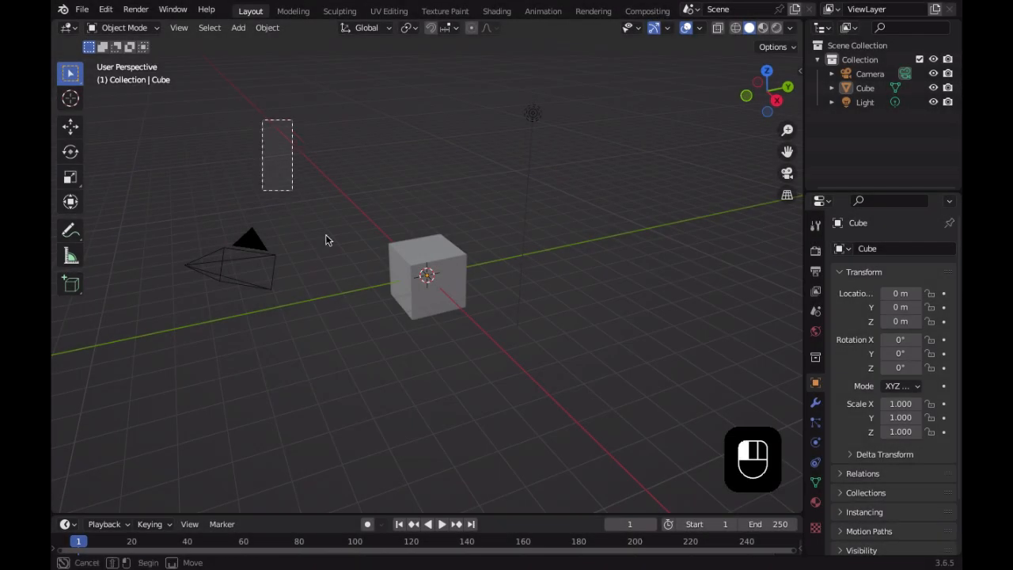
Delete all the default objects, including the camera, cube and light, from the scene
key(a)
key(x)
click(413, 337)
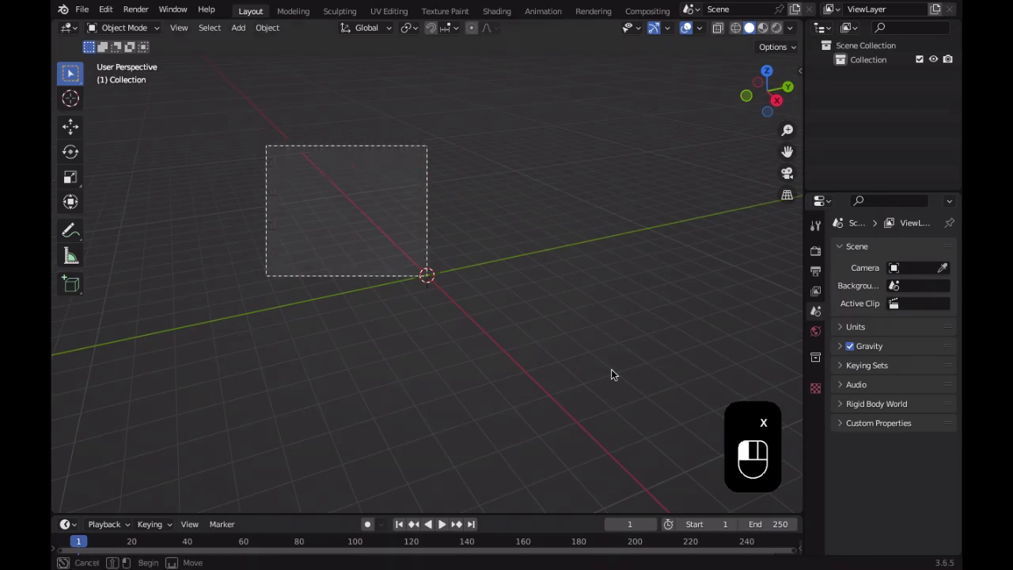
key(x)
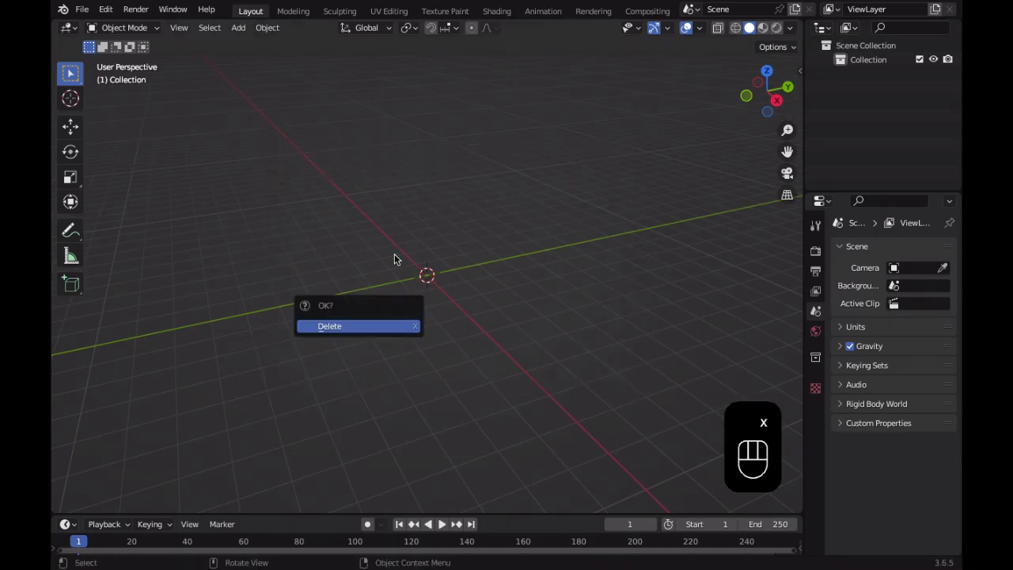
Add an ico sphere mesh at the origin of the empty scene
click(238, 28)
mouse_move(295, 42)
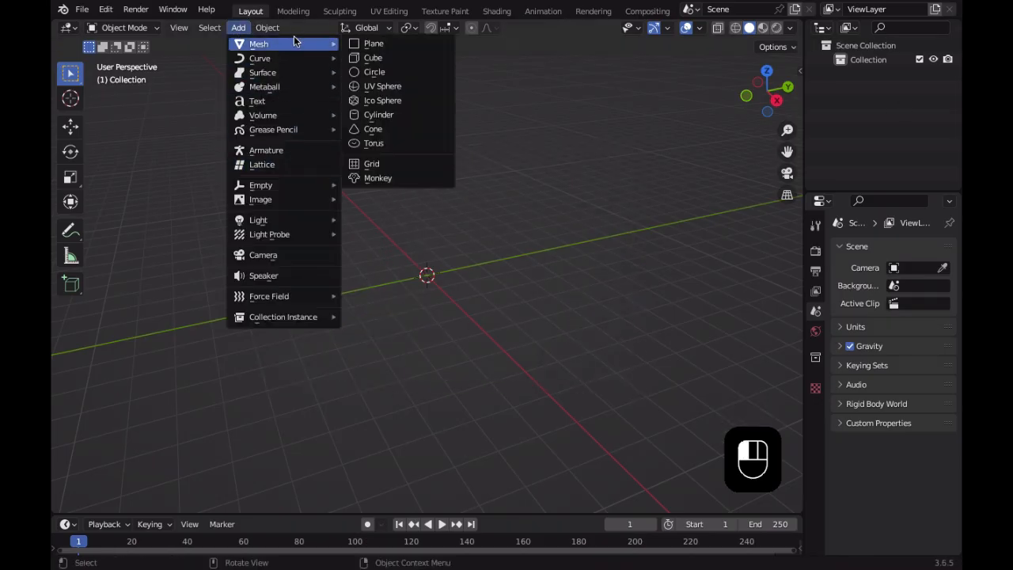
click(393, 102)
scroll(470, 404, up, 5)
scroll(468, 425, down, 6)
scroll(471, 423, up, 1)
scroll(472, 422, up, 5)
scroll(482, 412, down, 4)
scroll(485, 408, up, 2)
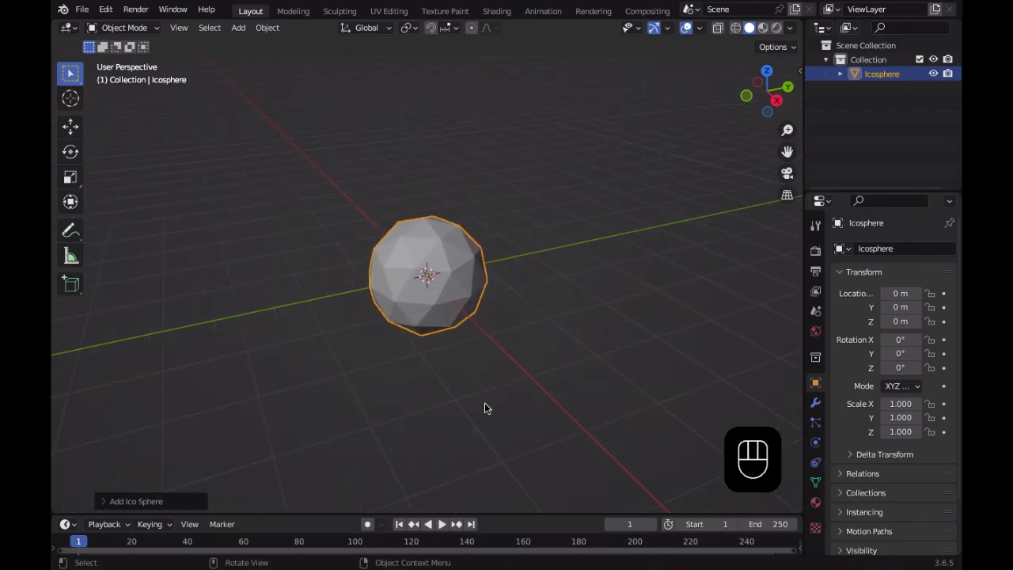
scroll(484, 408, up, 1)
scroll(483, 408, down, 2)
scroll(483, 408, up, 3)
scroll(483, 407, down, 3)
scroll(484, 402, down, 3)
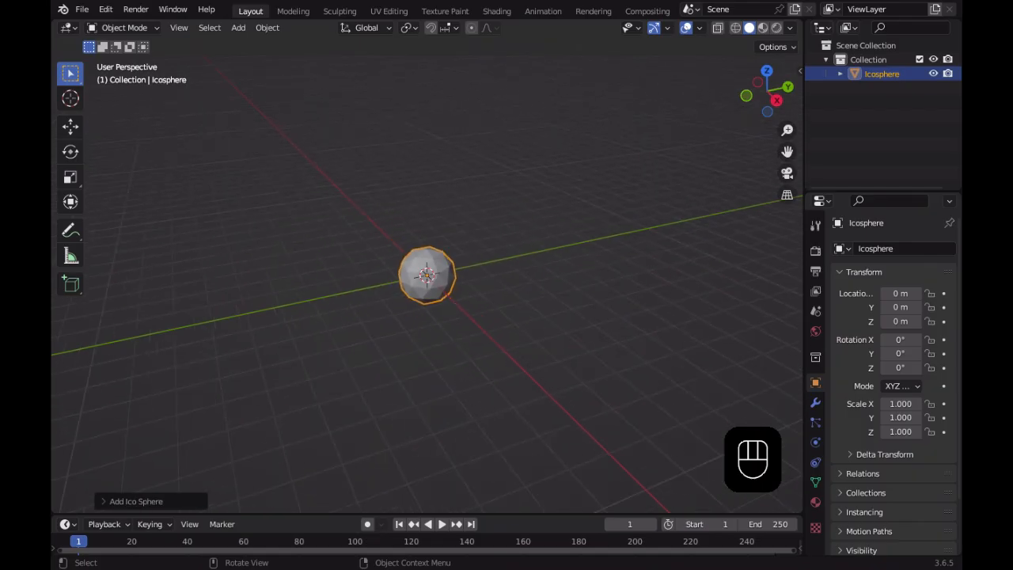
Scale the ico sphere uniformly down to 0.2 of its size
key(s)
key(period)
key(KP_2)
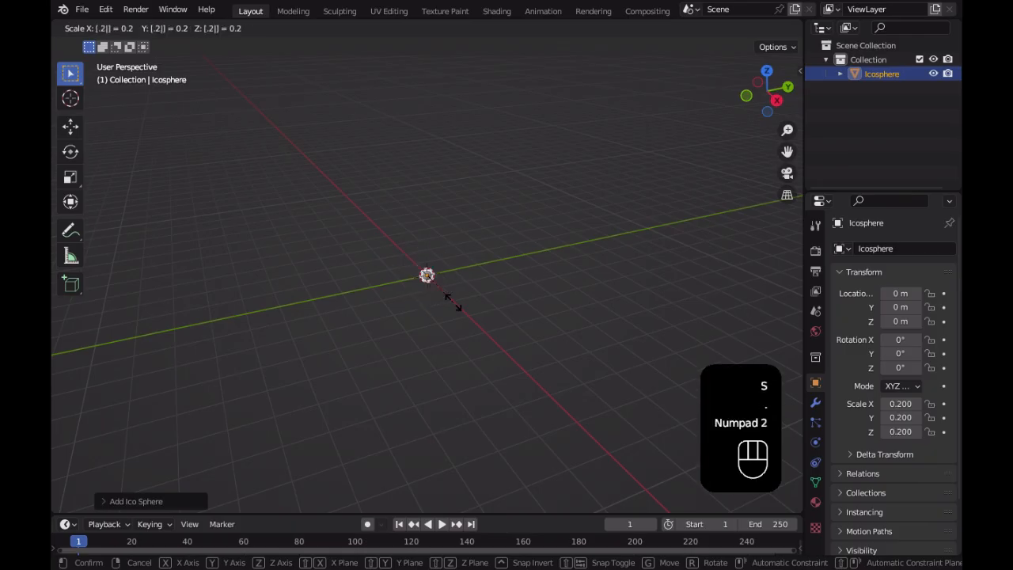
key(Return)
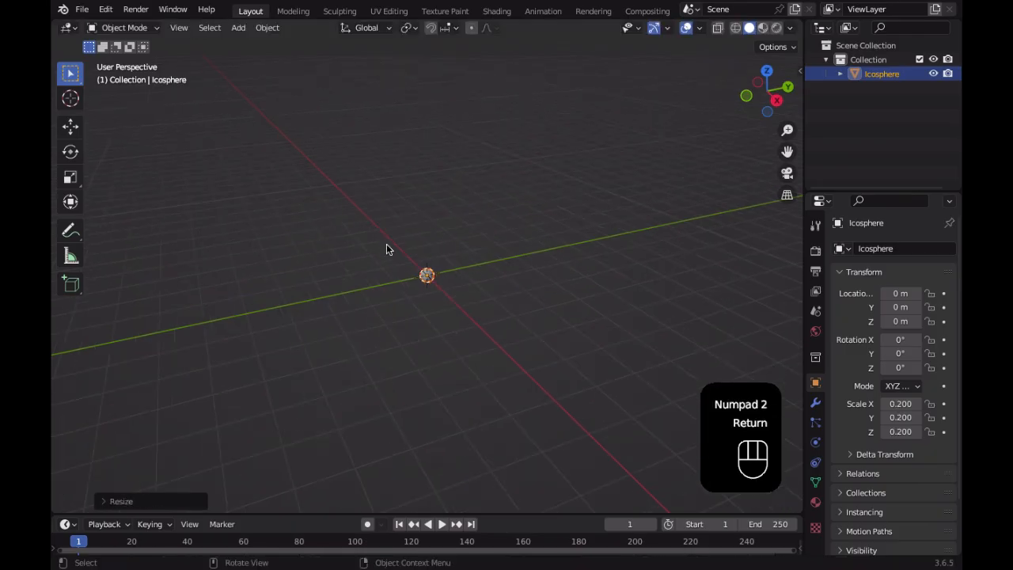
Add a cube mesh at the origin so that it encloses the small ico sphere
click(240, 28)
mouse_move(277, 45)
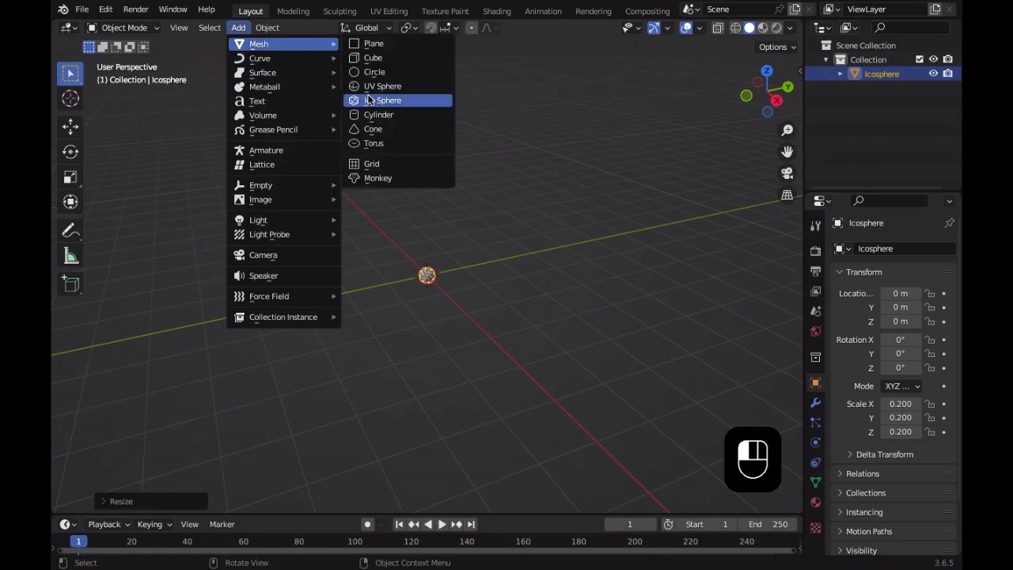
click(376, 60)
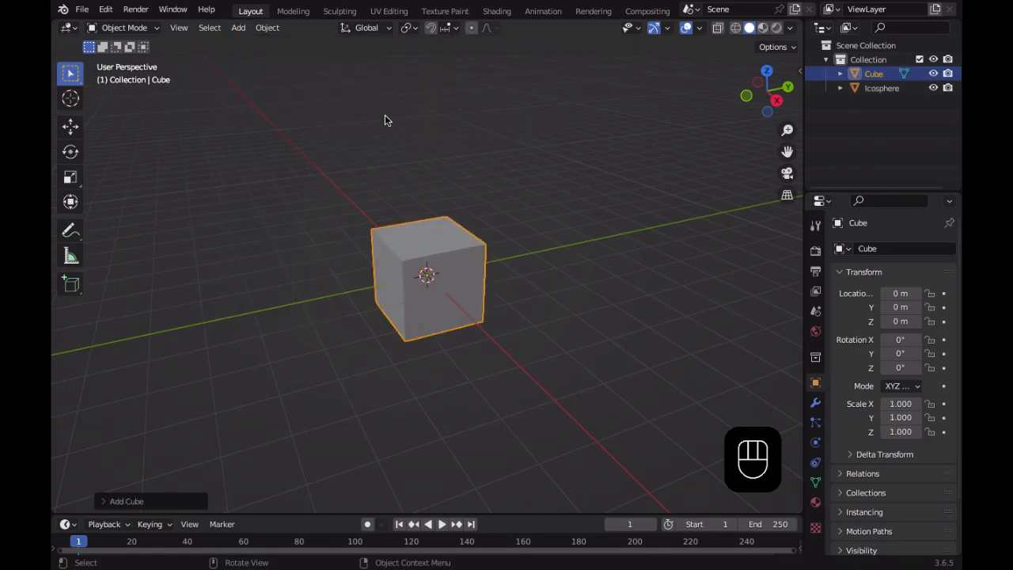
scroll(471, 318, up, 3)
scroll(478, 351, down, 3)
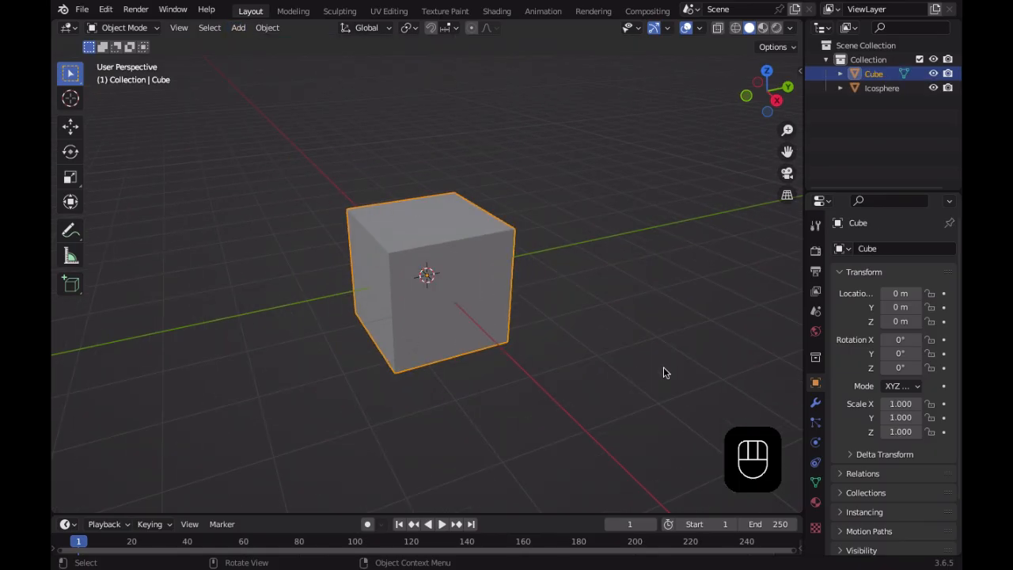
Scale the cube by a factor of 2 along the Z axis only
click(69, 178)
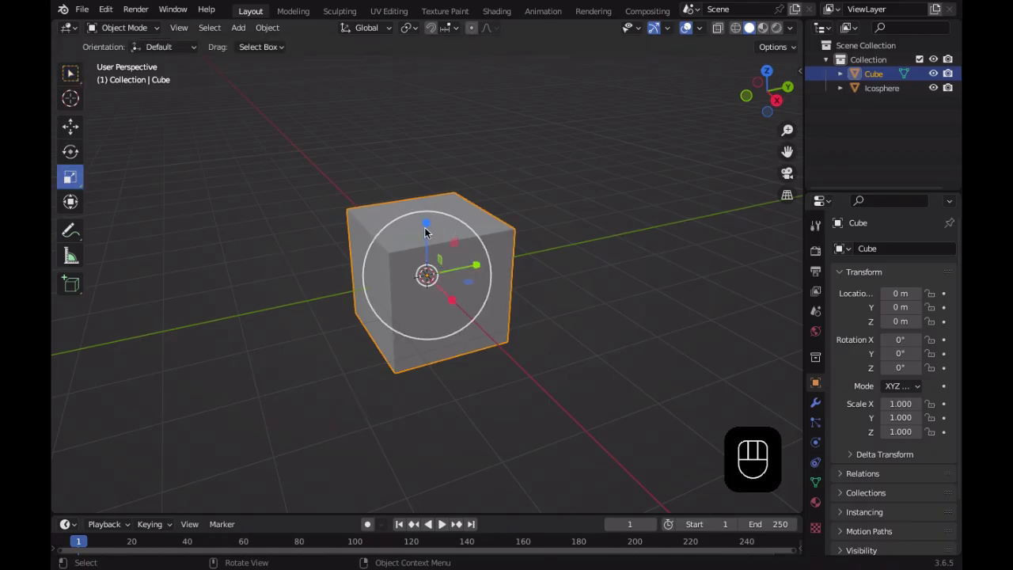
key(s)
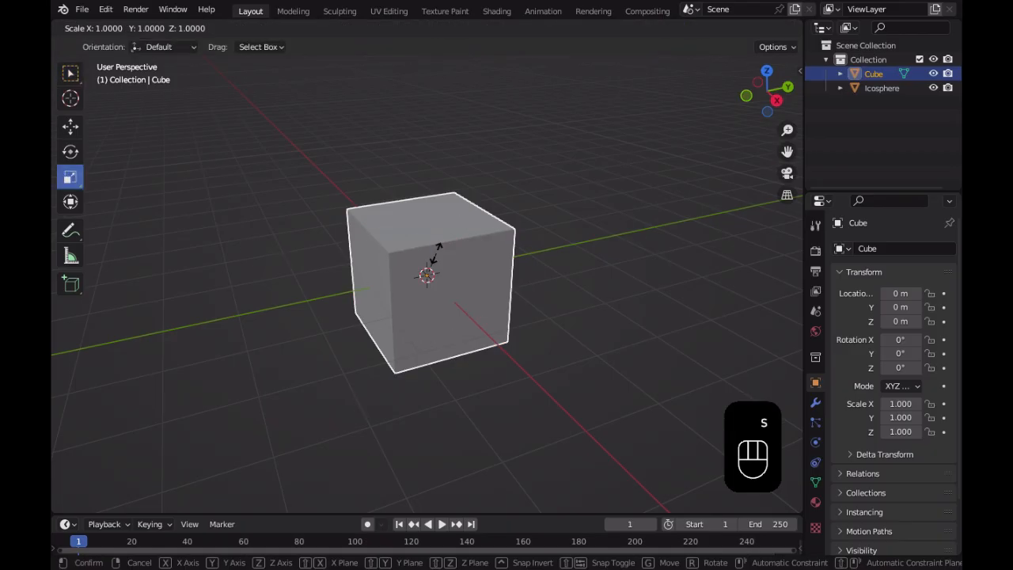
key(KP_2)
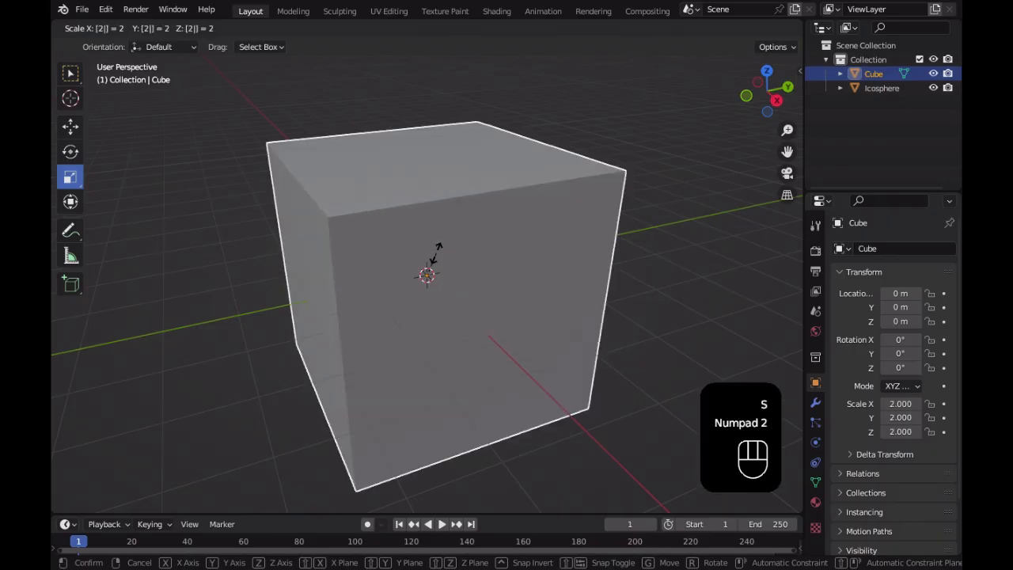
key(BackSpace)
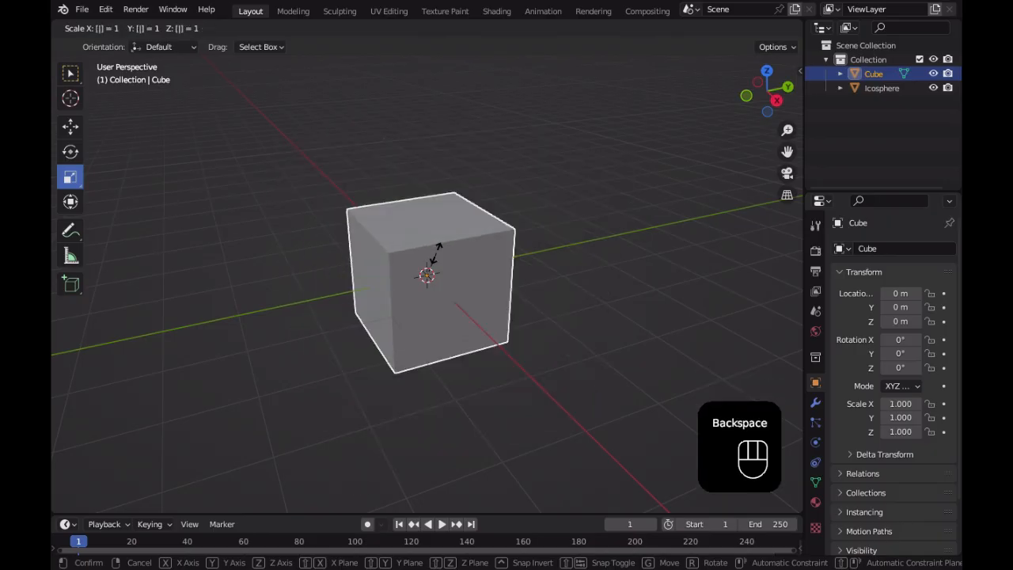
key(s)
key(z)
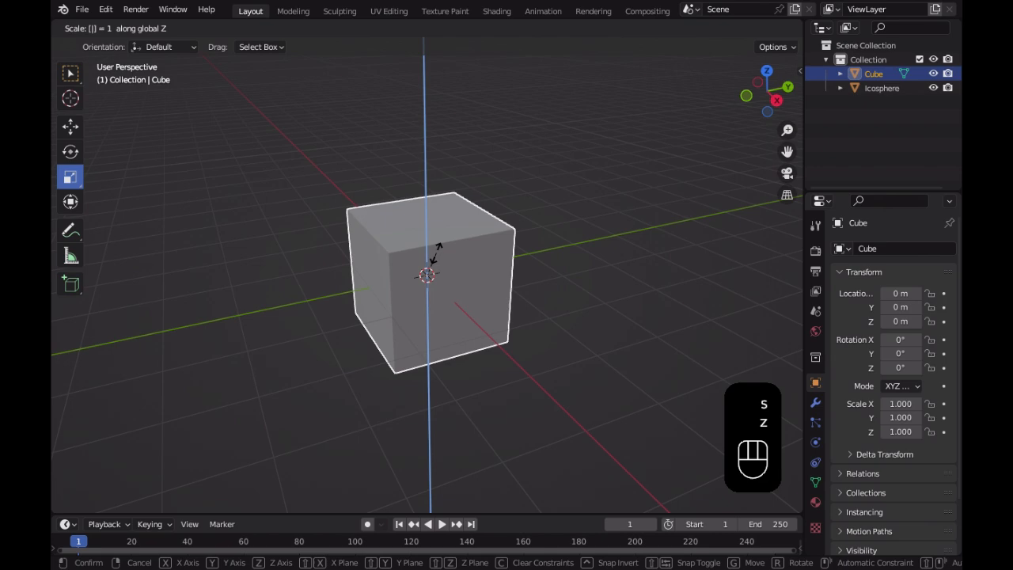
key(KP_2)
key(Return)
Stretch the cube by another factor of 2 along Z, bringing its Z scale to 4
middle_drag(439, 265, 369, 278)
key(s)
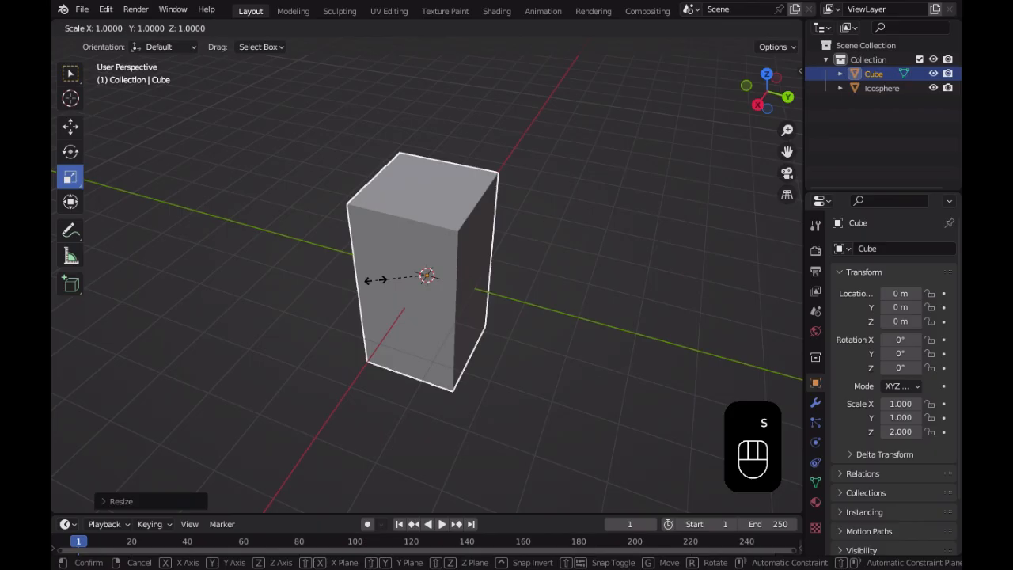
key(KP_2)
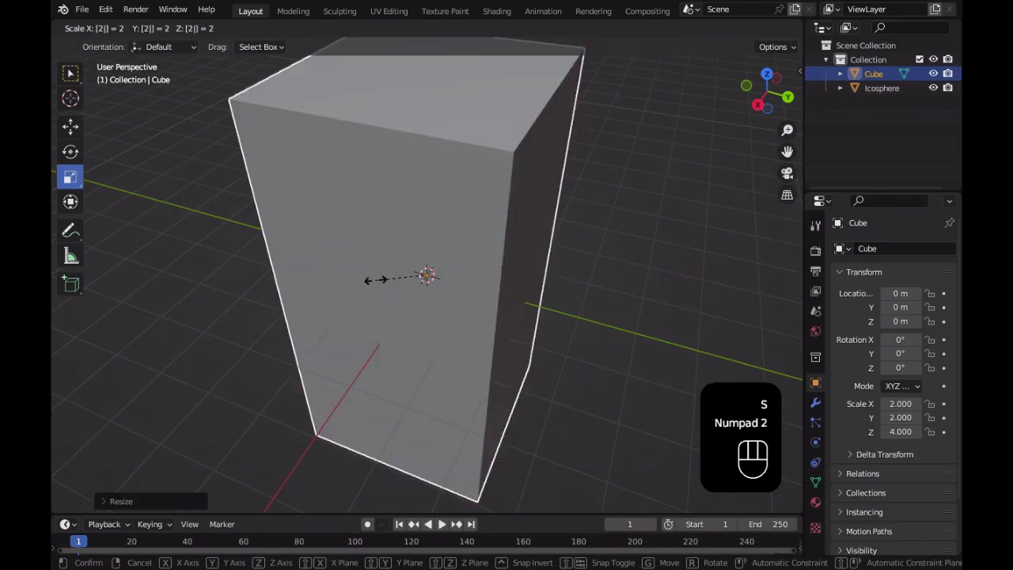
key(BackSpace)
key(s)
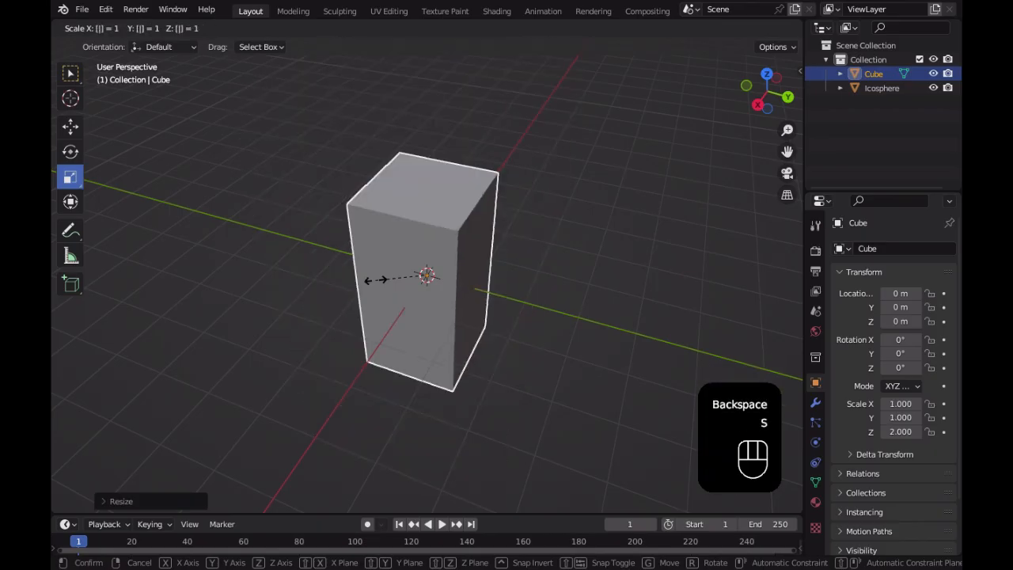
key(z)
key(KP_2)
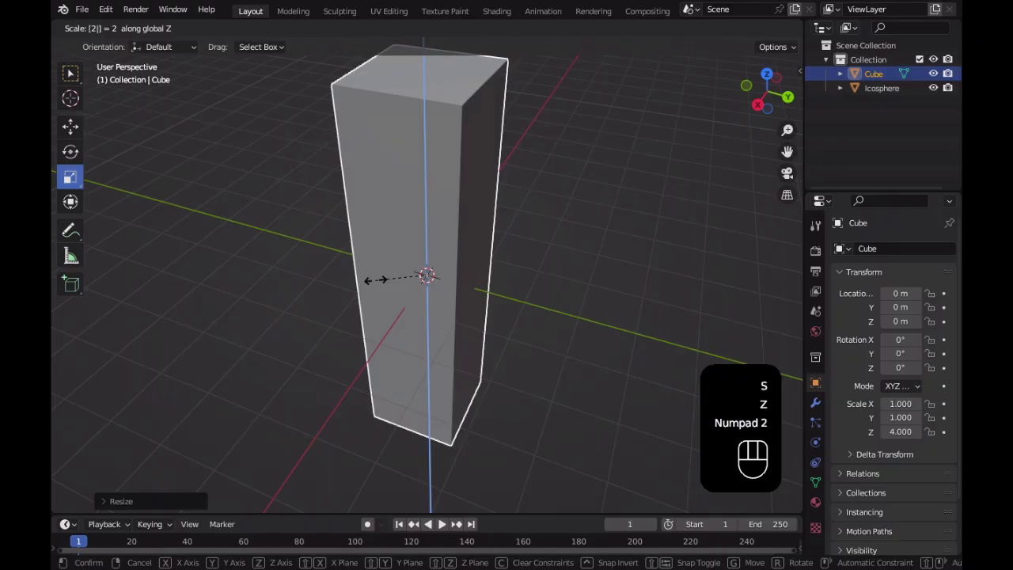
key(Return)
Inspect the stretched cube from several angles, including the ico sphere inside it
middle_drag(375, 278, 417, 127)
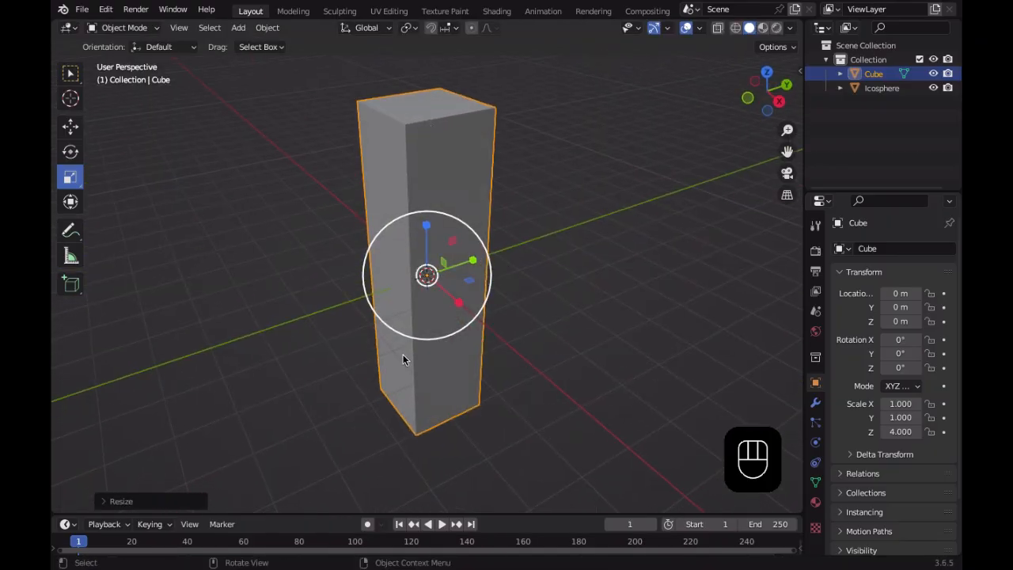
scroll(445, 270, up, 10)
middle_drag(483, 352, 489, 448)
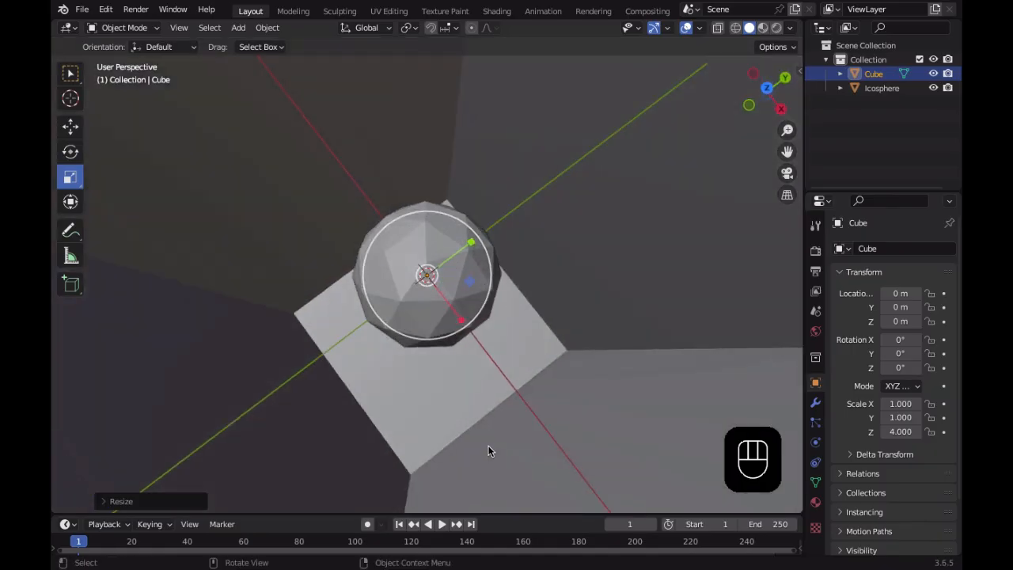
middle_drag(447, 303, 498, 267)
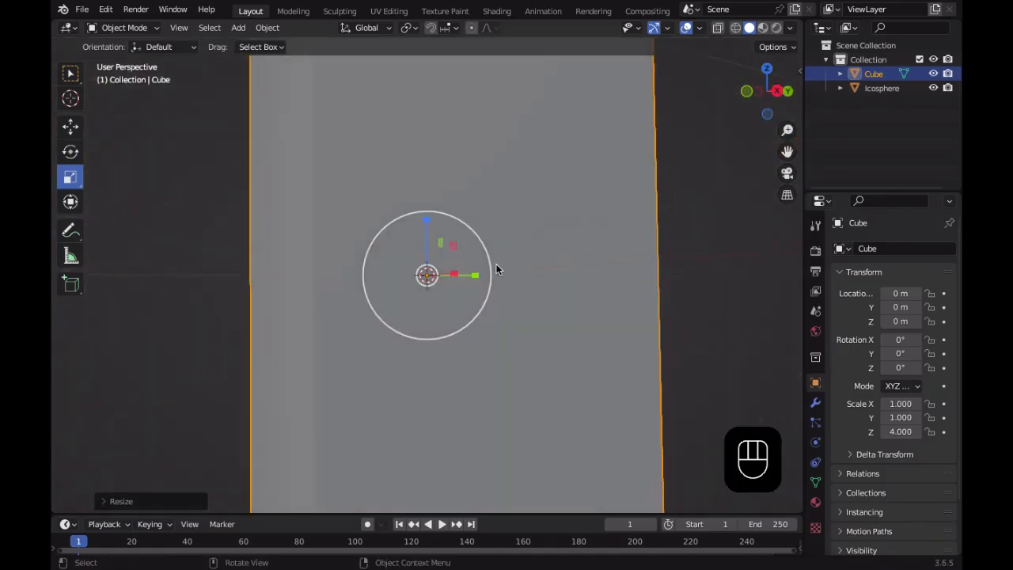
scroll(515, 285, down, 3)
middle_drag(536, 301, 511, 316)
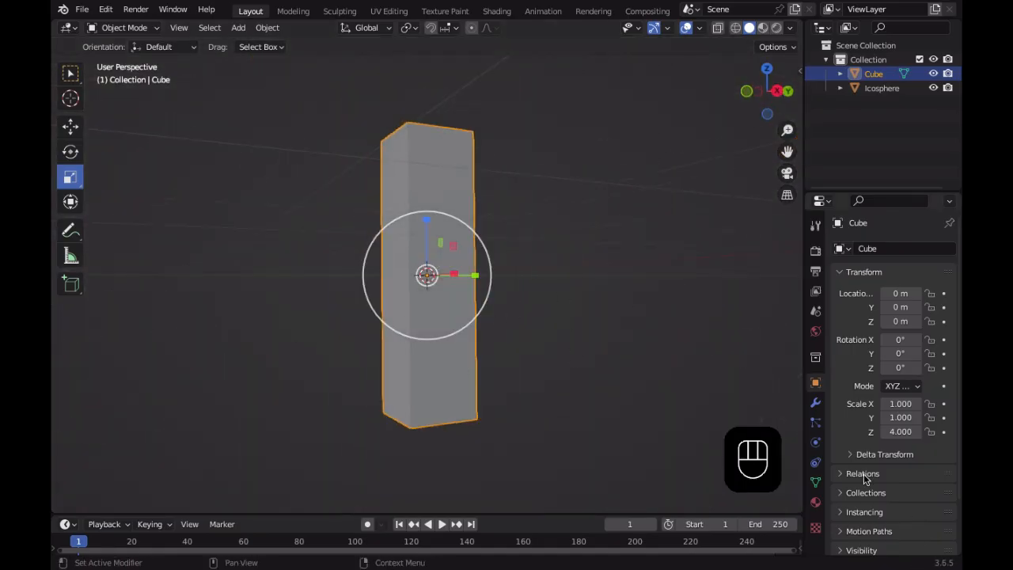
click(813, 424)
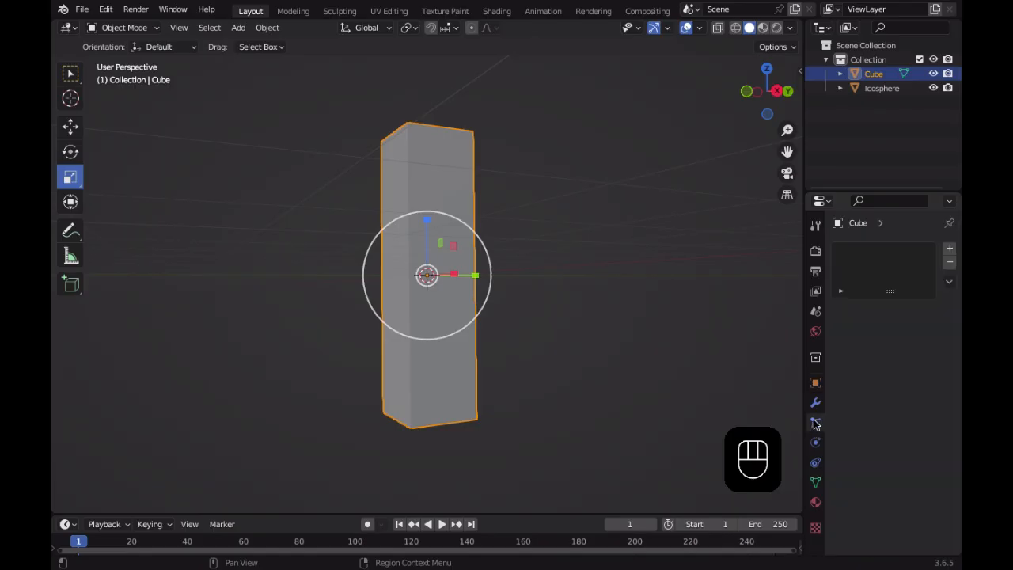
Select the ico sphere inside the cube and give it Fluid physics with the type Flow
scroll(429, 339, up, 5)
scroll(455, 321, up, 4)
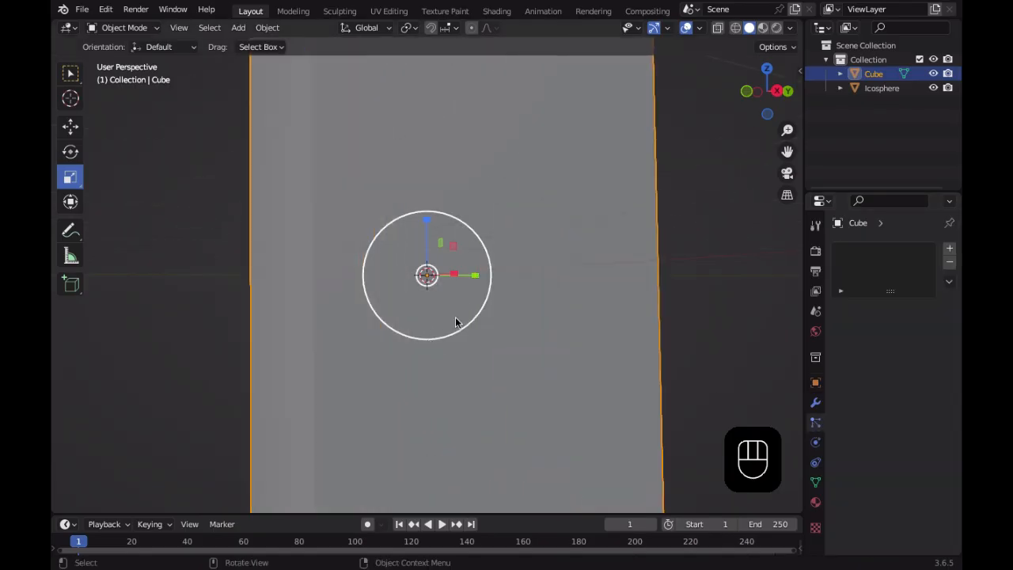
middle_drag(457, 342, 608, 233)
click(437, 297)
scroll(448, 274, down, 6)
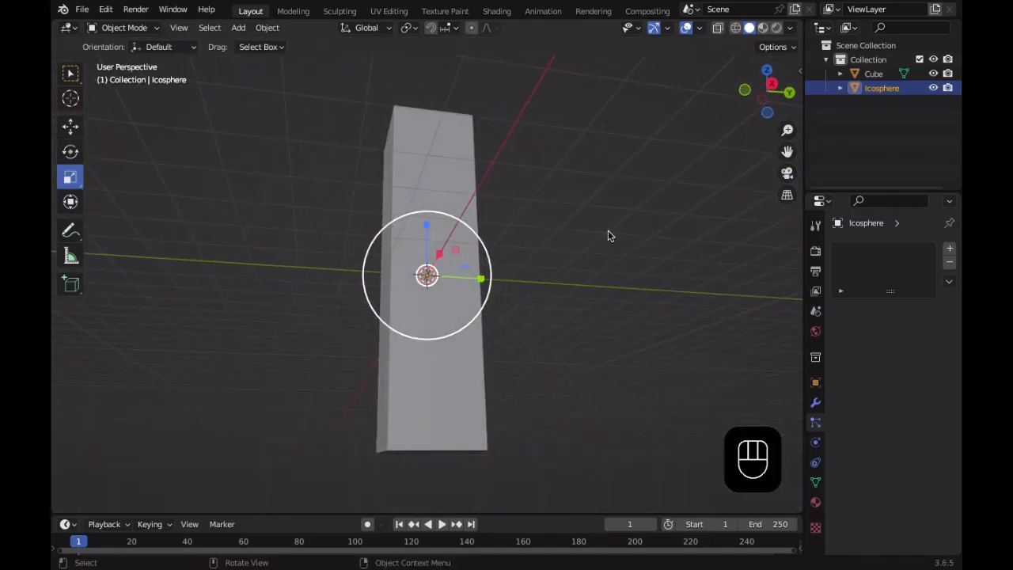
click(815, 444)
click(871, 328)
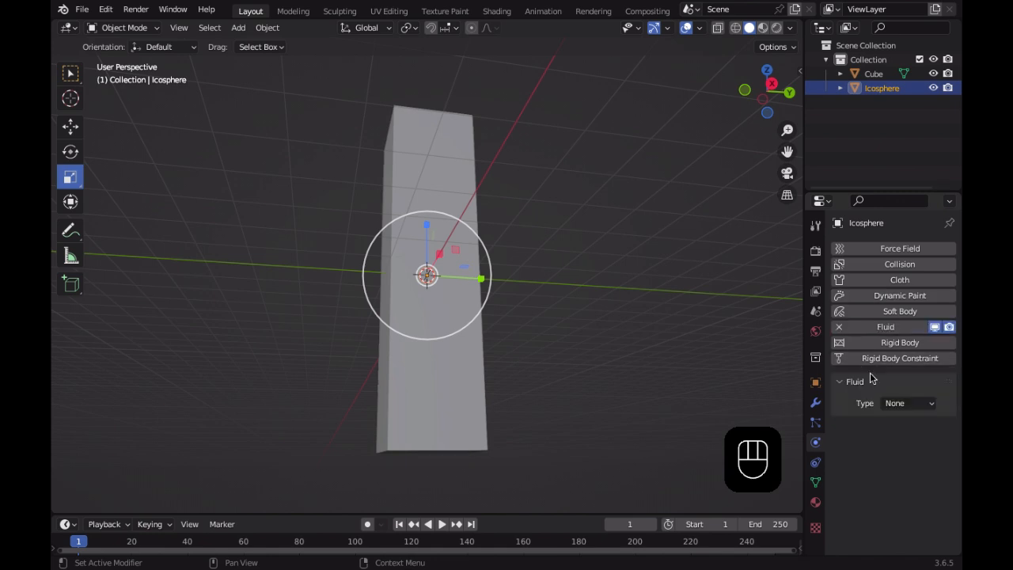
click(886, 404)
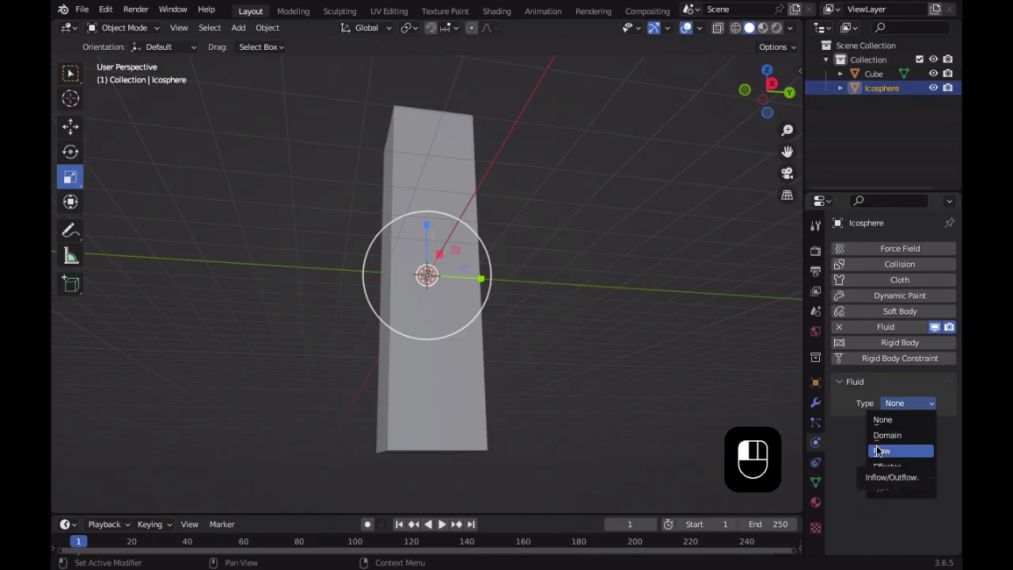
click(878, 450)
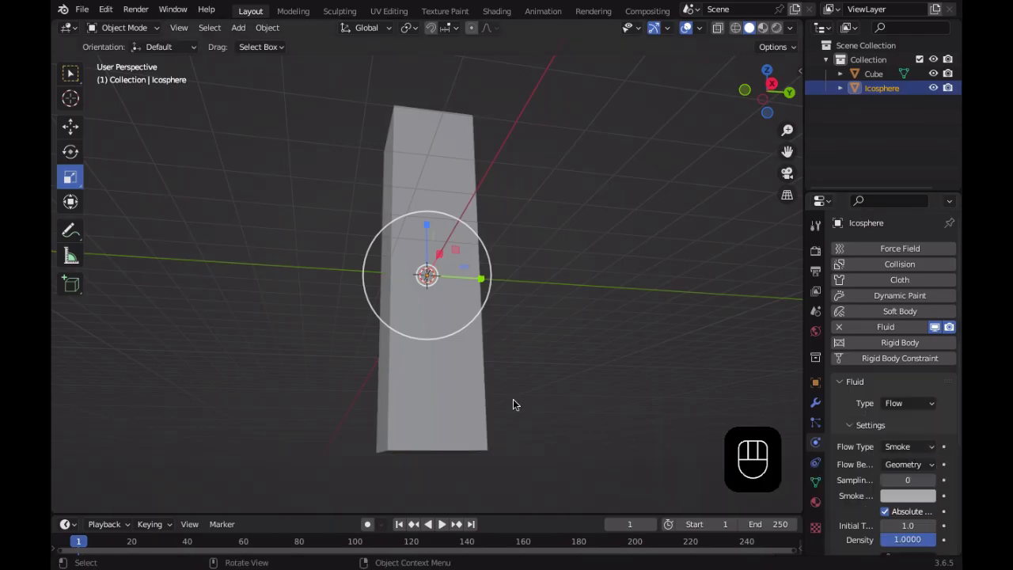
Select the tall cube and give it Fluid physics with the type Domain
click(451, 377)
click(900, 328)
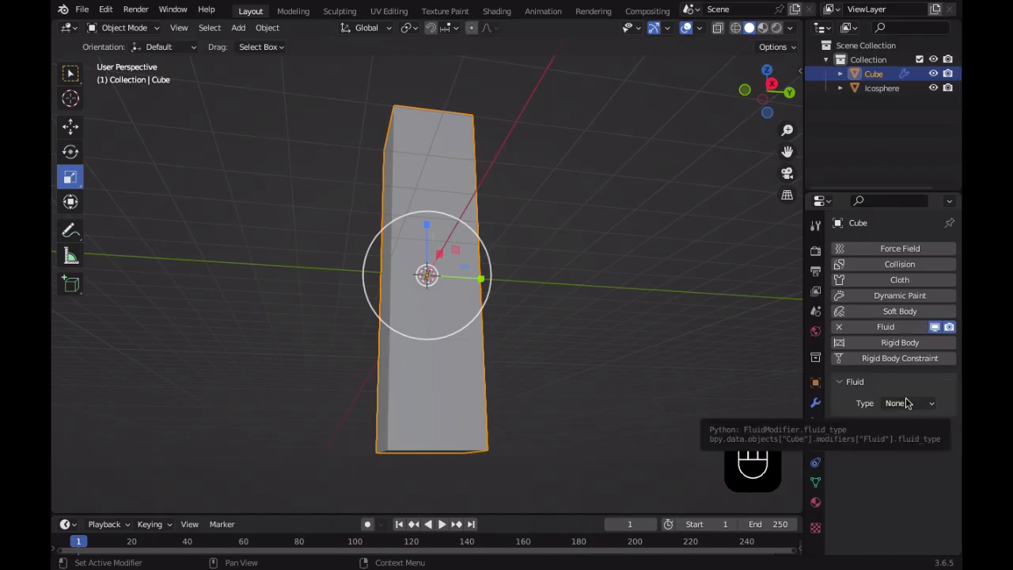
click(908, 404)
click(900, 435)
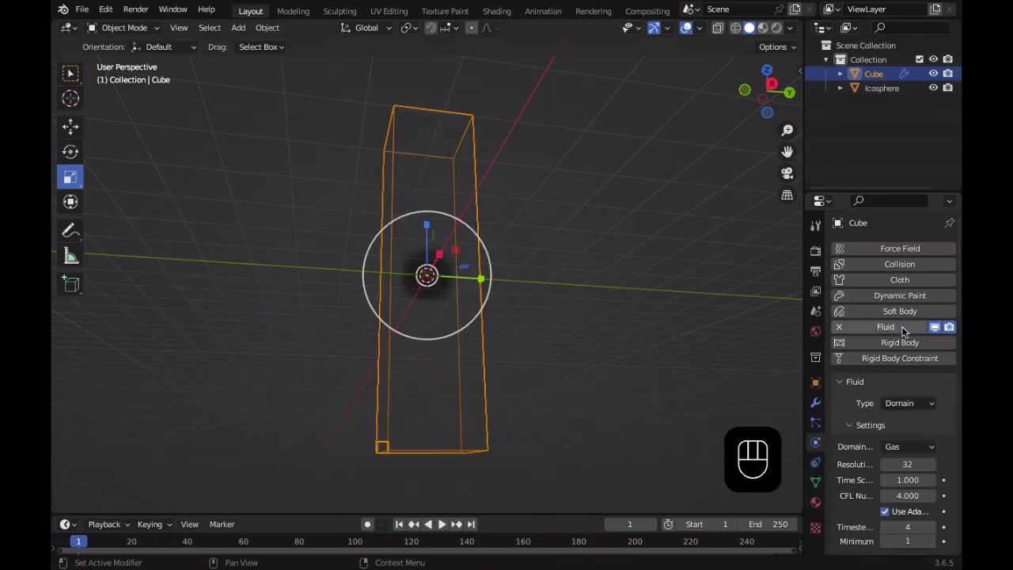
Play back the smoke simulation, select the ico sphere, stop playback and return to frame 1
drag(489, 389, 468, 401)
scroll(480, 388, up, 3)
key(space)
scroll(602, 331, down, 2)
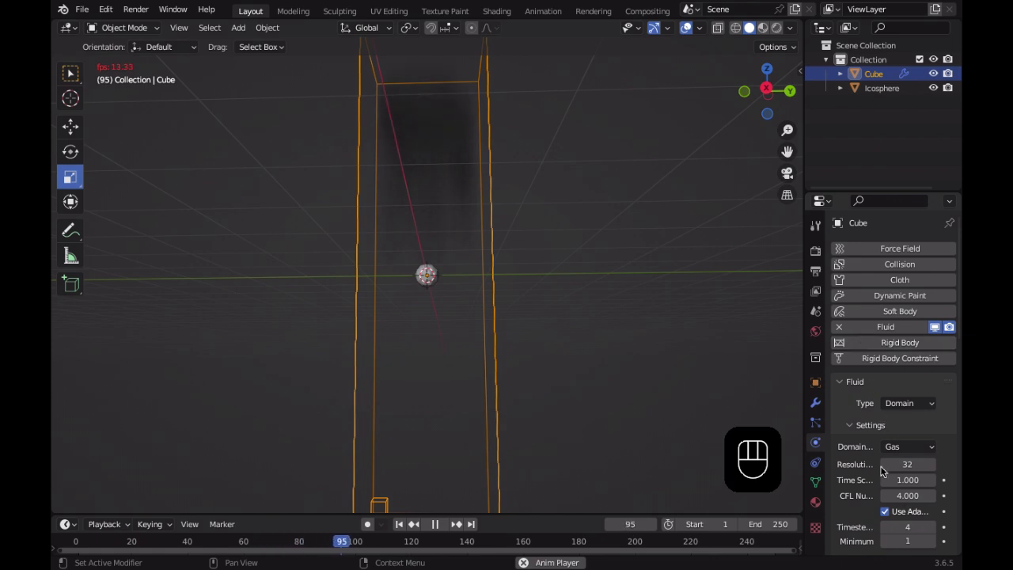
click(428, 275)
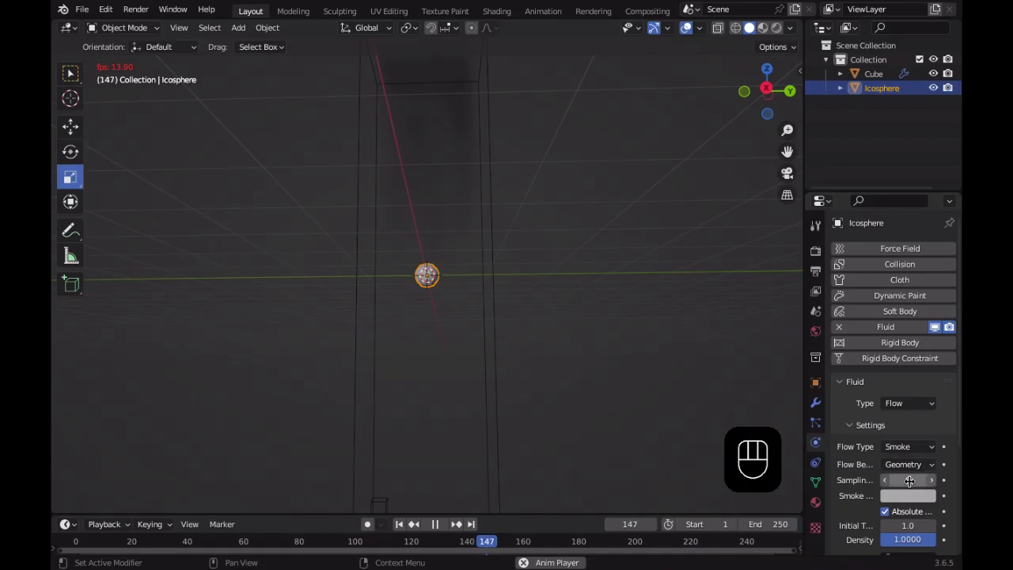
click(434, 524)
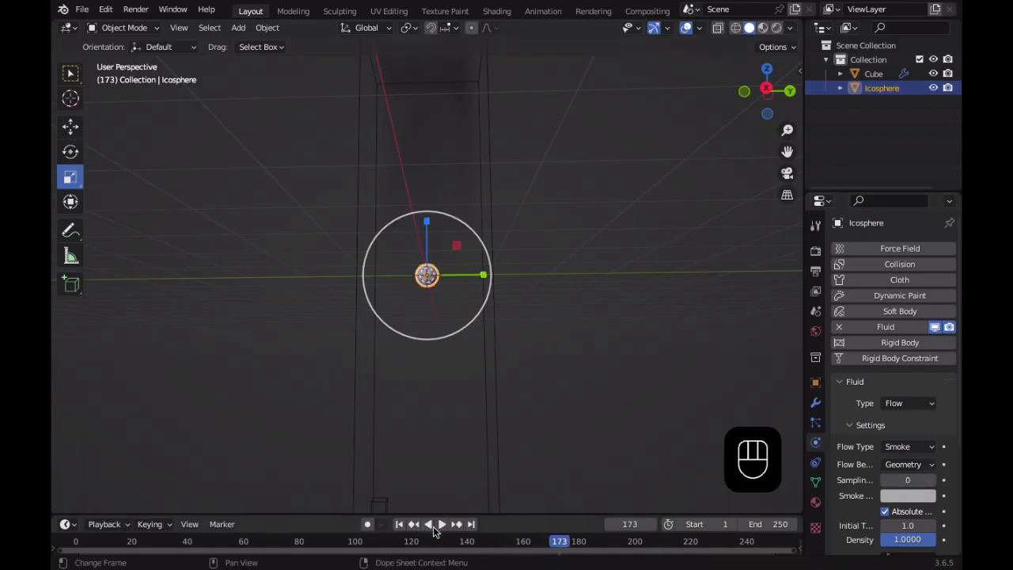
click(399, 524)
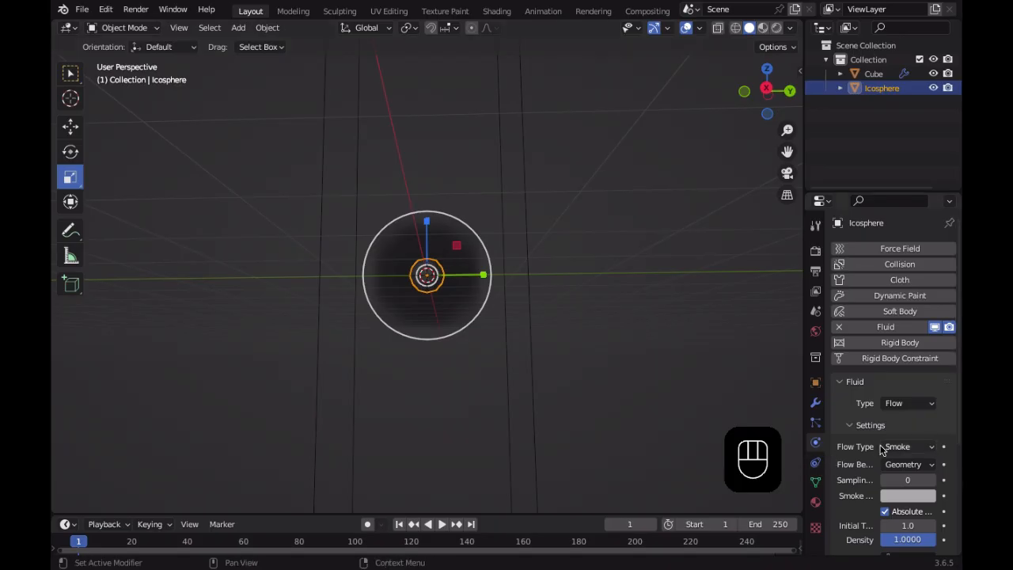
Try Fire as the ico sphere's Flow Type, and settle on Fire + Smoke
scroll(890, 449, down, 1)
middle_drag(534, 357, 611, 418)
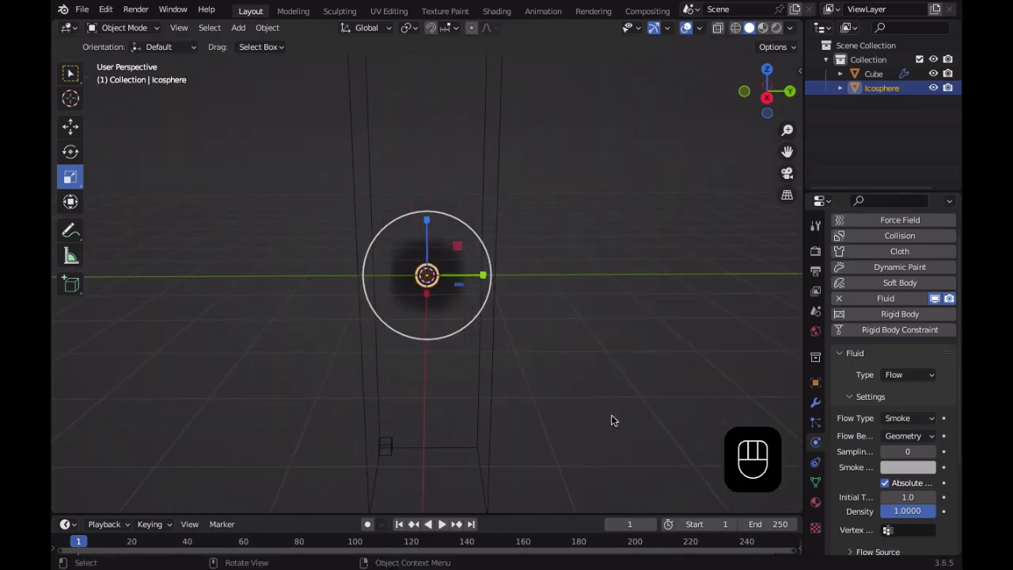
click(903, 419)
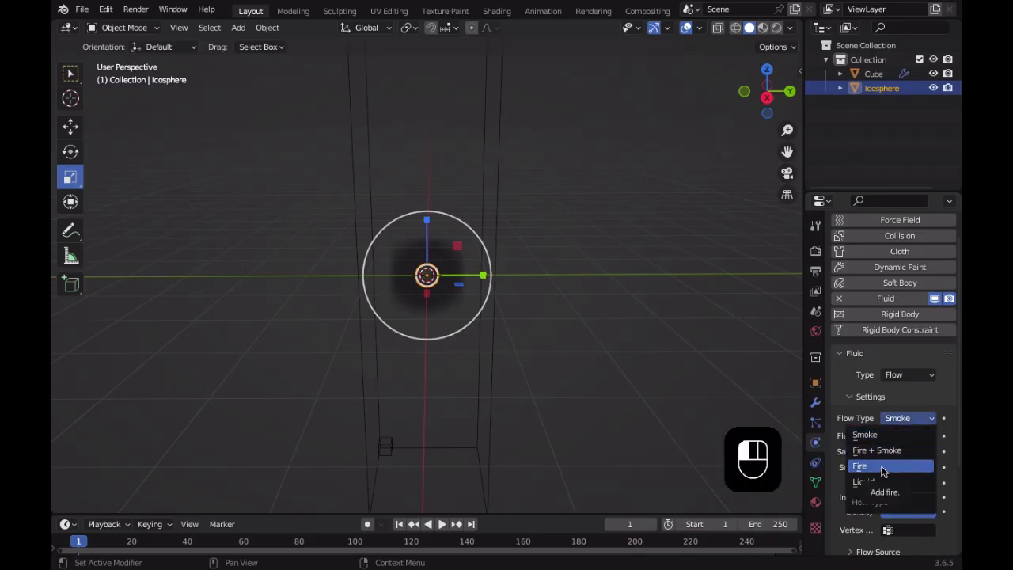
click(881, 466)
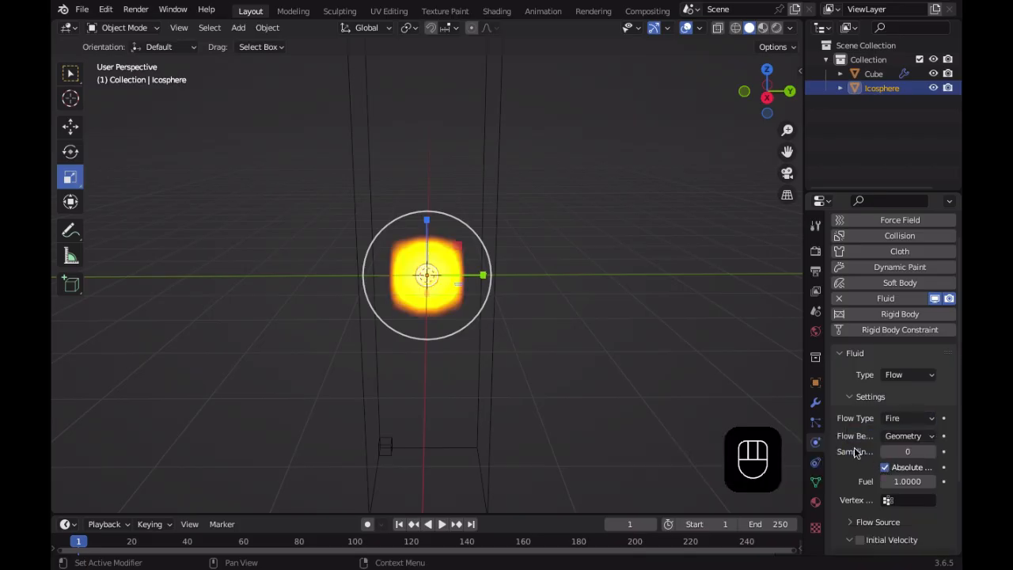
click(918, 420)
click(906, 449)
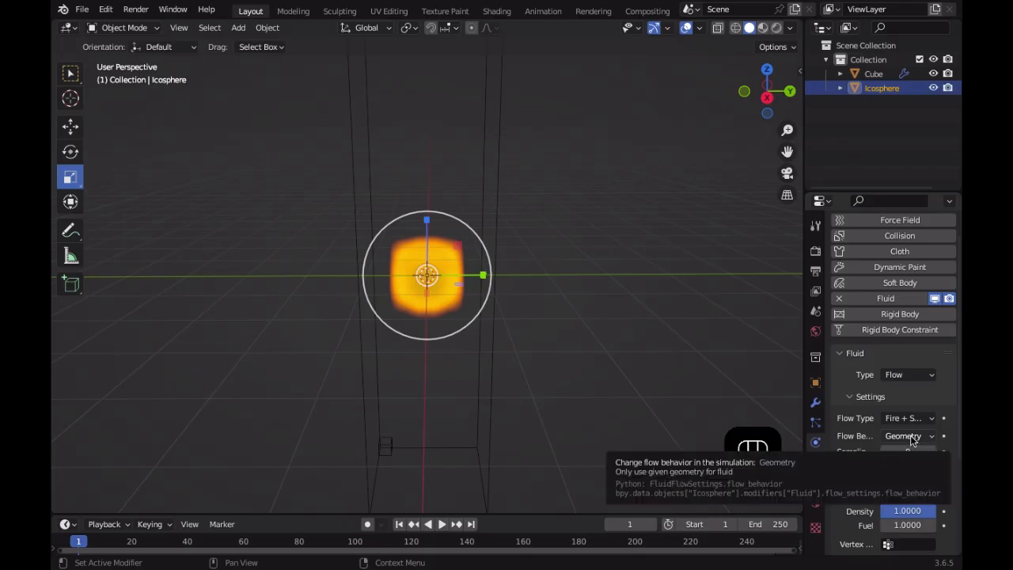
Widen the properties area, set the ico sphere's Flow Behavior to Inflow, and deselect the sphere
click(904, 435)
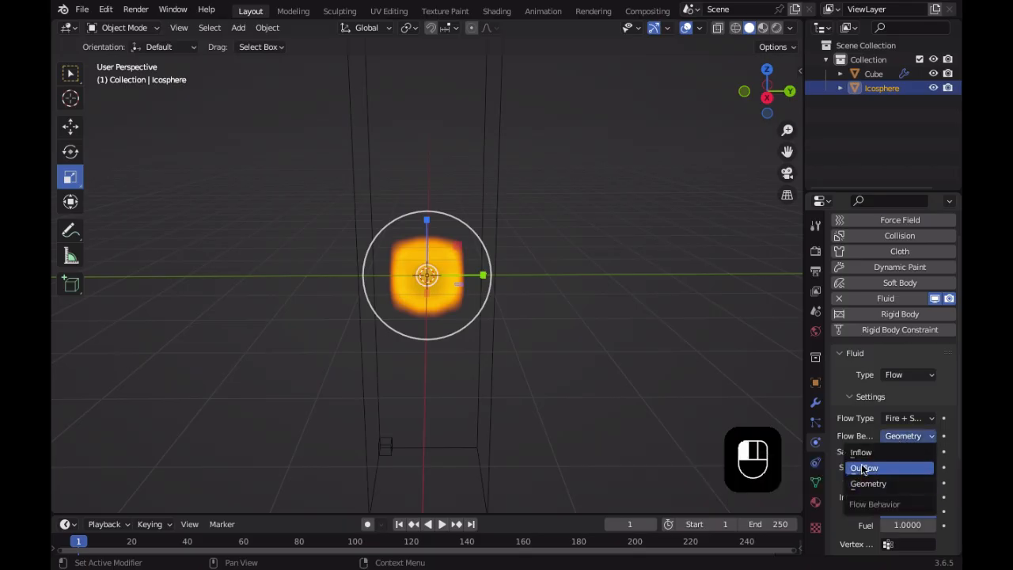
click(910, 439)
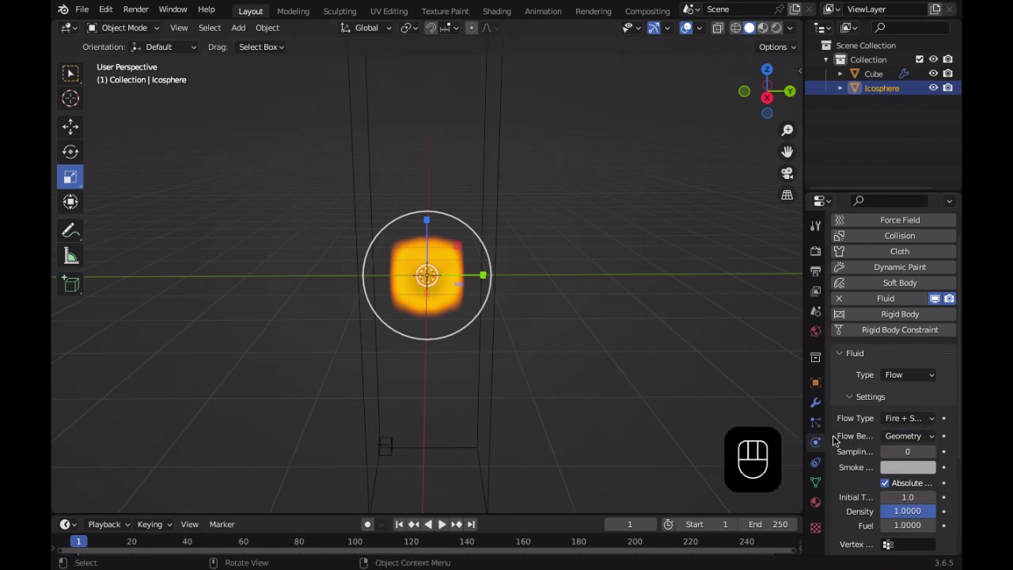
drag(799, 425, 739, 420)
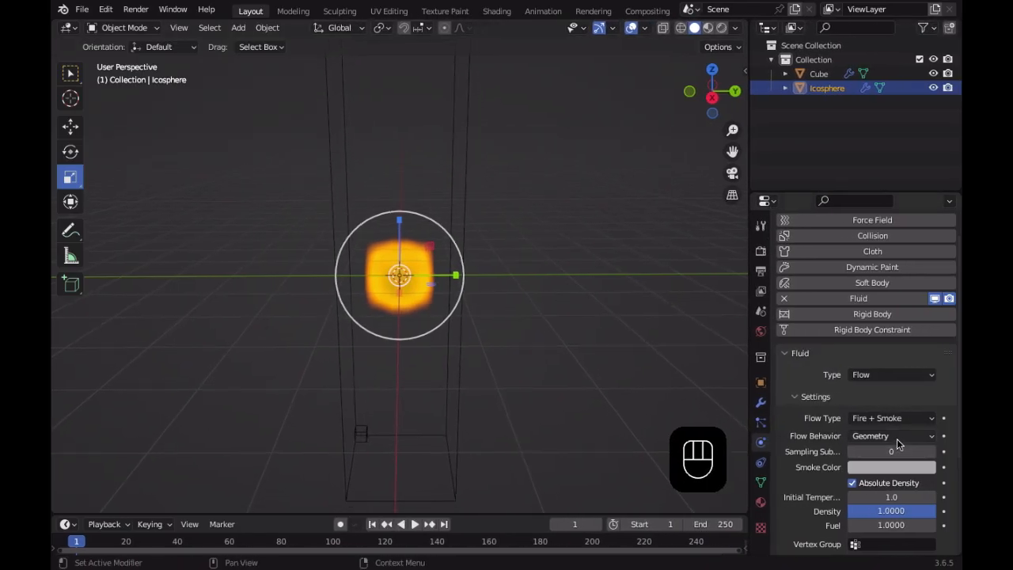
click(888, 436)
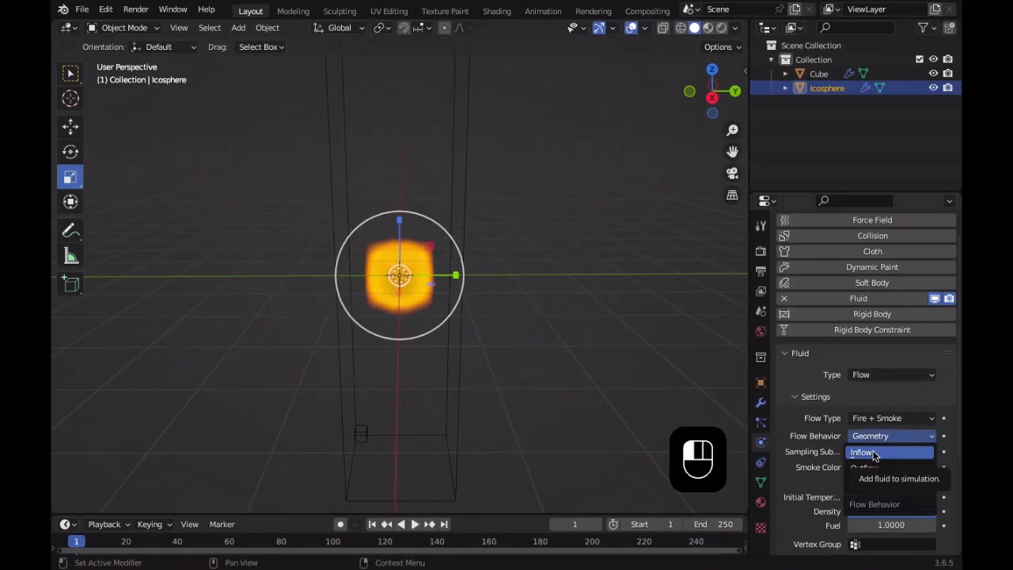
click(875, 452)
click(533, 316)
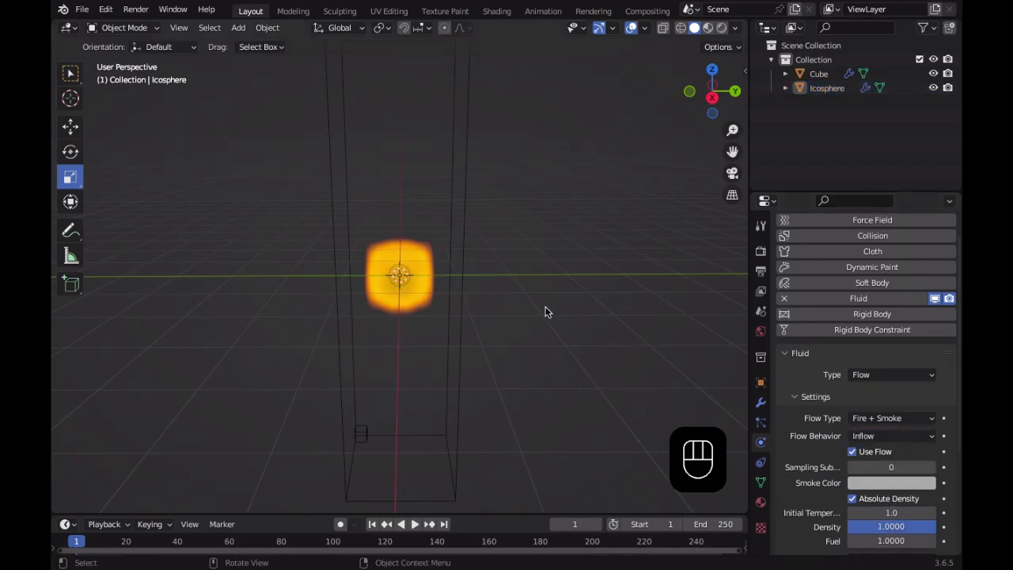
Play back the fire and smoke simulation twice, viewing the whole domain from an angle, and return to frame 1
key(space)
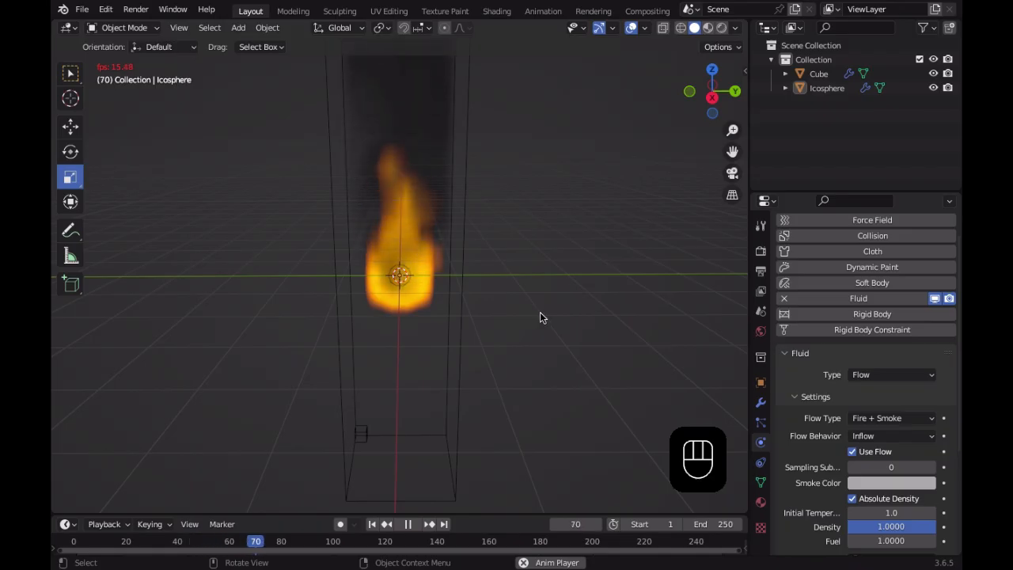
scroll(298, 210, down, 3)
middle_drag(368, 191, 431, 219)
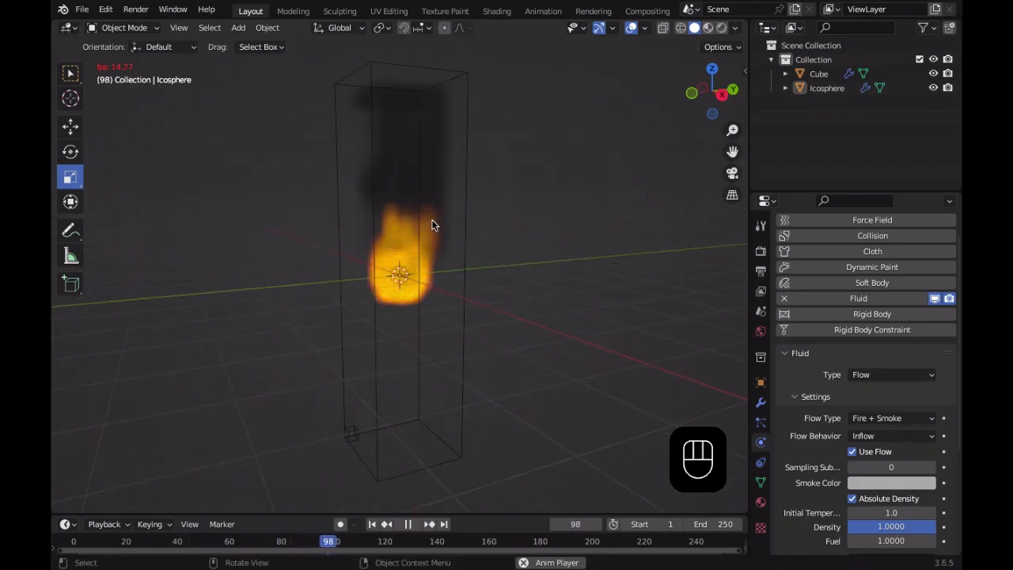
key(space)
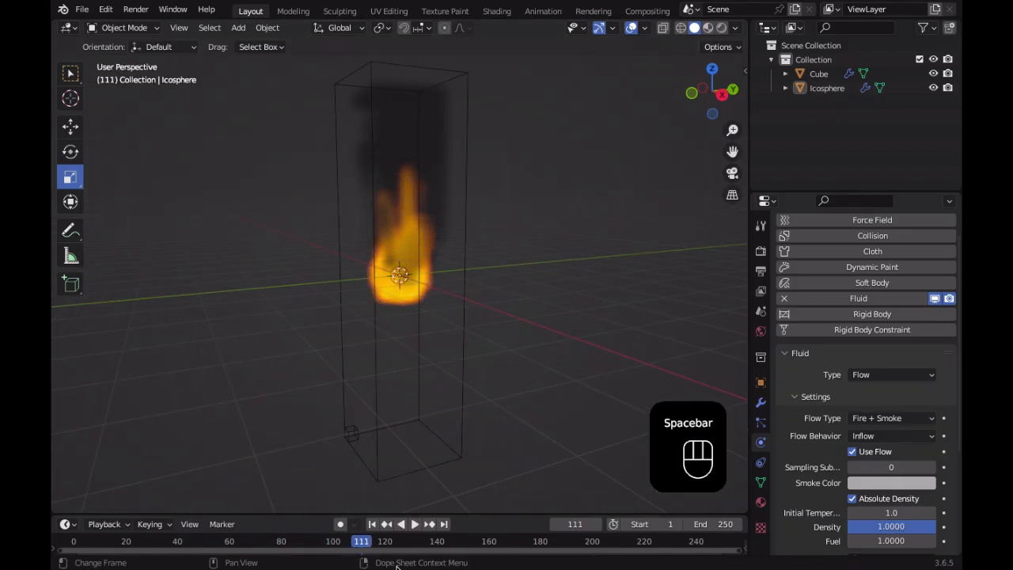
click(372, 524)
click(414, 524)
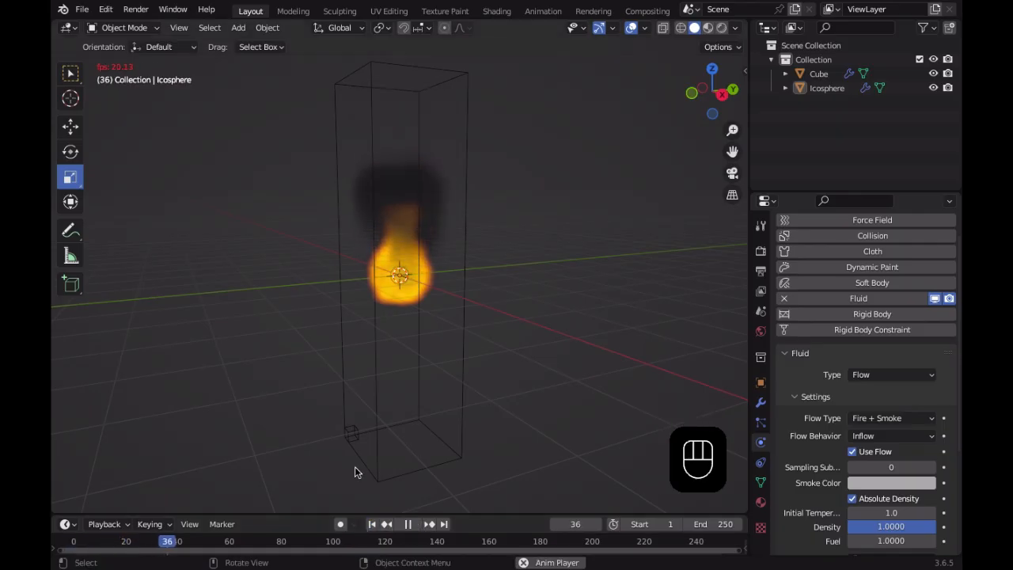
click(409, 524)
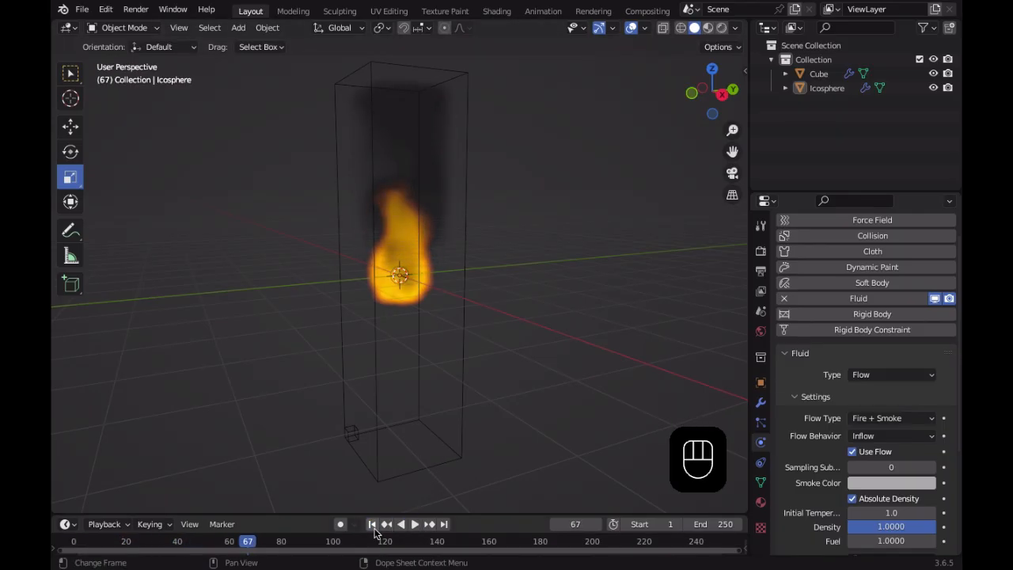
click(372, 524)
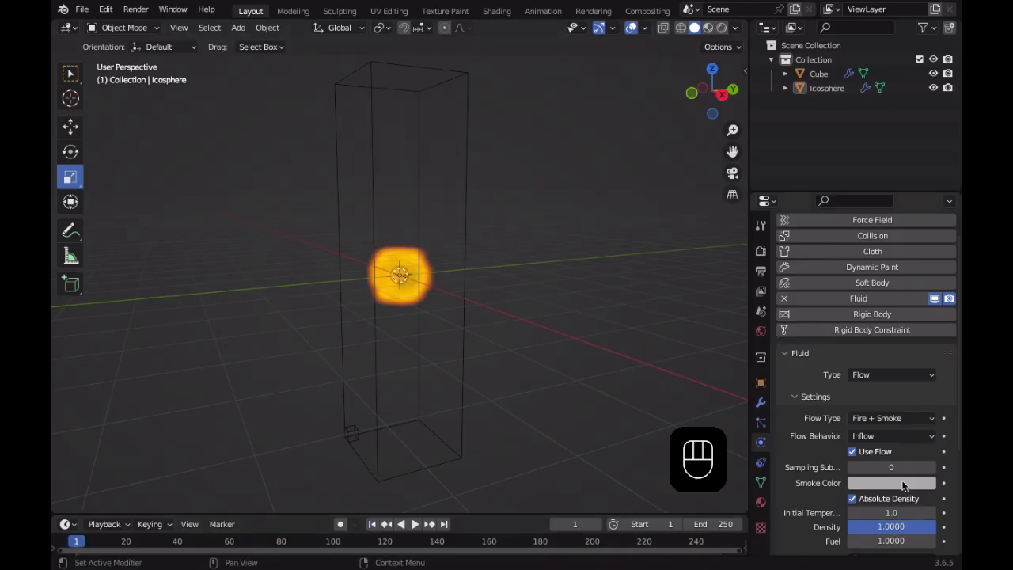
Enable Initial Velocity for the ico sphere's flow and set its Z value to -20 m/s
scroll(903, 489, down, 1)
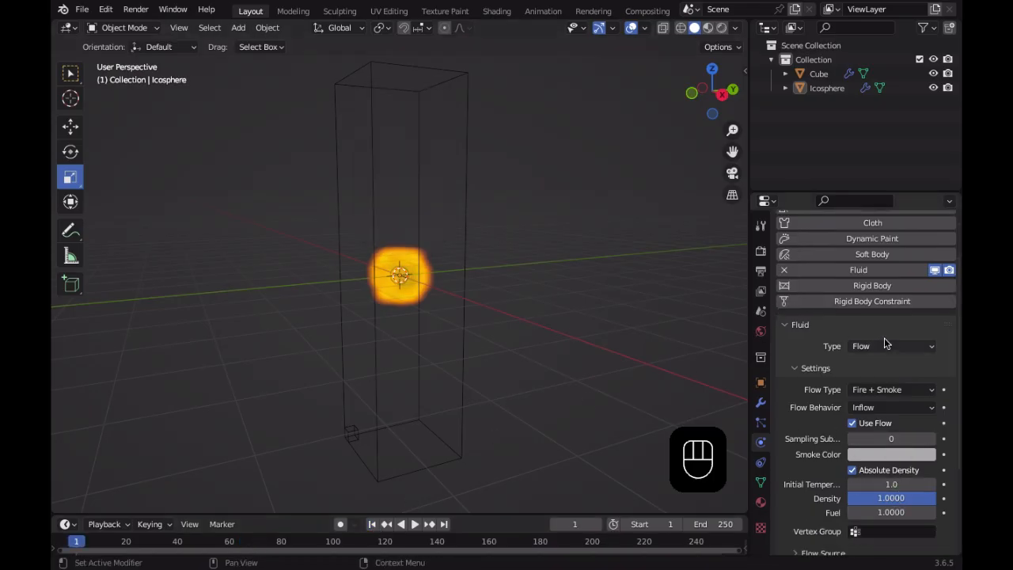
scroll(923, 485, down, 2)
scroll(918, 486, down, 1)
scroll(836, 475, down, 1)
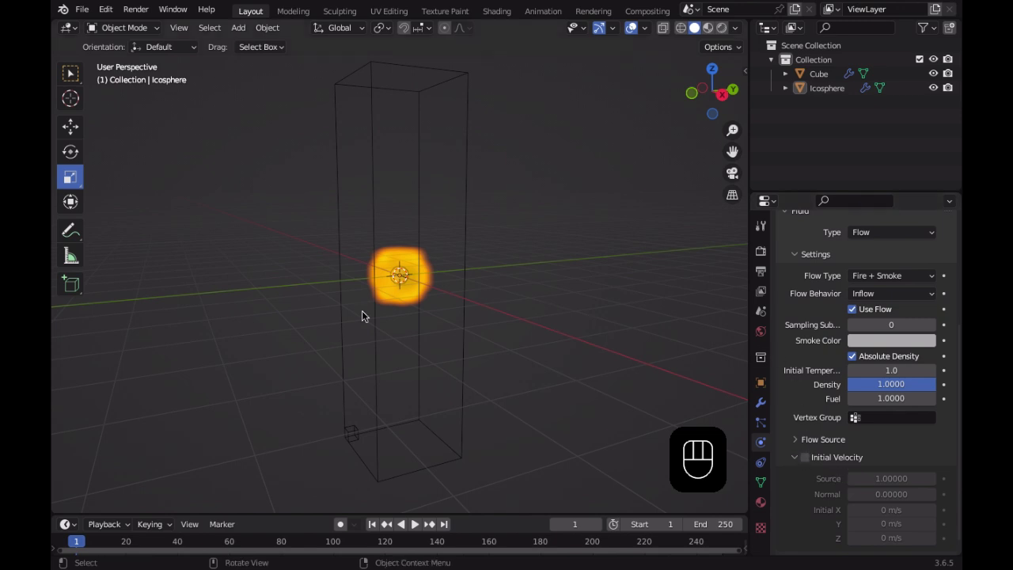
click(805, 457)
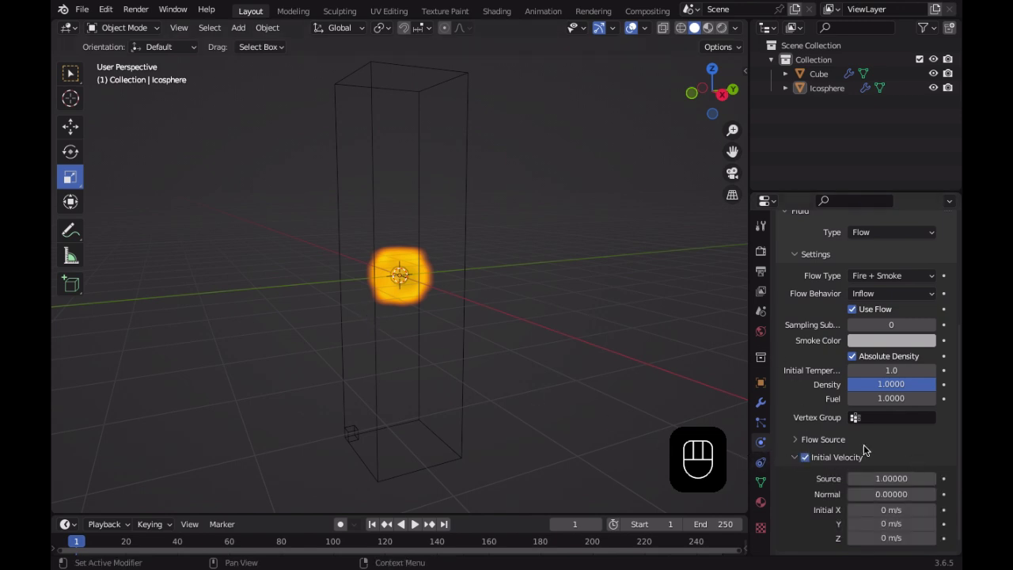
scroll(862, 512, down, 1)
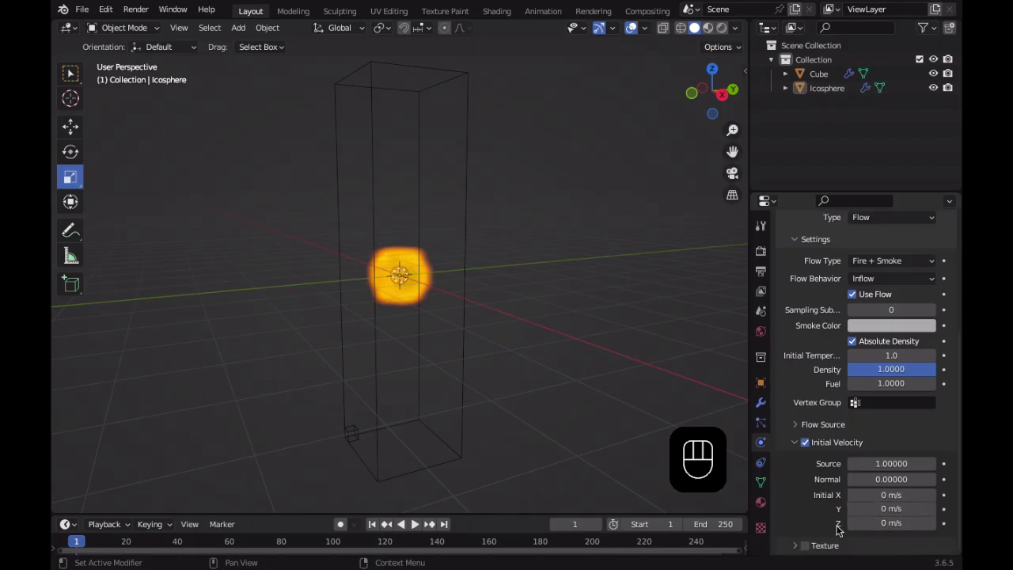
click(872, 520)
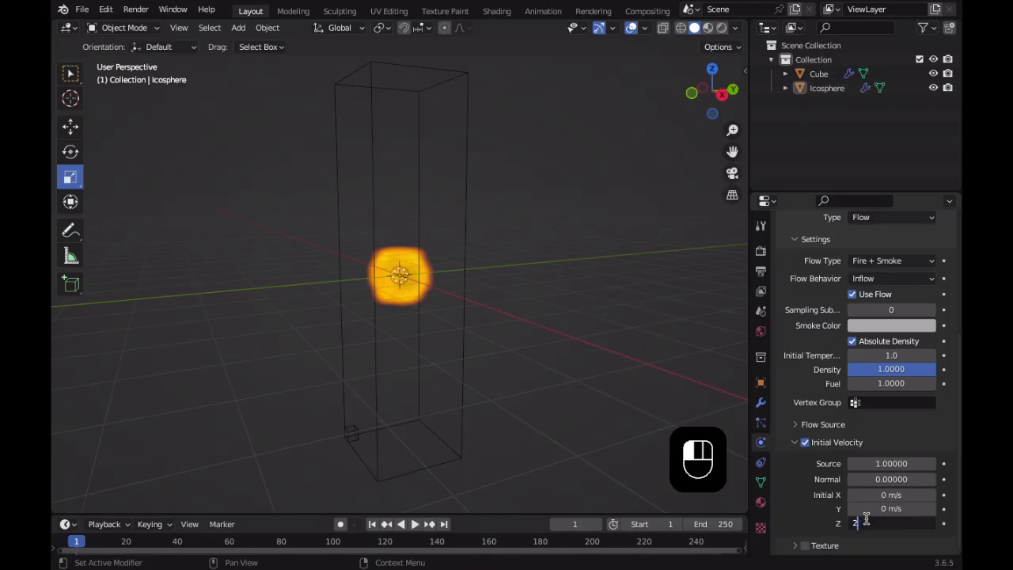
key(BackSpace)
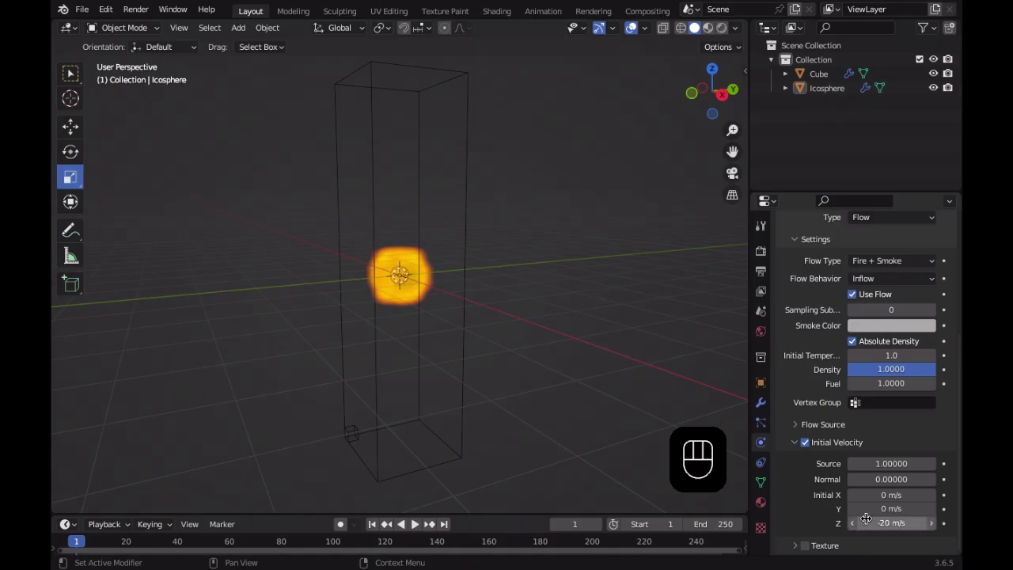
Play back the simulation twice to check the effect of the initial velocity, and return to frame 1
scroll(887, 477, up, 2)
scroll(886, 478, down, 2)
key(space)
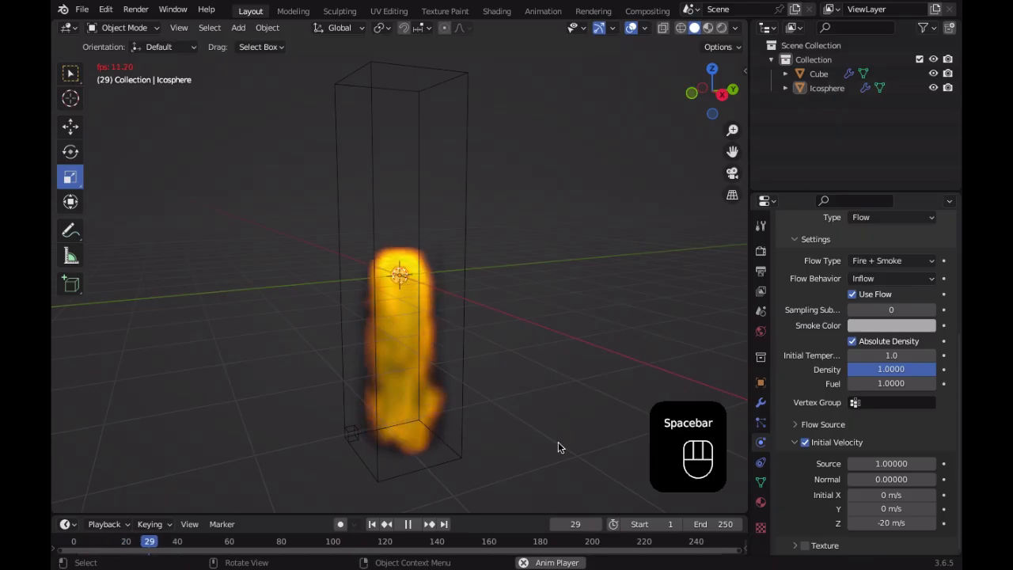
key(space)
click(373, 524)
key(space)
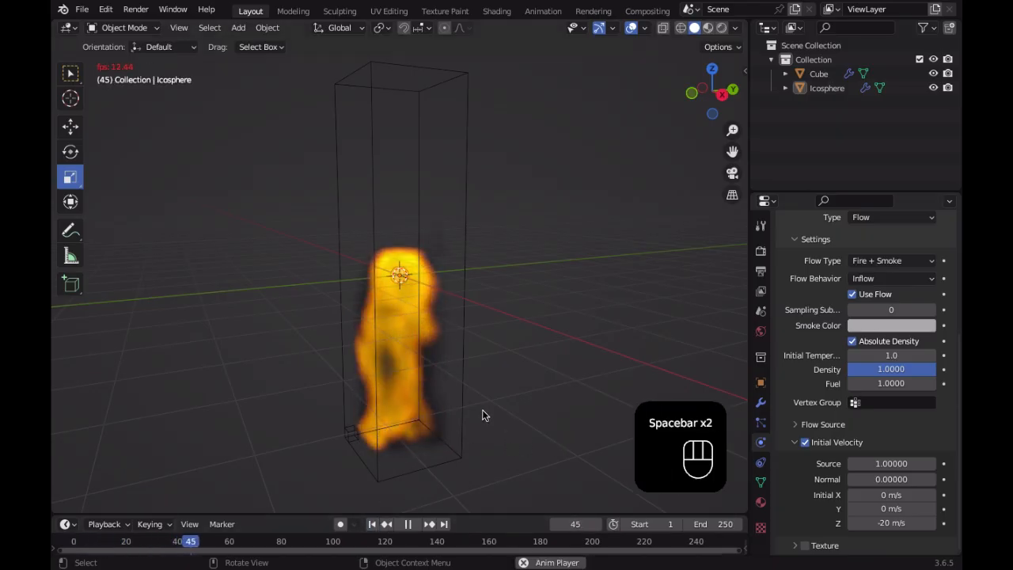
key(space)
click(371, 526)
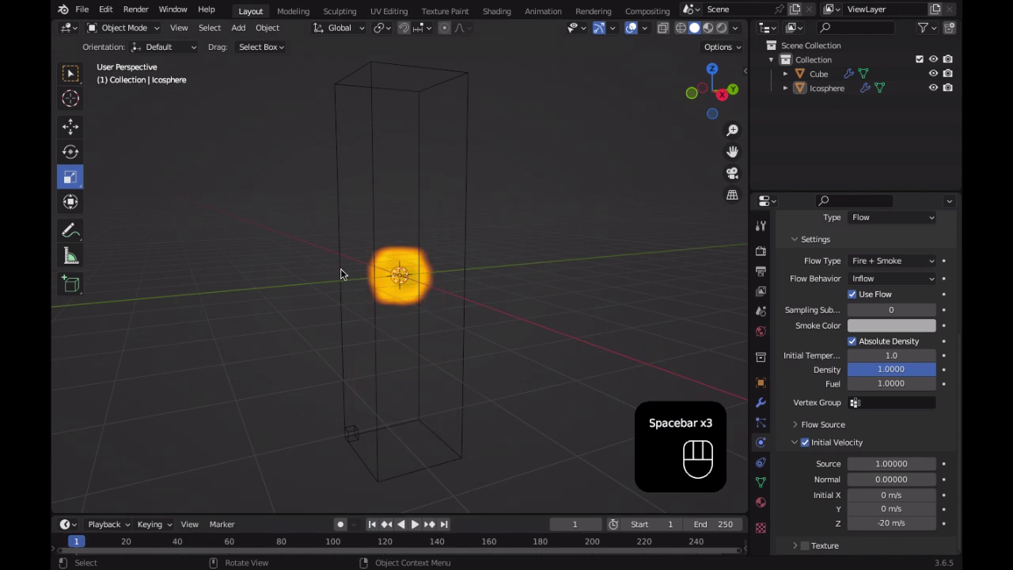
Move the ico sphere straight up along Z to near the top of the tall cube and deselect it
click(408, 274)
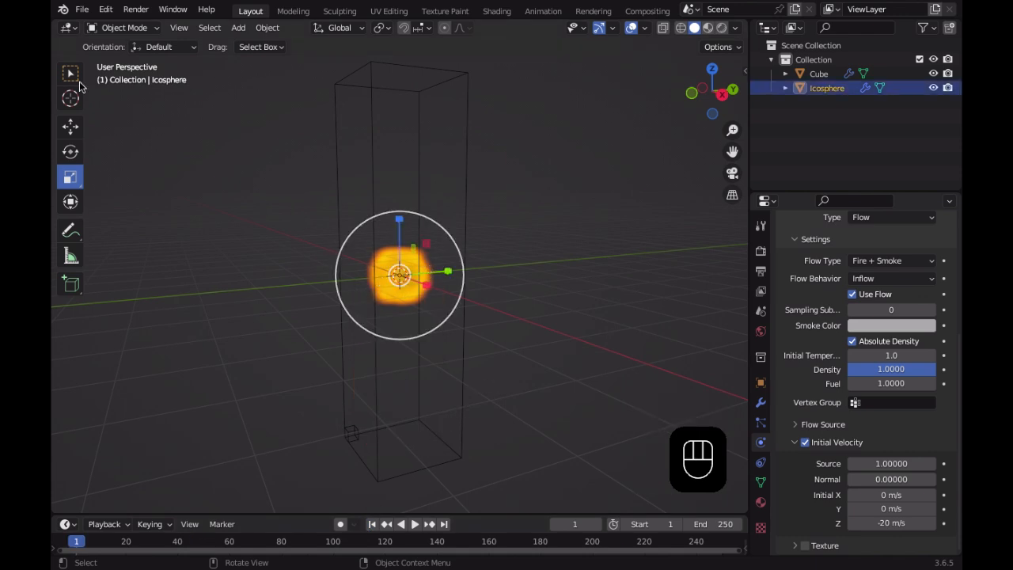
click(70, 127)
drag(398, 215, 398, 56)
click(582, 208)
Play back the simulation with the raised ico sphere twice, viewing it from several angles, and return to frame 1
key(space)
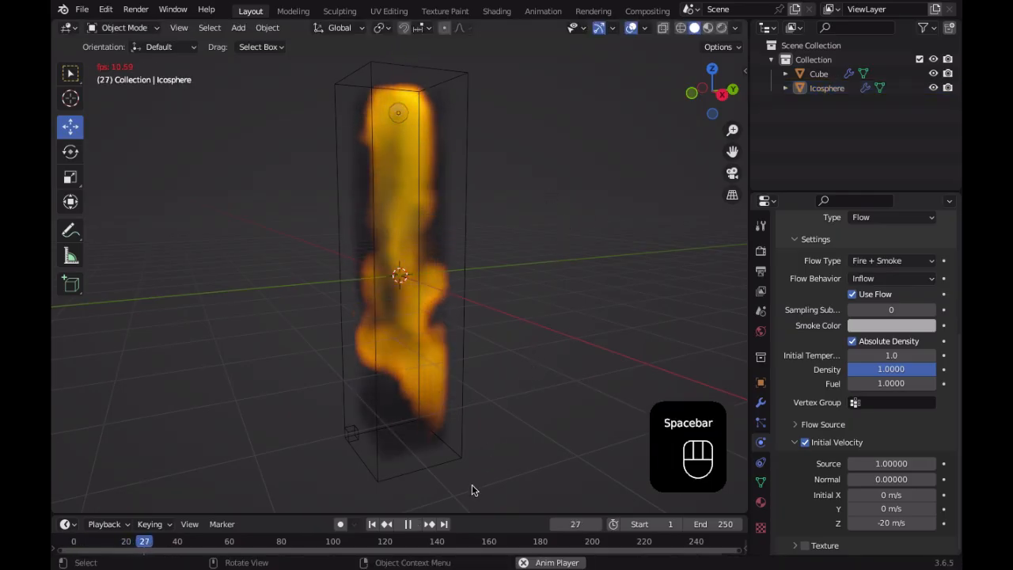
middle_drag(494, 437, 407, 219)
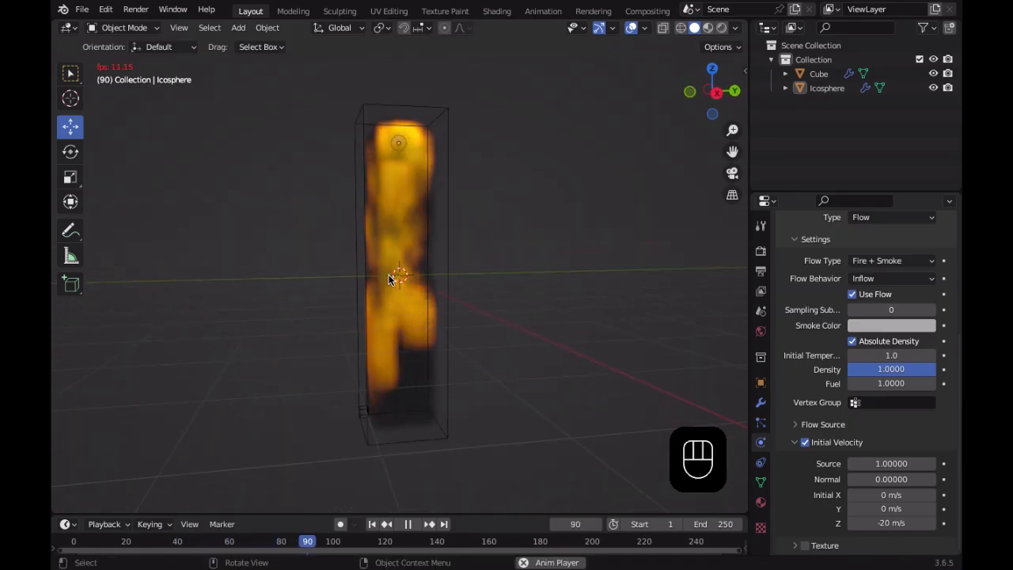
scroll(505, 372, down, 2)
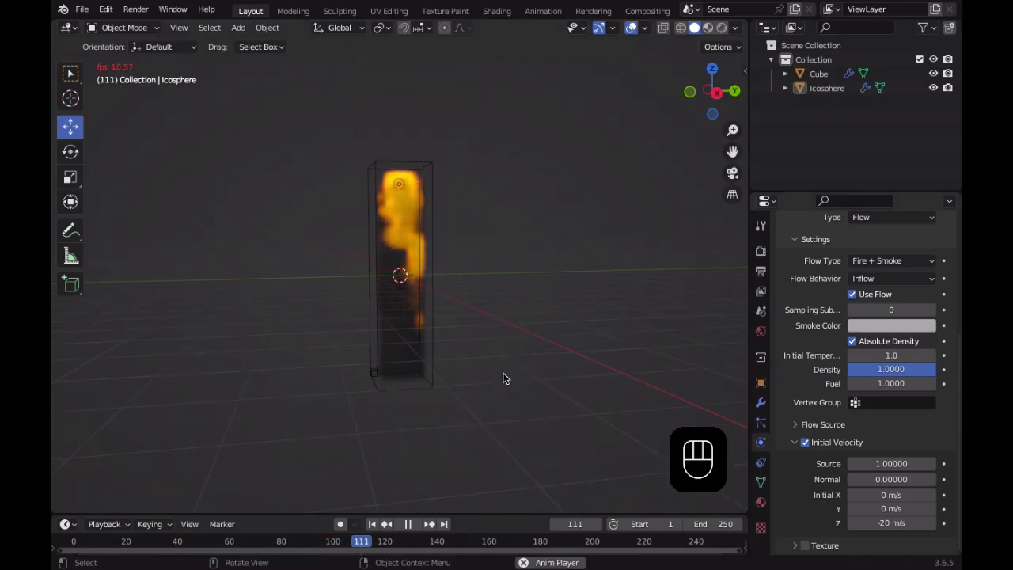
scroll(504, 378, up, 4)
middle_drag(502, 377, 532, 396)
middle_drag(491, 468, 447, 479)
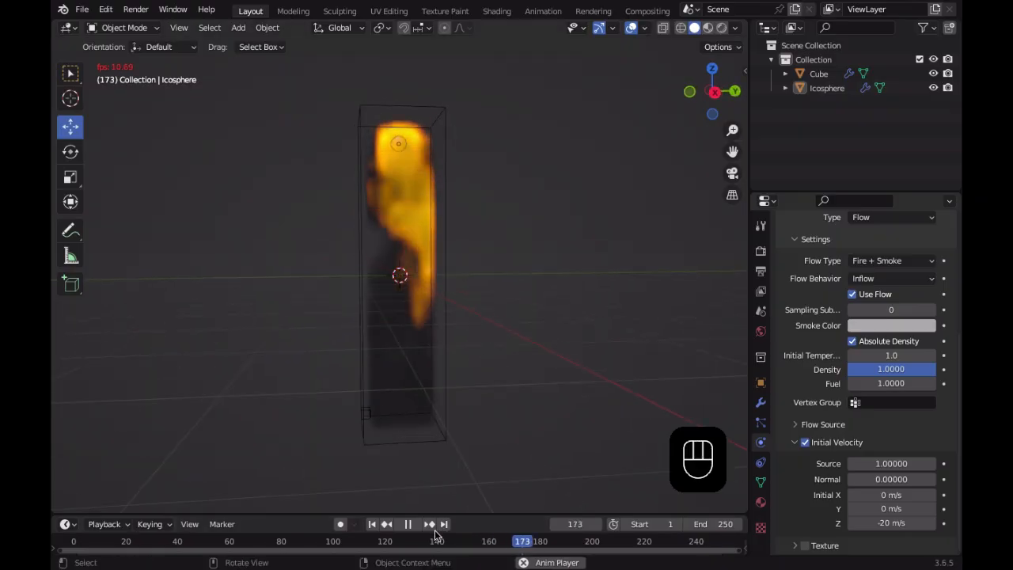
click(408, 524)
click(372, 524)
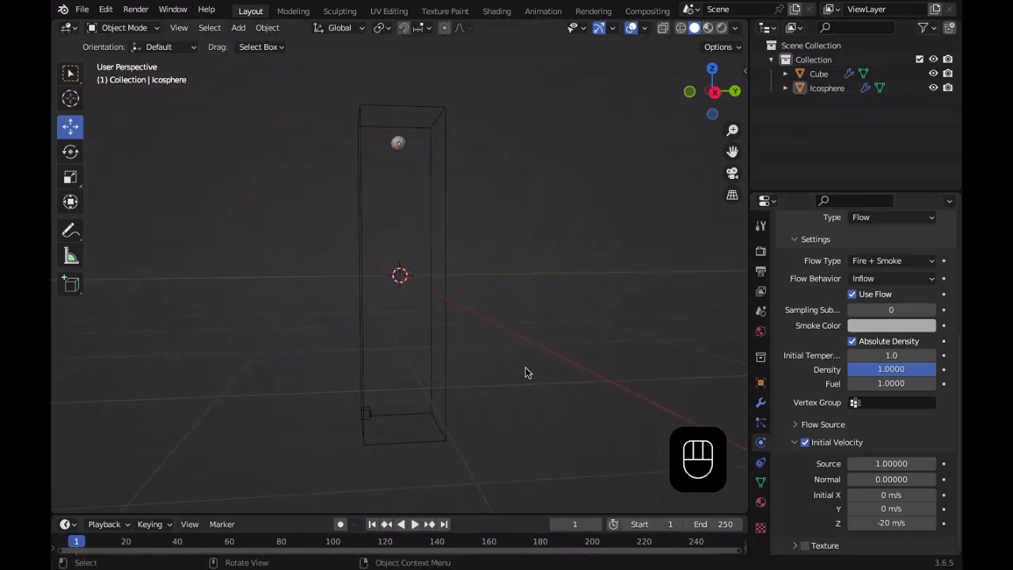
key(space)
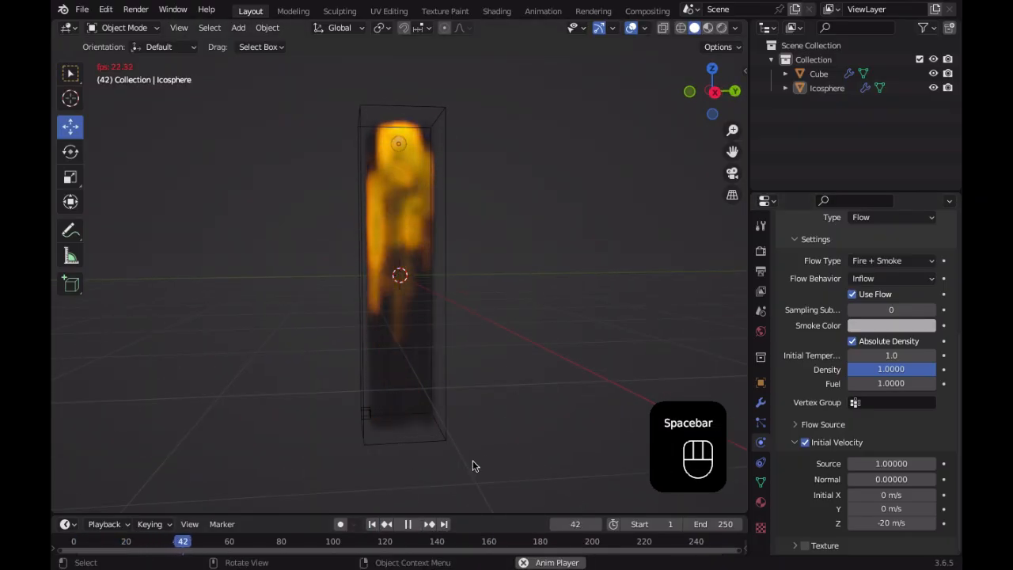
click(407, 524)
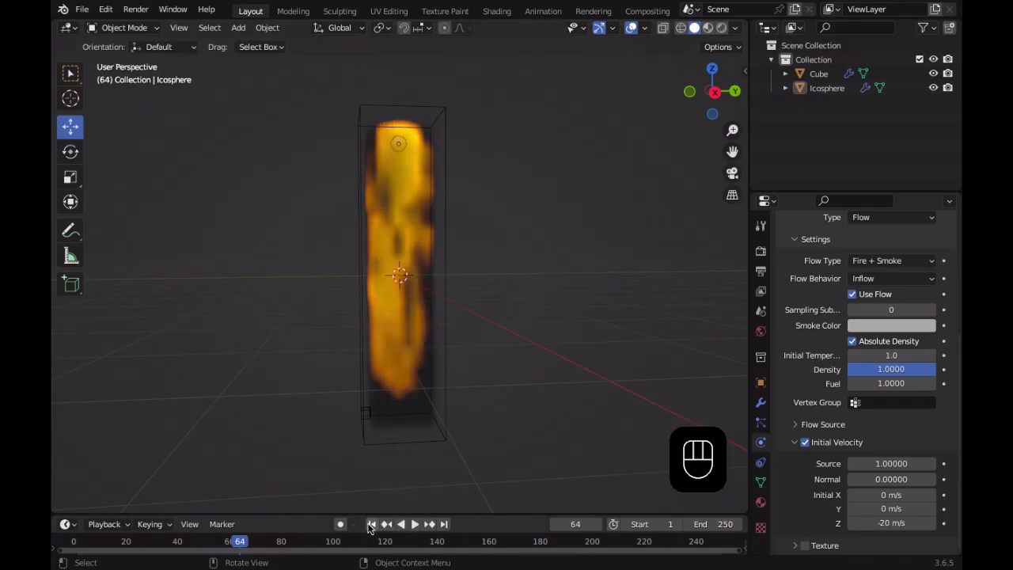
click(372, 524)
Select the tall cube domain and scale it up slightly around the ico sphere
click(439, 373)
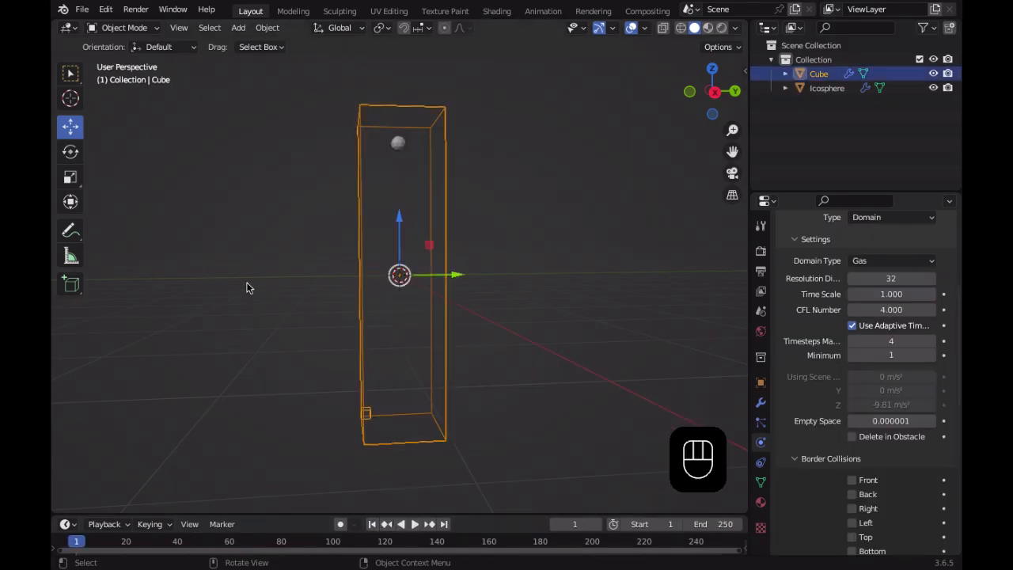
click(71, 177)
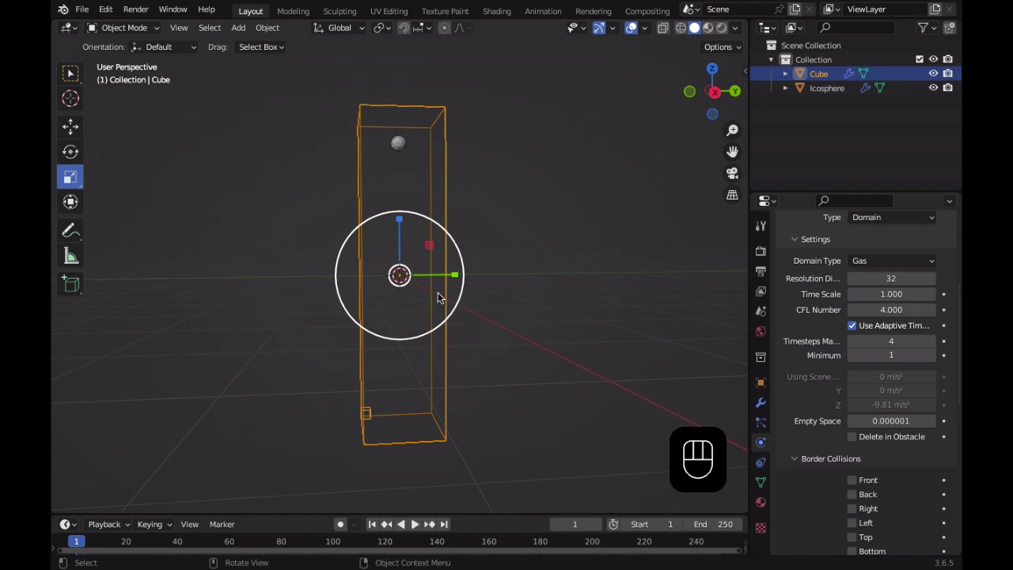
drag(457, 312, 470, 317)
middle_drag(470, 316, 457, 291)
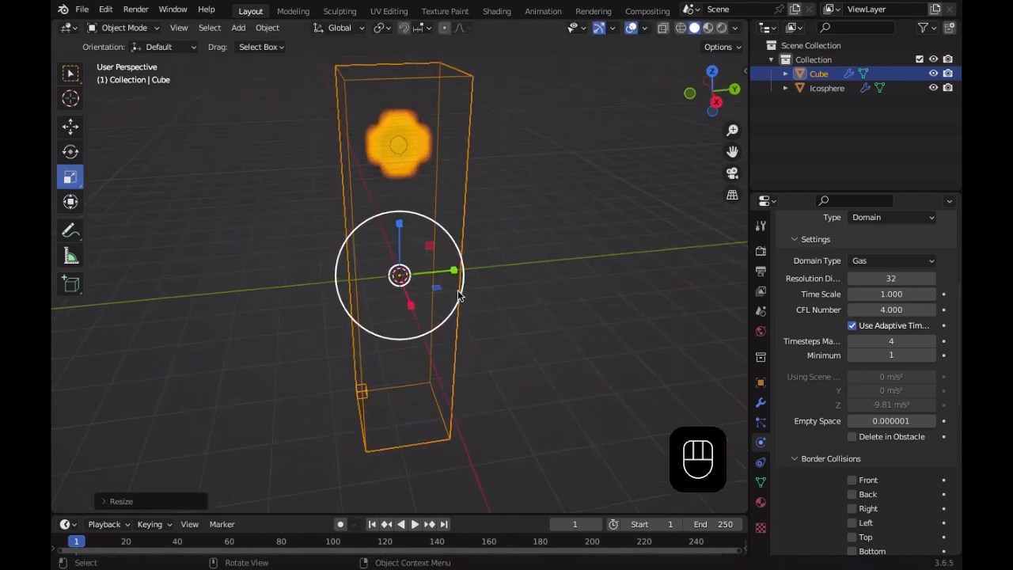
Play back the simulation in the enlarged domain, viewing it from several angles and distances, and return to frame 1
key(space)
click(586, 270)
middle_drag(587, 273, 478, 210)
middle_drag(516, 329, 559, 301)
scroll(554, 308, up, 5)
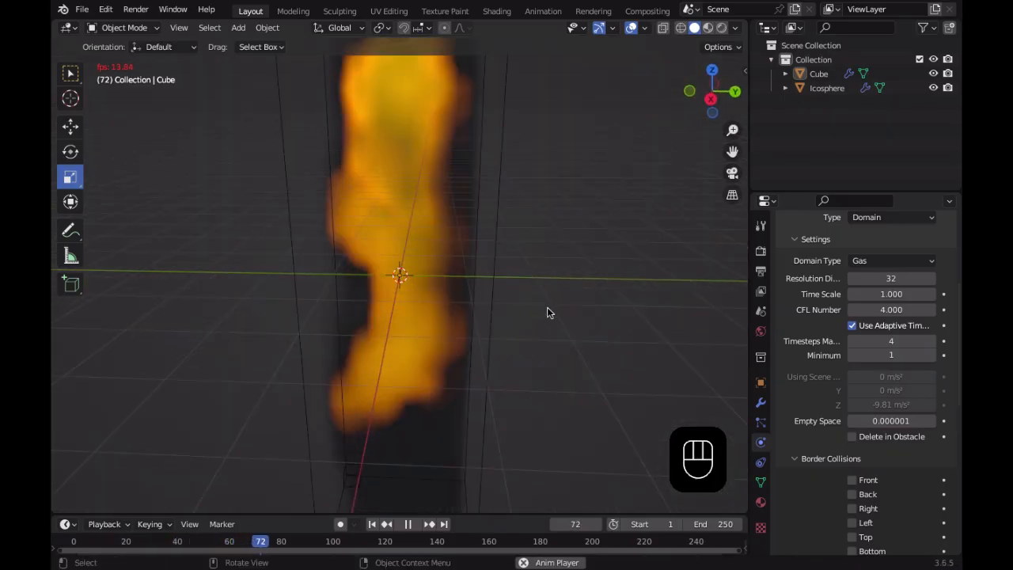
scroll(546, 310, down, 3)
scroll(546, 310, down, 2)
scroll(546, 310, up, 2)
scroll(545, 309, down, 4)
click(409, 524)
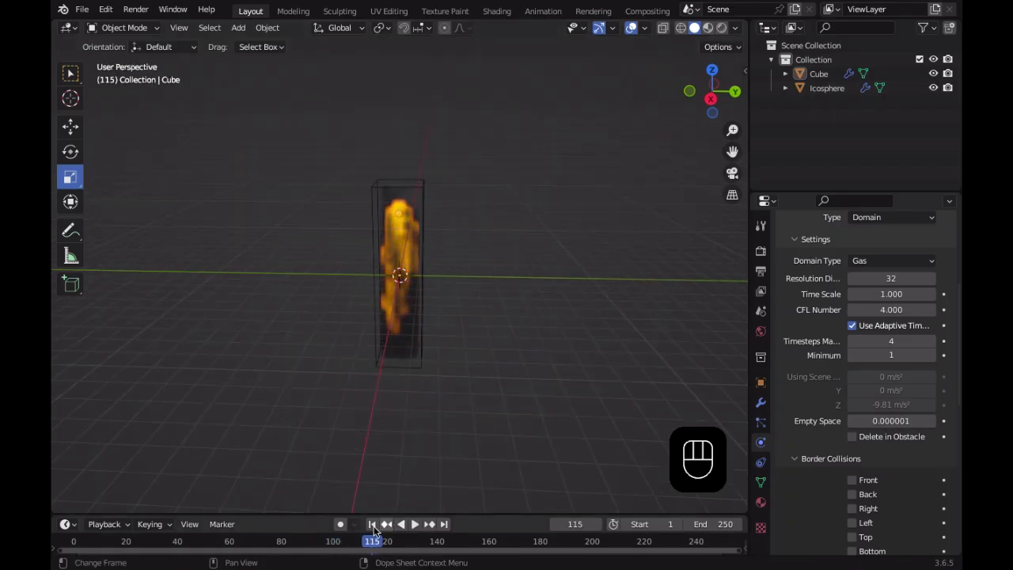
click(372, 524)
Replay the simulation twice more to examine how the flames travel down the domain, and return to frame 1
scroll(435, 404, up, 3)
key(space)
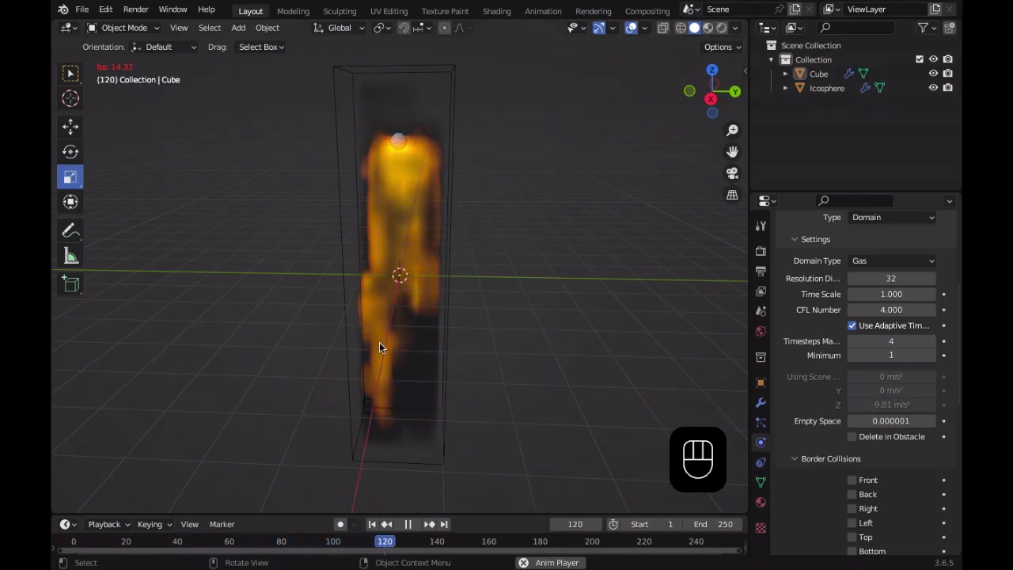
click(409, 525)
click(372, 525)
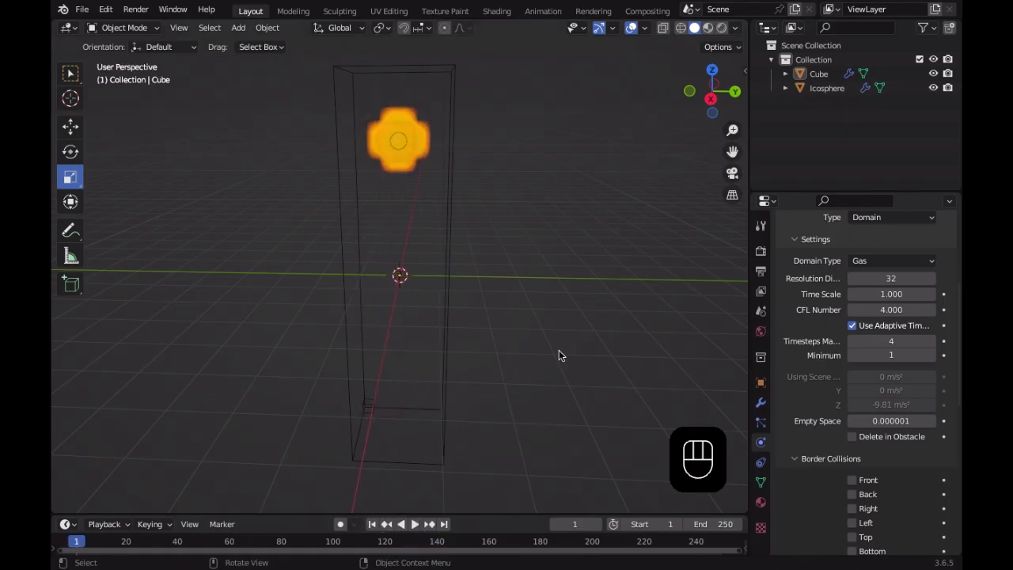
key(space)
key(space)
key(space)
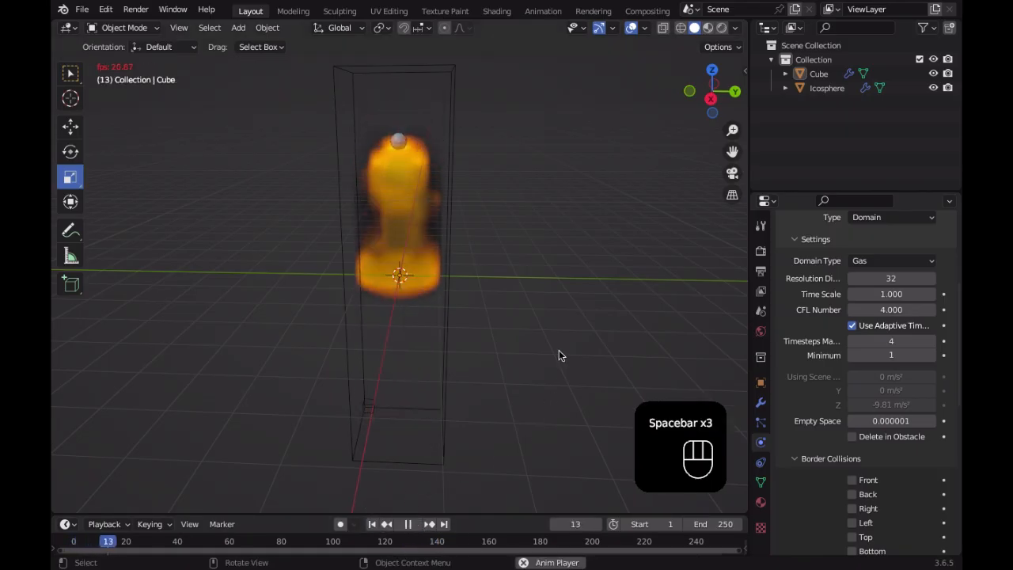
key(space)
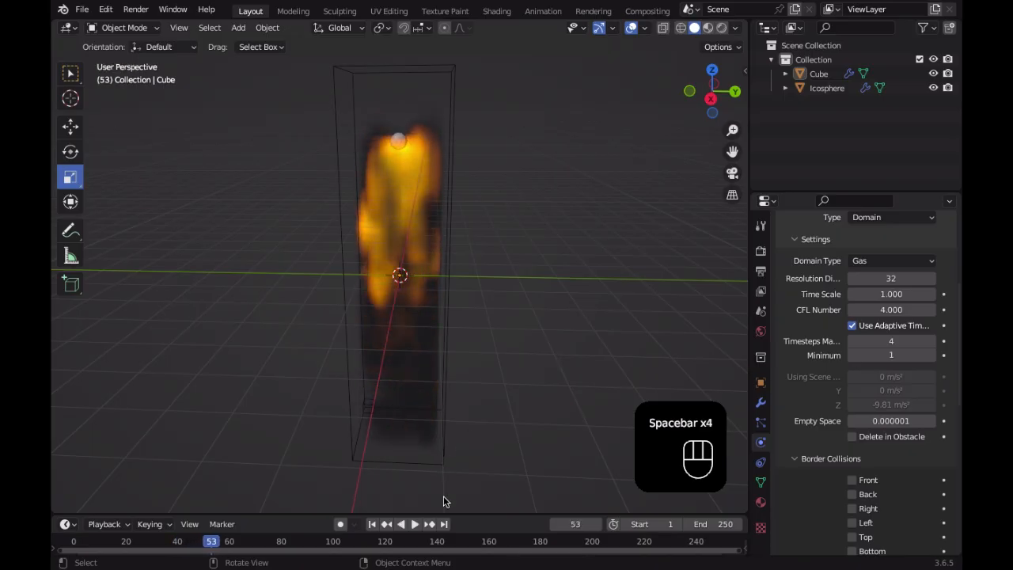
click(372, 524)
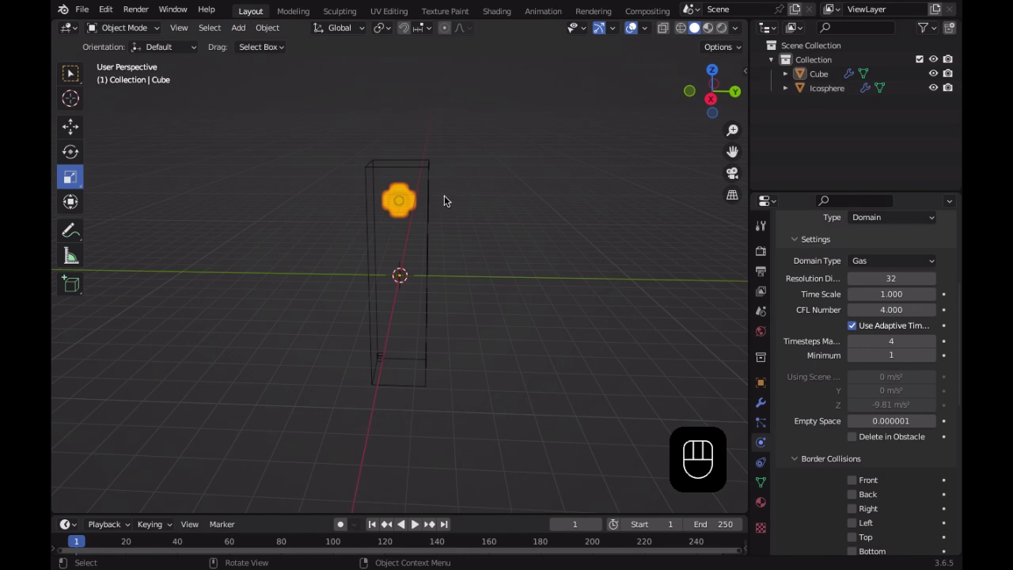
Add a cylinder mesh at the scene's centre and scale it by 4 along Z
middle_drag(445, 191, 518, 326)
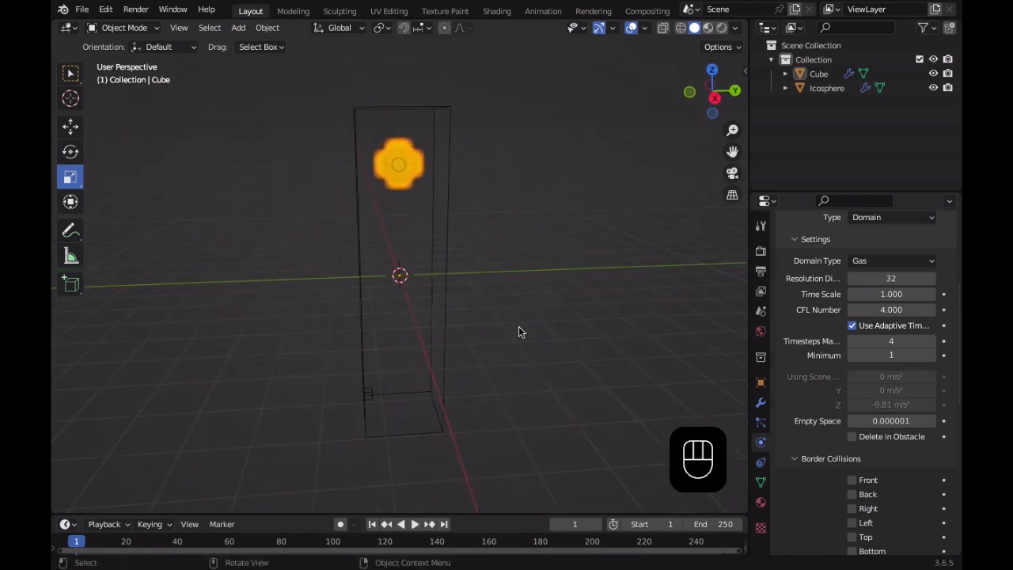
click(235, 28)
mouse_move(256, 48)
key(shift+a)
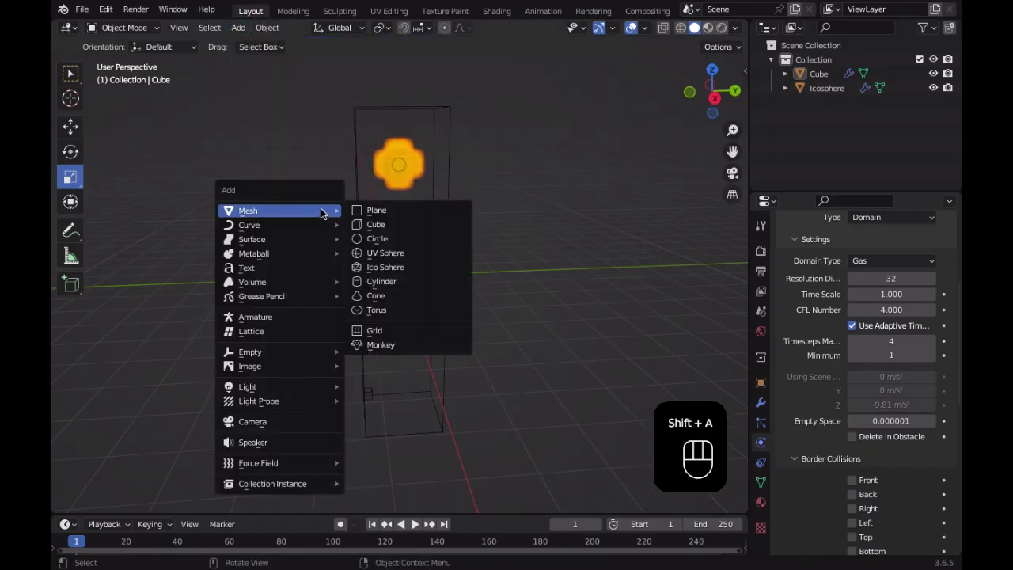
click(381, 281)
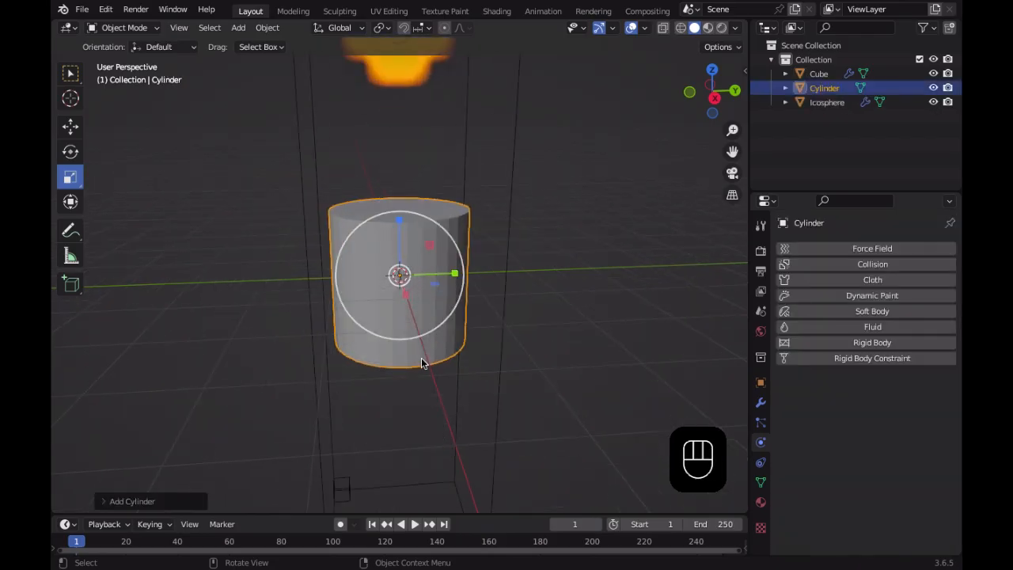
scroll(422, 337, down, 2)
middle_drag(422, 337, 367, 240)
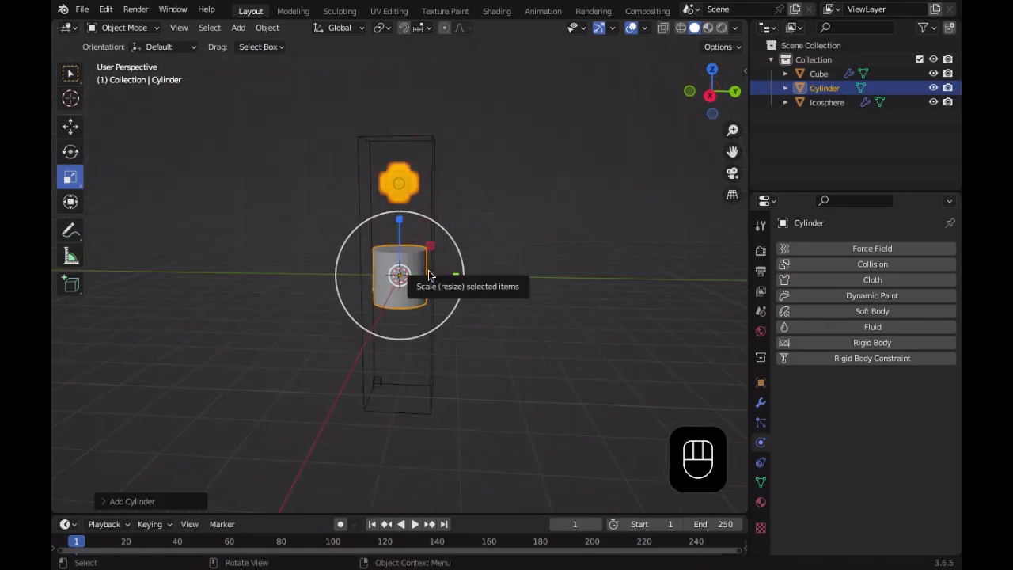
key(s)
key(z)
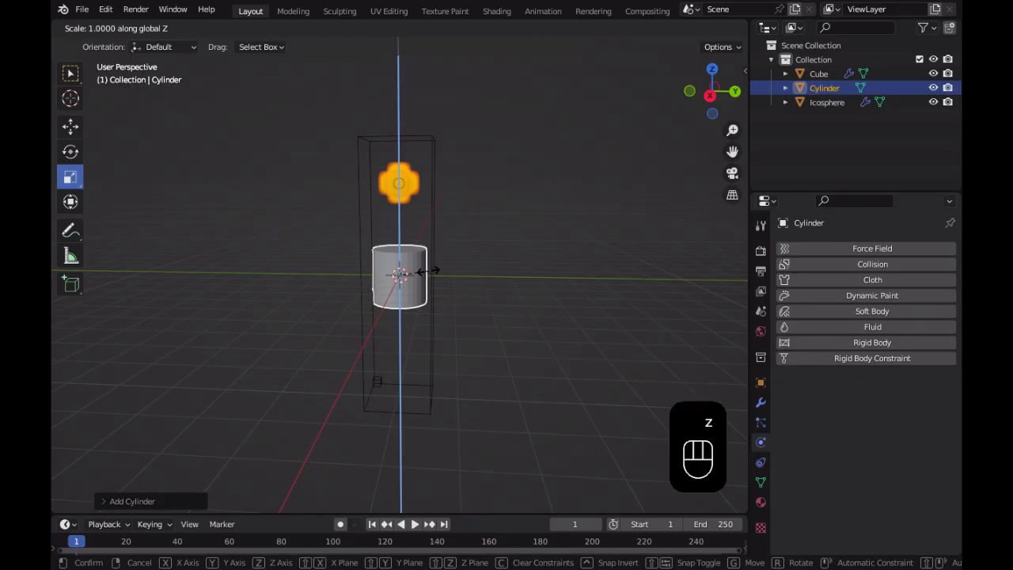
key(KP_4)
key(Return)
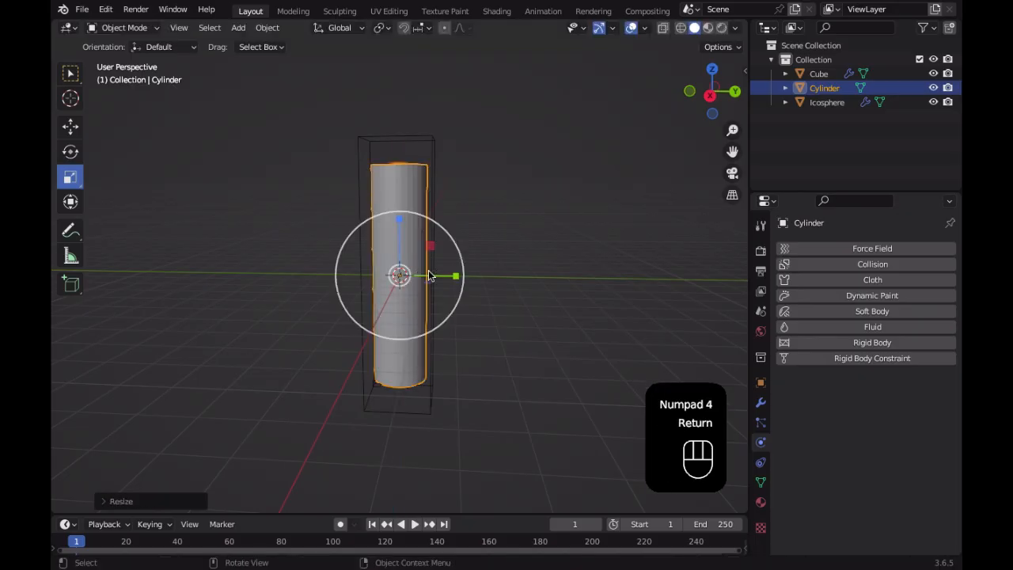
Move the tall cylinder up along Z towards the top of the domain, check its underside, and delete it
click(78, 127)
drag(398, 231, 434, 501)
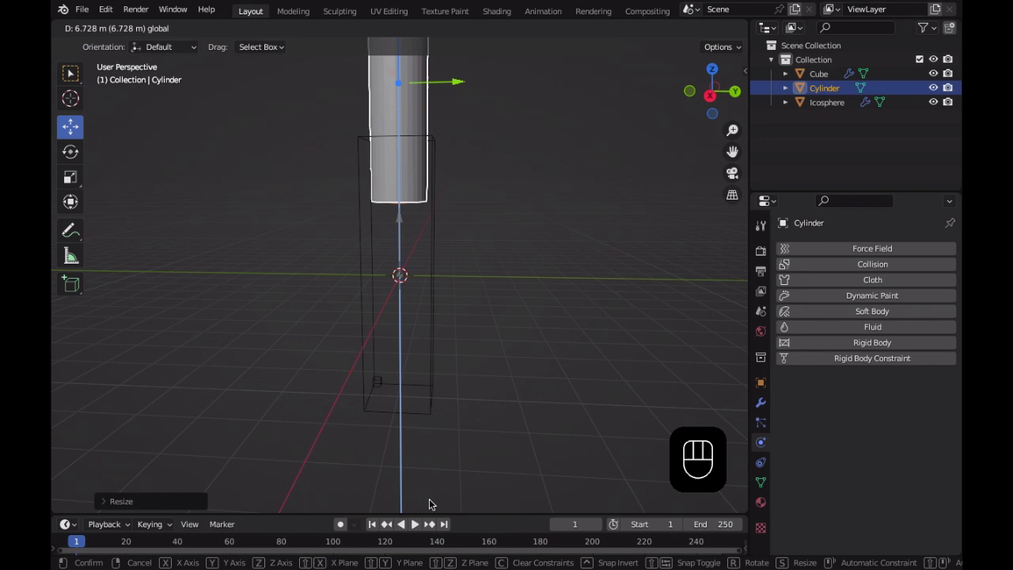
drag(430, 499, 423, 509)
scroll(455, 358, up, 8)
shift+middle_drag(477, 156, 441, 204)
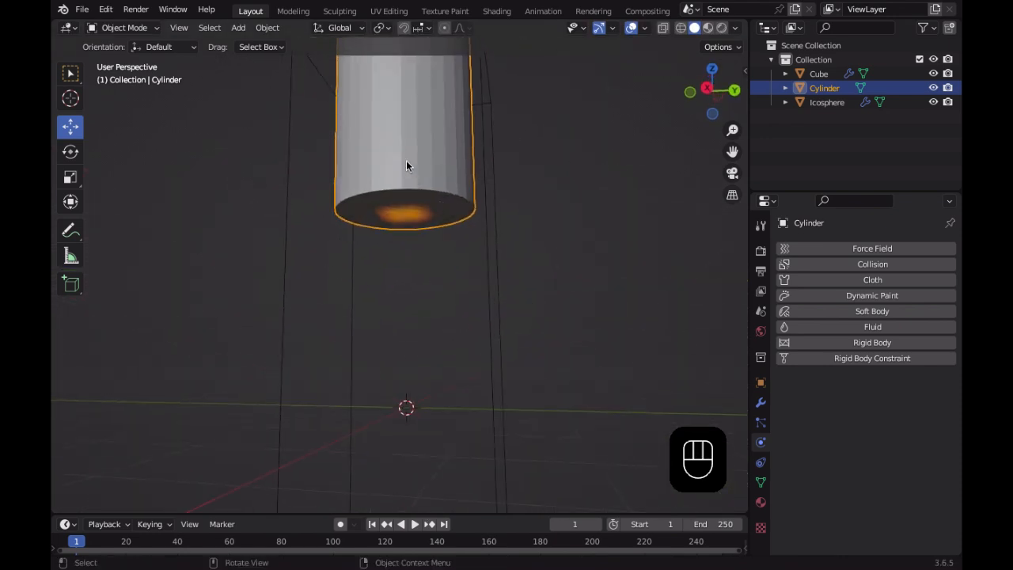
scroll(406, 160, down, 3)
key(x)
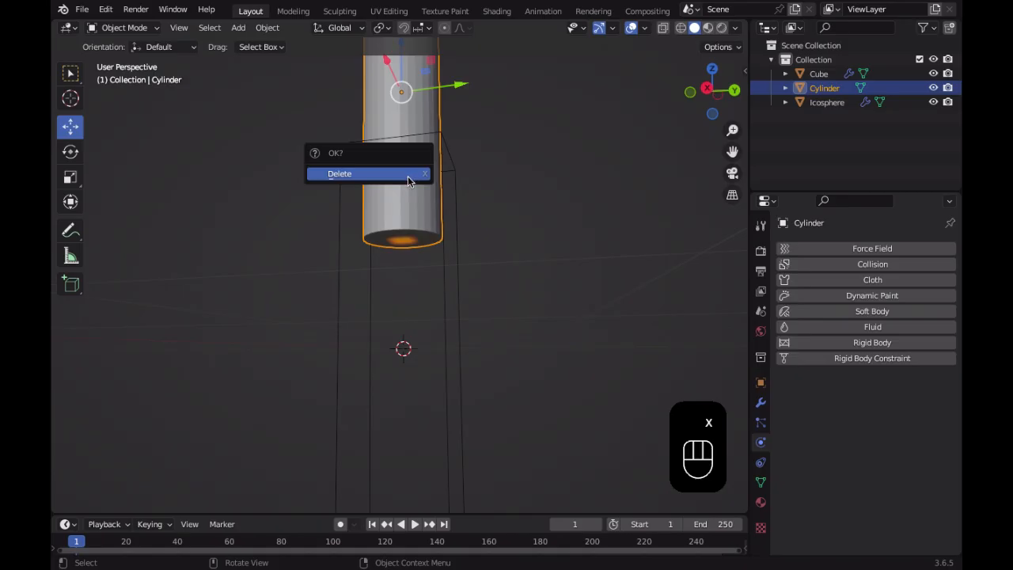
click(400, 171)
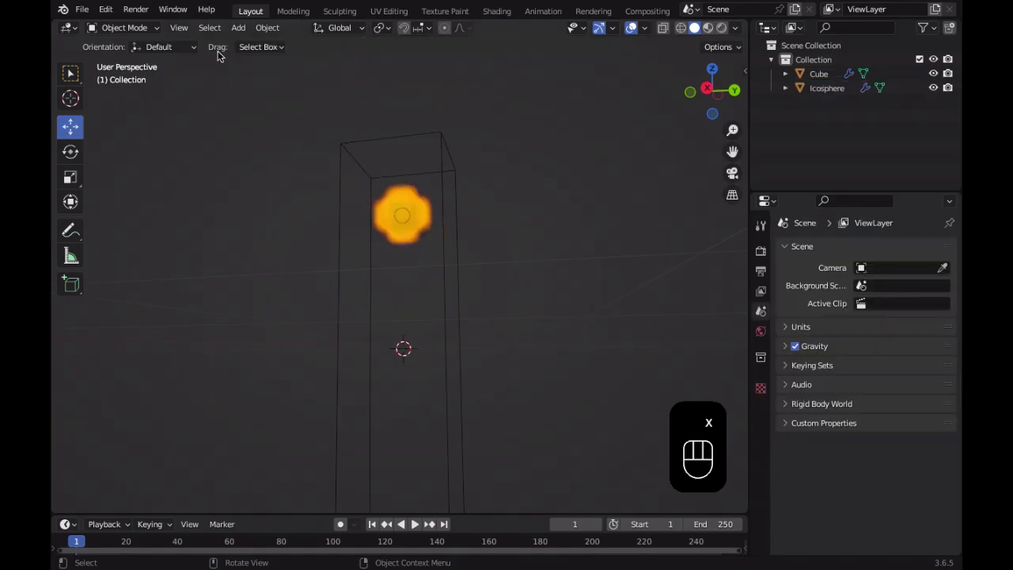
Add a new cylinder mesh, turn on snapping, and move it up along Z over the ico sphere near the domain's top
click(238, 27)
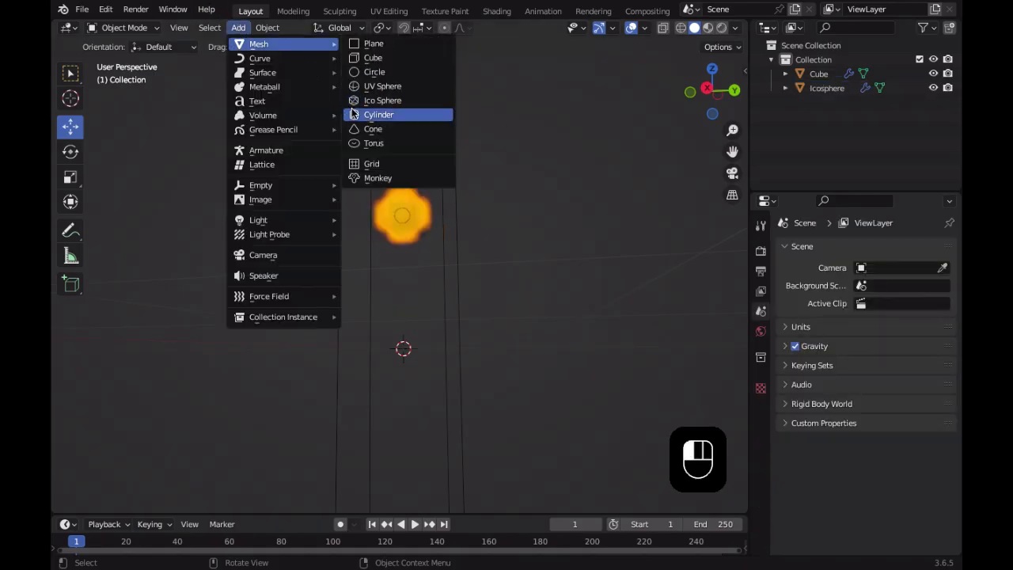
click(372, 115)
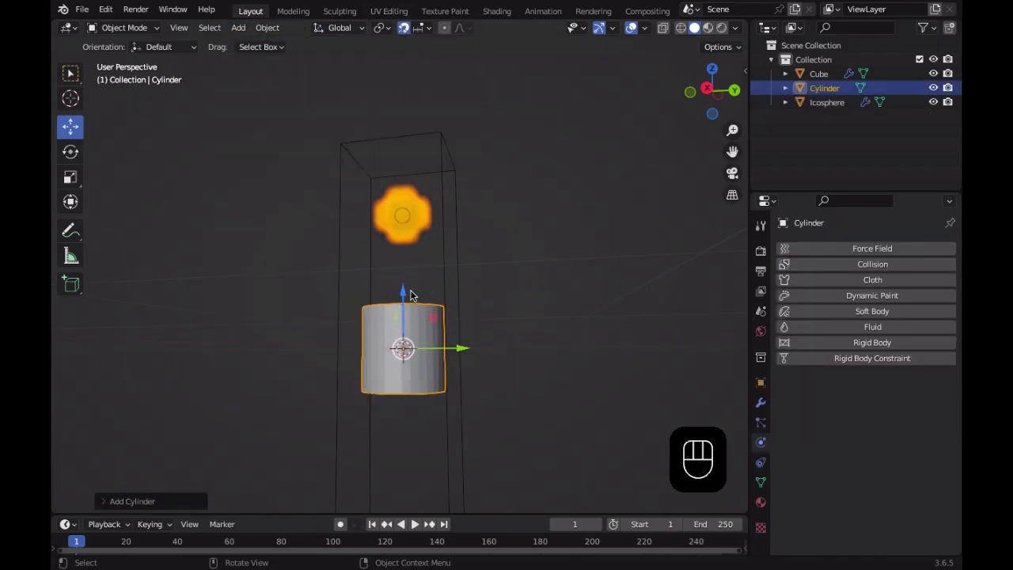
drag(402, 295, 403, 186)
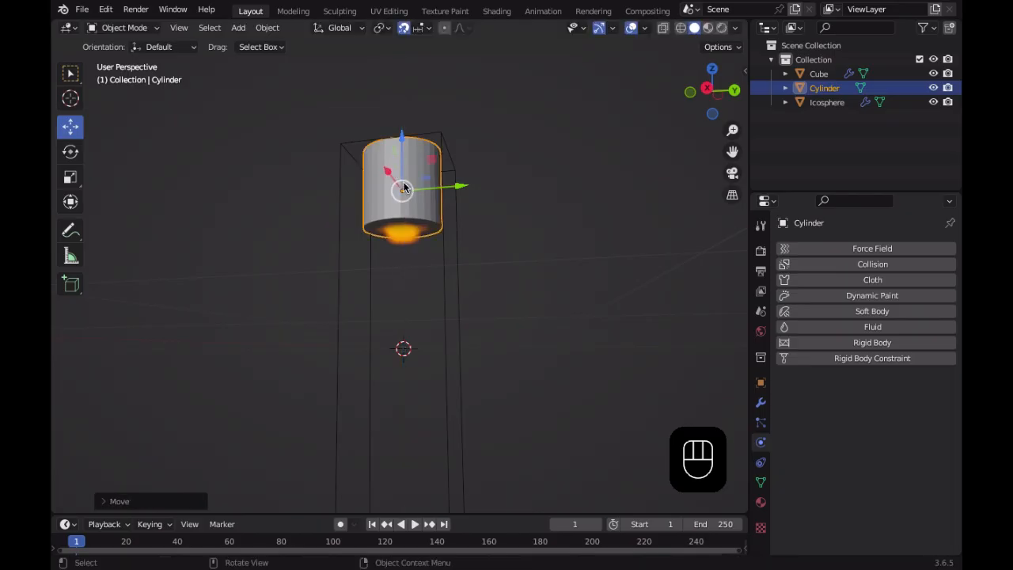
scroll(411, 124, up, 5)
scroll(412, 125, down, 5)
middle_drag(415, 190, 421, 273)
middle_drag(410, 154, 212, 190)
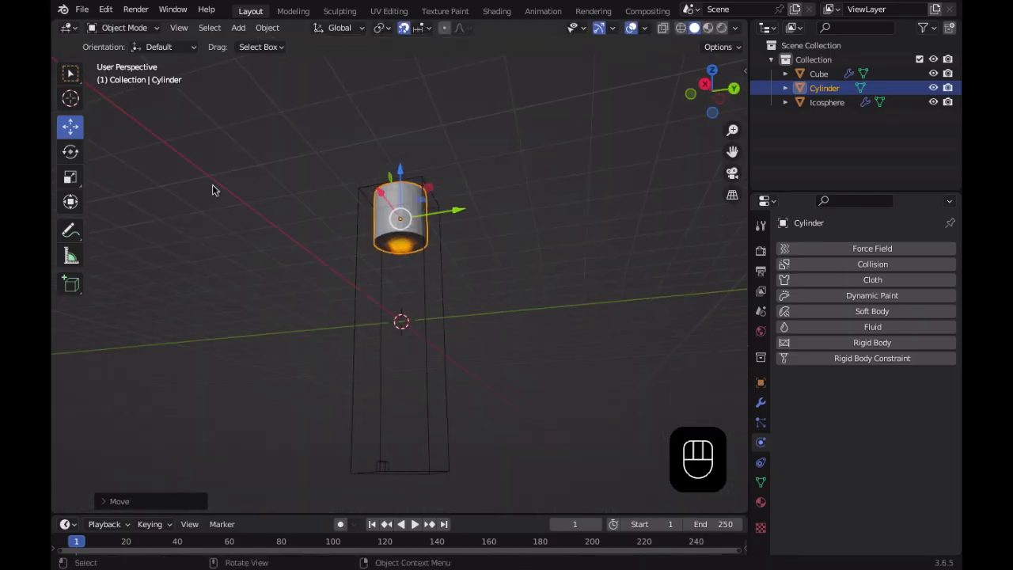
Scale the cylinder by 2 along the global Z axis and check it from several angles
click(75, 176)
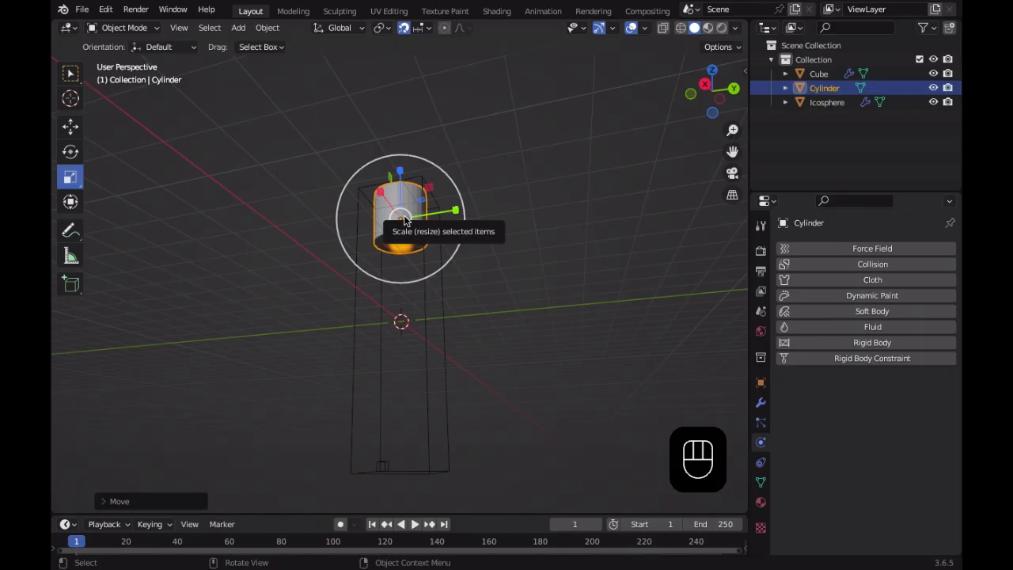
key(s)
key(z)
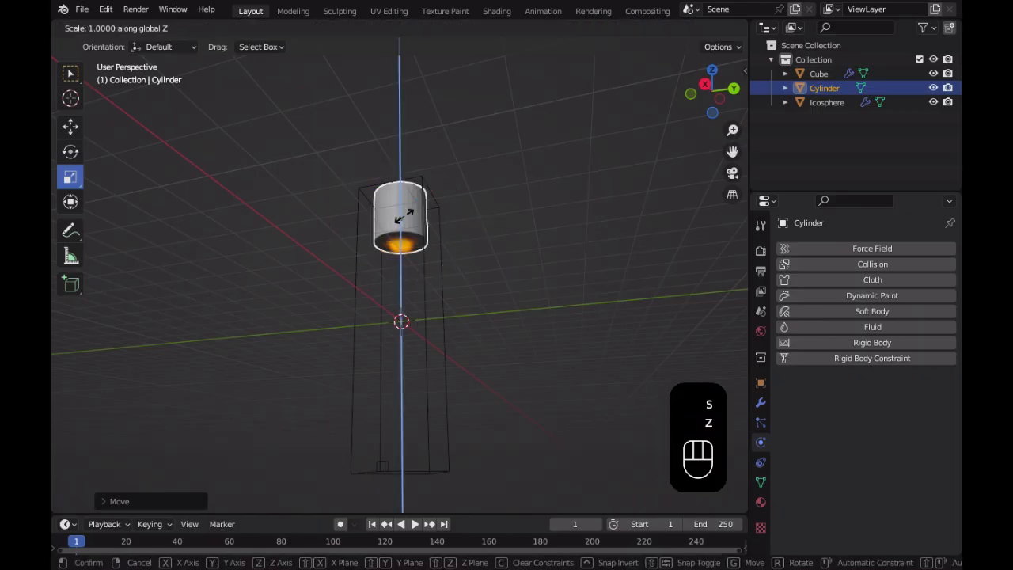
key(KP_2)
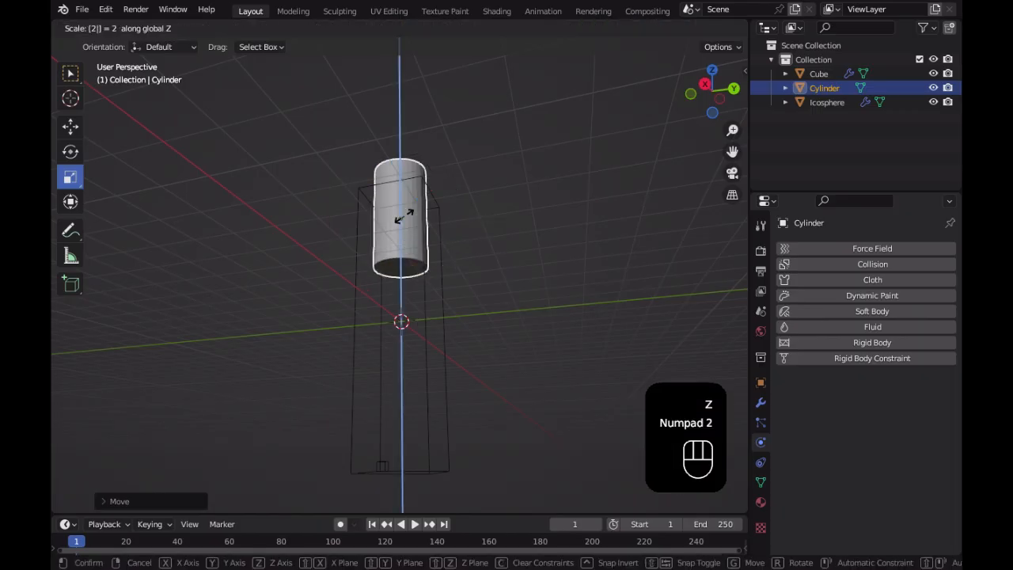
key(Return)
middle_drag(404, 215, 455, 163)
scroll(444, 211, up, 6)
middle_drag(444, 211, 479, 338)
scroll(439, 301, up, 5)
scroll(479, 336, down, 8)
middle_drag(474, 226, 256, 134)
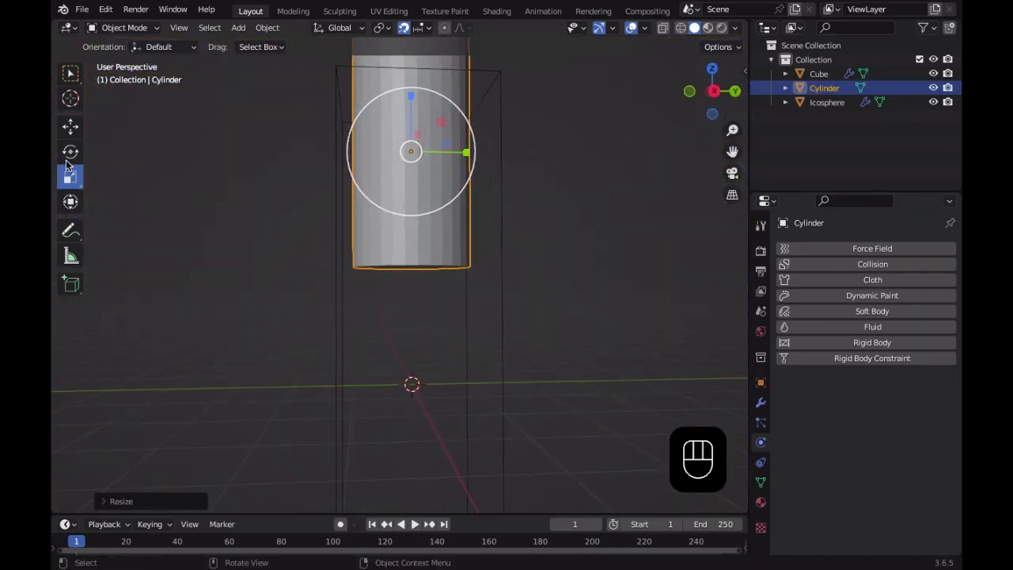
Move the lengthened cylinder up along Z until its base sits just above the ico sphere
click(70, 128)
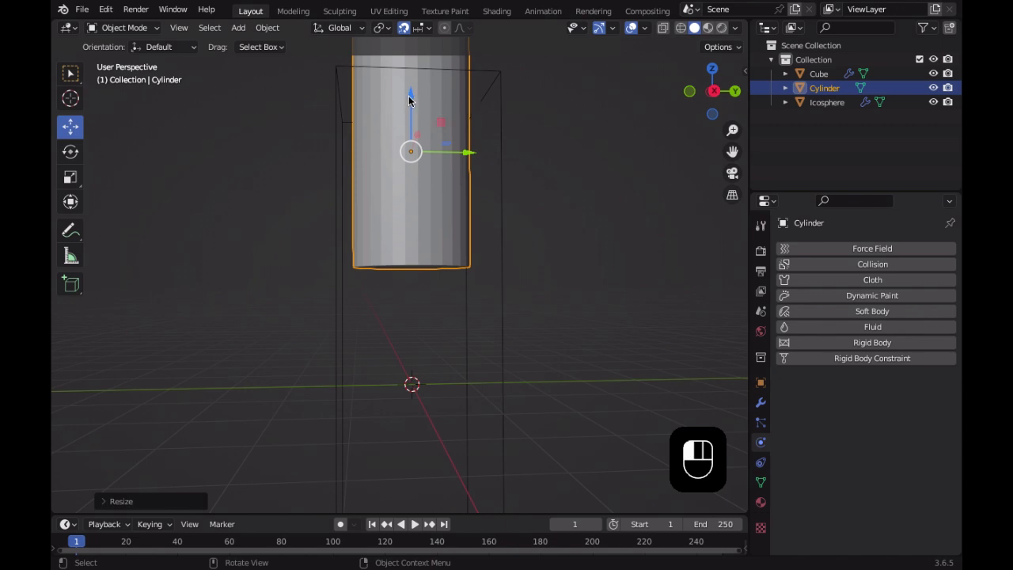
drag(408, 101, 409, 48)
drag(411, 491, 400, 170)
scroll(400, 170, down, 4)
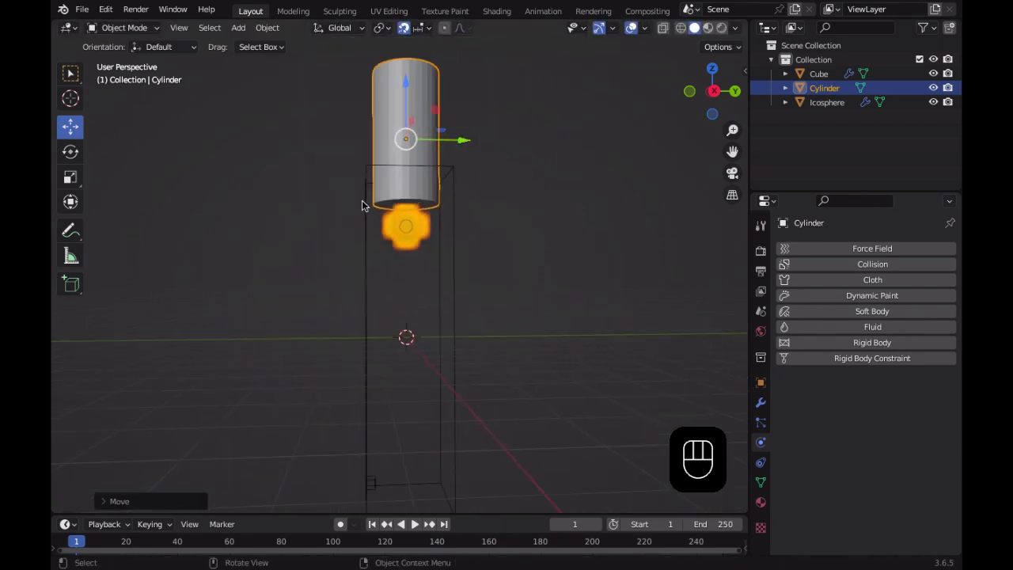
shift+middle_drag(362, 203, 345, 291)
scroll(354, 289, up, 5)
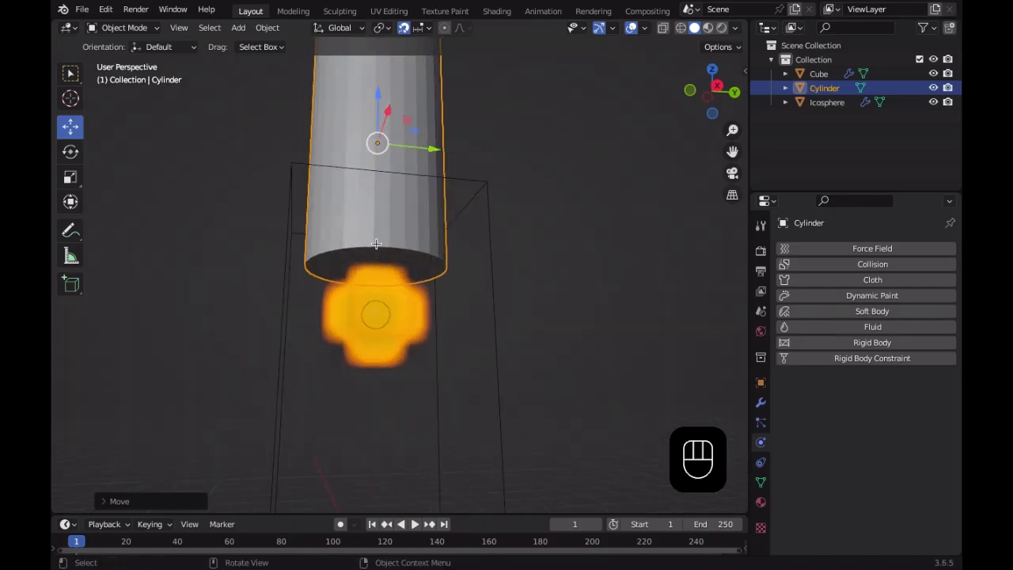
In Edit Mode with face selection, extrude the cylinder's bottom face 1 m downward over the ico sphere
key(Tab)
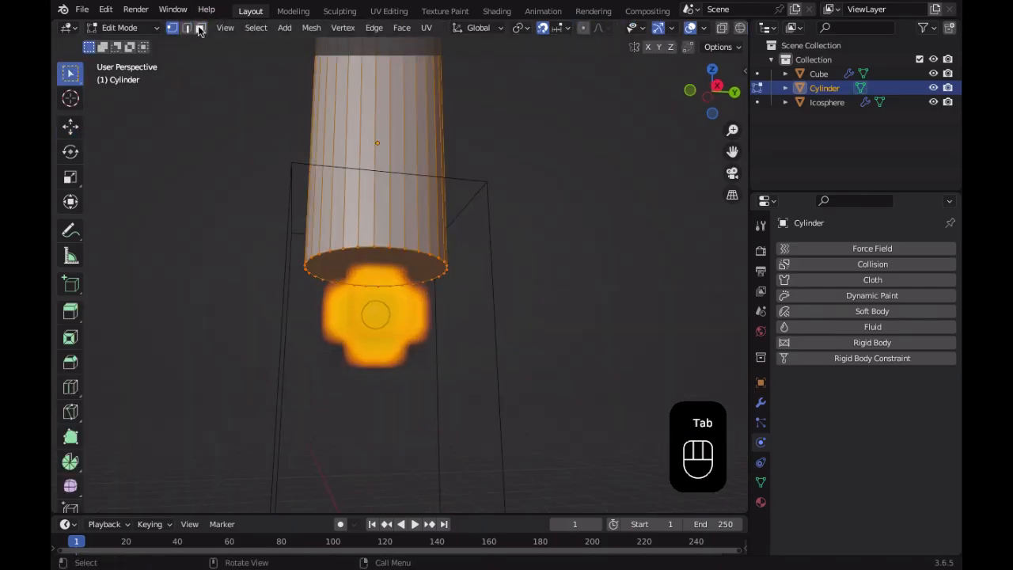
middle_drag(378, 296, 383, 242)
click(382, 242)
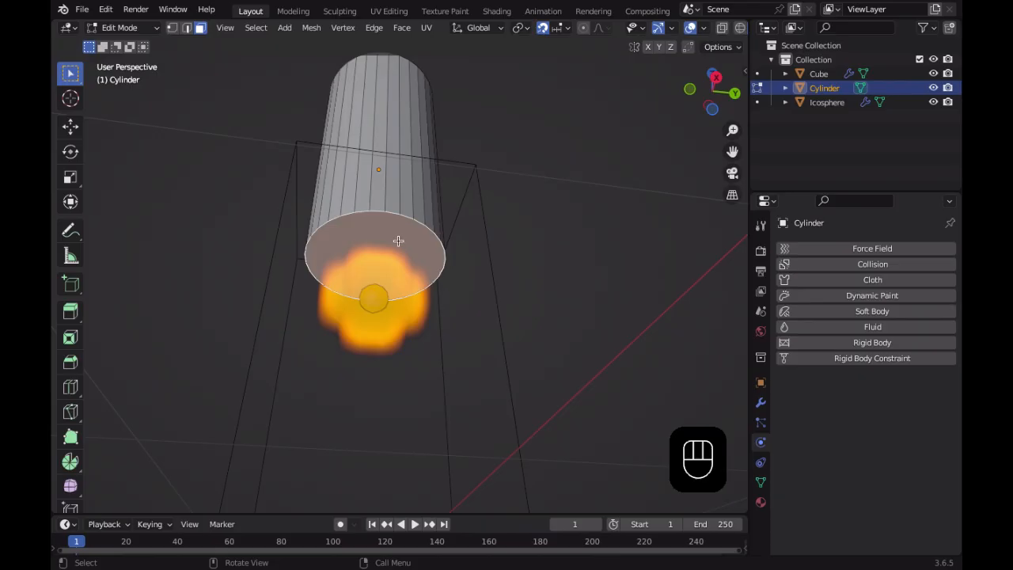
key(e)
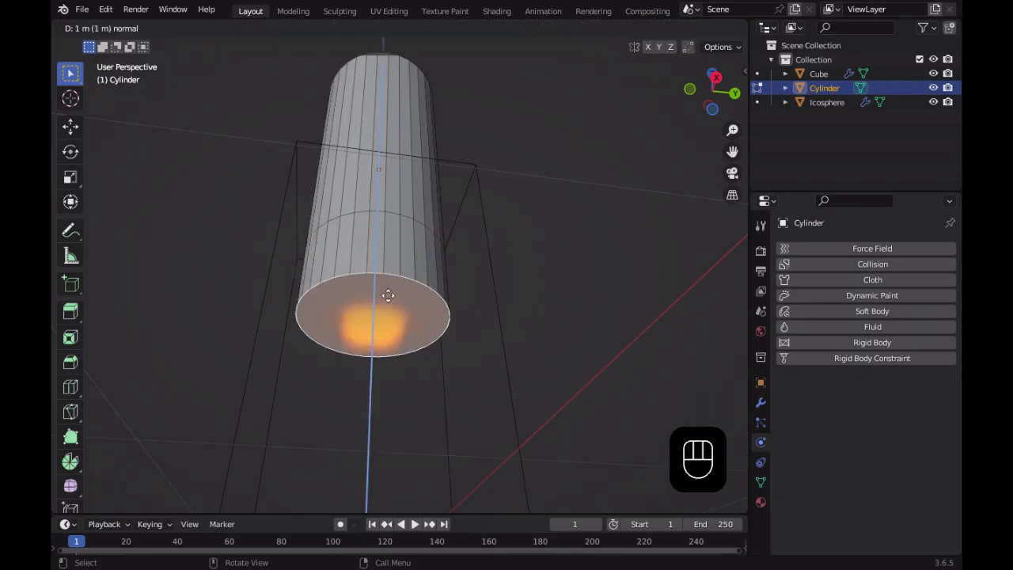
click(388, 296)
Scale the extruded bottom face up to about 1.4 to flare the cylinder into a nozzle, and return to Object Mode
middle_drag(388, 295, 367, 323)
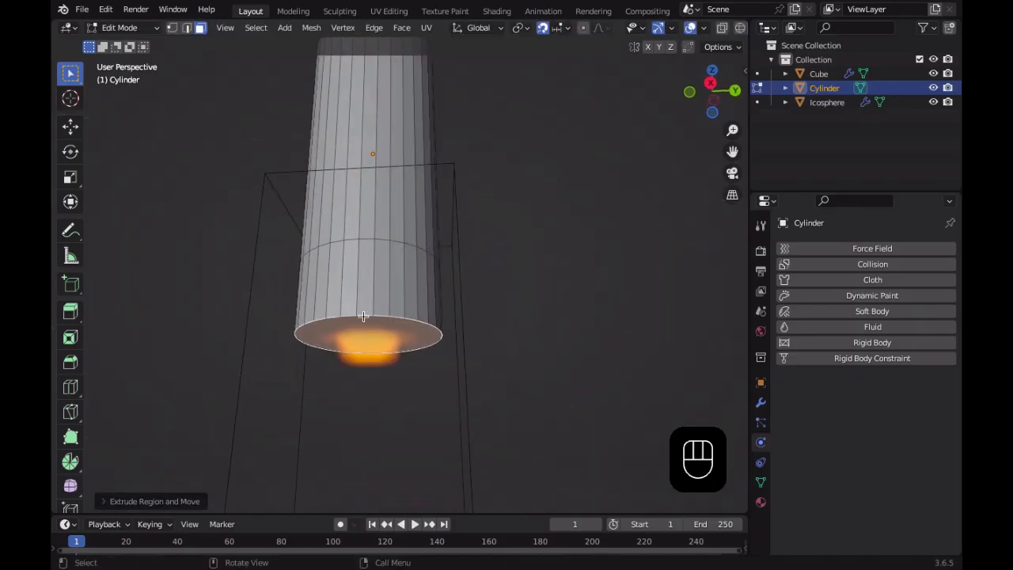
key(s)
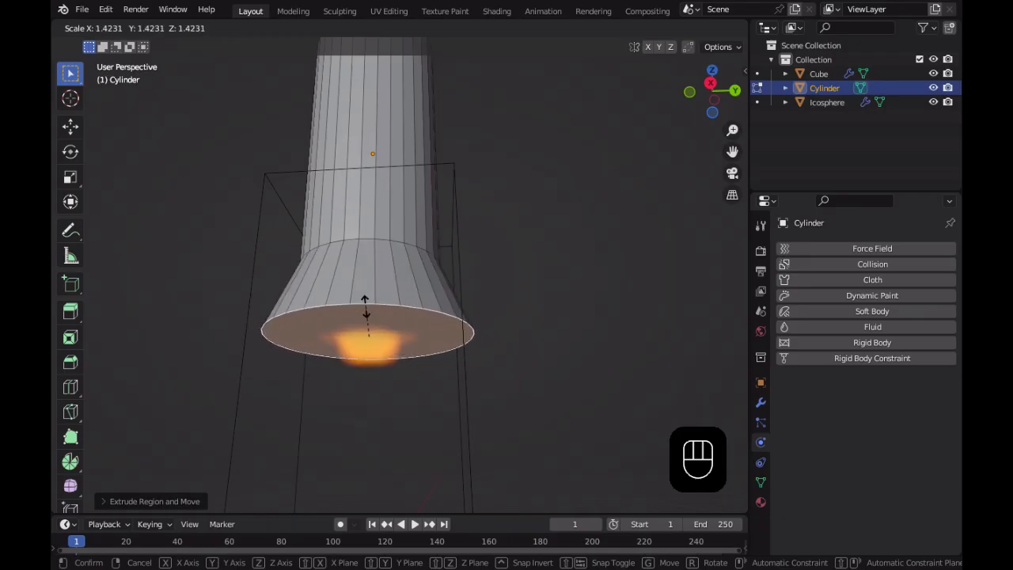
middle_drag(368, 319, 469, 355)
key(space)
middle_drag(513, 322, 381, 448)
key(space)
middle_drag(518, 280, 439, 252)
key(Tab)
scroll(408, 242, up, 4)
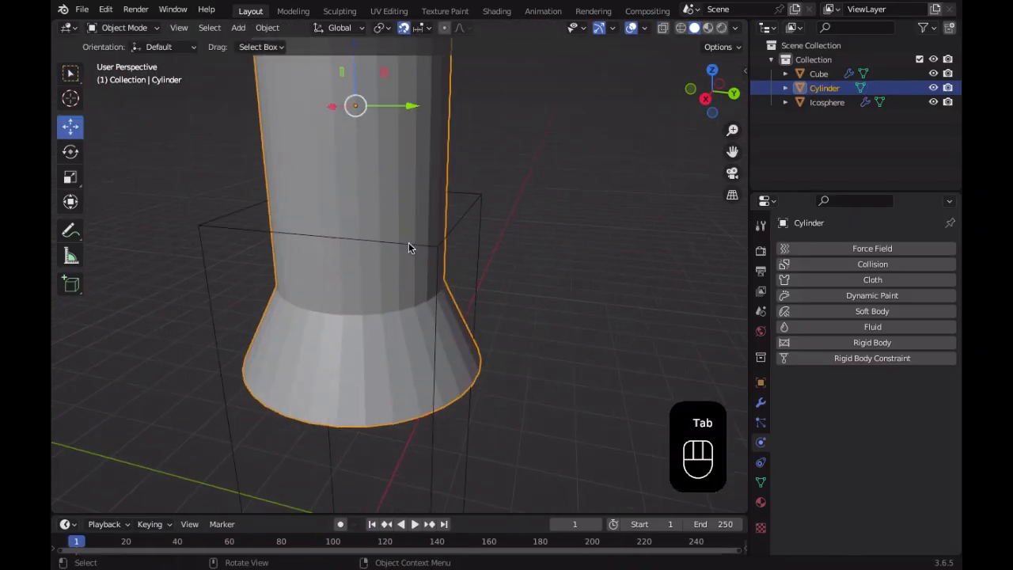
scroll(406, 244, down, 6)
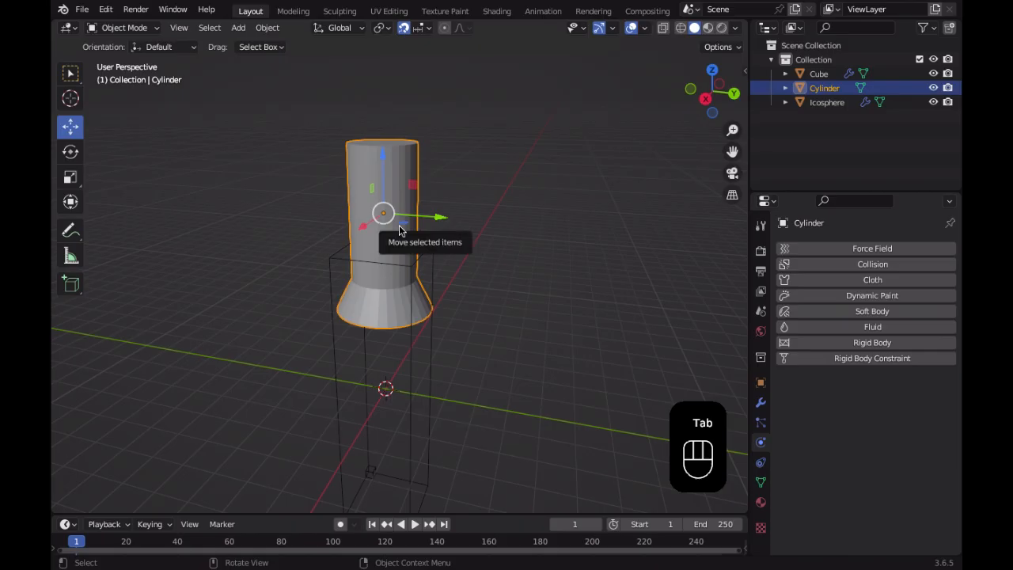
Play the fire simulation to check the flames leaving the nozzle, and return to frame 1
key(space)
key(space)
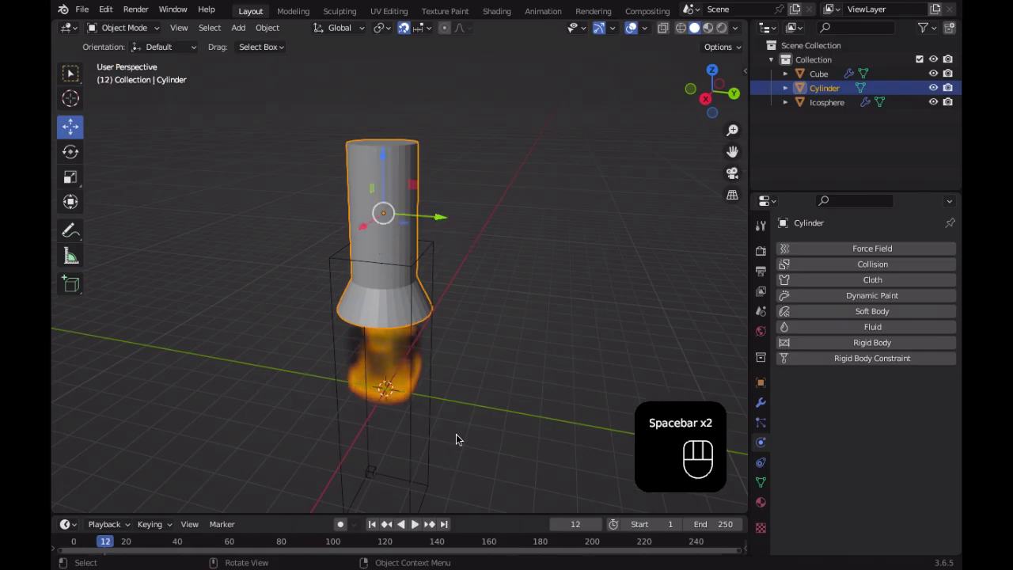
middle_drag(453, 441, 644, 388)
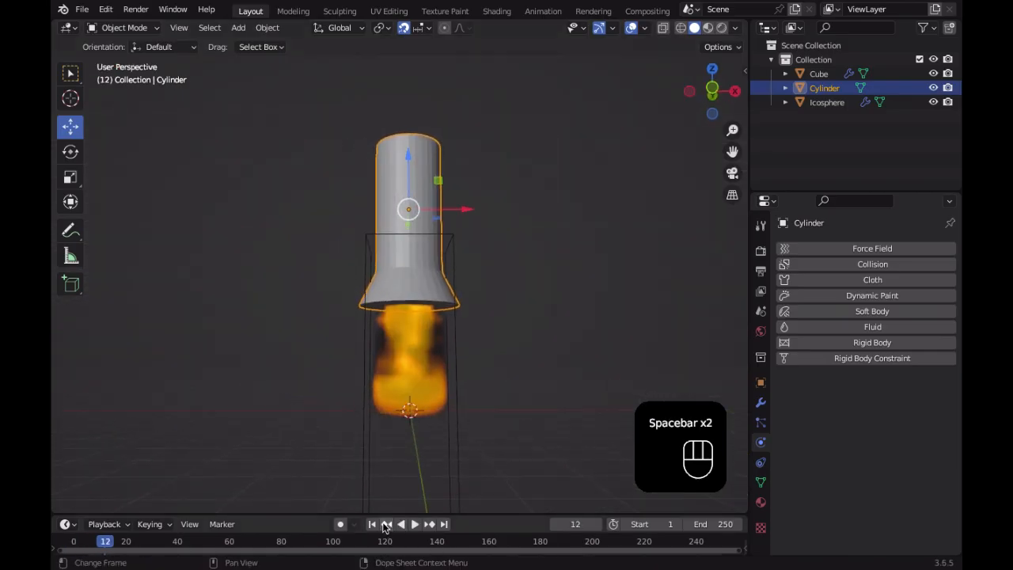
drag(375, 512, 374, 514)
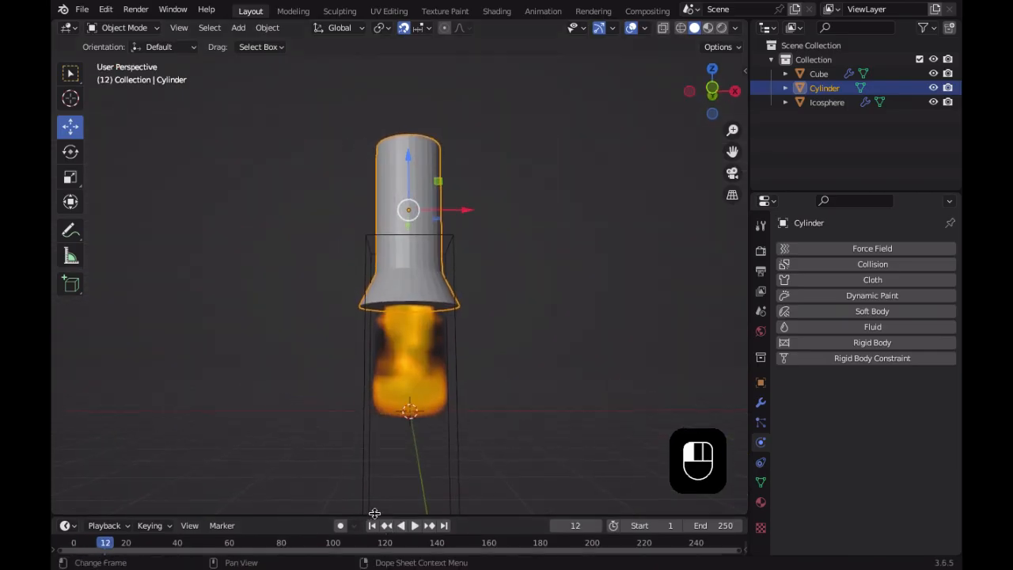
click(415, 527)
scroll(426, 397, down, 2)
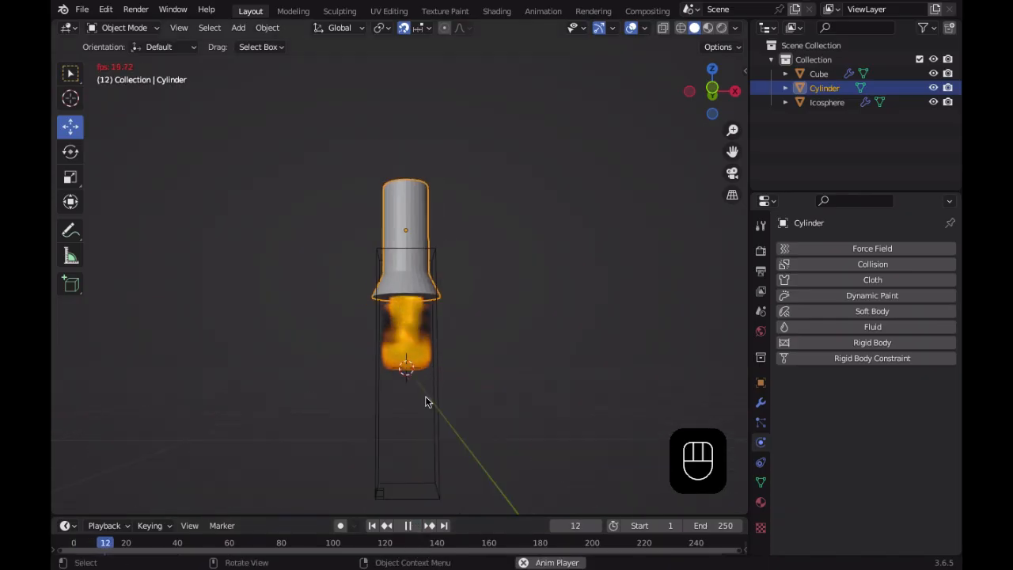
click(373, 525)
click(403, 528)
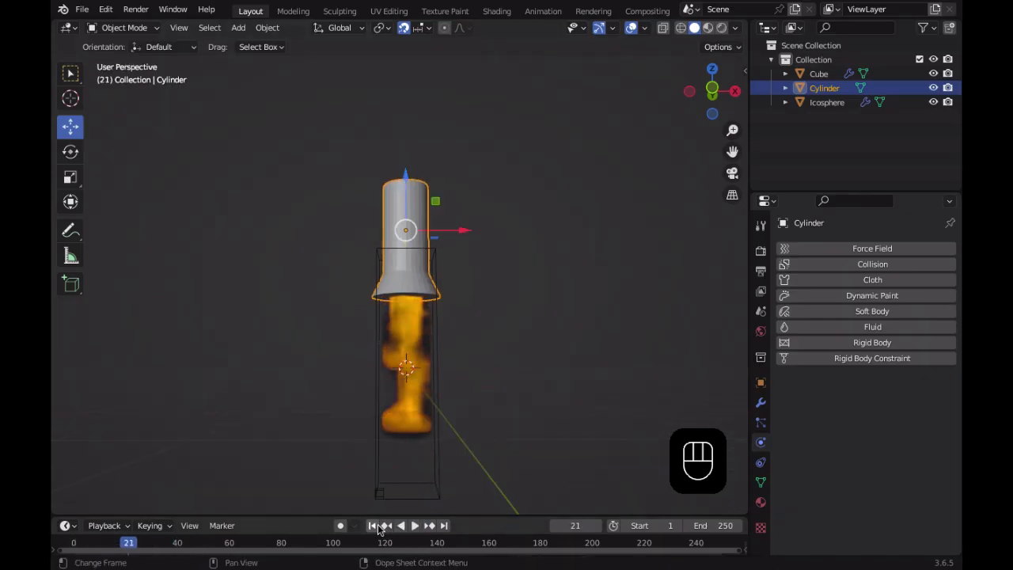
click(373, 525)
Deselect the cylinder and examine the nozzle, its flame and the domain from several angles
middle_drag(482, 396, 506, 350)
click(507, 350)
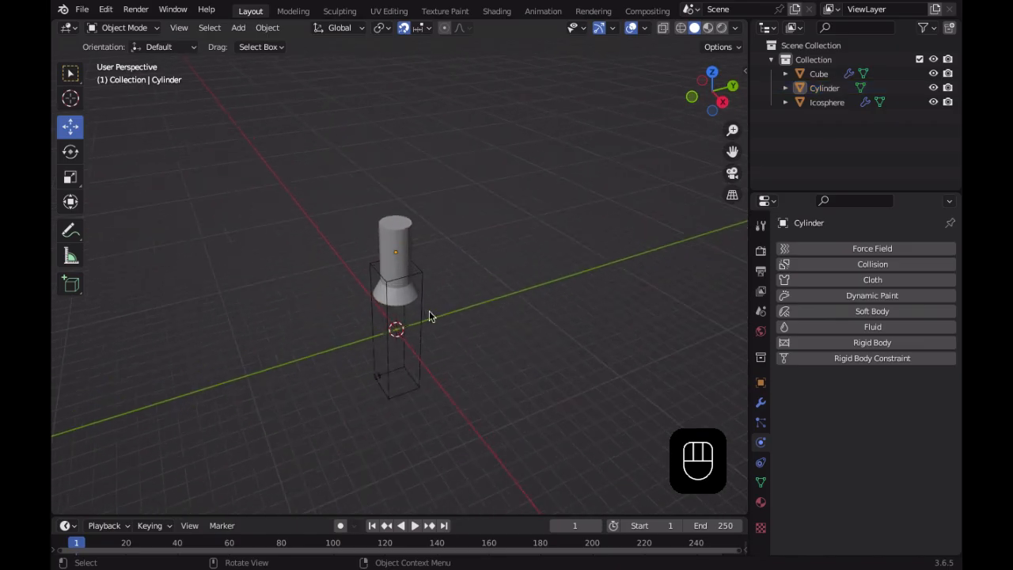
scroll(418, 308, up, 5)
middle_drag(423, 317, 351, 239)
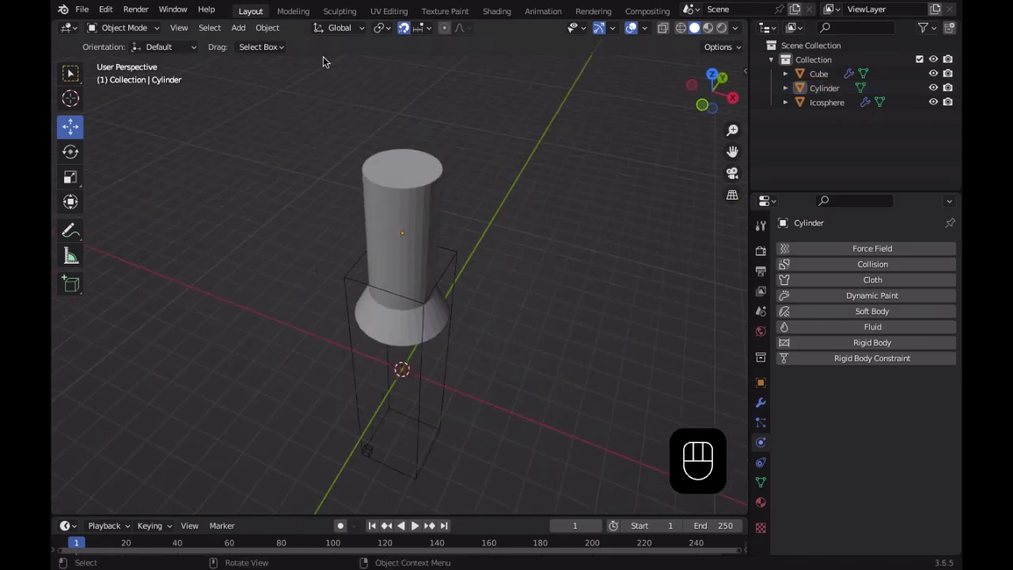
middle_drag(540, 446, 623, 374)
scroll(380, 304, down, 2)
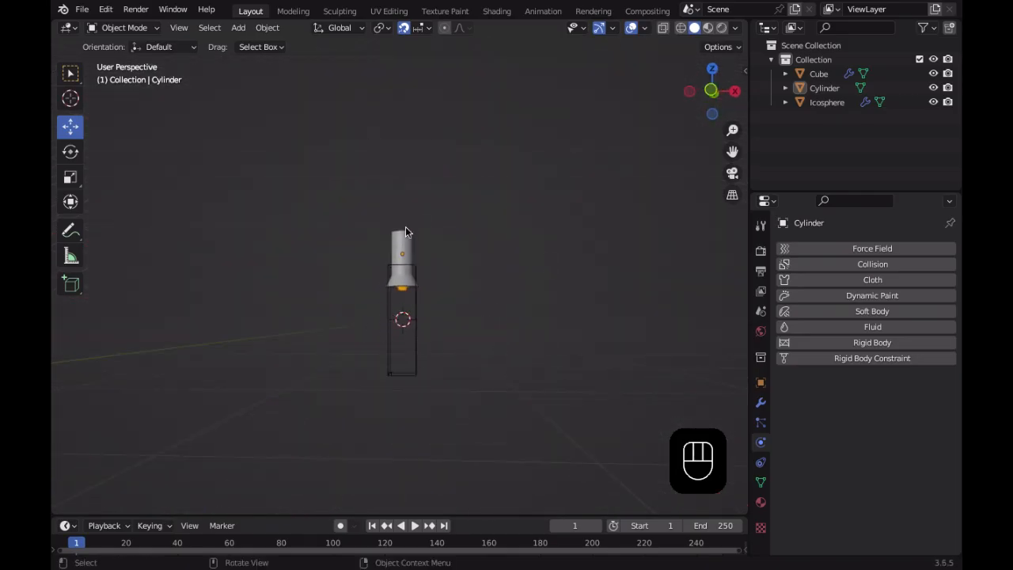
scroll(430, 349, up, 5)
middle_drag(430, 343, 292, 372)
middle_drag(421, 360, 340, 328)
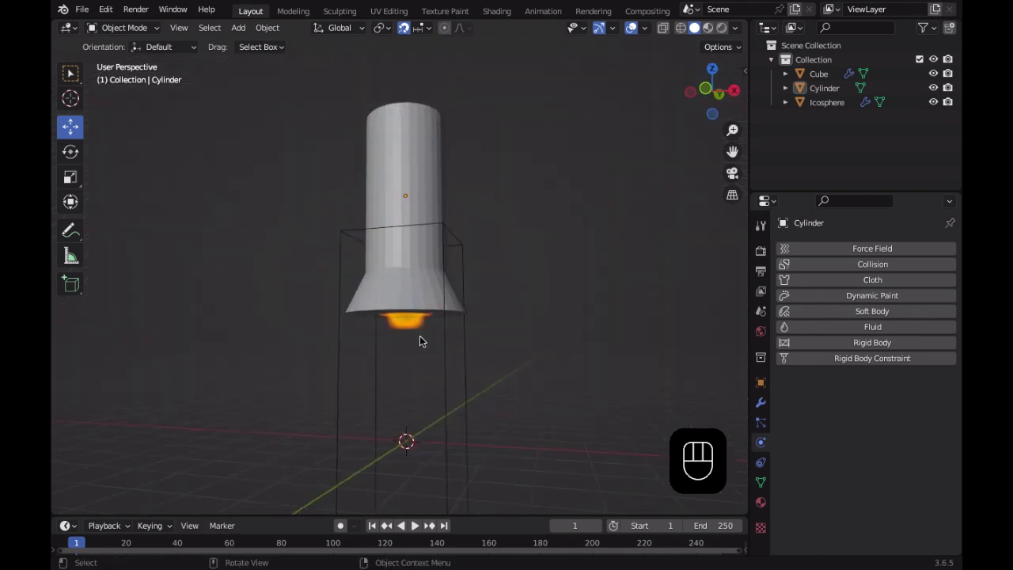
middle_drag(414, 328, 380, 382)
click(243, 28)
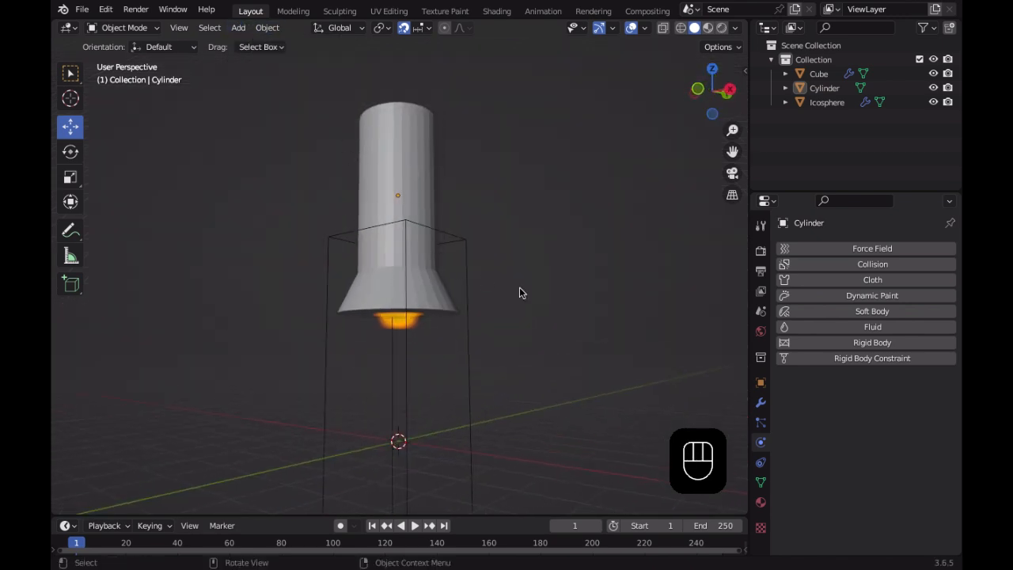
scroll(544, 277, down, 3)
middle_drag(507, 152, 488, 244)
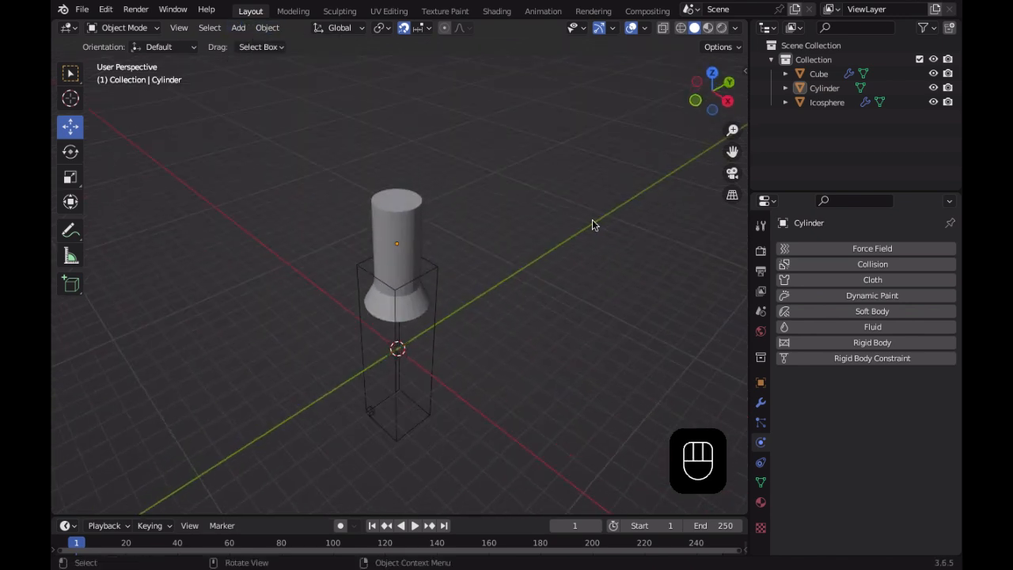
scroll(551, 222, up, 5)
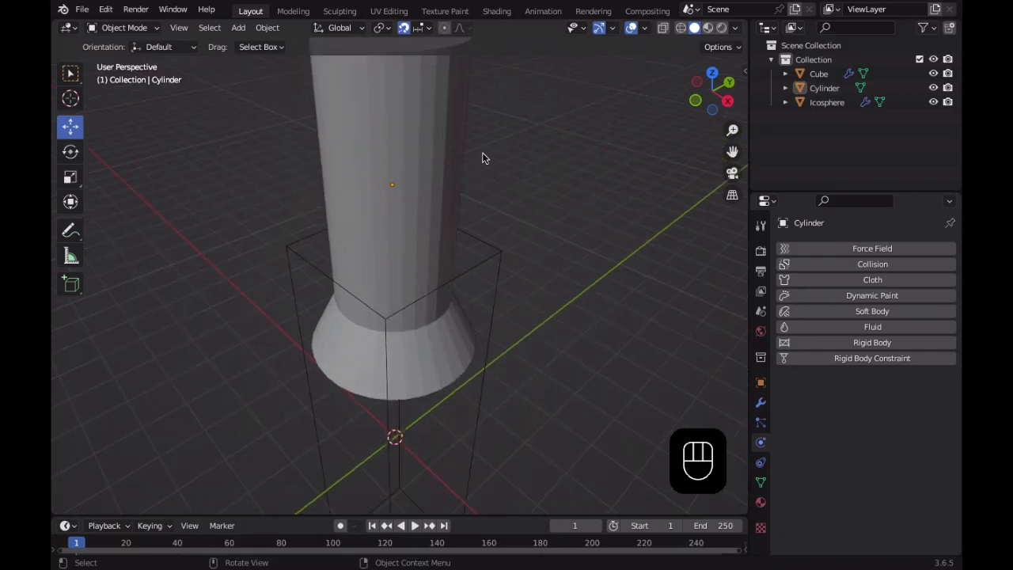
Select the cylinder and, in Edit Mode, extrude its top face upward twice to lengthen the rocket body
shift+middle_drag(495, 303, 463, 231)
click(464, 240)
scroll(451, 242, down, 6)
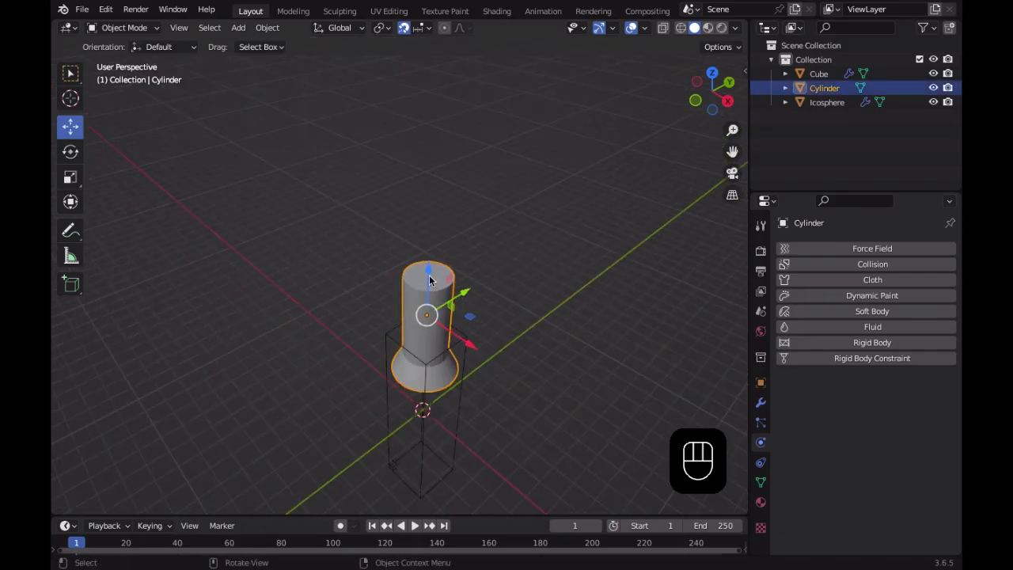
scroll(437, 330, up, 5)
scroll(441, 329, down, 4)
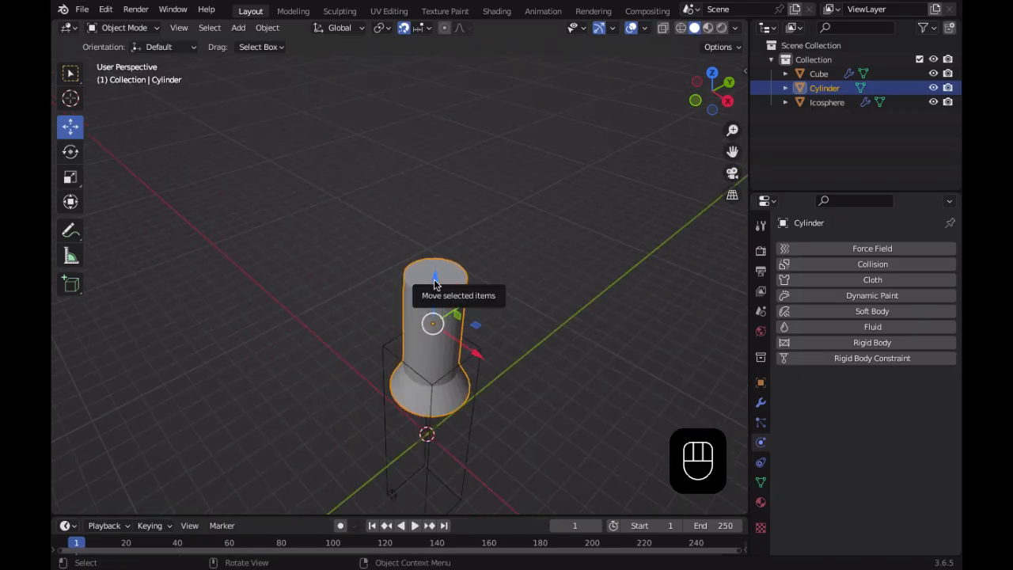
key(Tab)
scroll(446, 285, up, 4)
scroll(503, 346, down, 3)
middle_drag(505, 346, 527, 273)
key(e)
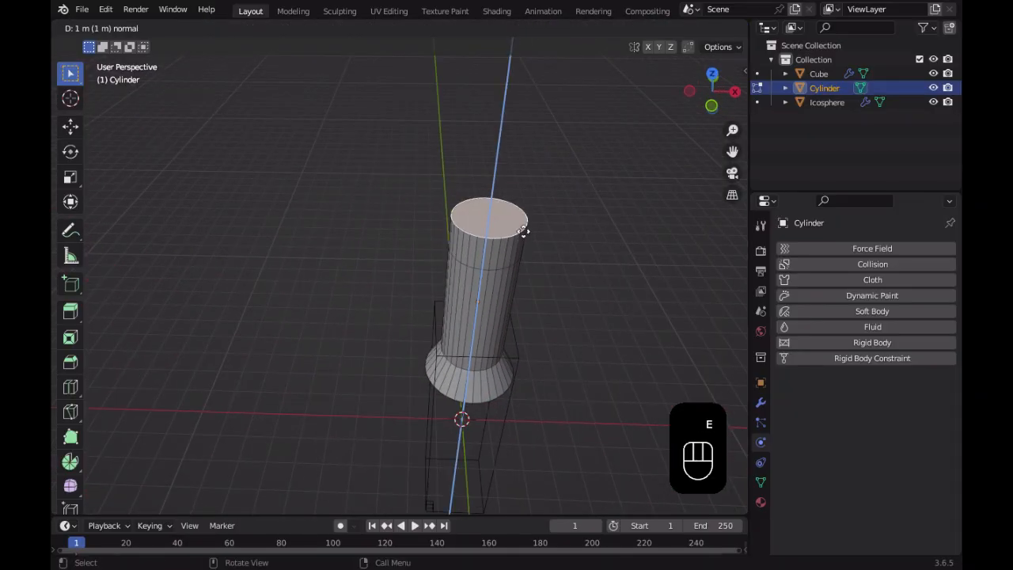
click(527, 190)
middle_drag(527, 310, 482, 303)
key(e)
click(489, 261)
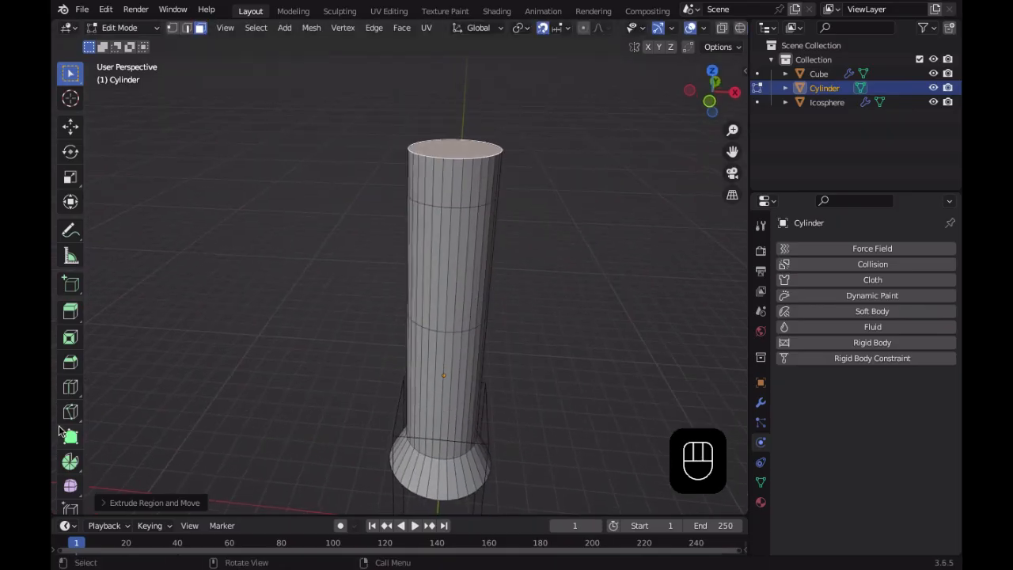
With the Bevel tool, bevel the cylinder's top face, and bevel the remaining cap face by about 0.4 m to taper the nose
click(71, 362)
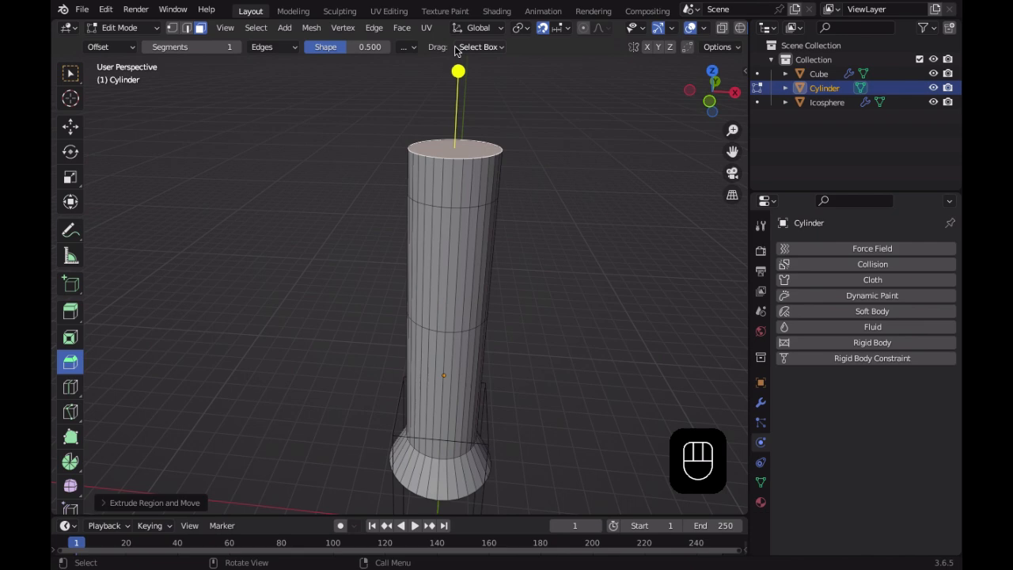
drag(457, 70, 545, 116)
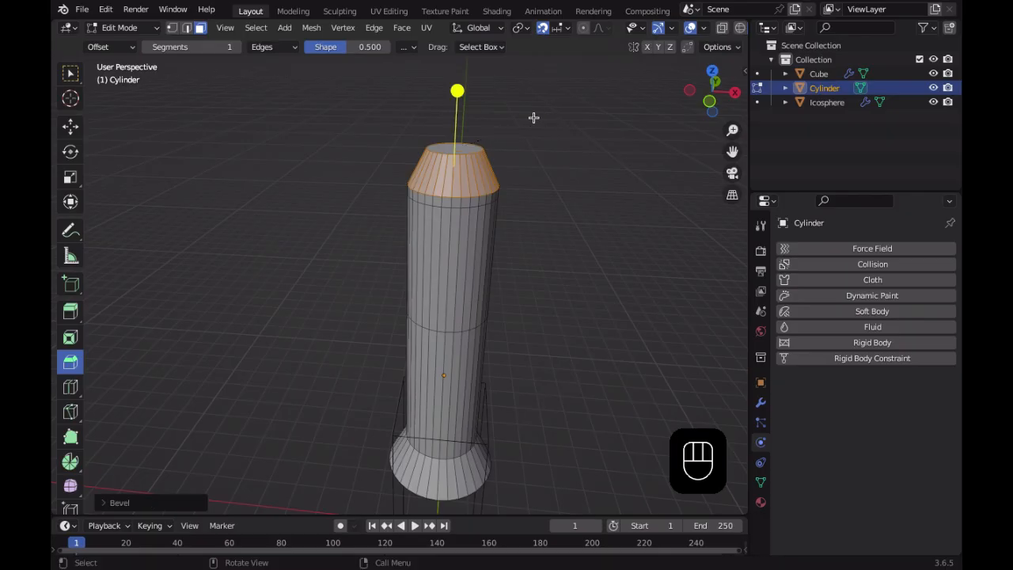
click(457, 146)
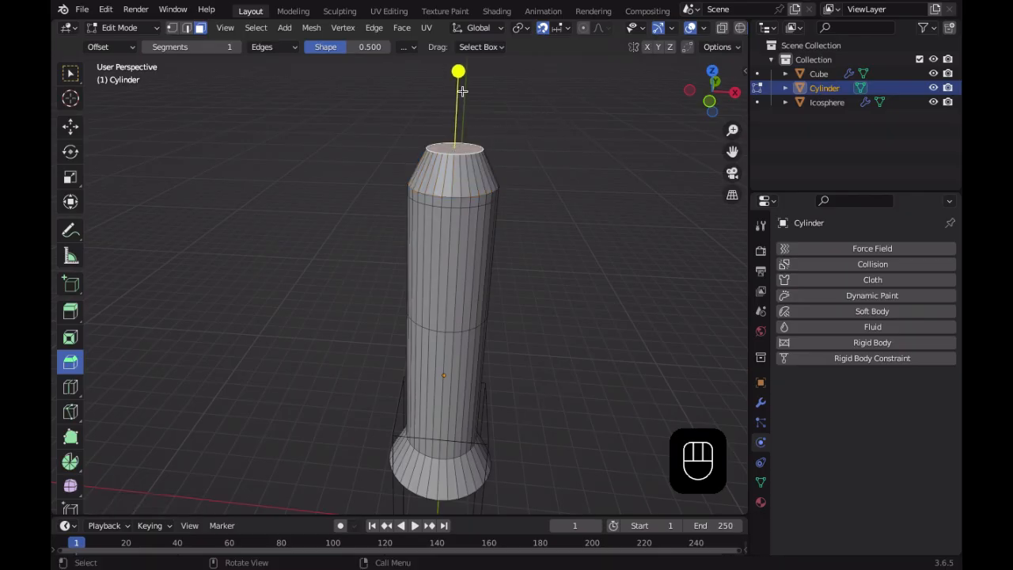
drag(457, 71, 552, 145)
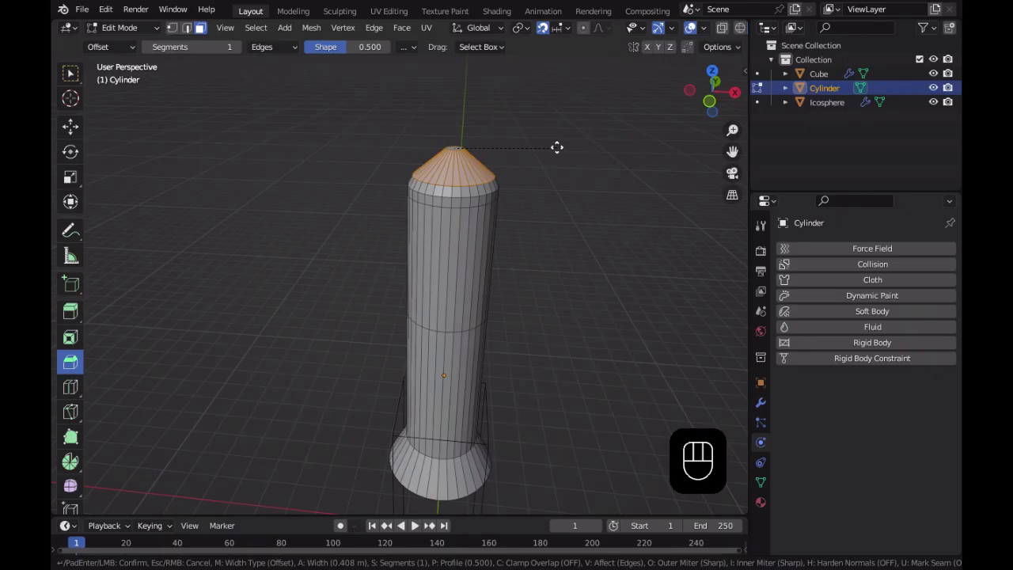
drag(550, 146, 547, 148)
Bevel the remaining top cap face two more times to round the nose into a dome closing at a point
click(455, 148)
drag(459, 73, 529, 138)
middle_drag(491, 176, 452, 219)
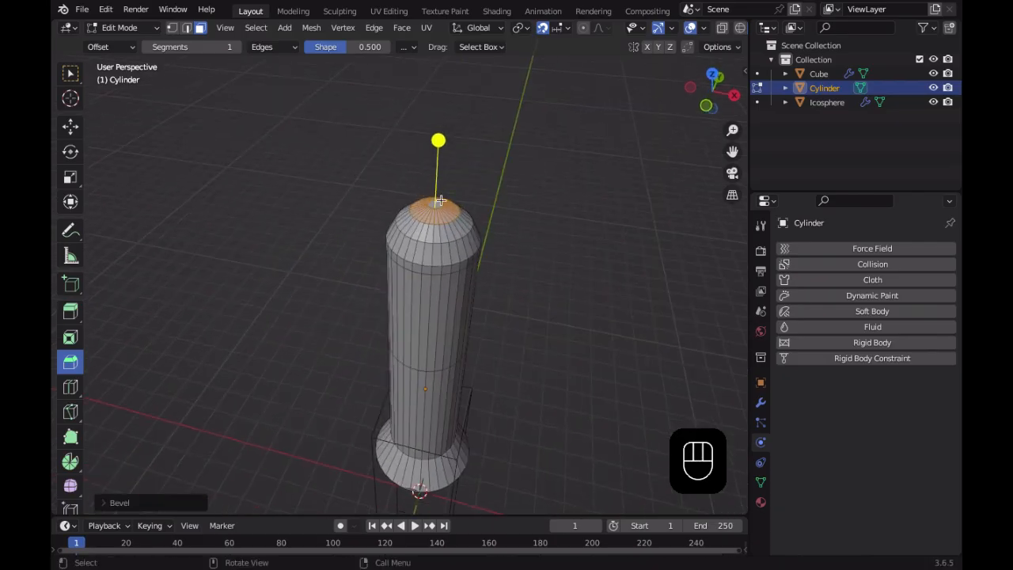
drag(438, 140, 510, 179)
click(529, 215)
middle_drag(529, 214, 524, 234)
scroll(495, 333, up, 3)
scroll(480, 278, down, 5)
middle_drag(482, 278, 396, 368)
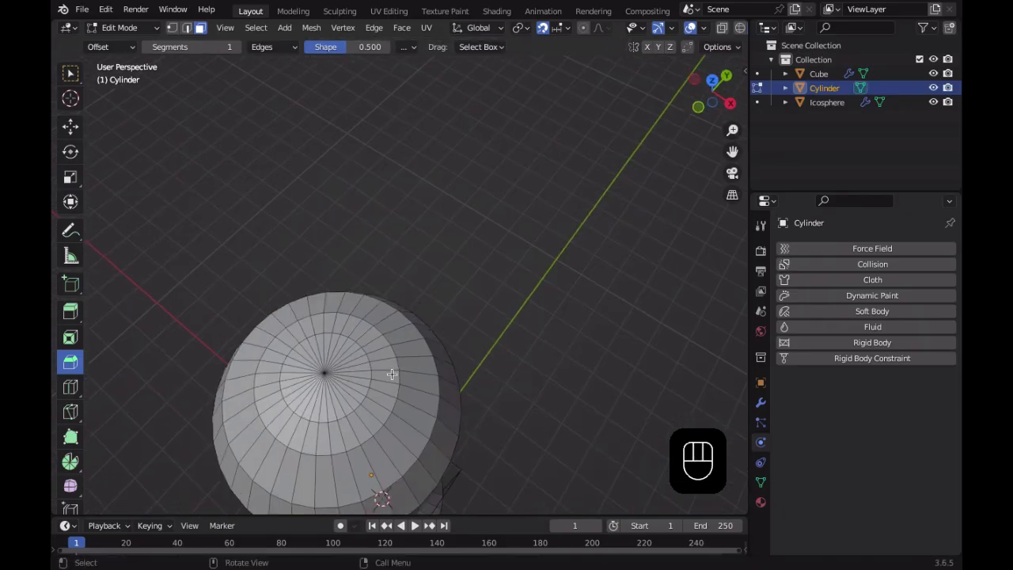
Select the innermost ring of triangular faces at the dome's peak and extrude it 1 m upward
alt+click(327, 374)
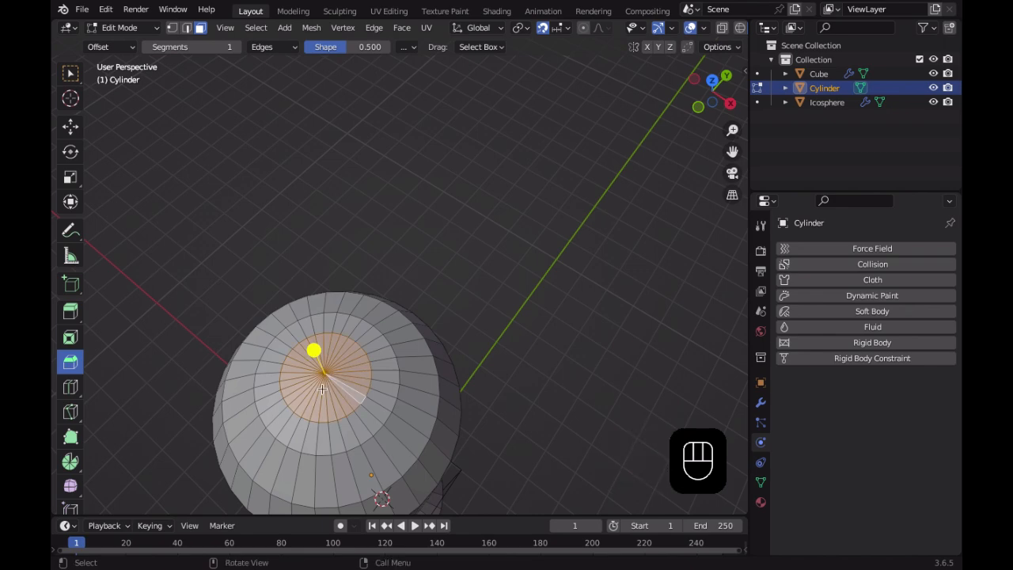
middle_drag(378, 389, 474, 280)
key(e)
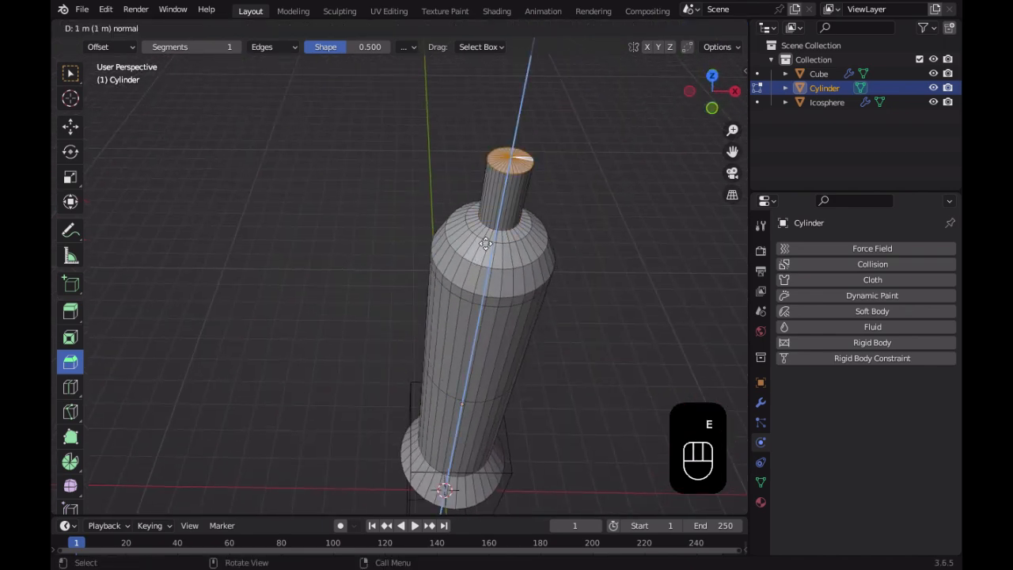
click(486, 241)
scroll(499, 301, down, 4)
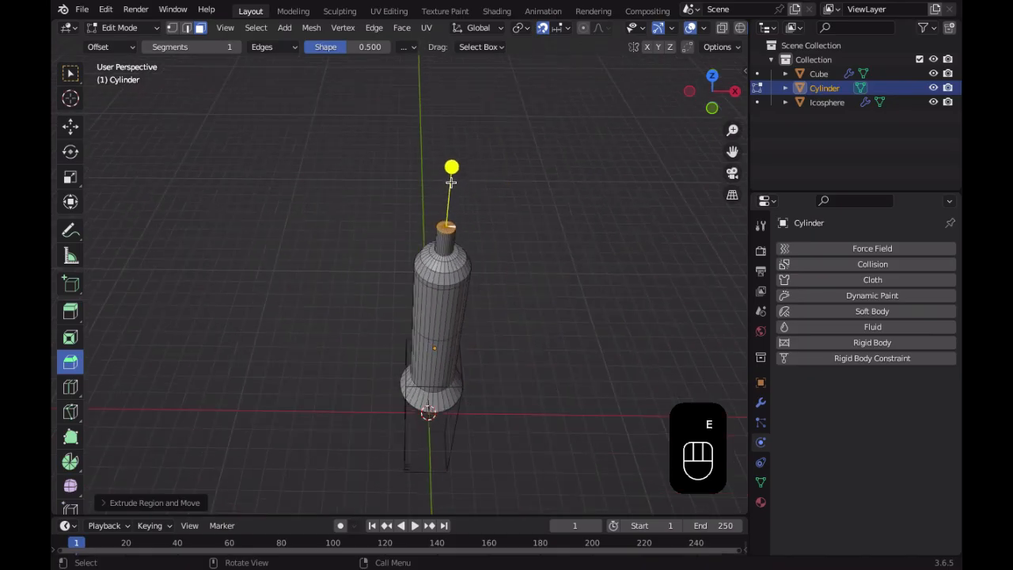
drag(453, 167, 476, 194)
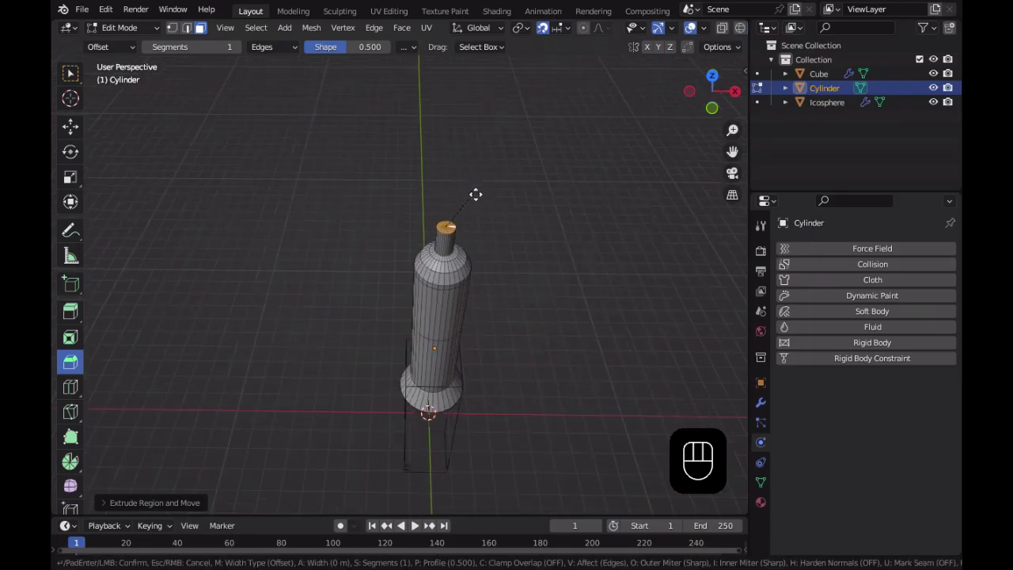
drag(518, 220, 89, 310)
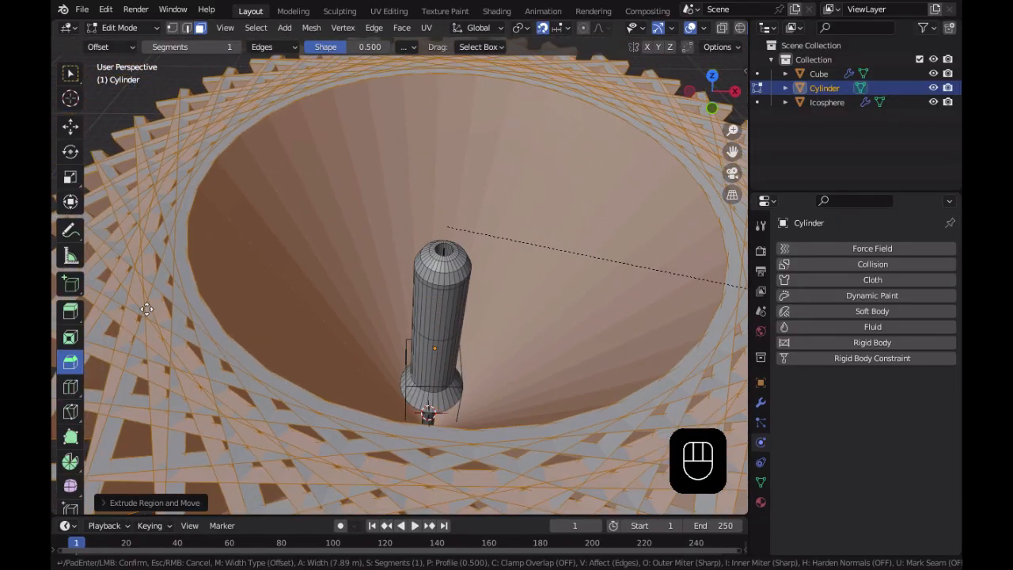
key(Escape)
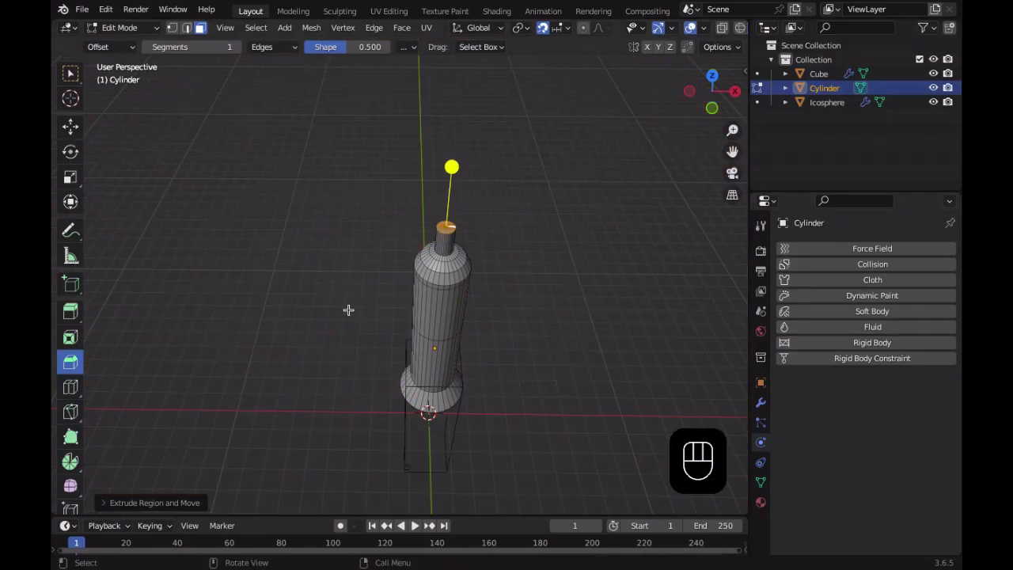
Bevel the top faces of the extruded tip with the Bevel command and inspect the tip closely
scroll(348, 310, up, 5)
shift+middle_drag(445, 292, 248, 333)
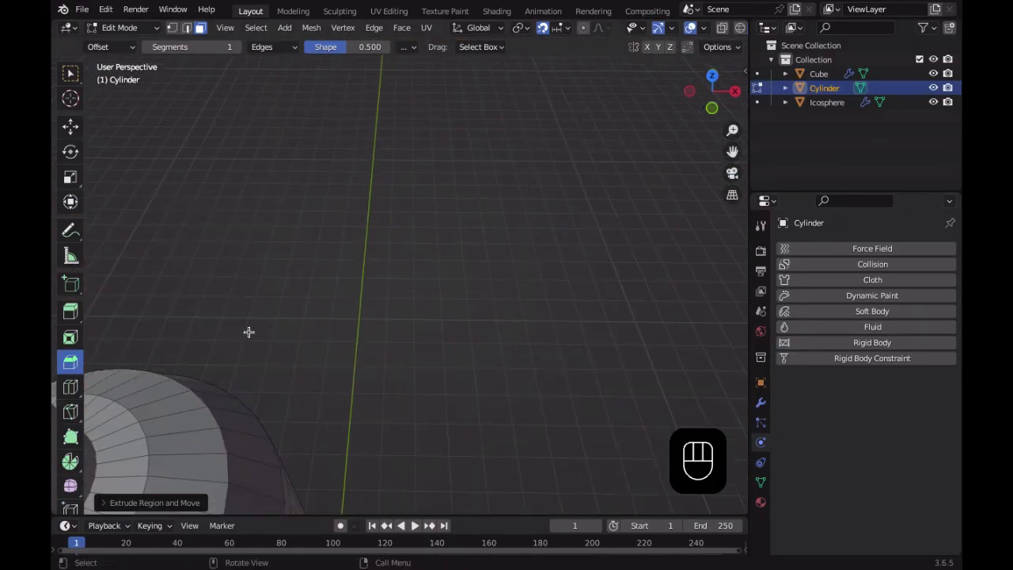
scroll(238, 331, down, 4)
key(ctrl+b)
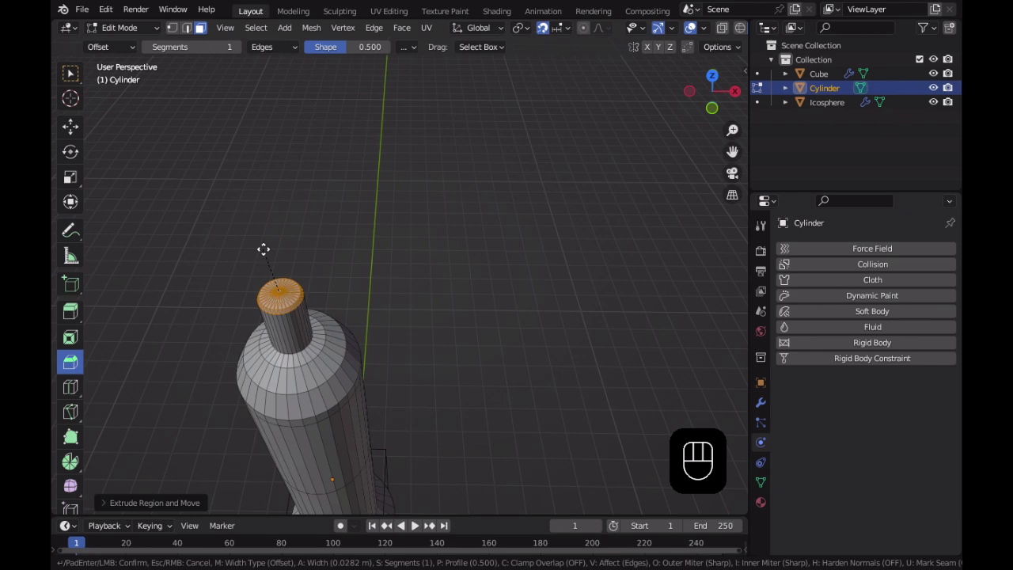
click(264, 246)
middle_drag(265, 247, 301, 215)
scroll(301, 214, up, 5)
scroll(300, 215, down, 5)
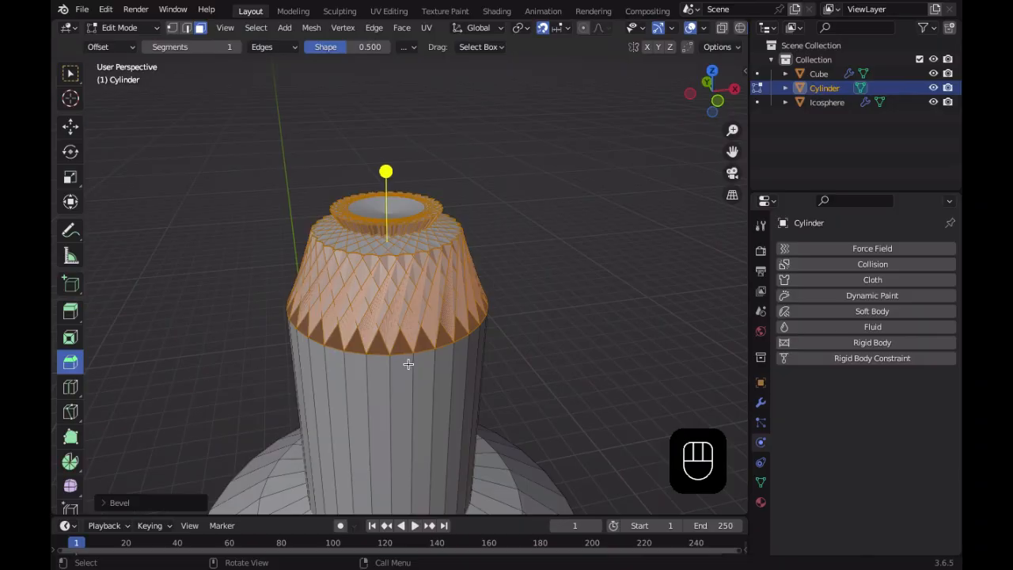
scroll(409, 364, up, 5)
scroll(408, 362, down, 8)
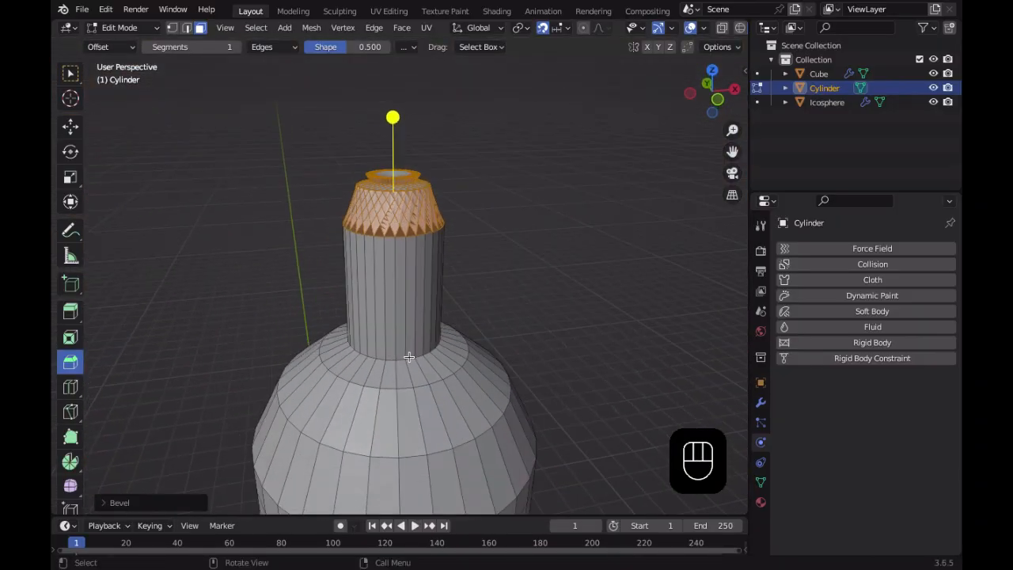
middle_drag(445, 228, 450, 269)
scroll(454, 462, down, 4)
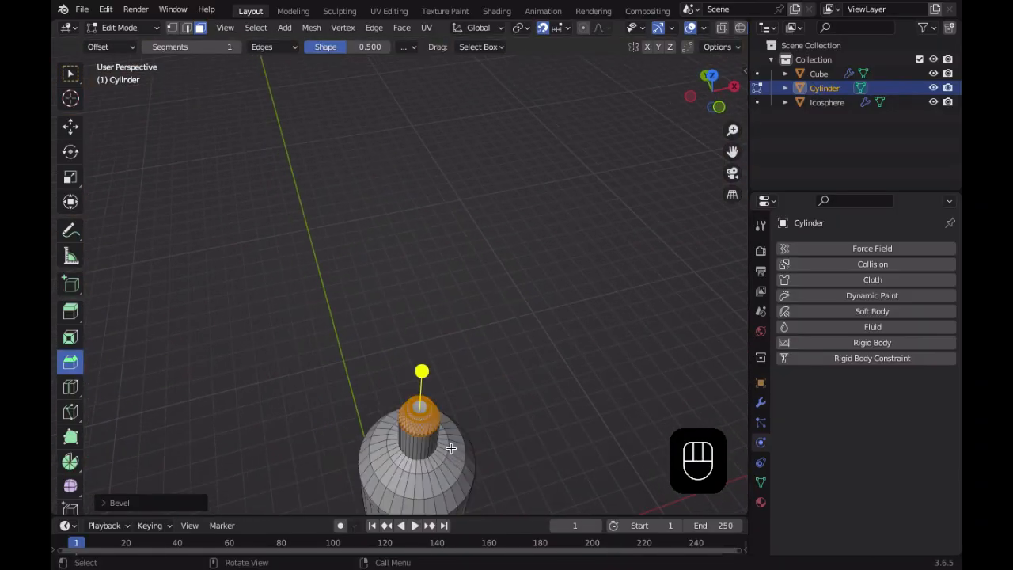
Inspect the bevelled faces around the rocket's extruded tip from above and from the side
scroll(450, 452, up, 4)
shift+middle_drag(450, 452, 458, 377)
click(493, 506)
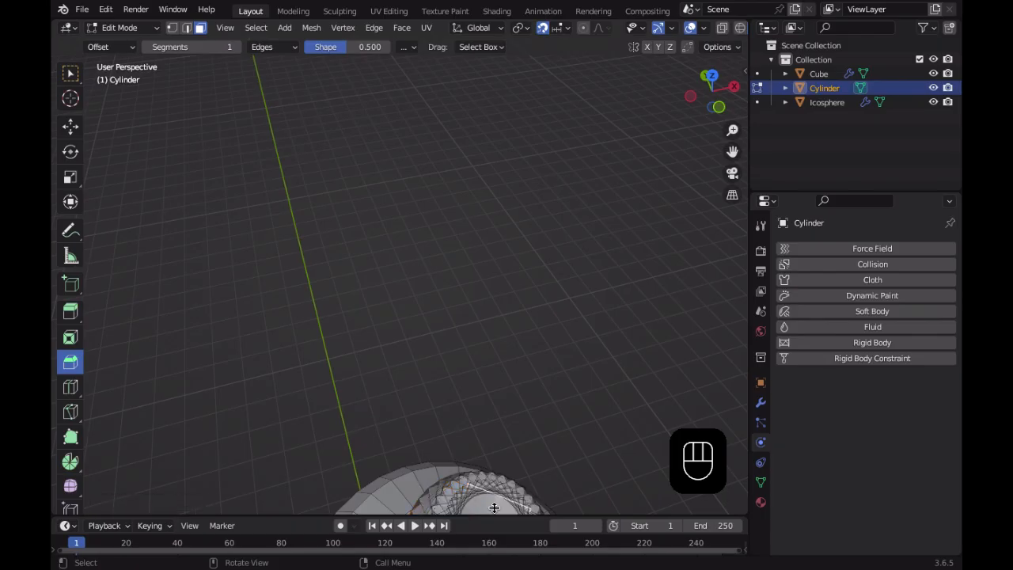
scroll(494, 506, down, 4)
shift+middle_drag(493, 506, 484, 461)
scroll(461, 380, up, 4)
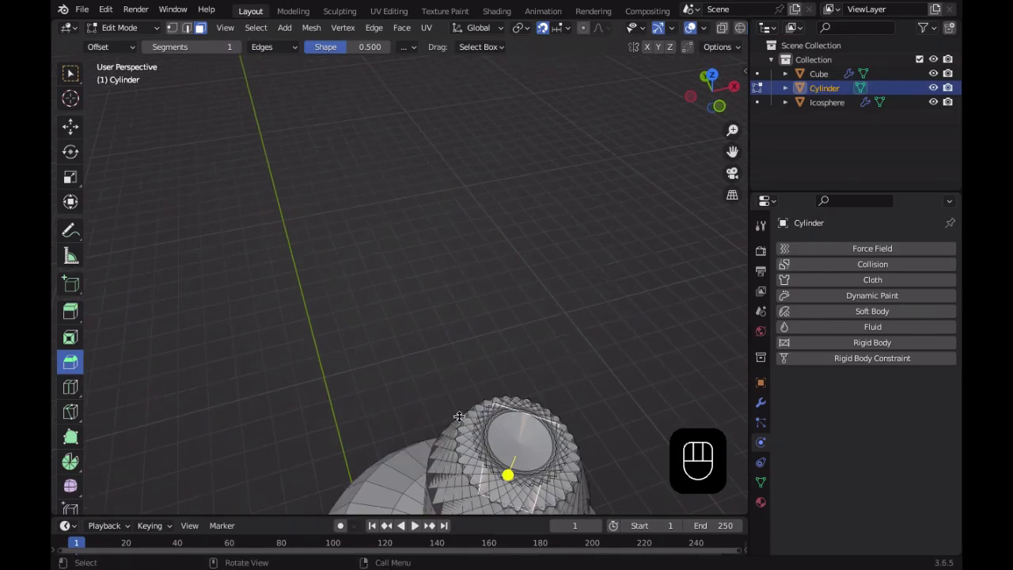
middle_drag(527, 436, 433, 366)
click(364, 298)
click(384, 282)
click(321, 310)
click(301, 300)
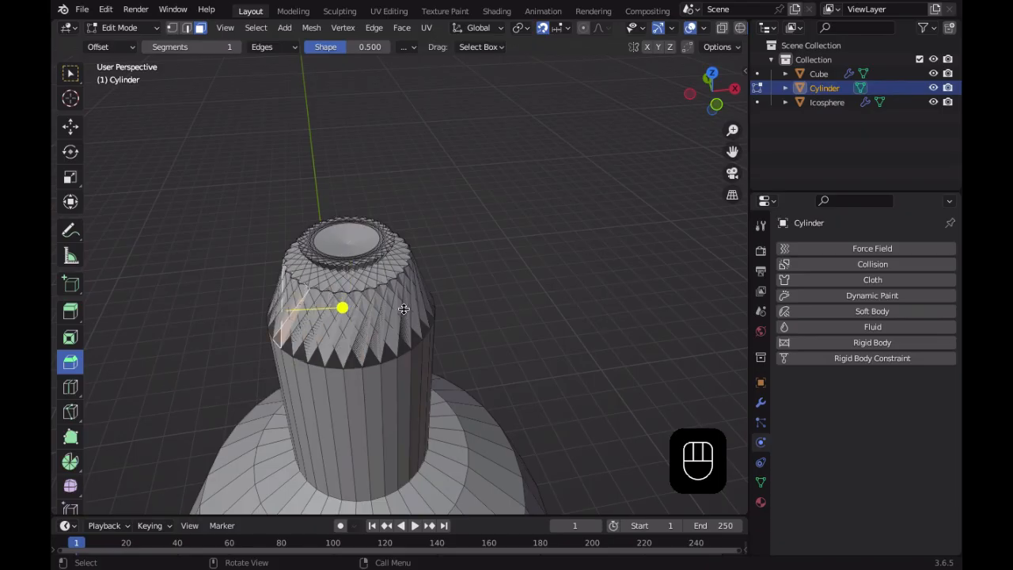
Undo the face selections, the tip bevel and the tip extrusion, back to the plain rounded dome
key(super+z)
key(super+z)
key(super+z)
key(super+z)
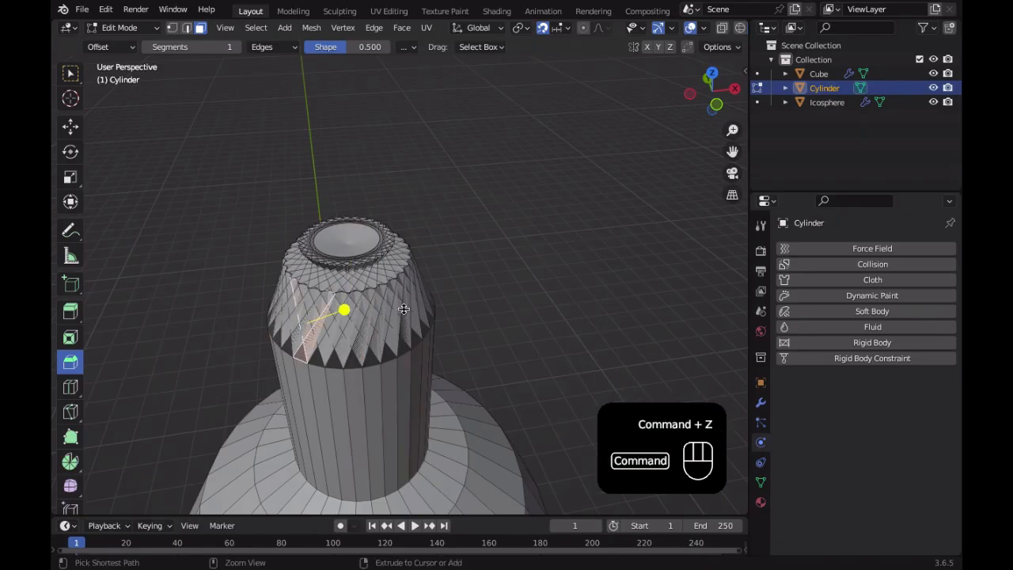
key(super+z)
key(super+z)
key(super+z)
key(super+z)
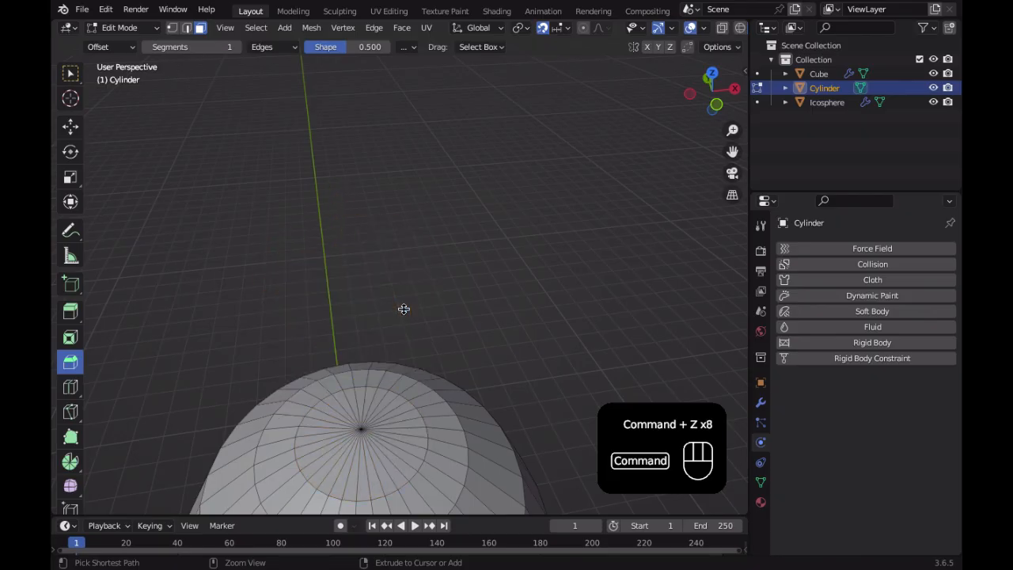
Select the innermost ring of triangular faces at the dome's peak and extrude it upward as a narrow column
middle_drag(374, 467, 397, 444)
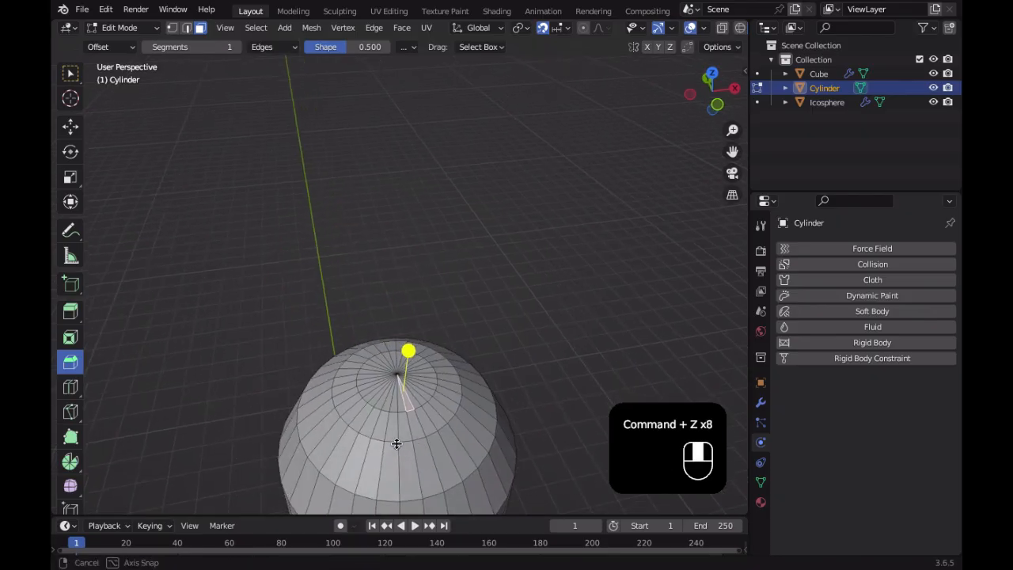
alt+click(413, 390)
middle_drag(417, 396, 555, 431)
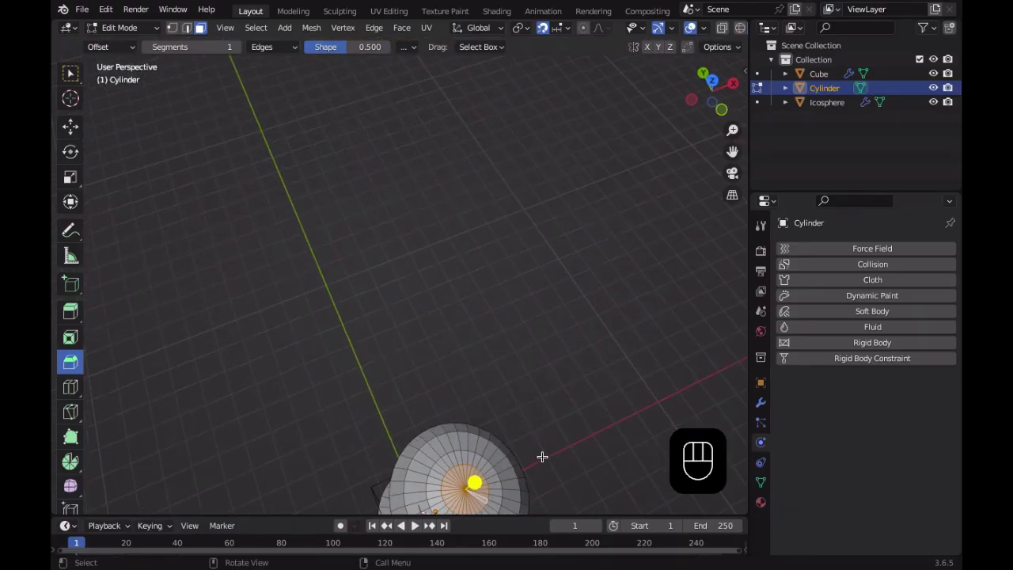
key(e)
click(546, 428)
middle_drag(542, 404, 530, 385)
middle_drag(477, 258, 441, 150)
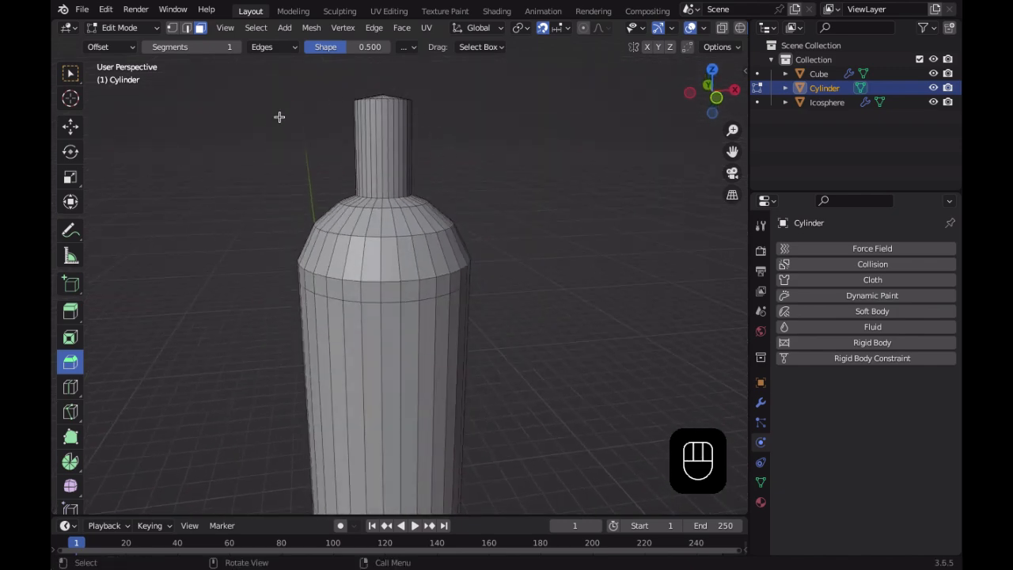
scroll(314, 251, down, 2)
middle_drag(315, 250, 353, 309)
Select only the ring of cap faces on the narrow column and scale it down almost to a point, forming a conical spire
scroll(353, 310, up, 5)
middle_drag(617, 345, 543, 183)
middle_drag(495, 319, 505, 327)
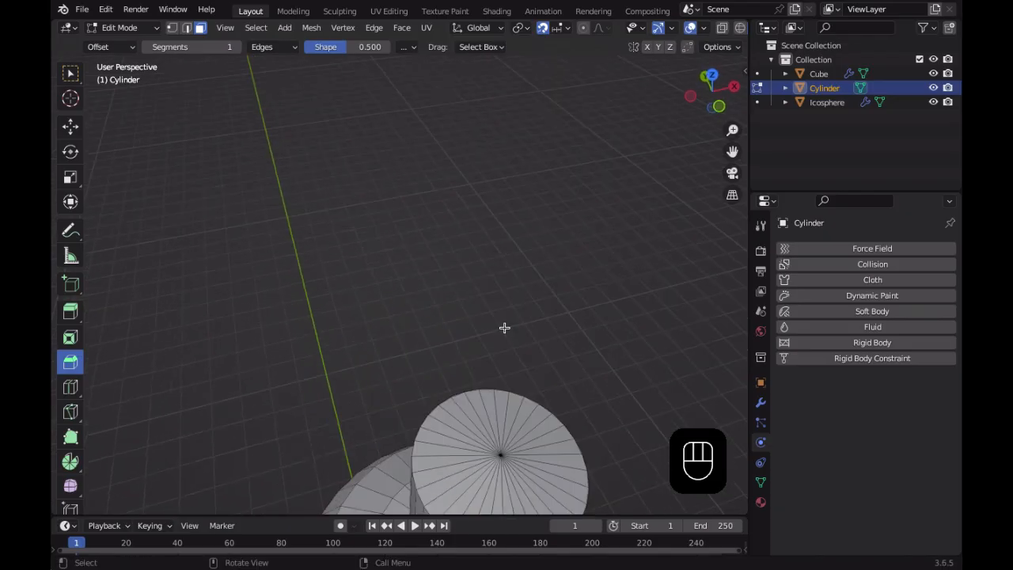
middle_drag(384, 427, 254, 308)
middle_drag(311, 327, 437, 272)
key(a)
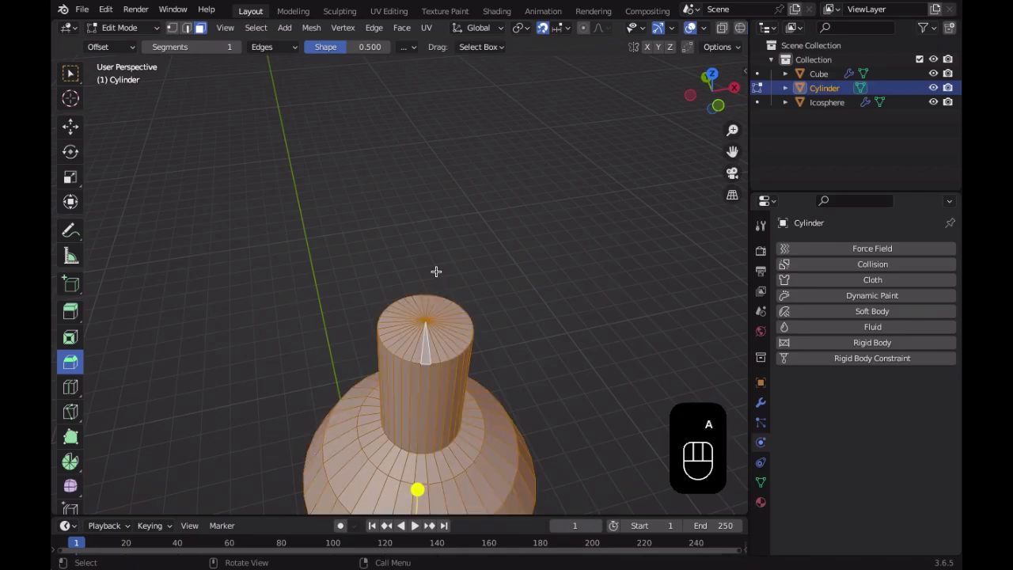
key(alt+a)
alt+click(419, 335)
scroll(420, 350, down, 2)
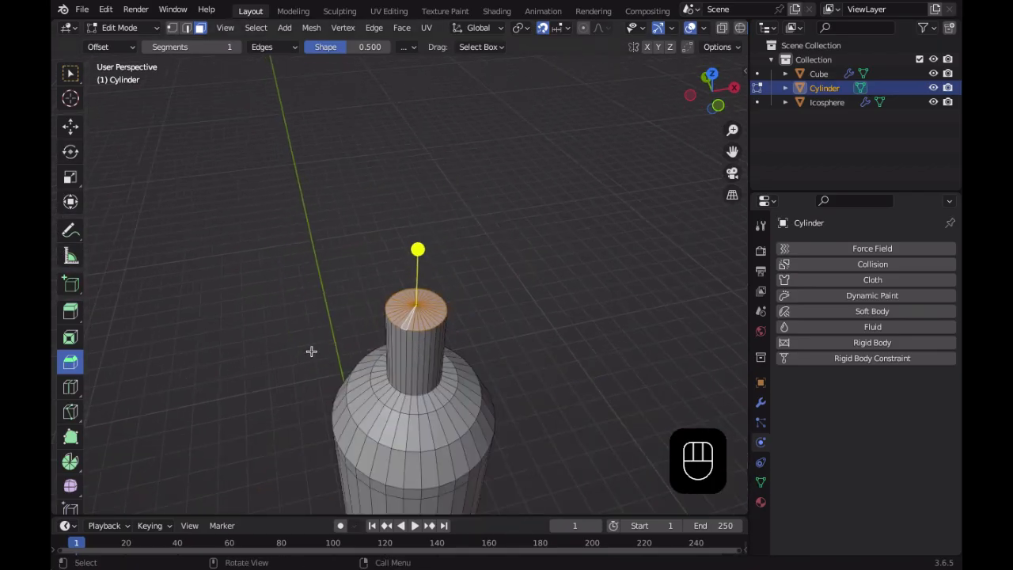
key(s)
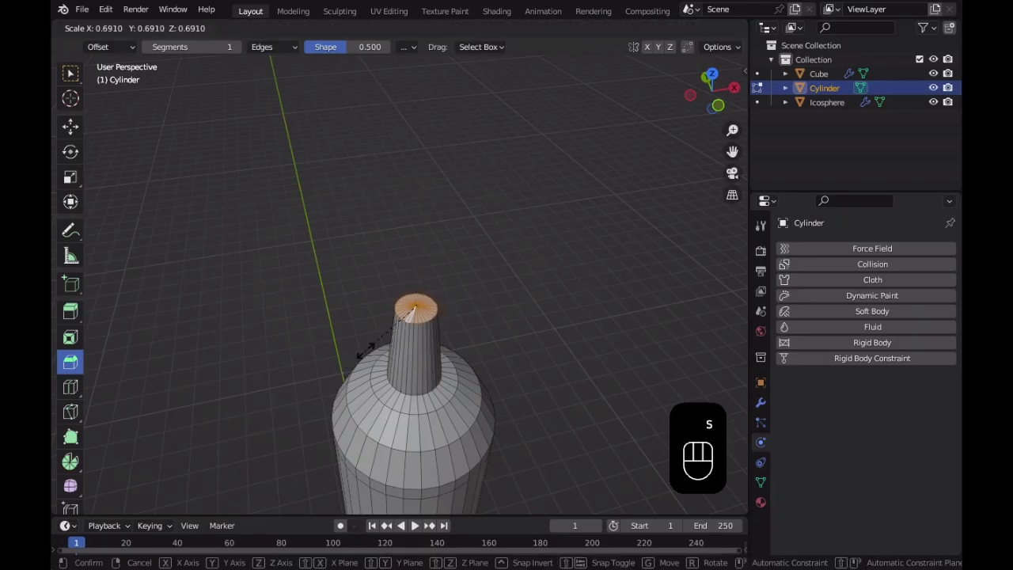
click(410, 314)
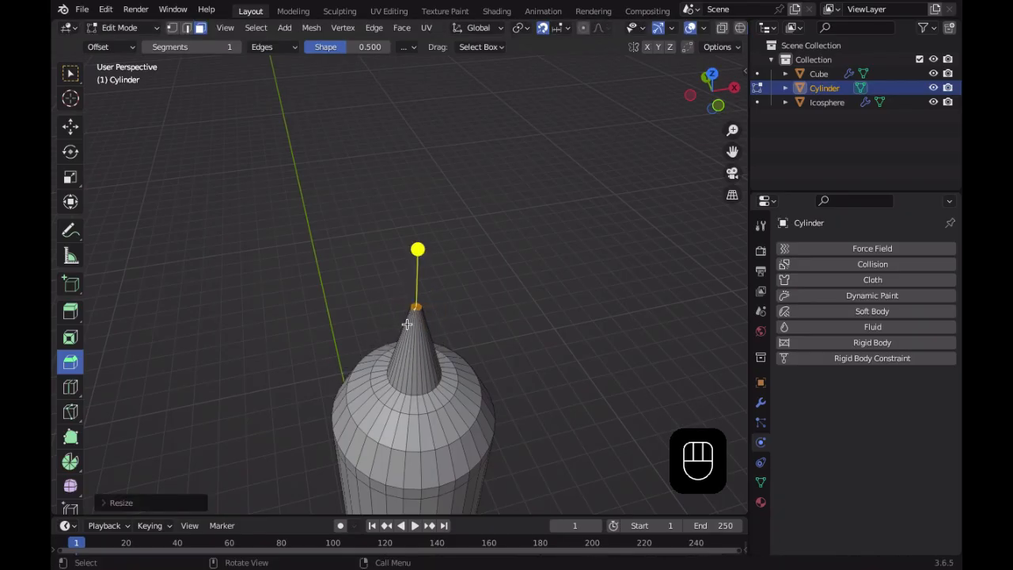
Try to extrude the spire's small tip faces further along their normal
key(e)
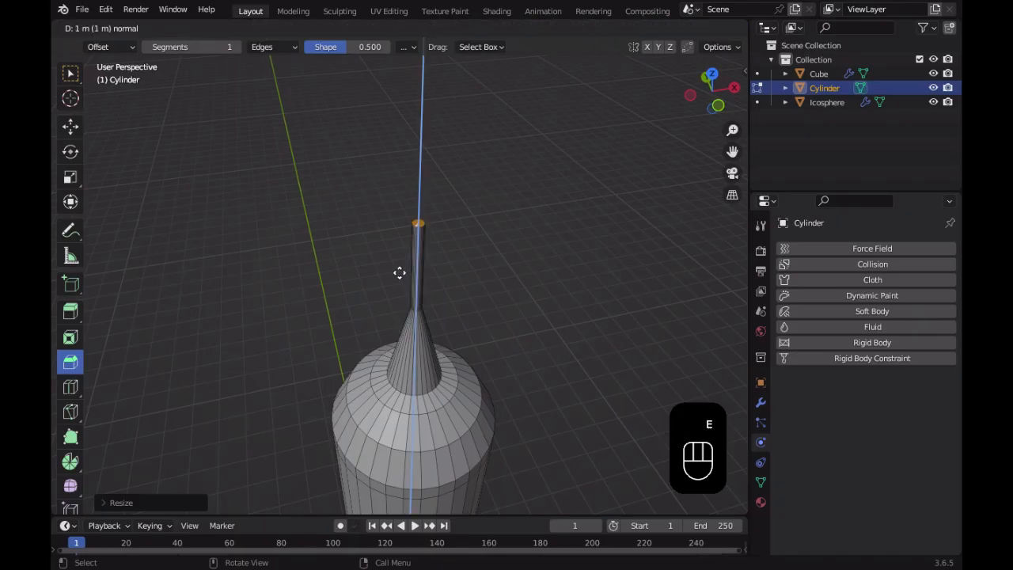
click(397, 345)
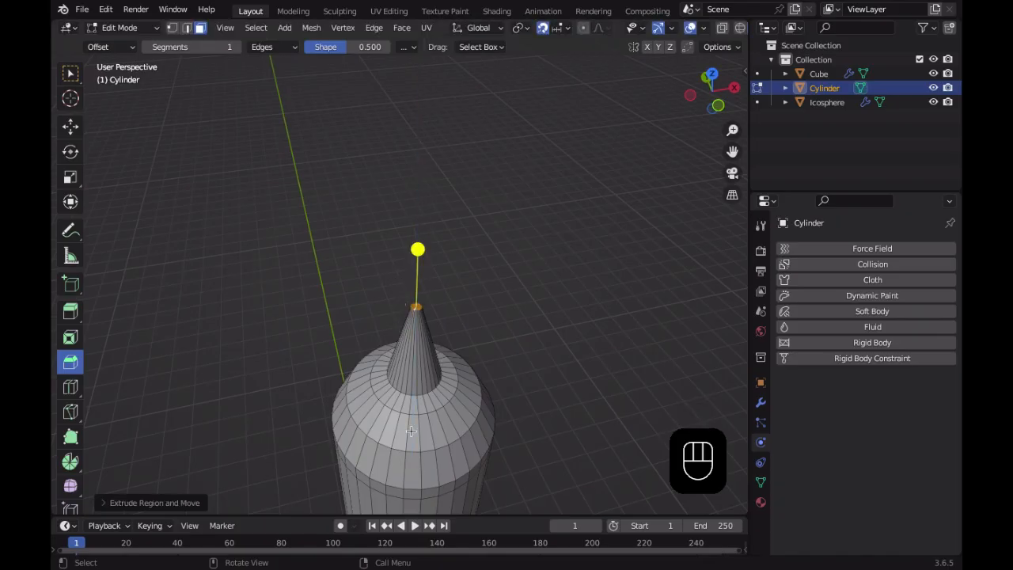
scroll(522, 342, down, 4)
middle_drag(515, 356, 533, 333)
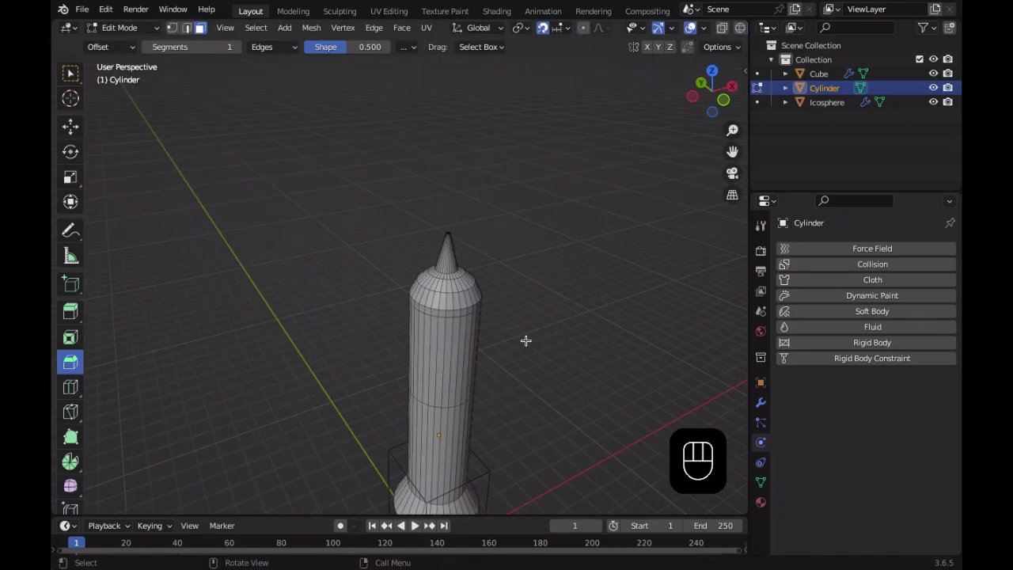
Examine the rocket's overall shape from the pointed spire down the body, switching between Object Mode and Edit Mode
key(grave)
right_click(513, 218)
key(Tab)
scroll(538, 435, down, 3)
middle_drag(473, 443, 509, 401)
scroll(328, 432, up, 3)
scroll(477, 380, up, 3)
key(Tab)
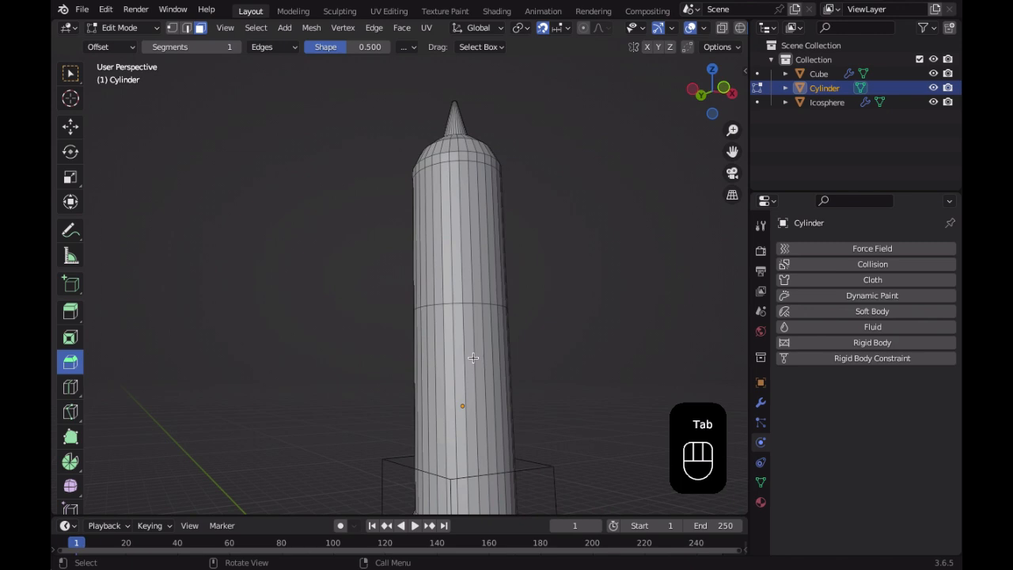
scroll(475, 356, down, 3)
middle_drag(468, 357, 441, 392)
scroll(453, 411, up, 3)
drag(285, 276, 633, 361)
middle_drag(530, 364, 518, 346)
scroll(551, 391, down, 4)
Select evenly spaced vertical strip faces all around the lower body section, just above the flared nozzle
scroll(620, 324, up, 4)
scroll(526, 320, up, 4)
shift+middle_drag(589, 233, 496, 313)
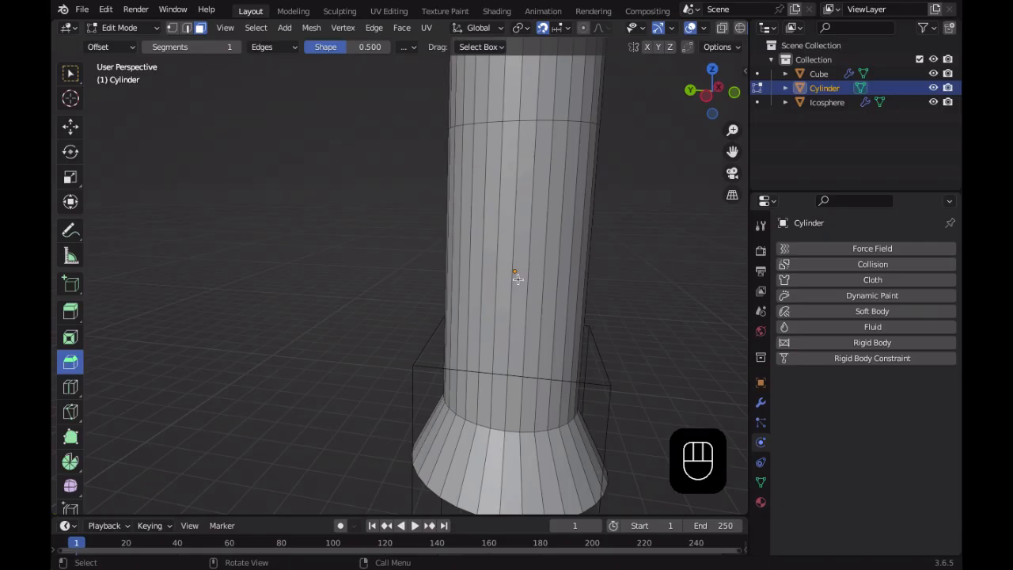
alt+shift+click(524, 303)
middle_drag(524, 303, 475, 293)
alt+shift+click(494, 286)
middle_drag(520, 340, 425, 285)
alt+shift+click(303, 301)
middle_drag(363, 270, 355, 278)
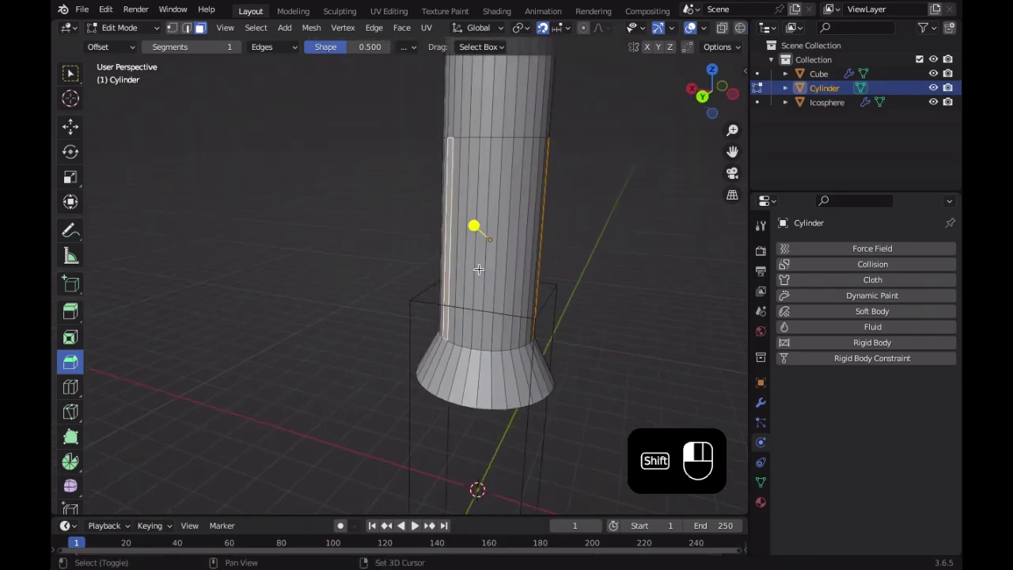
middle_drag(507, 305, 626, 359)
shift+click(529, 301)
shift+click(520, 299)
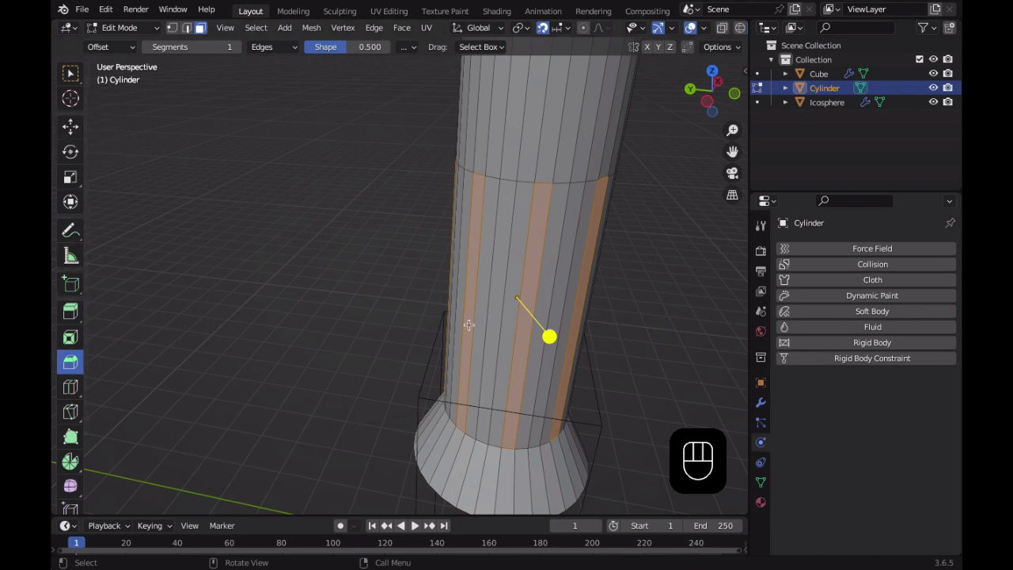
Extrude the selected lower strips and scale them to about 0.93 to recess them as grooves, and check them in Object Mode
key(e)
key(s)
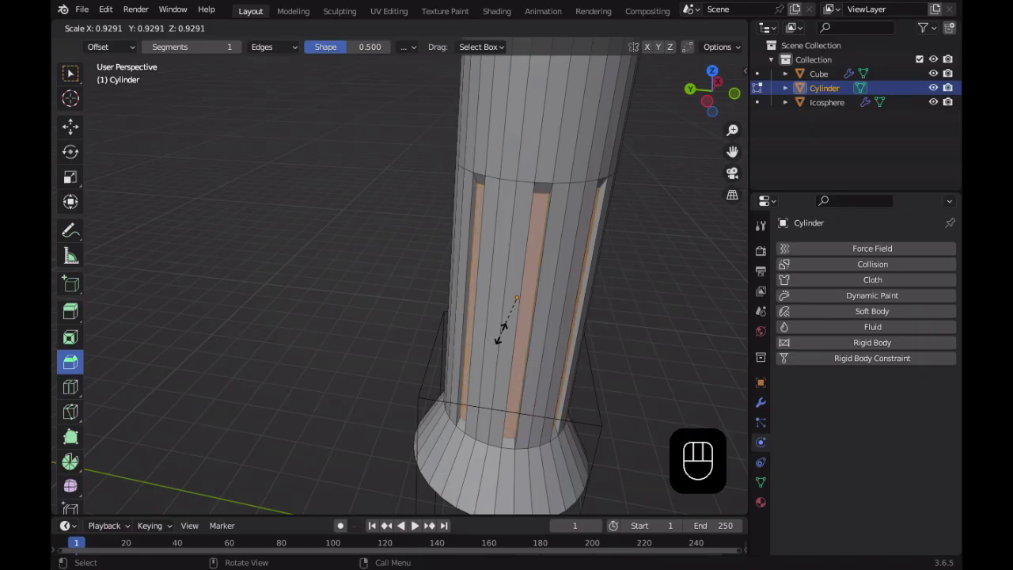
click(499, 333)
middle_drag(515, 339, 670, 367)
key(Tab)
middle_drag(546, 410, 481, 403)
click(466, 239)
middle_drag(467, 240, 463, 297)
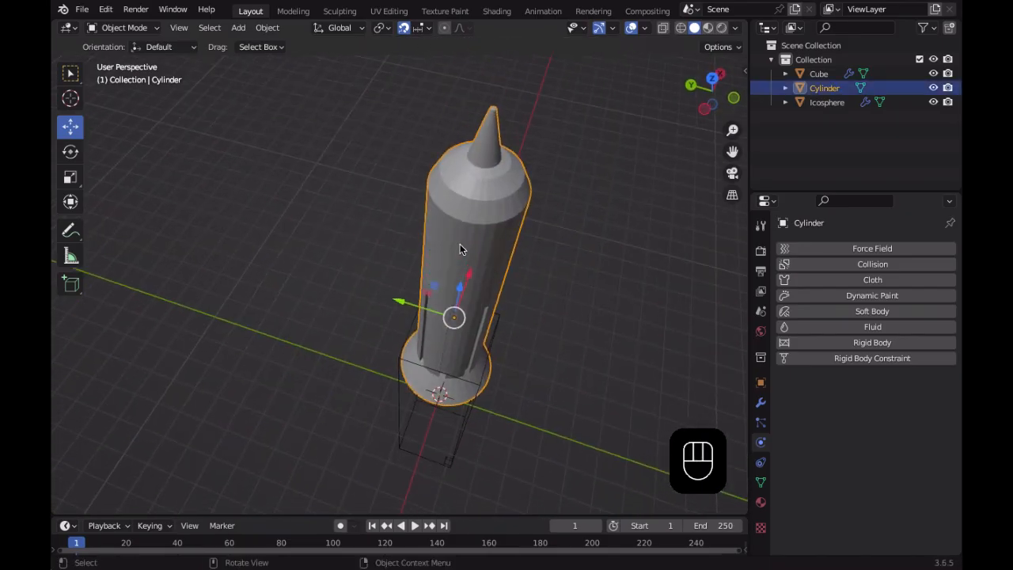
In Edit Mode, select evenly spaced vertical strip faces all around the upper body section below the dome
key(Tab)
scroll(460, 244, up, 2)
middle_drag(460, 244, 509, 211)
shift+middle_drag(466, 274, 384, 402)
click(448, 274)
middle_drag(448, 273, 434, 386)
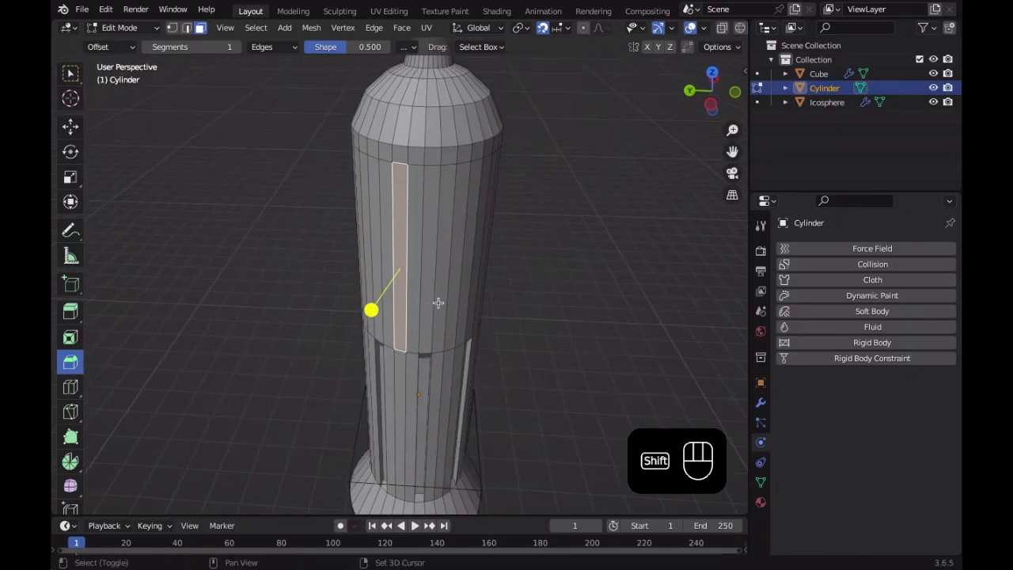
middle_drag(453, 309, 333, 237)
shift+click(292, 274)
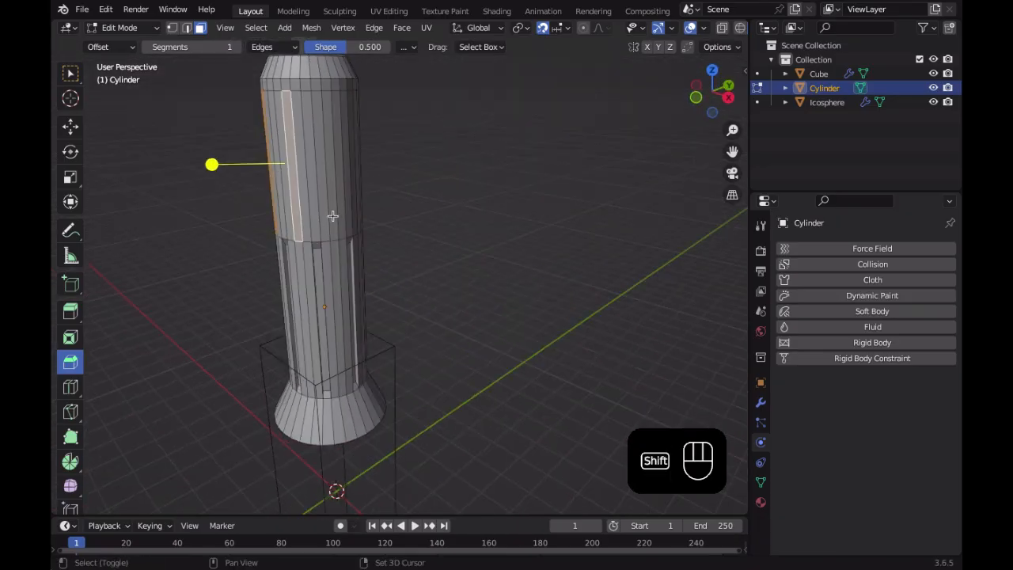
shift+click(334, 216)
scroll(409, 364, up, 4)
shift+middle_drag(403, 288, 453, 323)
shift+click(446, 283)
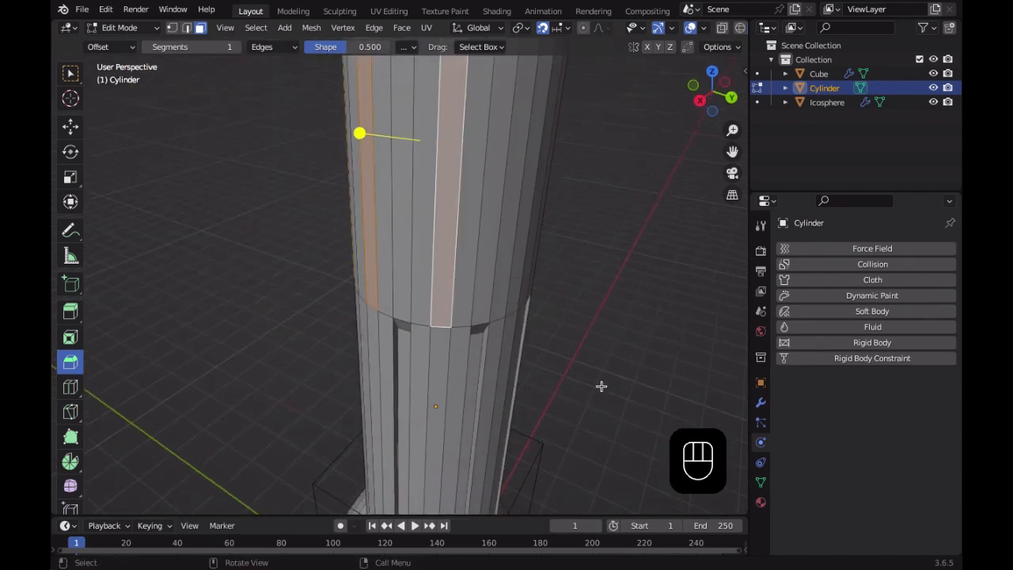
middle_drag(599, 373, 450, 342)
shift+middle_drag(558, 412, 524, 314)
shift+click(559, 368)
scroll(512, 301, down, 5)
middle_drag(525, 355, 389, 299)
Extrude the selected upper strips and scale them to about 0.97 to recess them as shallow grooves, and return to Object Mode
key(e)
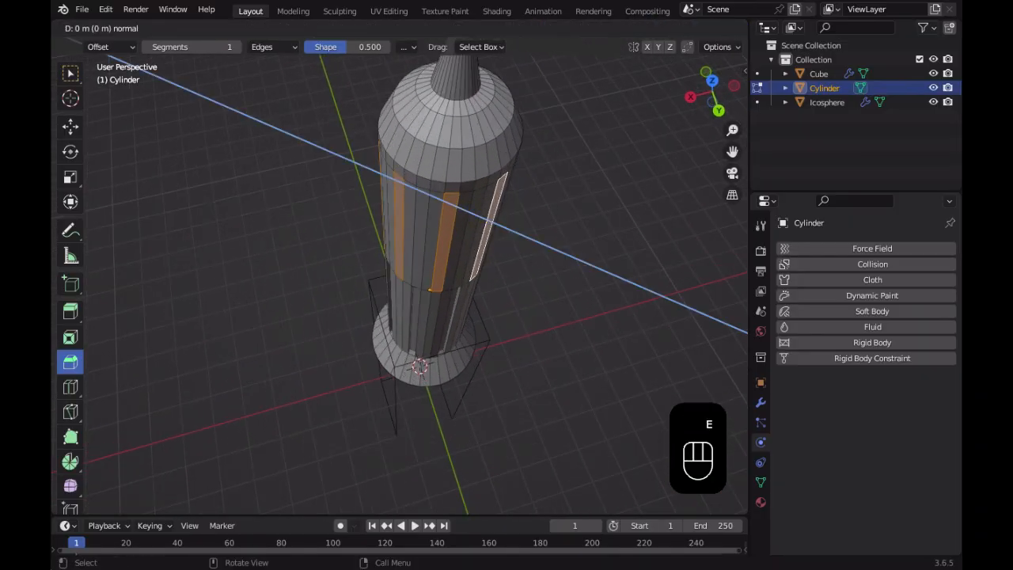
key(s)
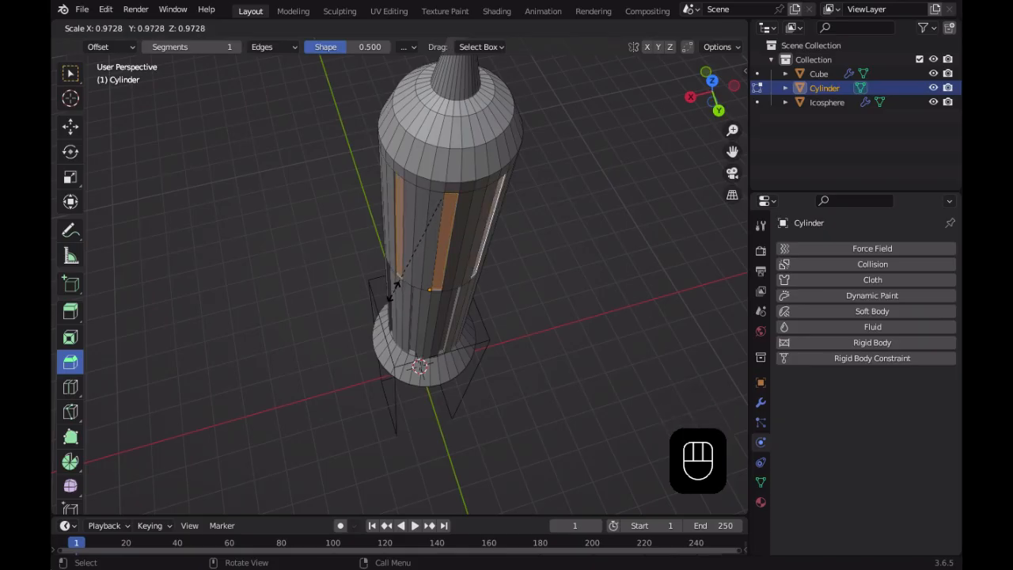
click(394, 290)
middle_drag(406, 298, 491, 270)
click(527, 309)
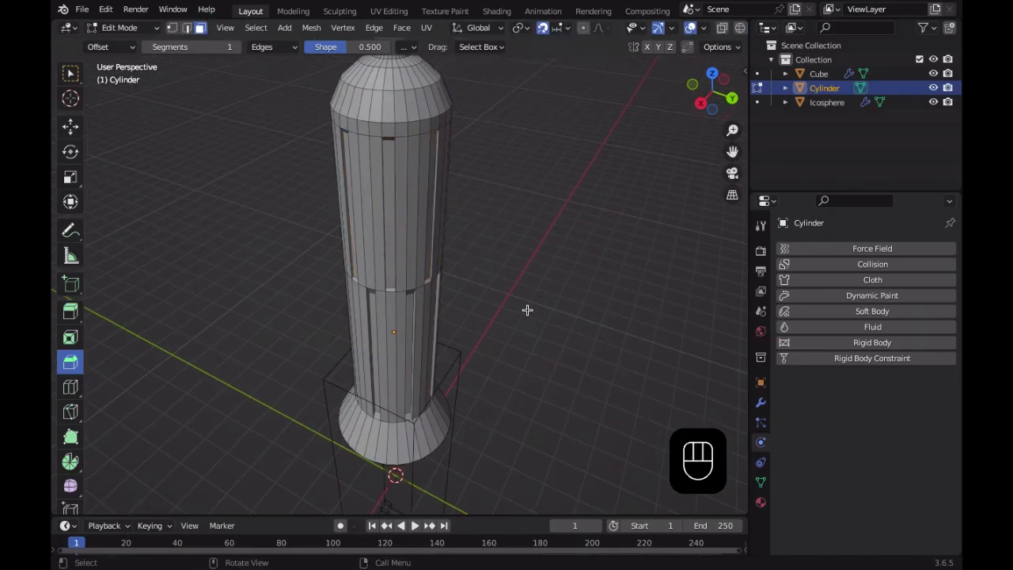
key(Tab)
middle_drag(451, 343, 510, 368)
scroll(499, 396, up, 4)
shift+middle_drag(500, 412, 548, 344)
click(529, 334)
scroll(500, 364, down, 5)
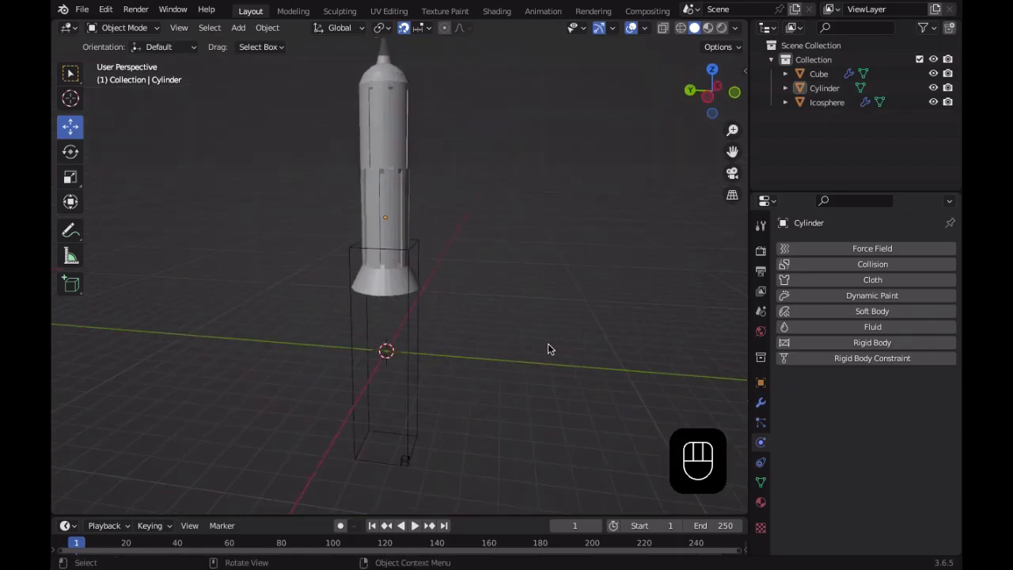
In Edit Mode on the rocket cylinder, select evenly spaced sloping faces all around the flared nozzle
scroll(406, 244, up, 3)
click(392, 288)
scroll(392, 288, up, 4)
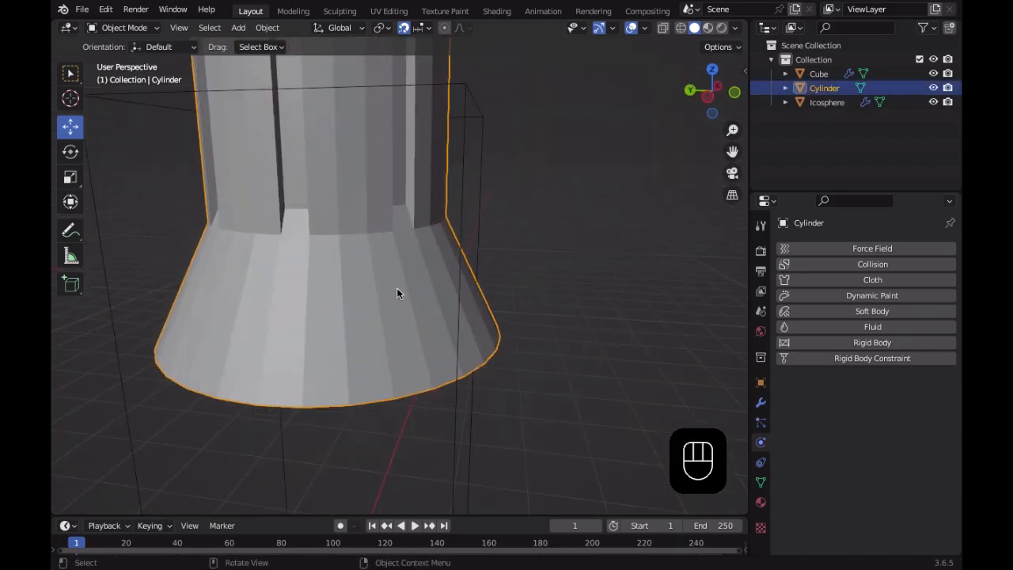
key(Tab)
scroll(396, 288, down, 3)
click(377, 327)
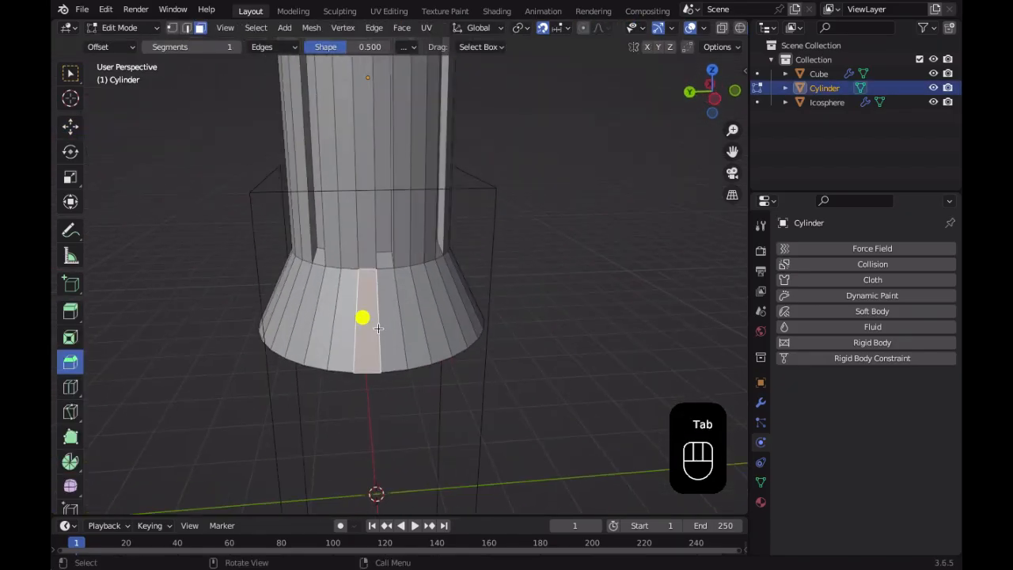
middle_drag(401, 334, 421, 293)
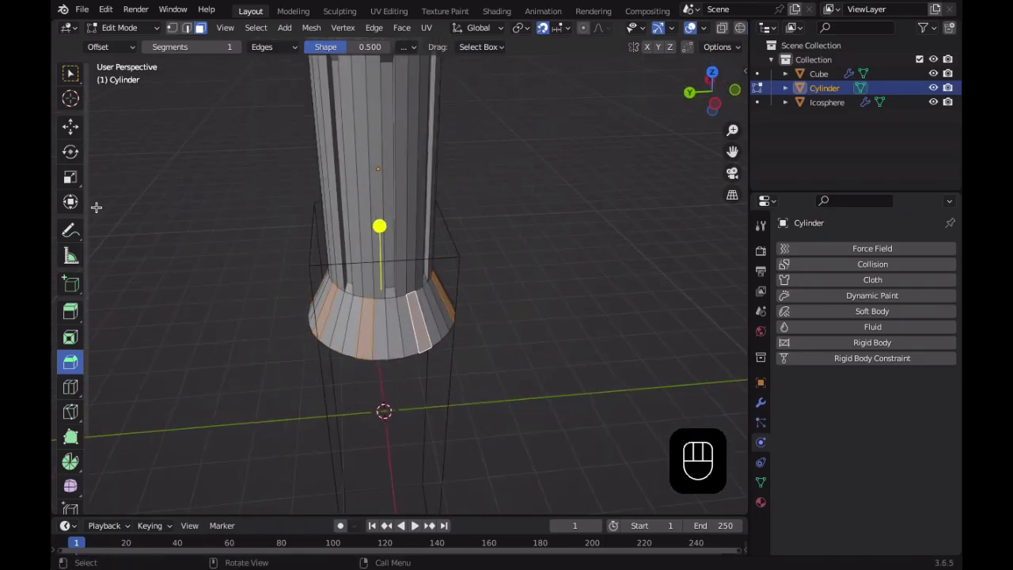
Extrude the selected nozzle faces and scale them inward to cut slots, and return to Object Mode to check the nozzle
key(e)
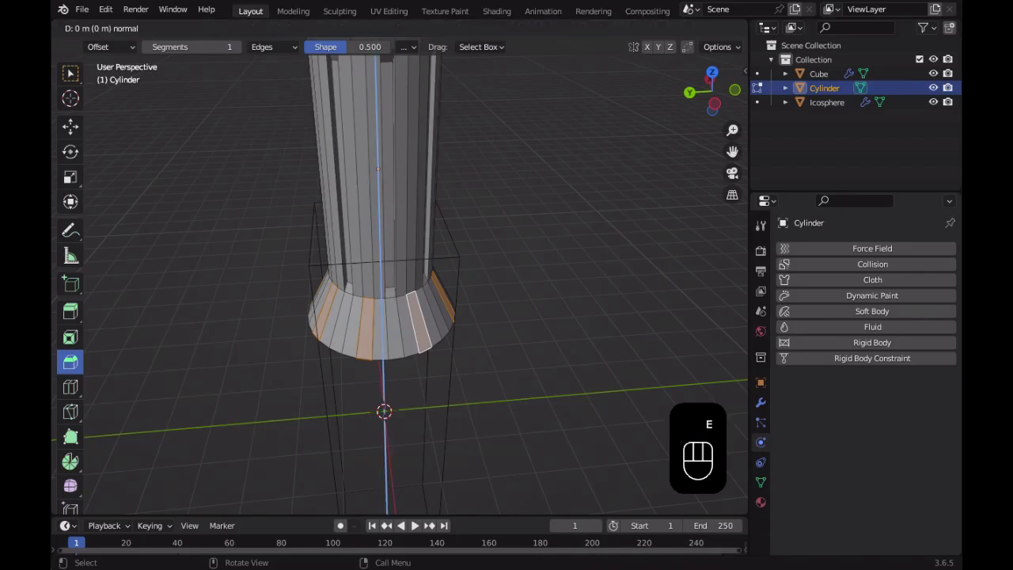
key(s)
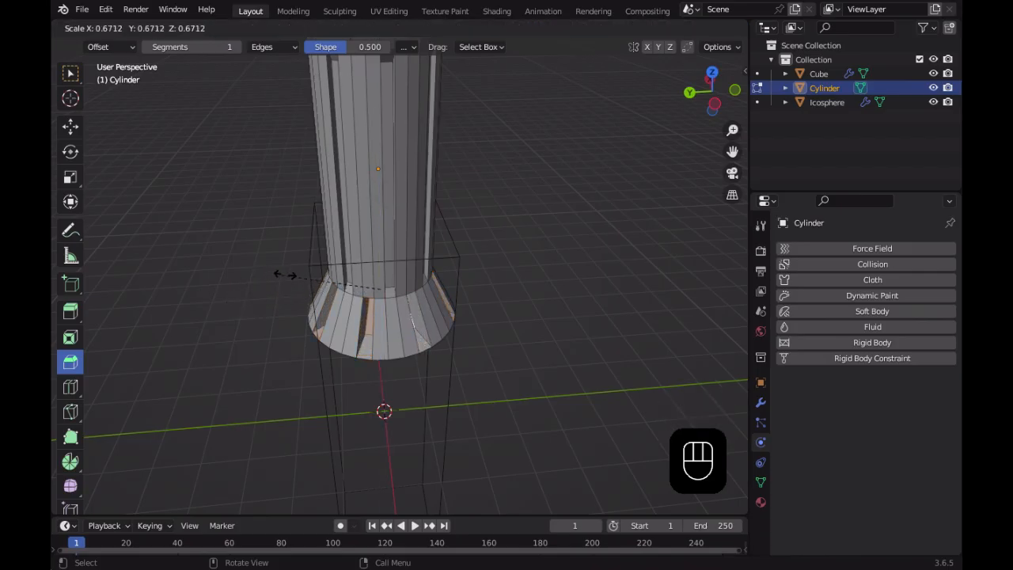
click(243, 298)
key(Tab)
mouse_move(564, 384)
middle_down()
mouse_move(599, 365)
mouse_move(502, 389)
mouse_move(185, 361)
mouse_move(512, 356)
mouse_move(531, 398)
mouse_move(464, 470)
mouse_move(307, 420)
mouse_move(533, 378)
mouse_move(482, 353)
mouse_move(625, 412)
mouse_move(544, 381)
middle_up()
scroll(535, 407, up, 6)
scroll(538, 406, down, 4)
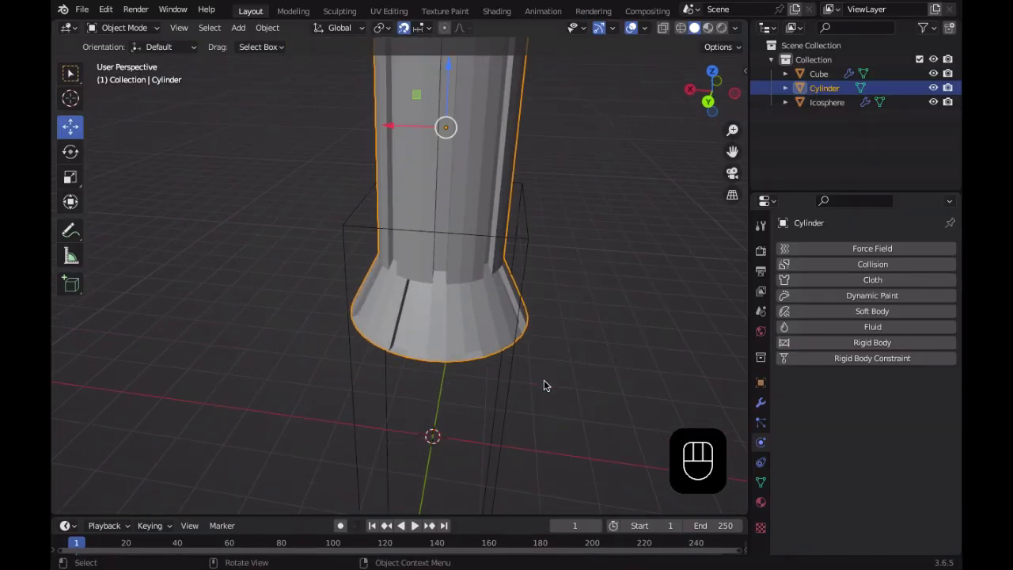
Examine the finished rocket cylinder from several angles, from the flared nozzle up to the spire, and deselect it in Object Mode
scroll(544, 385, up, 7)
middle_drag(530, 441, 594, 411)
scroll(606, 412, down, 8)
middle_drag(728, 368, 534, 407)
scroll(479, 335, down, 6)
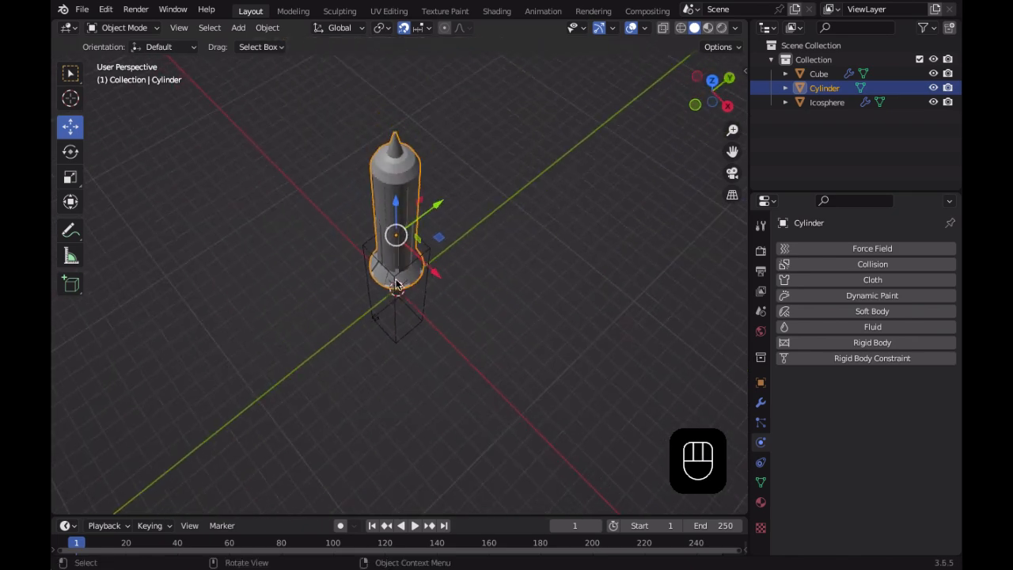
scroll(399, 237, up, 5)
shift+middle_drag(398, 201, 427, 179)
scroll(428, 285, down, 4)
key(Tab)
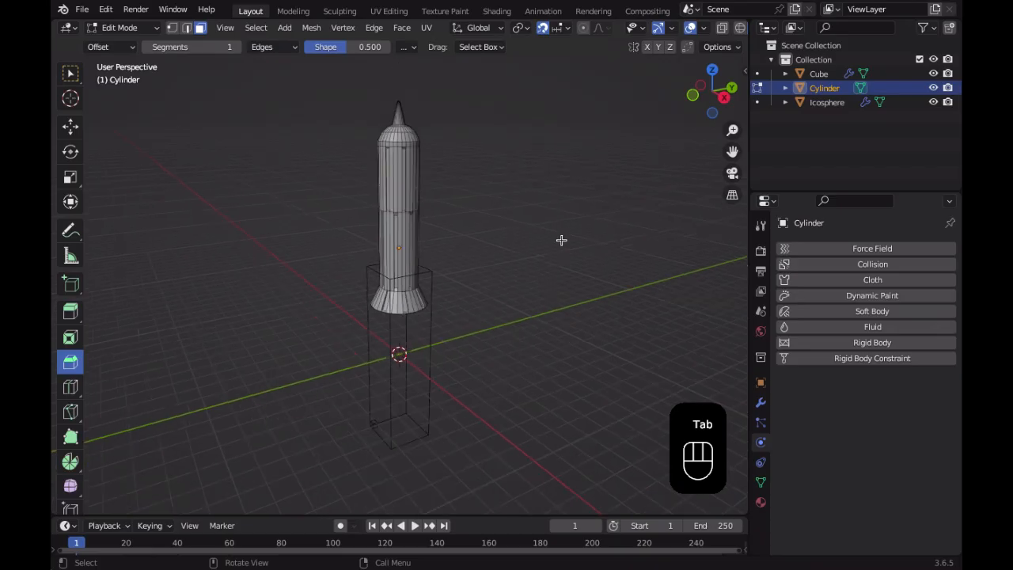
key(Tab)
click(546, 239)
middle_drag(546, 240, 582, 256)
Play the fire simulation and examine the flames leaving the nozzle from a low angle
scroll(451, 286, up, 5)
key(space)
scroll(476, 242, down, 6)
scroll(536, 280, up, 3)
key(space)
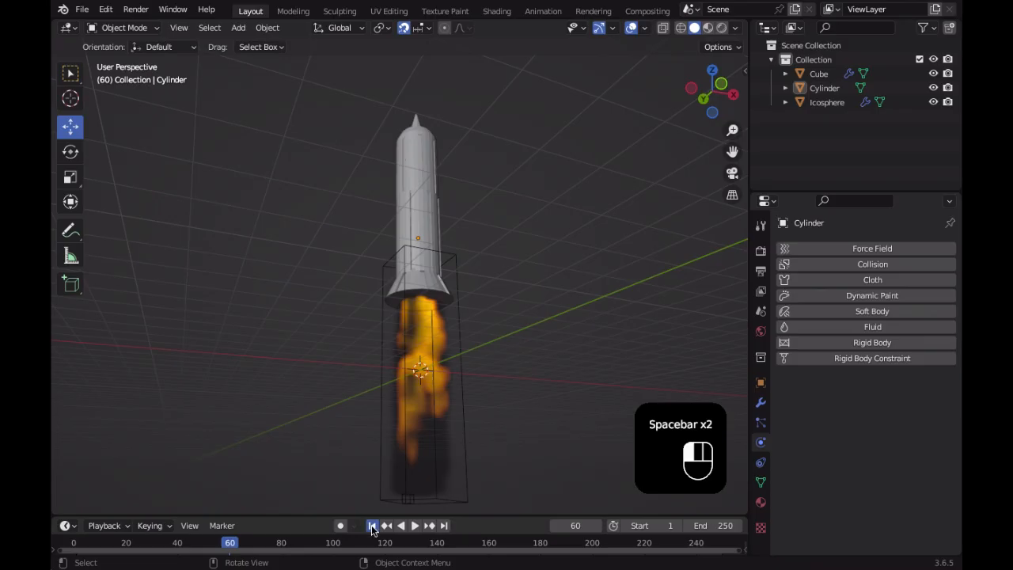
Return to frame 1 and replay the simulation to judge how the flames fill the tall domain below the rocket
click(373, 530)
middle_drag(468, 293, 434, 391)
scroll(434, 391, up, 2)
middle_drag(562, 309, 426, 240)
key(space)
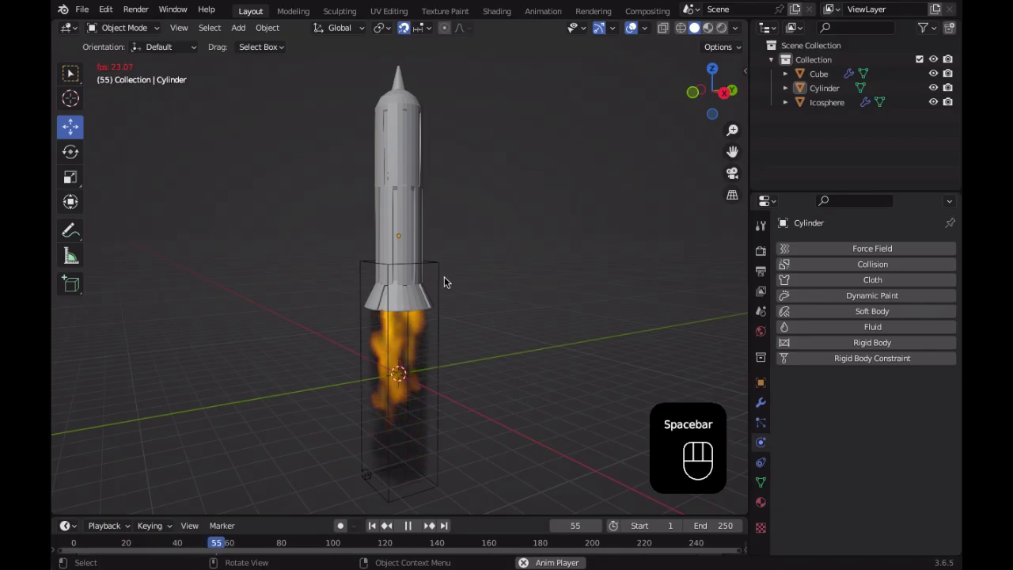
key(space)
key(space)
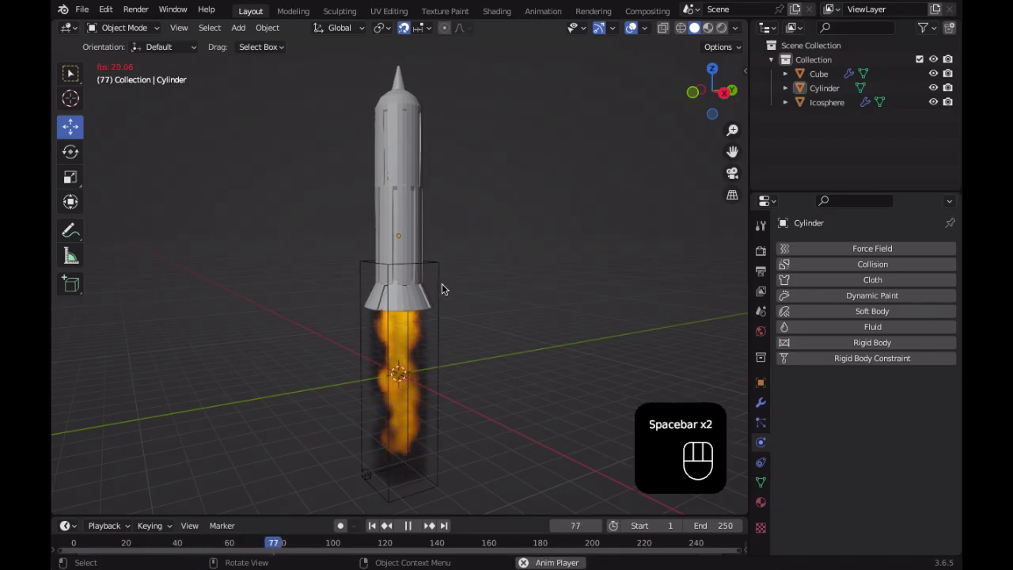
key(space)
Return to frame 1, scale the fluid domain to about 0.68 along Z and raise it to surround the nozzle, and deselect it
click(439, 270)
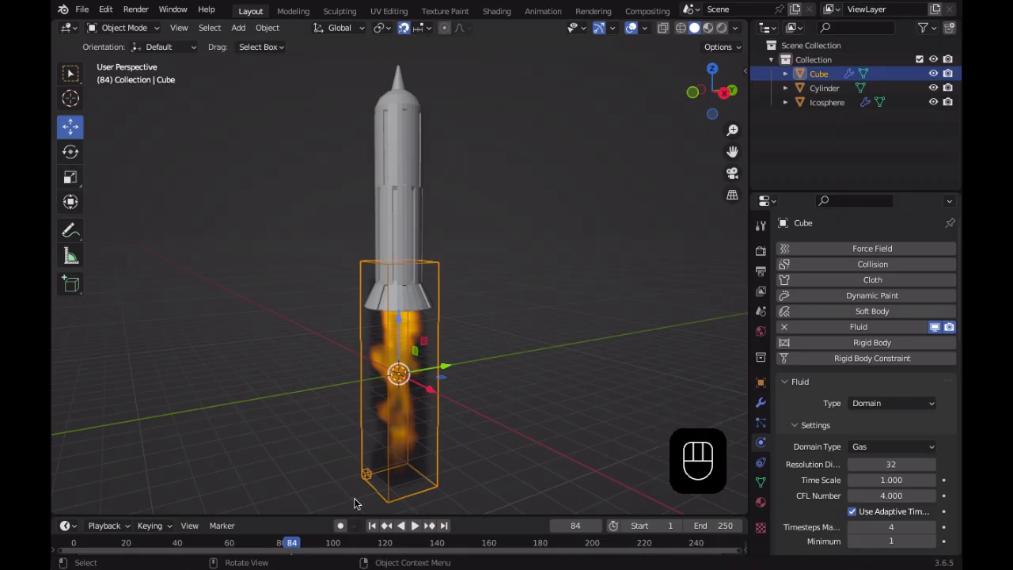
click(370, 526)
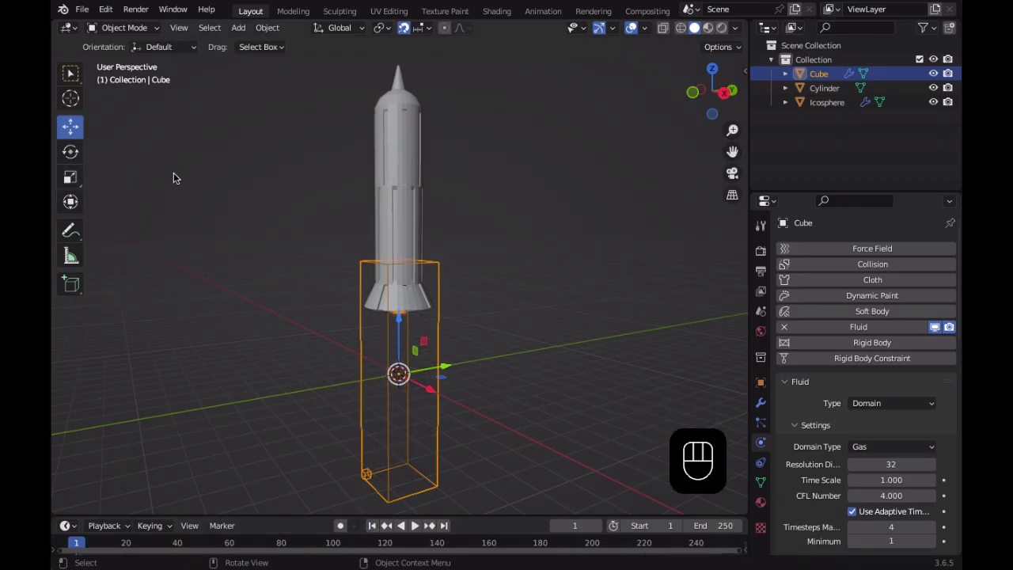
click(72, 179)
drag(397, 323, 398, 333)
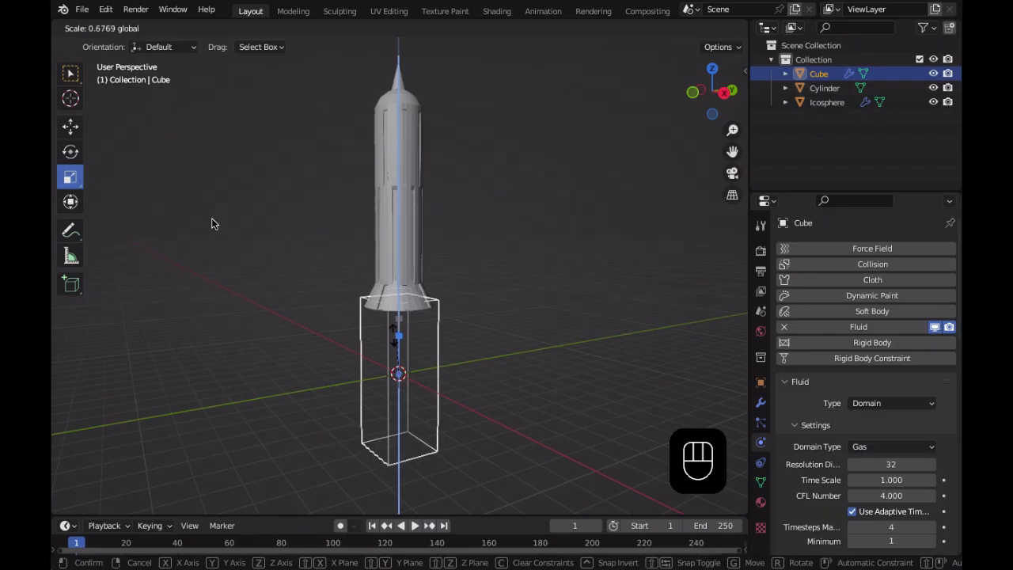
drag(268, 260, 267, 260)
drag(397, 317, 398, 294)
middle_drag(455, 333, 485, 336)
click(540, 294)
Play the simulation in the shortened domain and inspect the rocket body and flames from several angles
key(space)
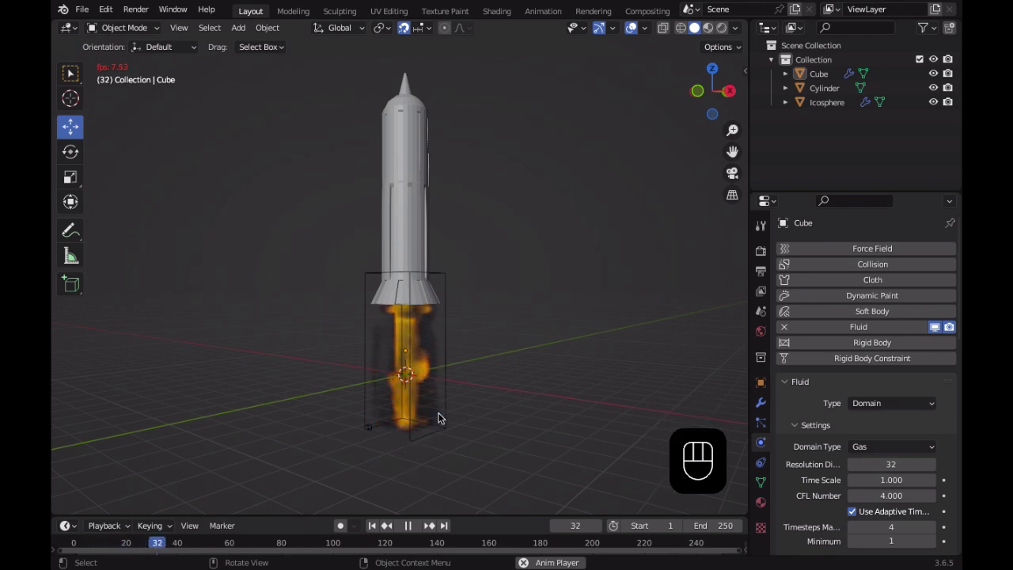
middle_drag(442, 417, 433, 205)
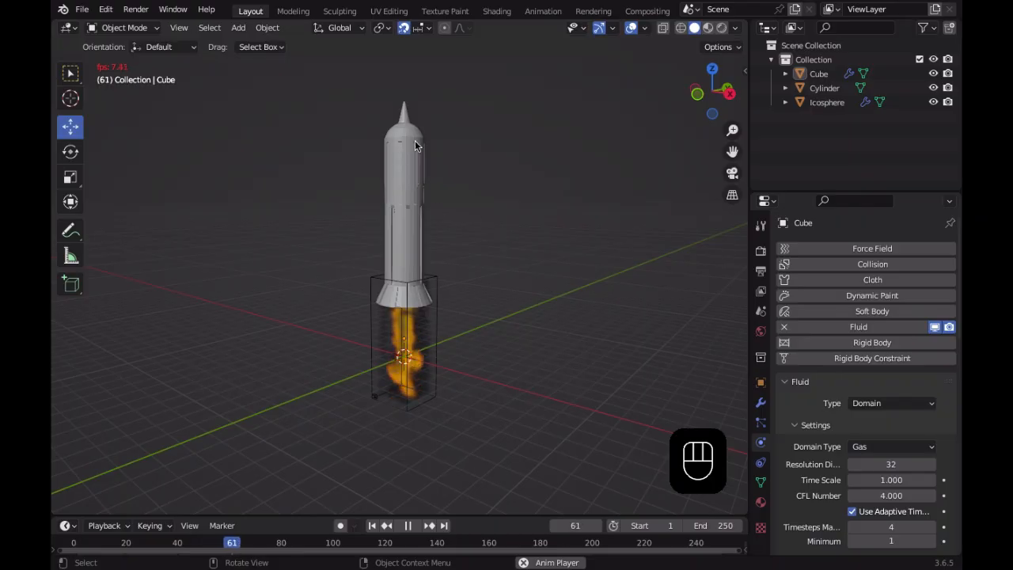
scroll(355, 282, up, 6)
shift+middle_drag(390, 320, 378, 399)
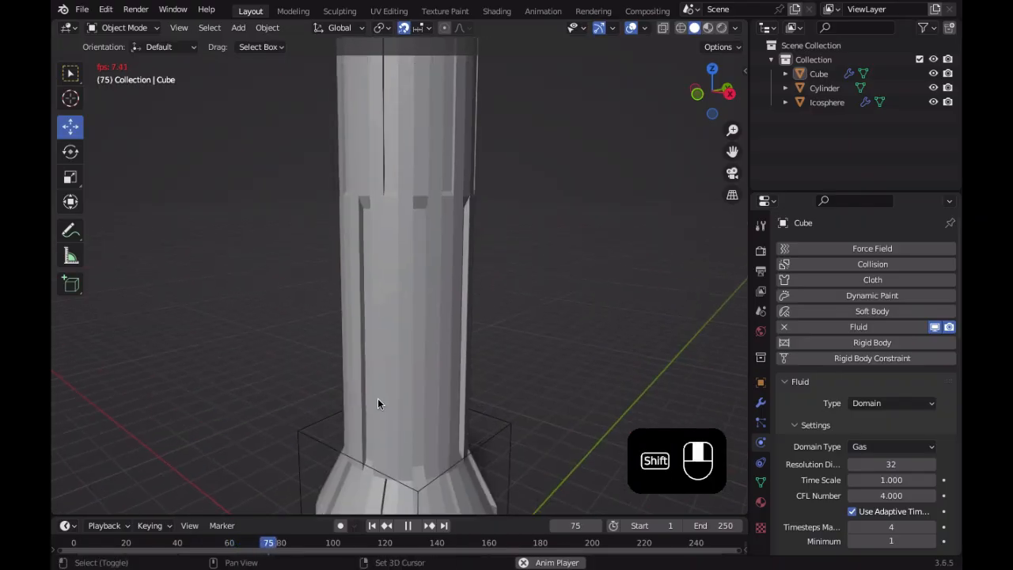
scroll(377, 400, down, 5)
middle_drag(396, 443, 377, 320)
scroll(378, 321, up, 2)
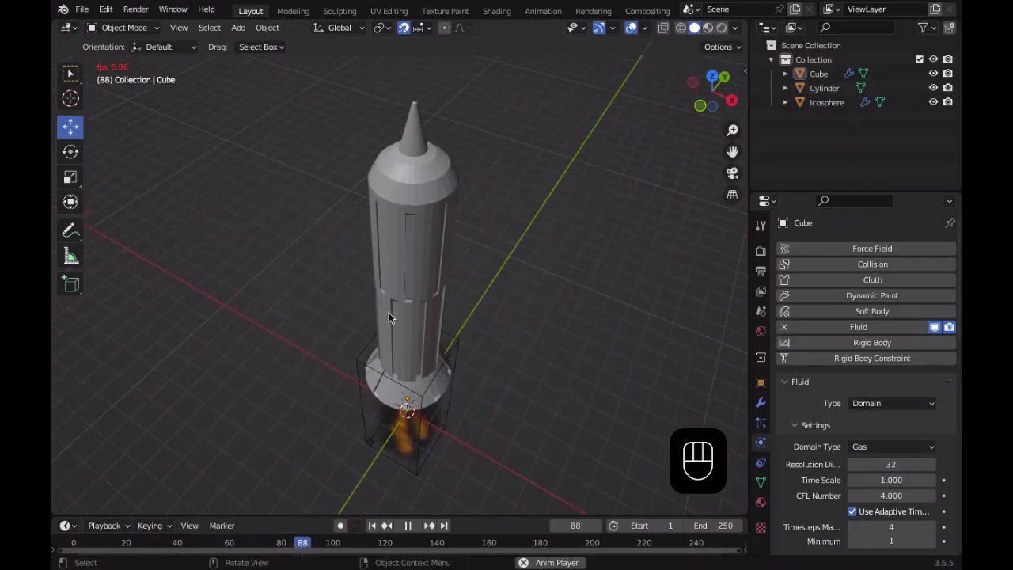
Add a cube mesh to the scene, stop the playback and return to frame 1
click(239, 30)
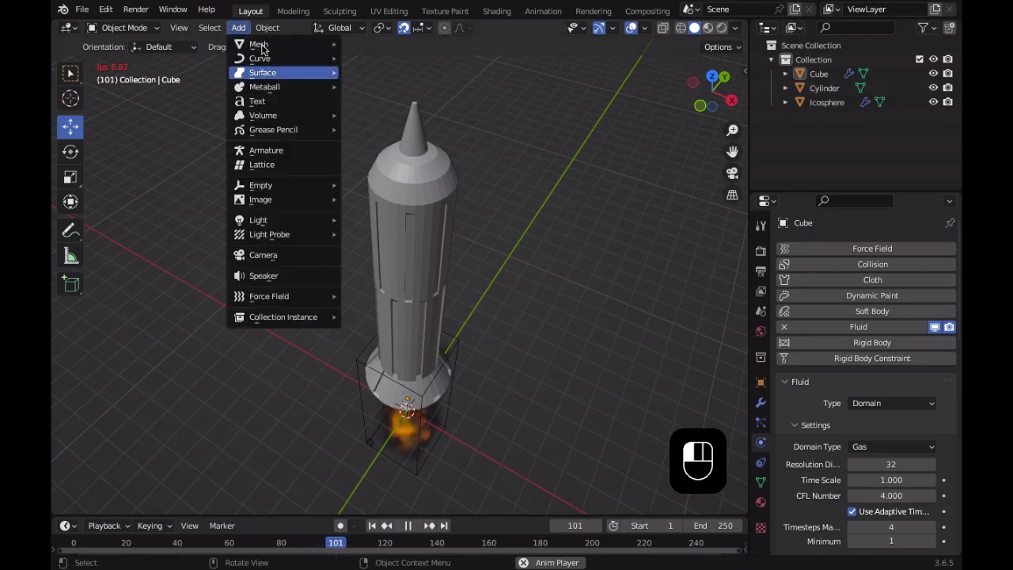
mouse_move(277, 44)
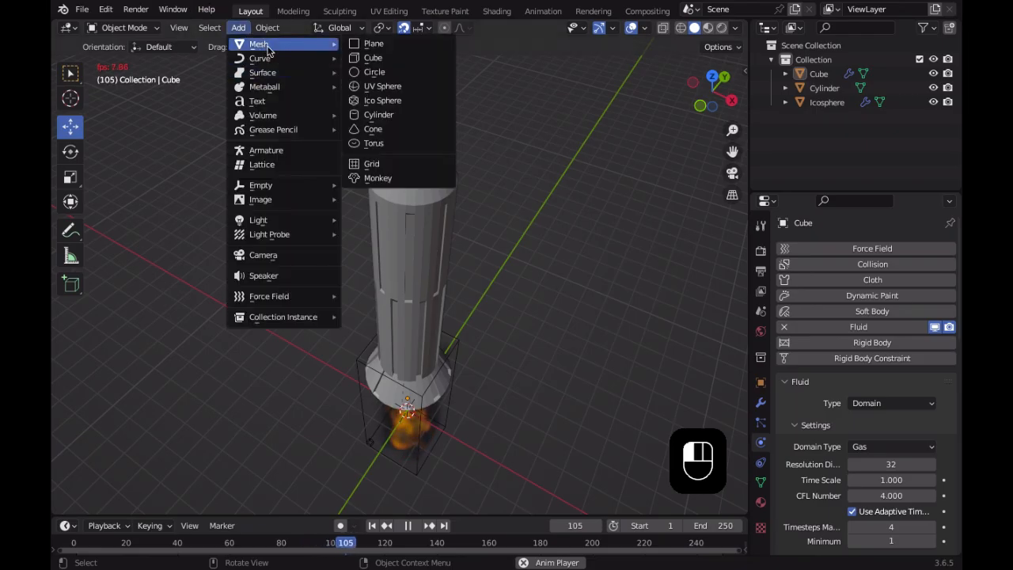
click(366, 59)
scroll(443, 396, up, 4)
shift+middle_drag(450, 410, 425, 396)
click(408, 526)
click(371, 526)
Move the new cube along X so it sits outside the domain beside the rocket's base
middle_drag(422, 491, 447, 475)
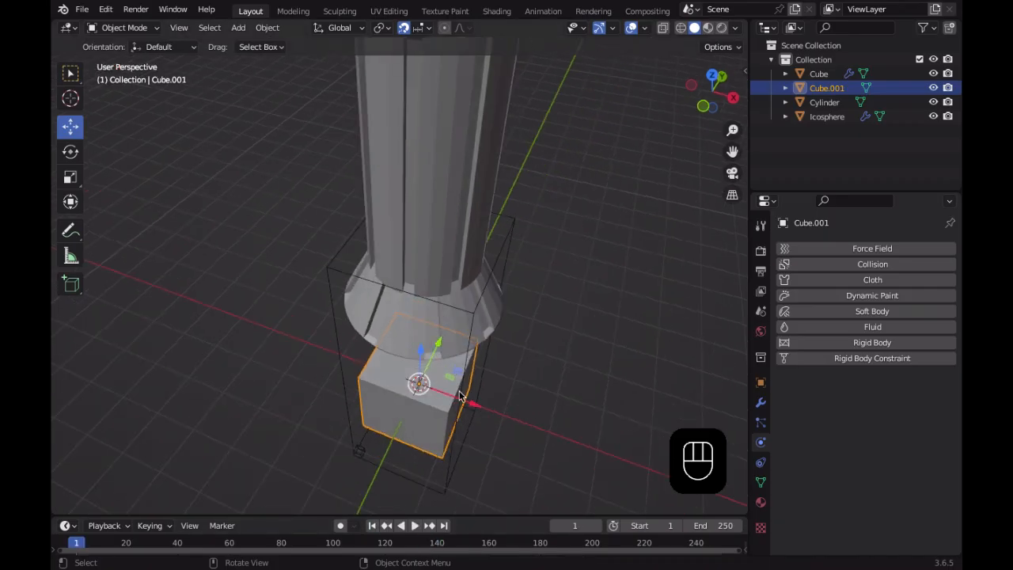
drag(475, 403, 556, 445)
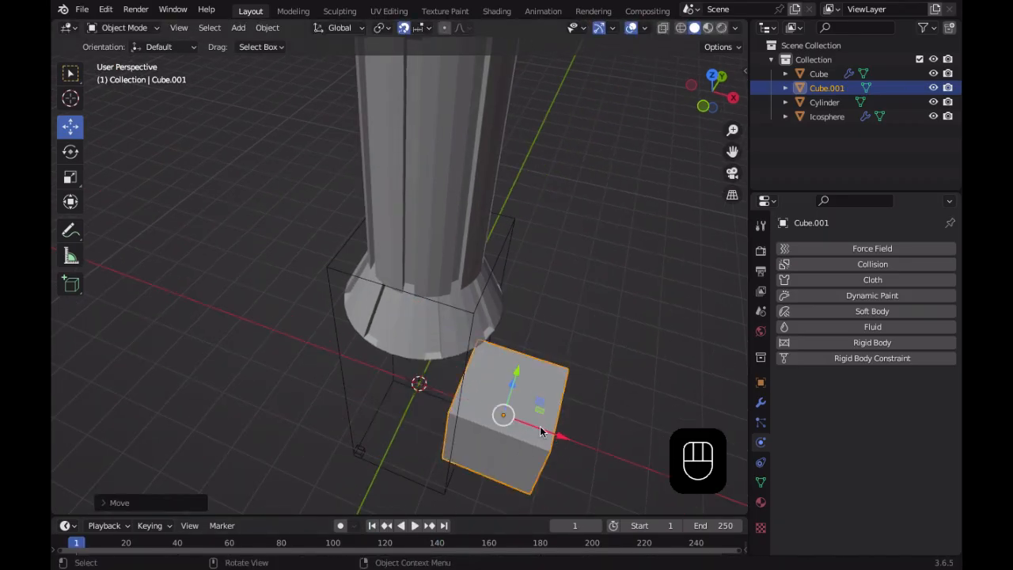
middle_drag(535, 420, 557, 434)
shift+middle_drag(513, 375, 443, 414)
middle_drag(443, 369, 415, 415)
click(68, 174)
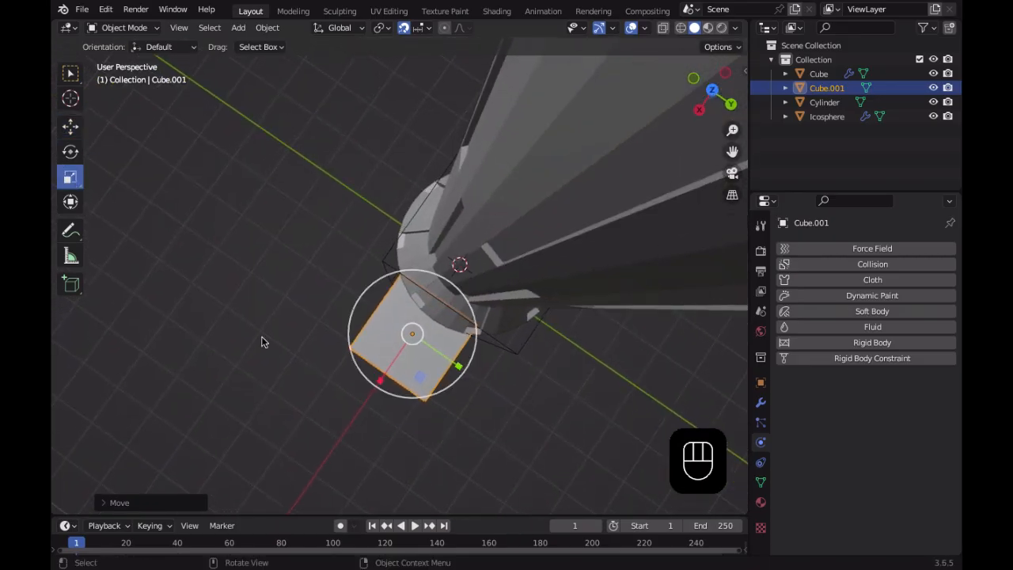
drag(419, 378, 416, 353)
right_click(416, 352)
scroll(422, 352, down, 2)
middle_drag(421, 352, 415, 350)
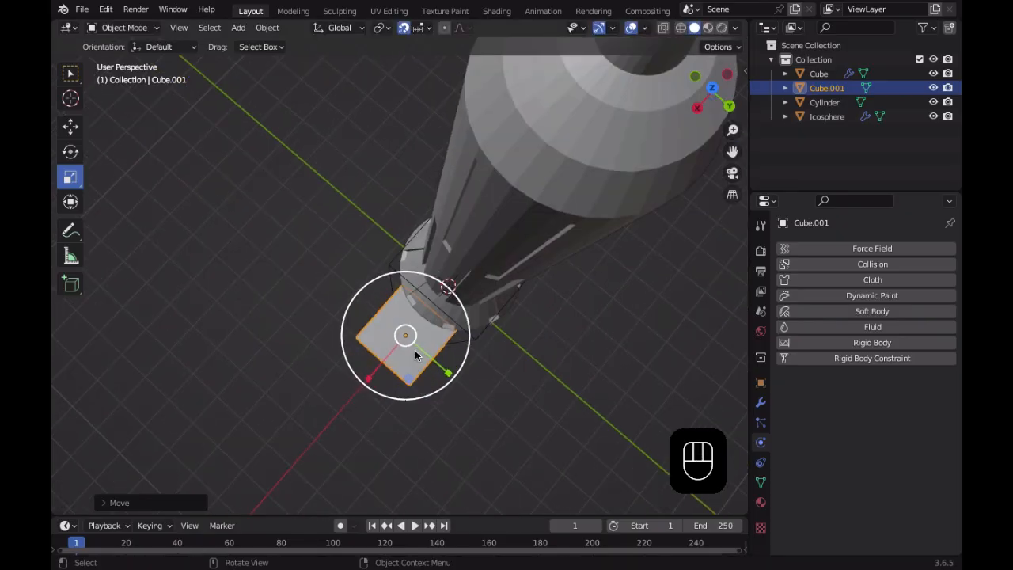
Try scaling the cube along global Y, and with first the global and then the local X axis locked
key(s)
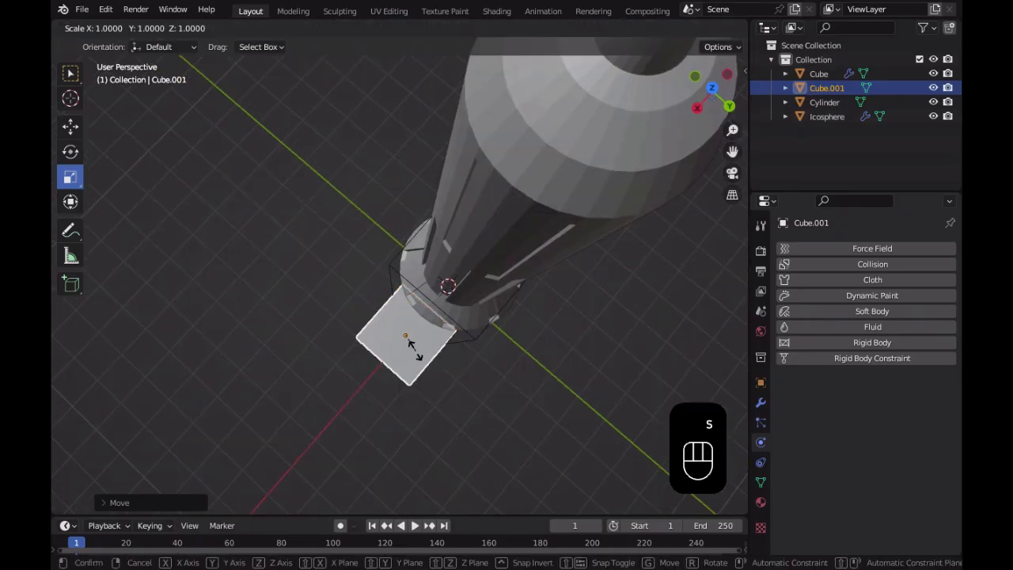
key(y)
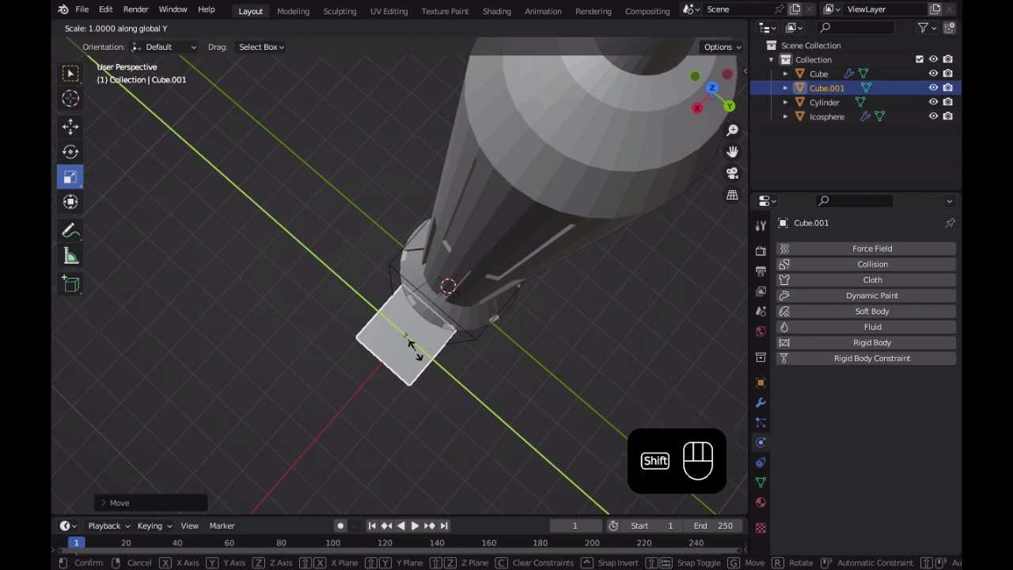
key(shift+x)
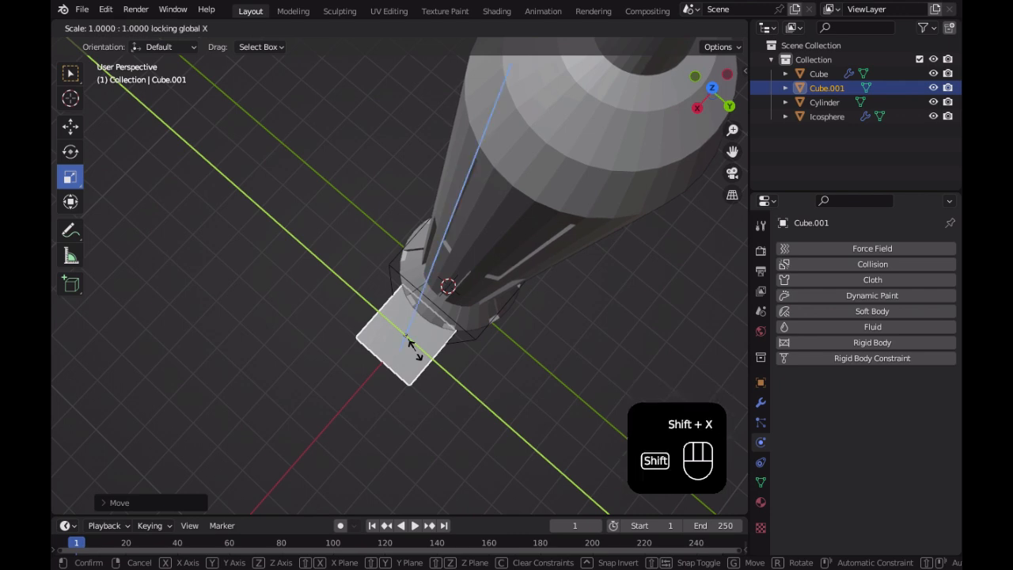
key(shift+x)
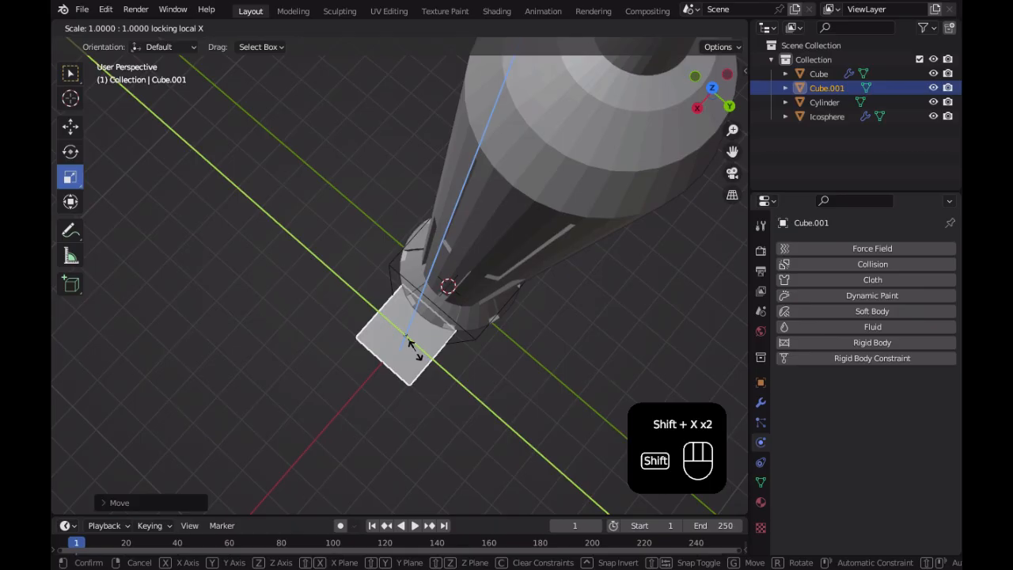
click(432, 347)
middle_drag(432, 347, 429, 344)
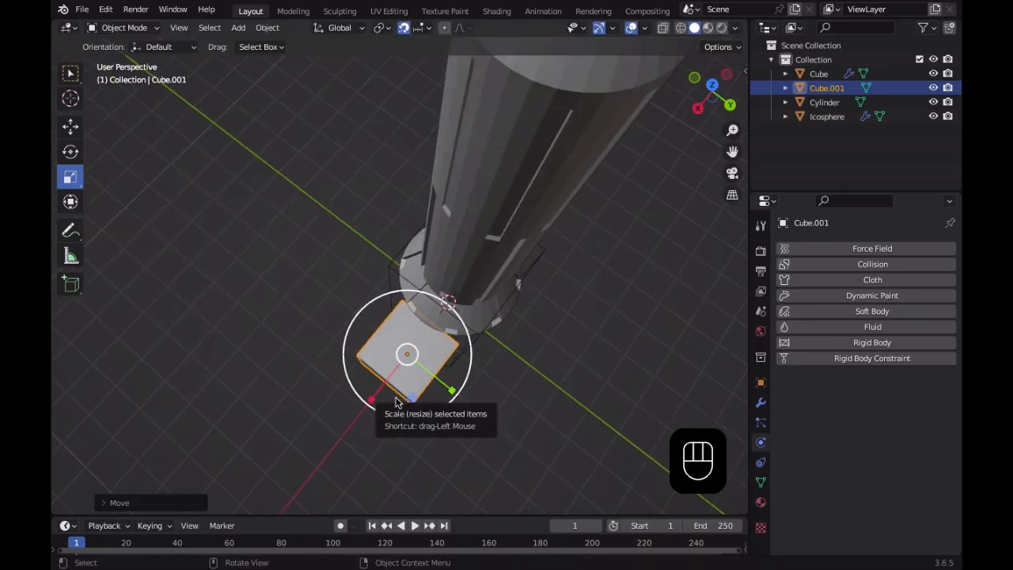
middle_drag(414, 402, 417, 480)
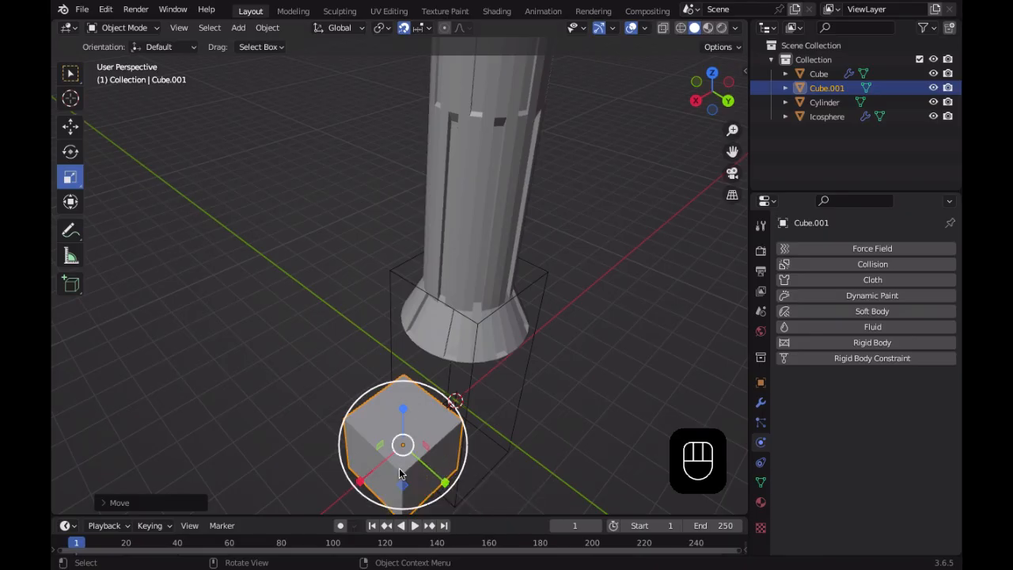
Try to scale the cube again with the global X axis locked, and cancel the scaling
key(shift+x)
key(Escape)
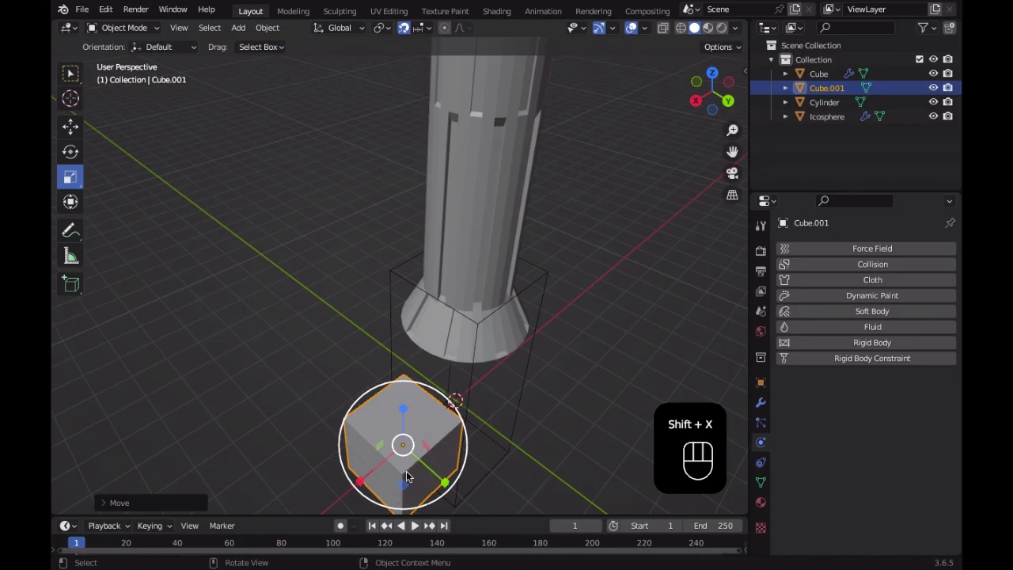
key(x)
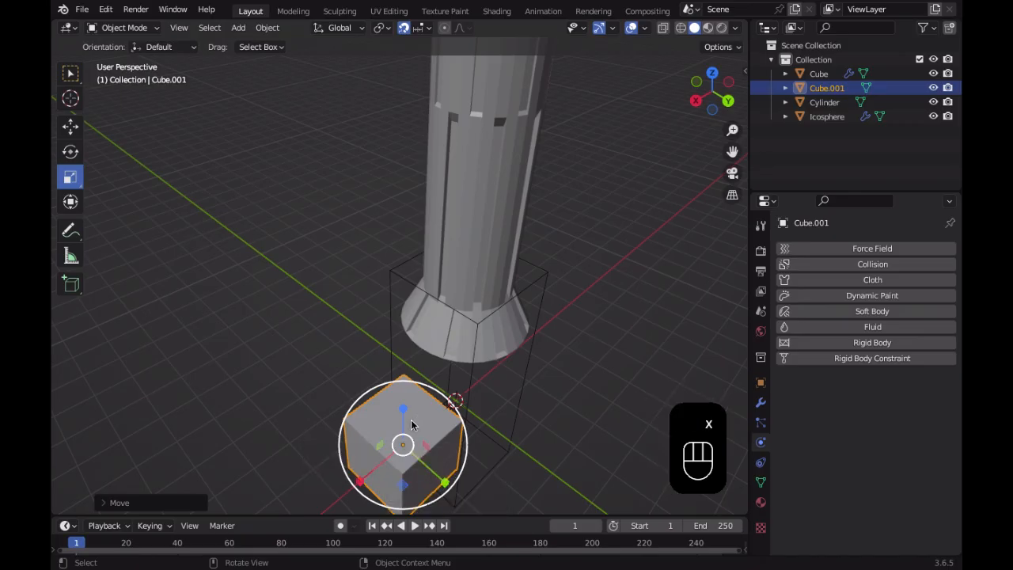
key(s)
key(shift+x)
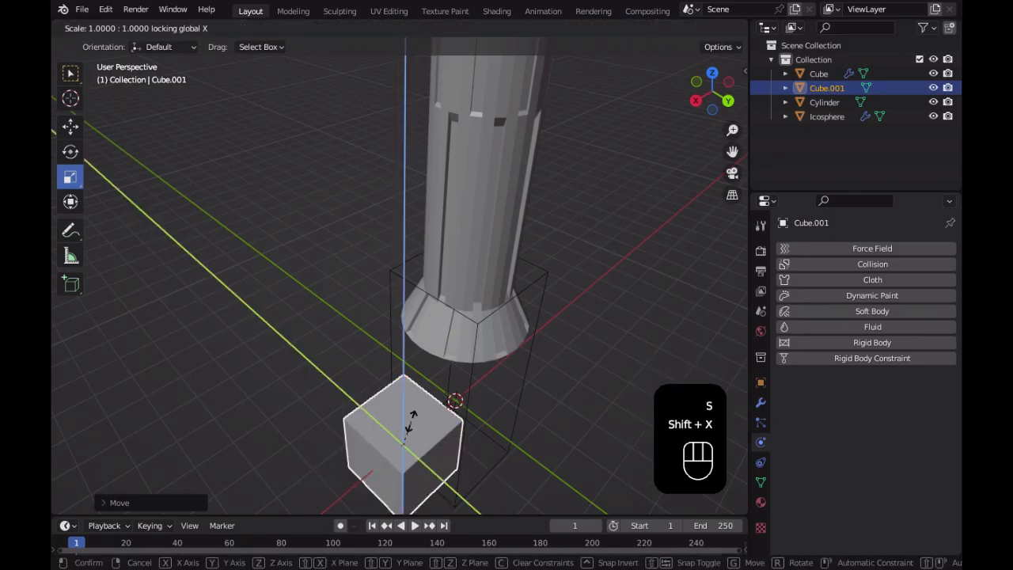
right_click(412, 422)
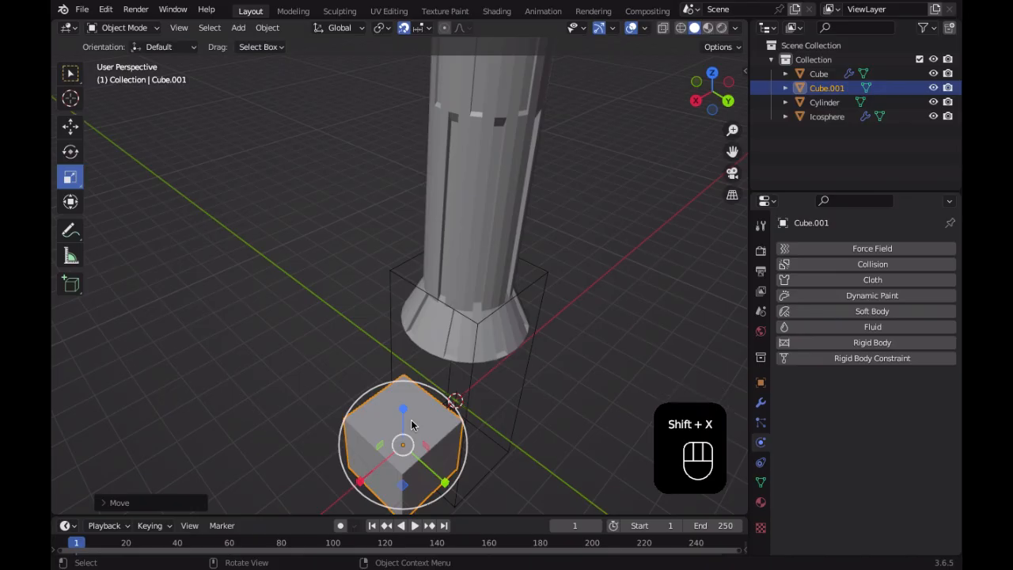
Try scaling the cube with the global Y axis locked, and again with the global Z axis locked
key(s)
key(shift+y)
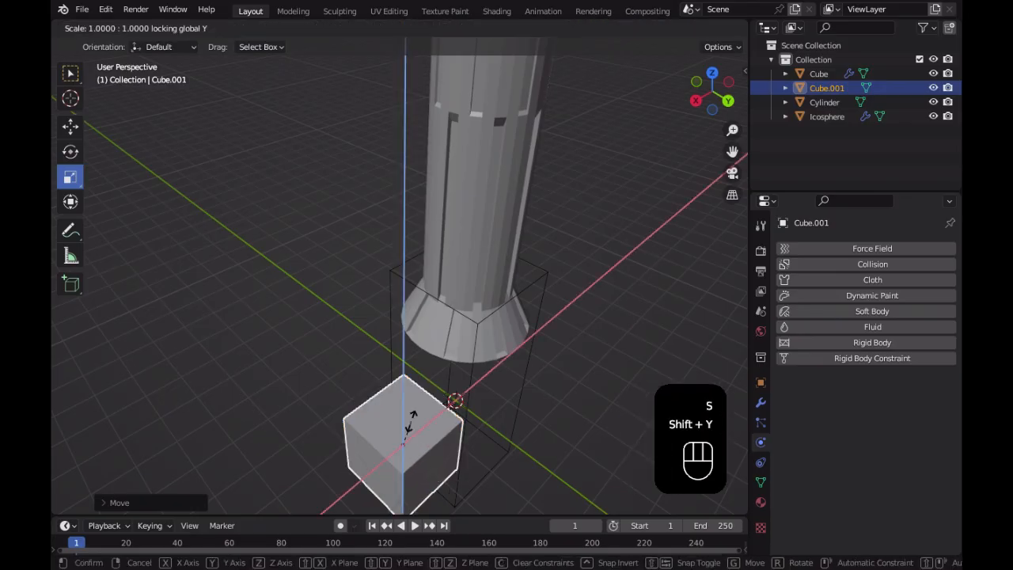
click(411, 424)
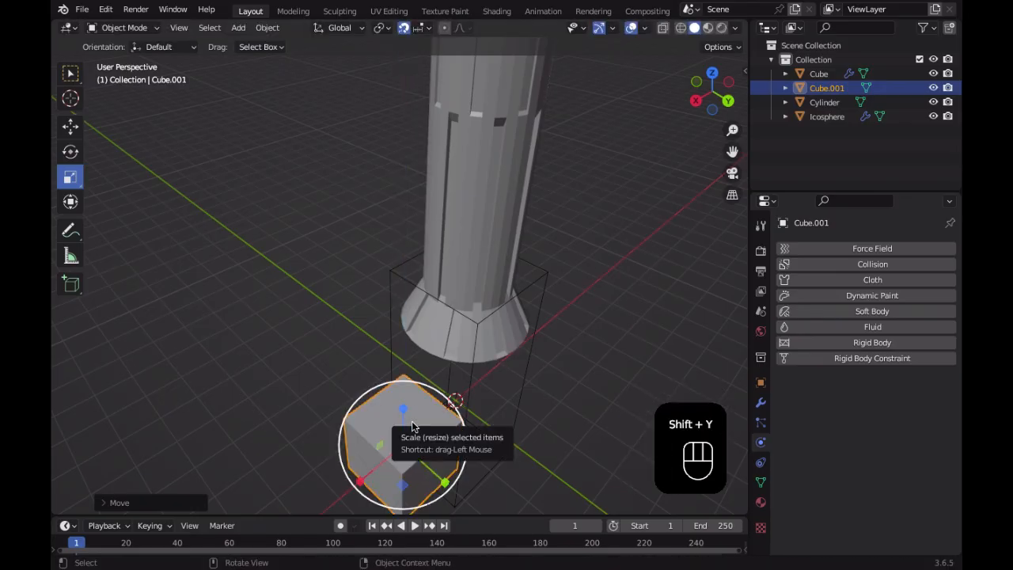
key(s)
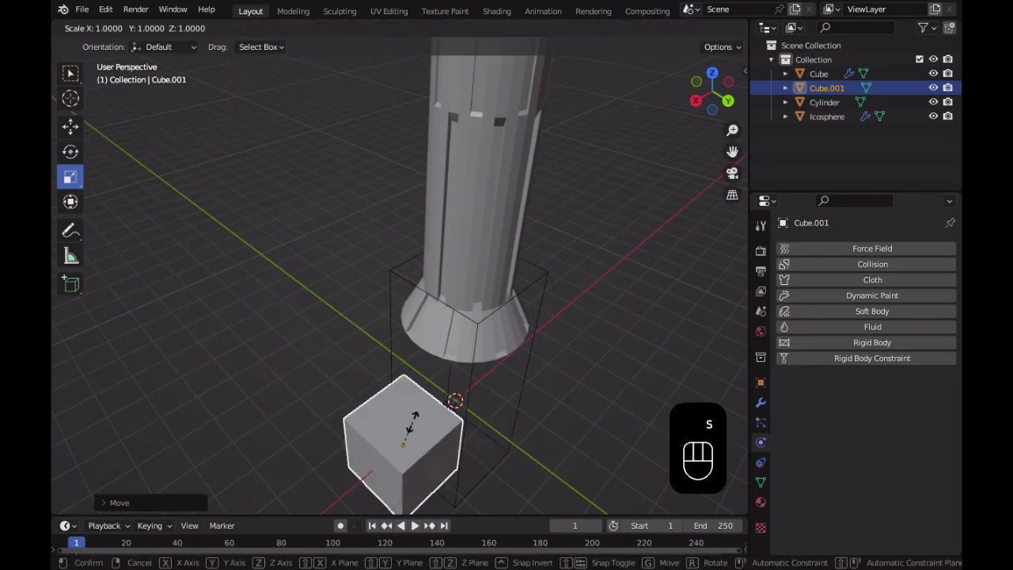
key(shift+z)
click(412, 425)
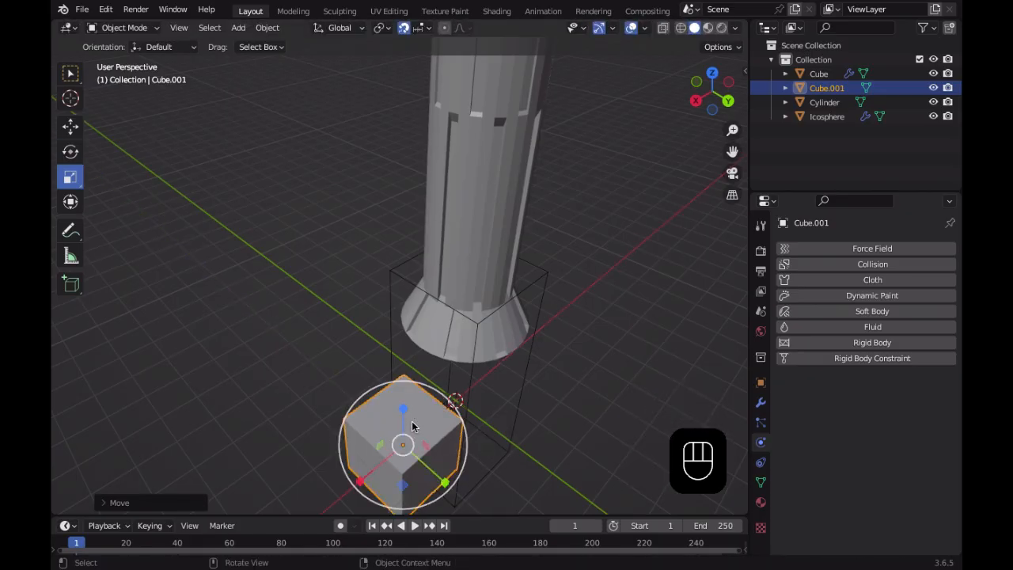
Scale the cube beside the rocket's base by 0.2 with the global Z axis locked, keeping its height
key(s)
key(shift+z)
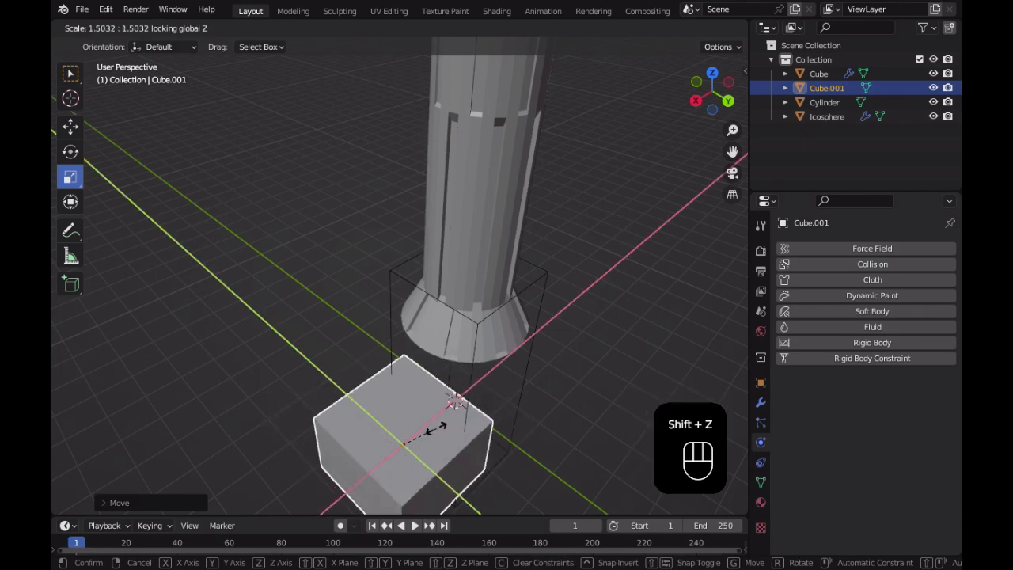
key(KP_Subtract)
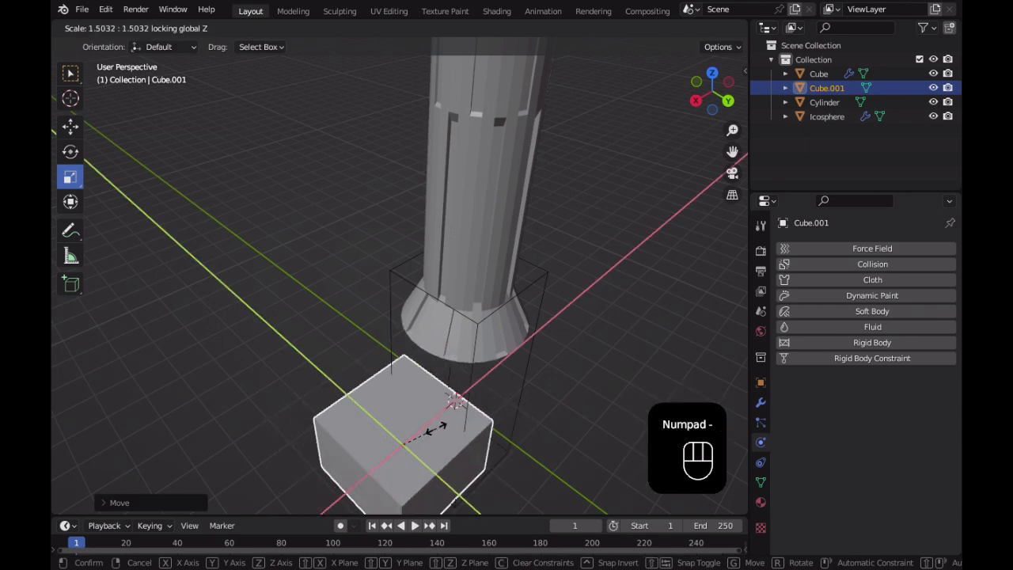
key(KP_2)
key(BackSpace)
key(BackSpace)
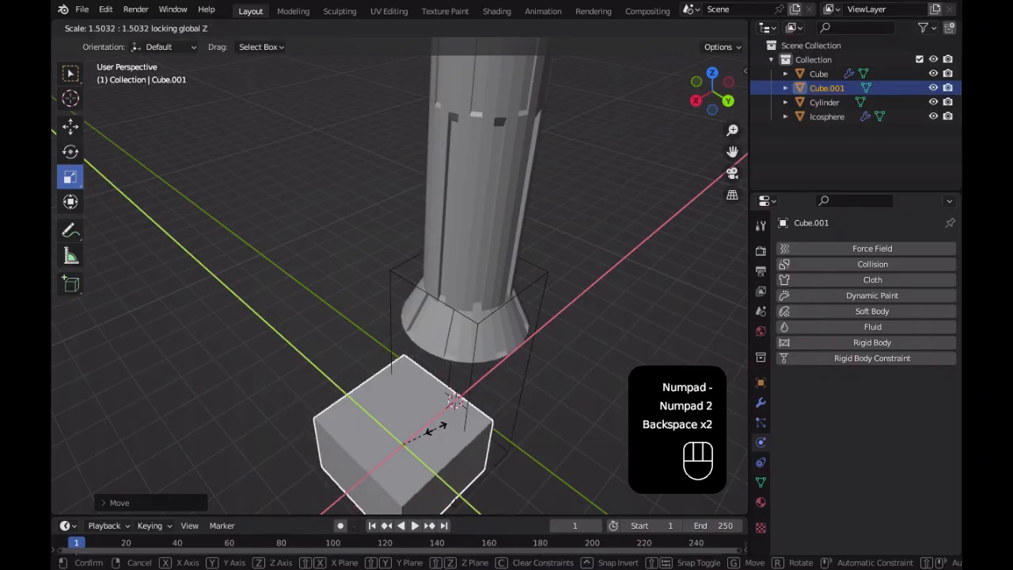
key(KP_Subtract)
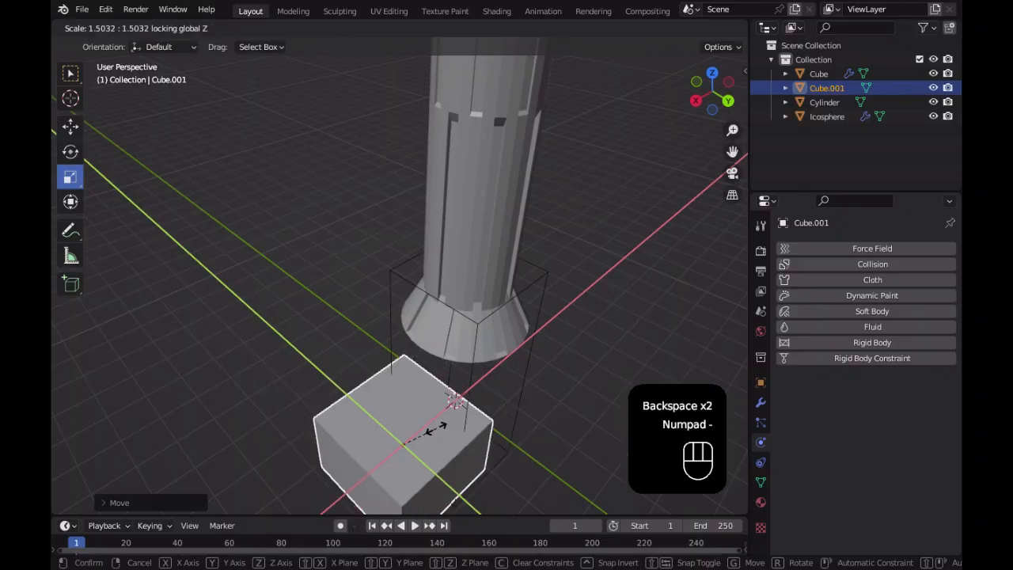
key(BackSpace)
key(period)
key(KP_2)
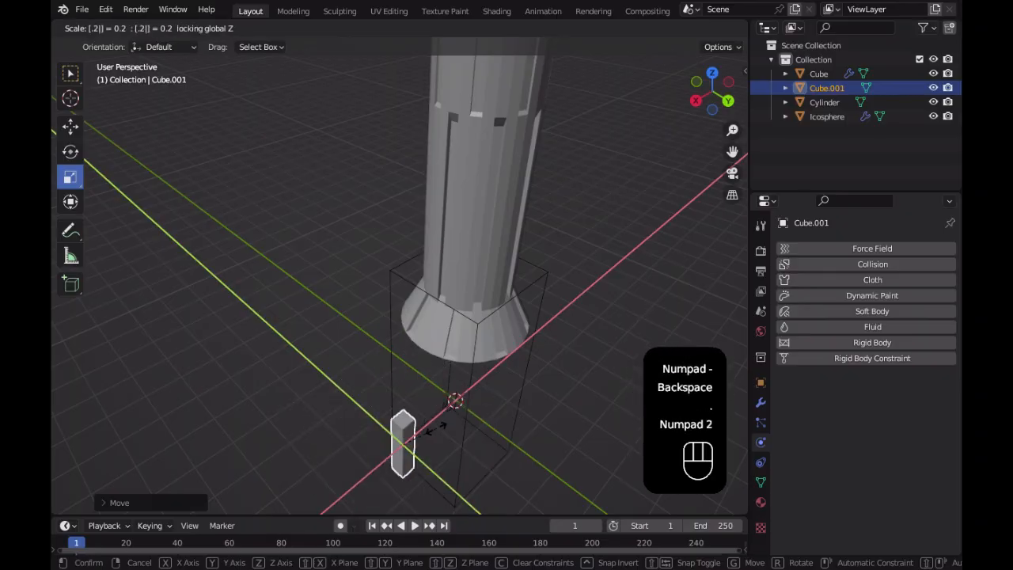
key(Return)
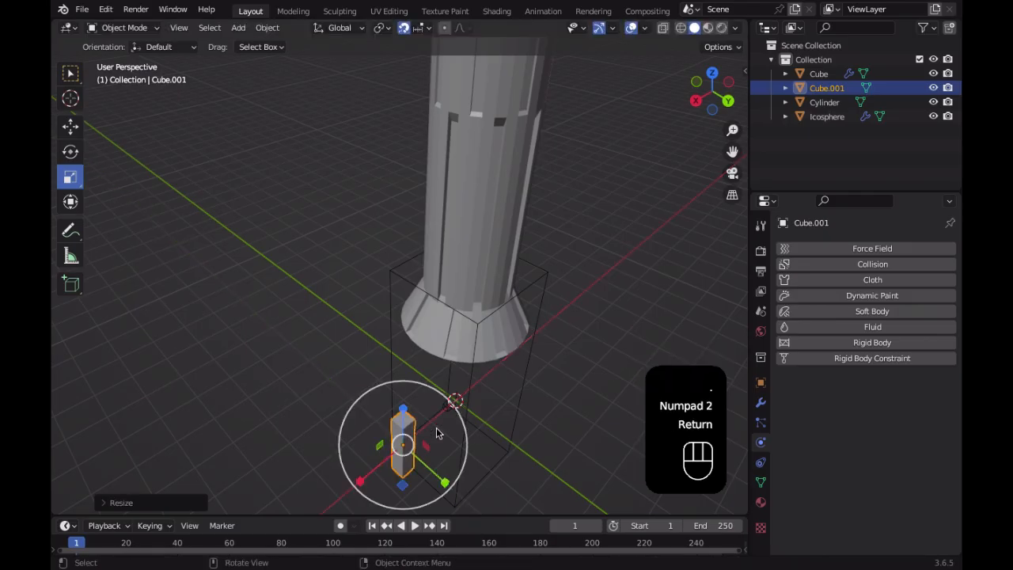
Thin the resulting post further by scaling it by 0.2 again with the global Z axis locked
key(s)
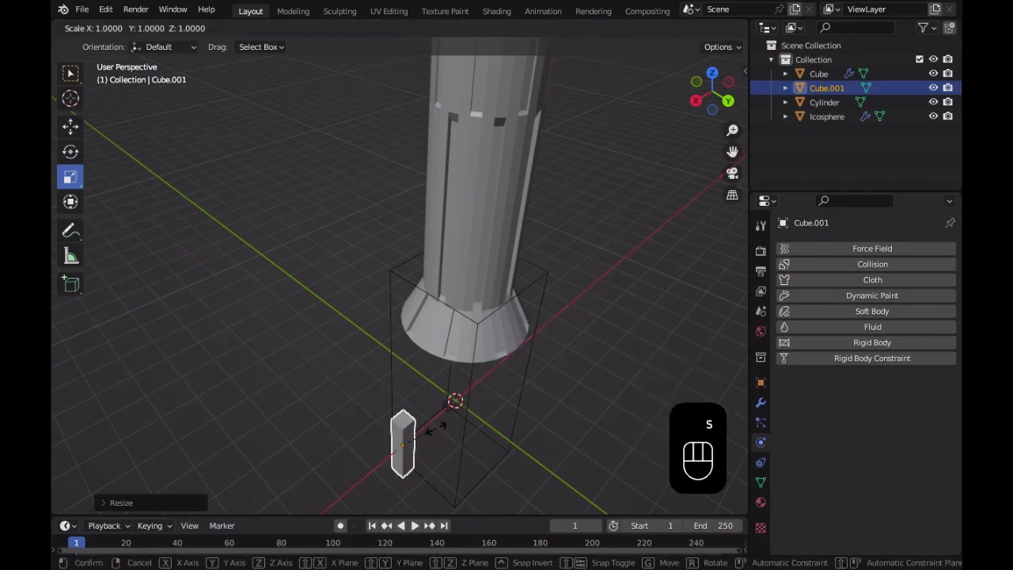
key(shift+z)
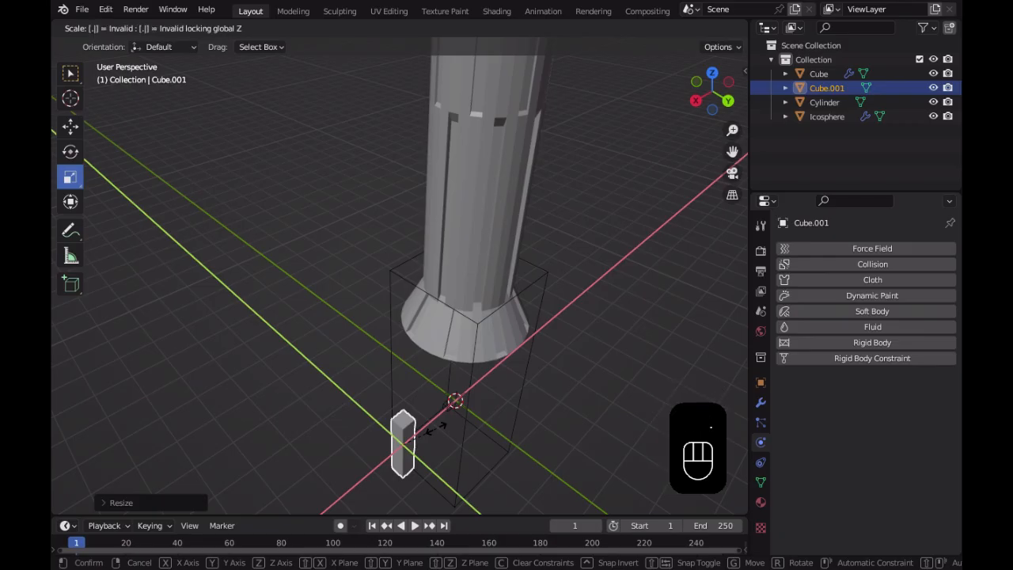
key(KP_Decimal)
key(KP_2)
key(Return)
scroll(510, 268, up, 3)
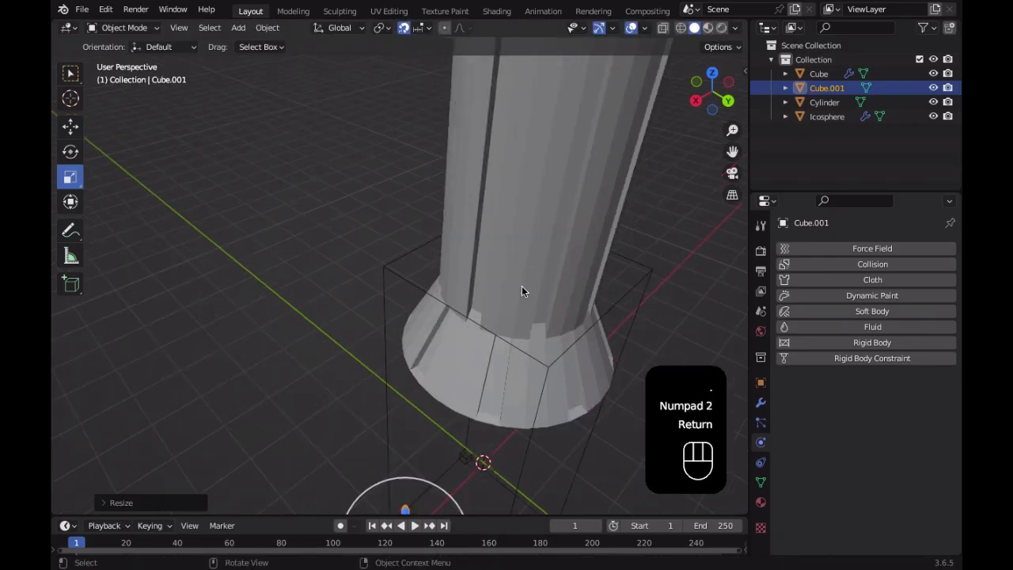
Add a plane mesh at the world origin beneath the rocket
shift+middle_drag(549, 383, 362, 427)
shift+middle_drag(413, 393, 528, 155)
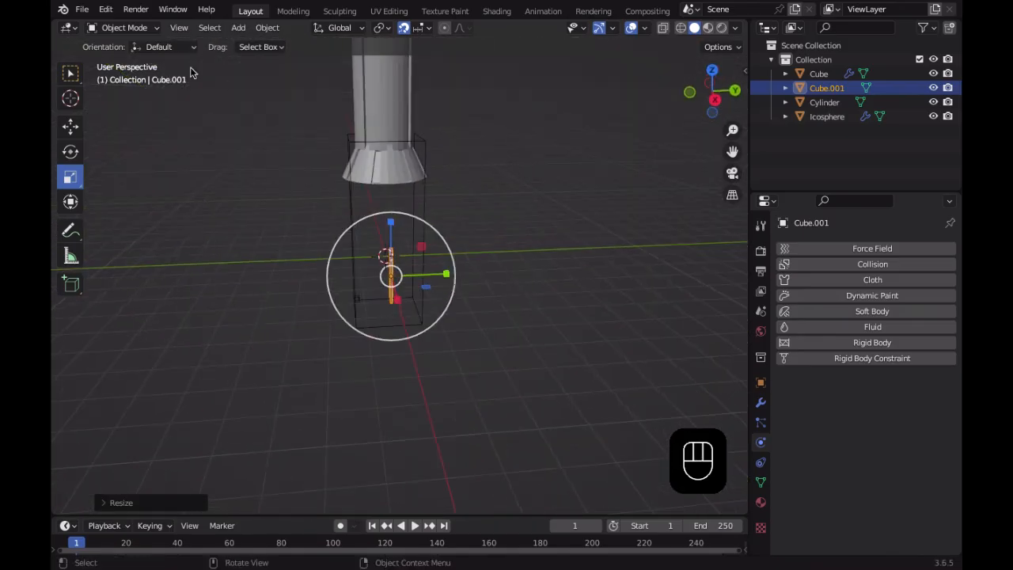
drag(262, 28, 240, 28)
click(238, 28)
mouse_move(261, 43)
click(369, 44)
middle_drag(443, 198, 461, 215)
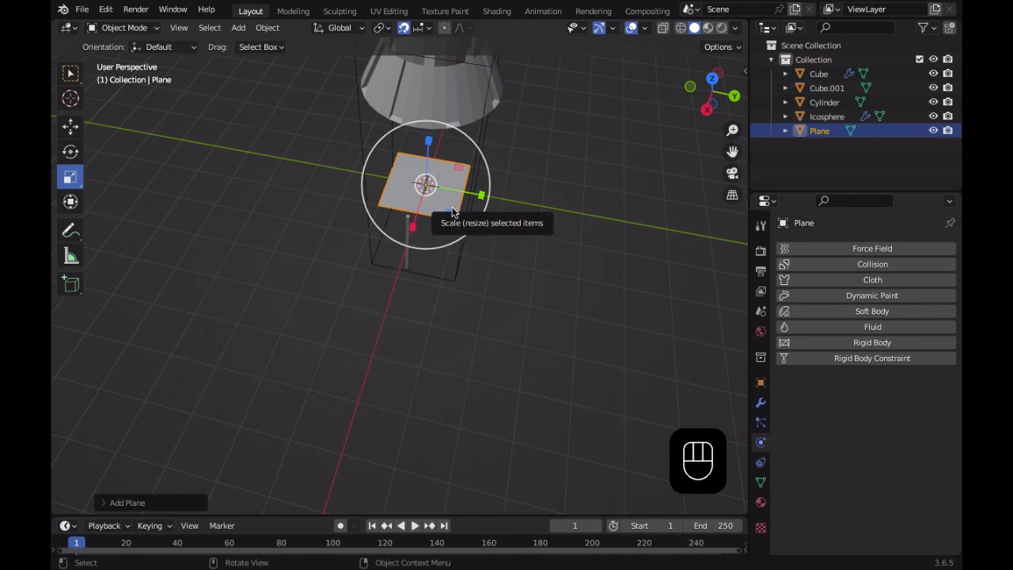
Scale the new ground plane up by a factor of 100
key(s)
key(KP_1)
key(KP_0)
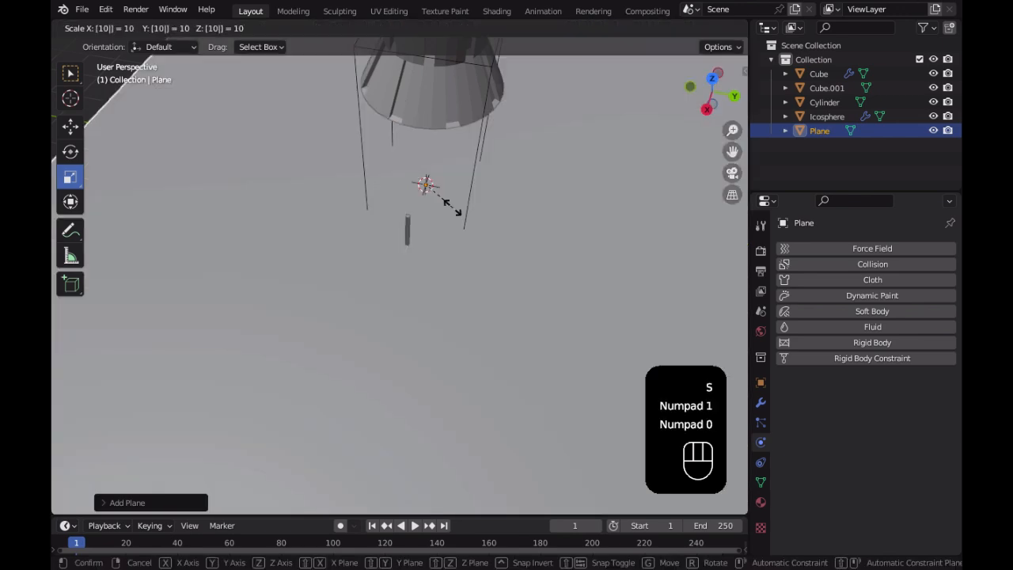
key(KP_0)
key(Return)
middle_drag(459, 249, 412, 198)
Add a UV sphere at the origin with 300 segments and 300 rings
scroll(558, 363, up, 3)
click(238, 27)
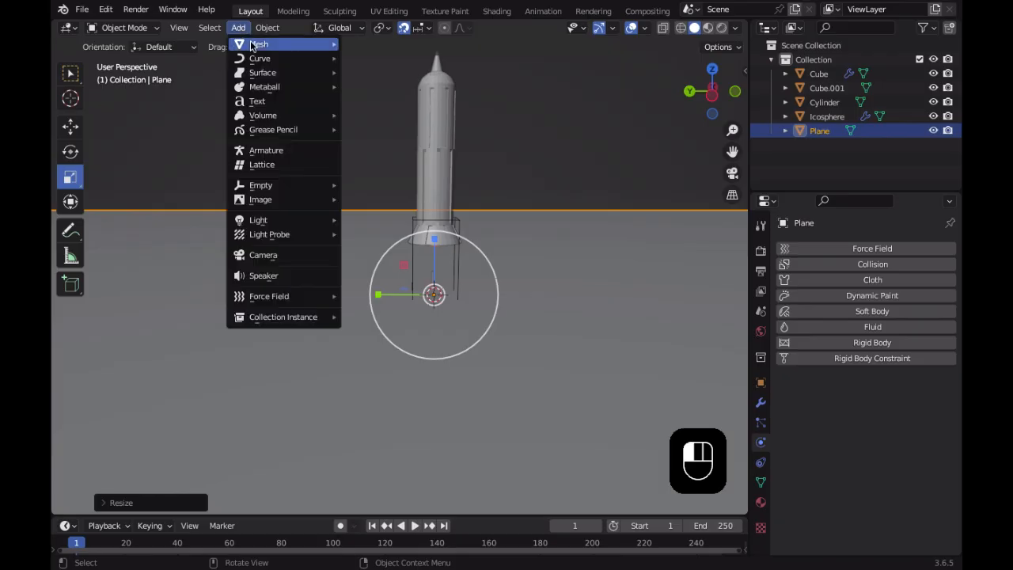
mouse_move(255, 44)
click(383, 86)
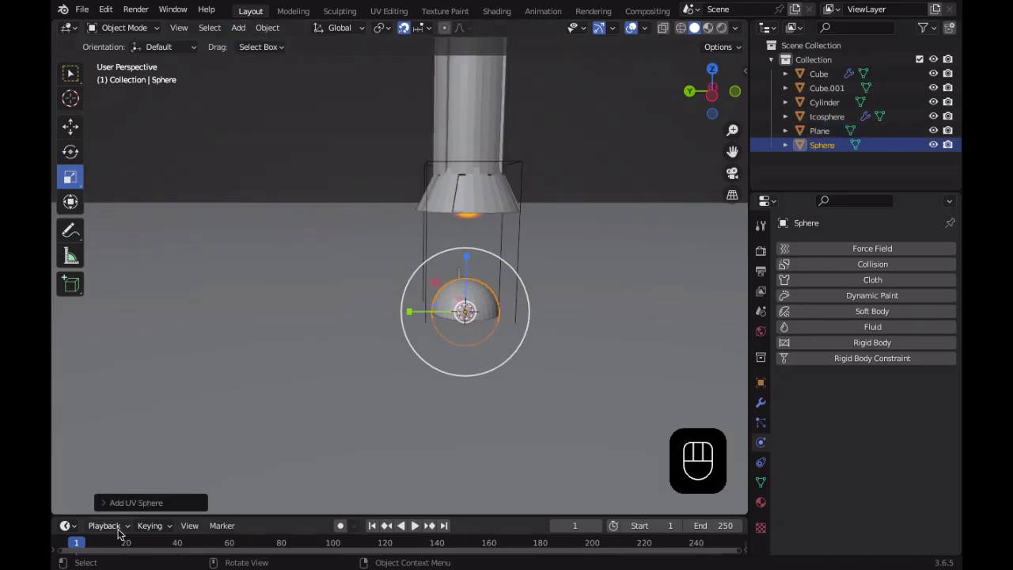
click(103, 503)
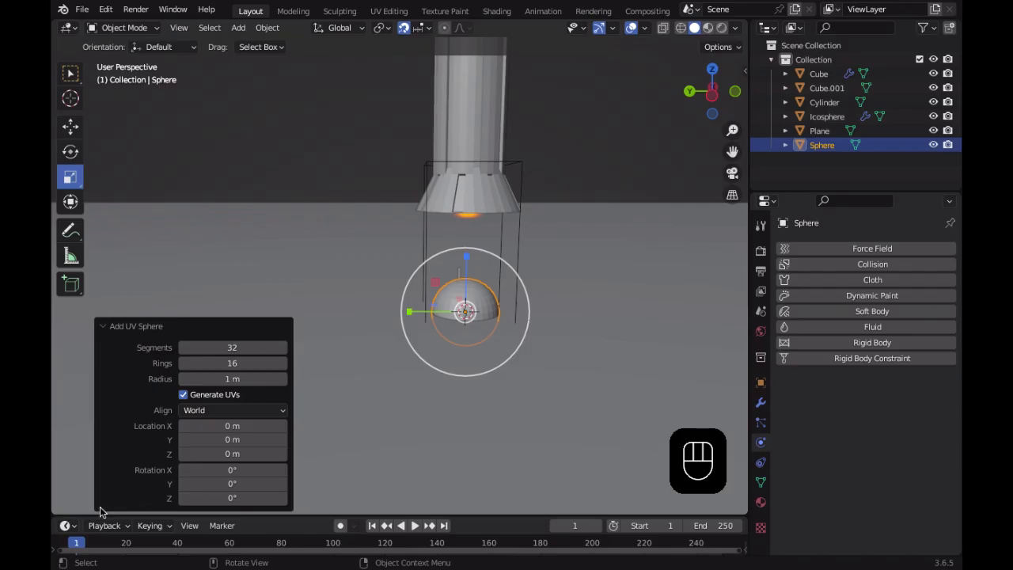
click(243, 346)
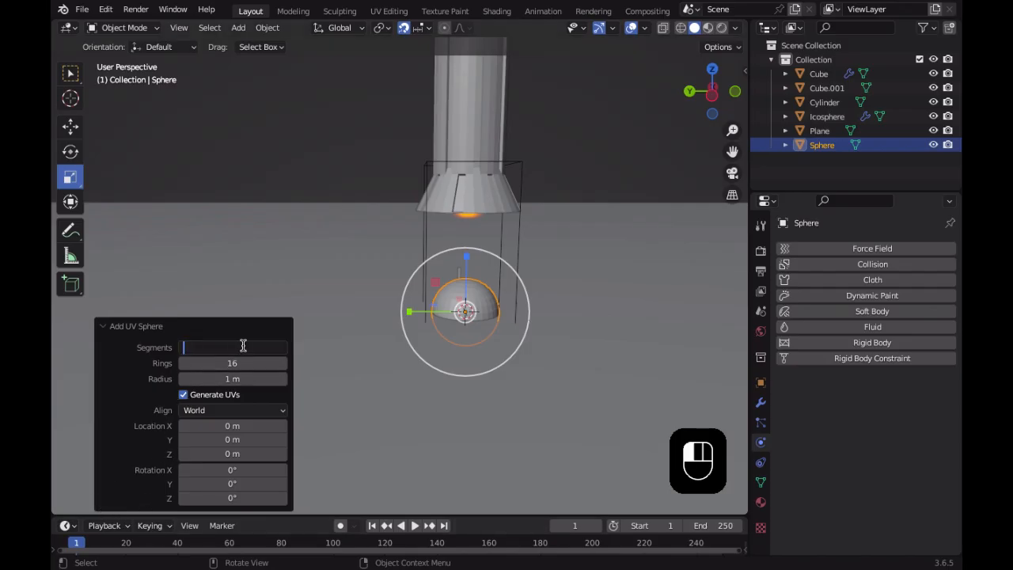
text(300)
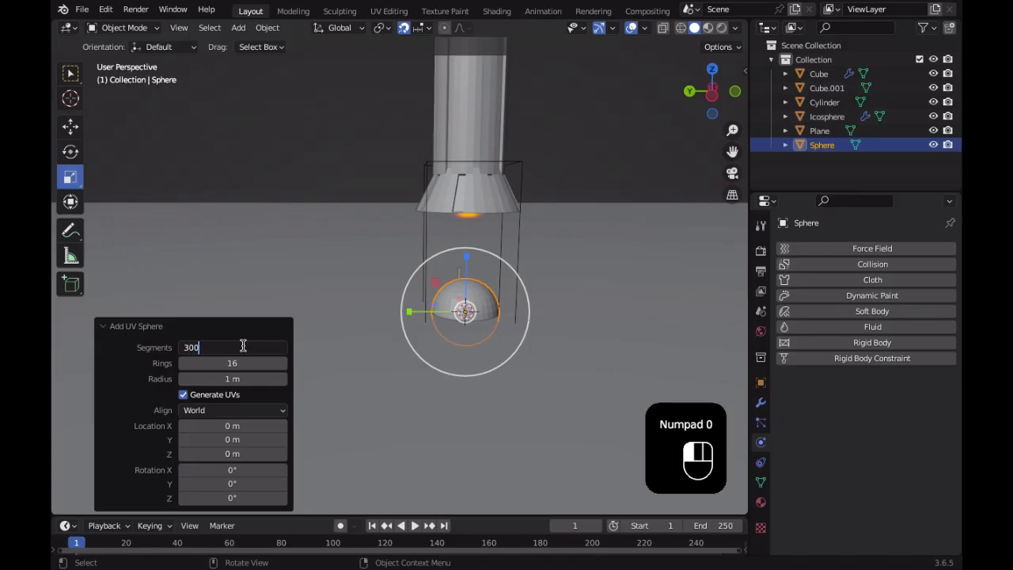
click(232, 363)
text(300)
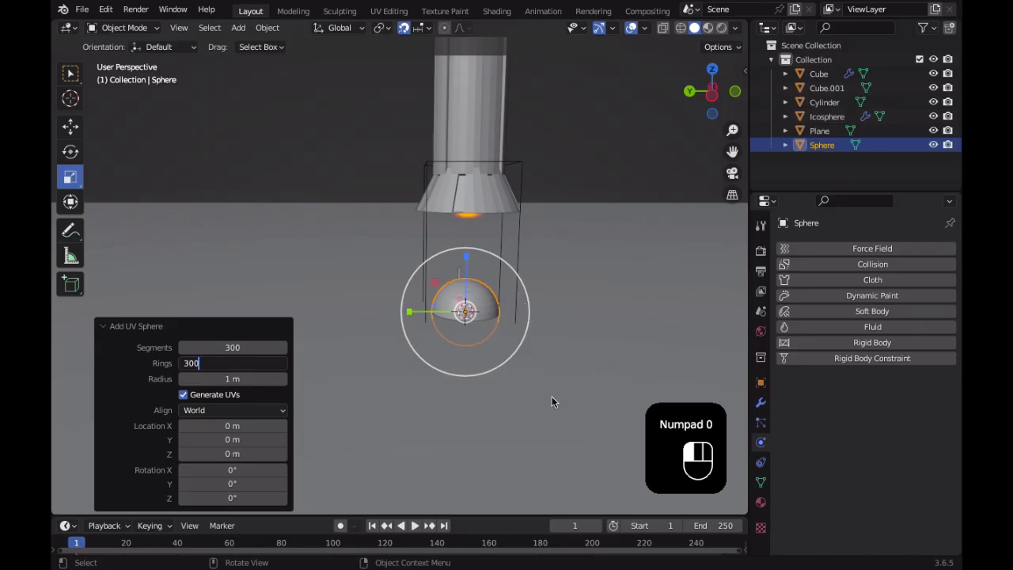
click(478, 325)
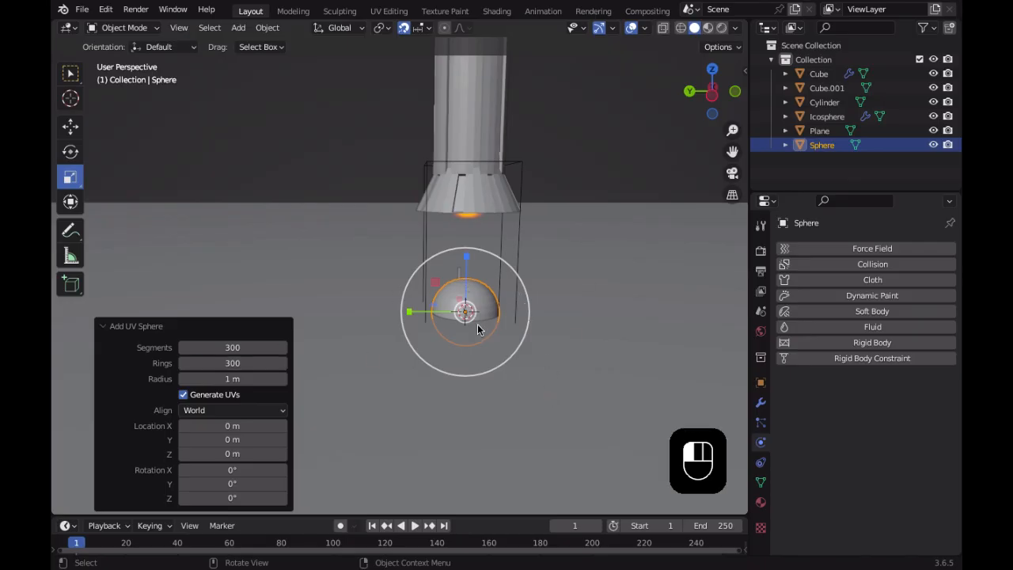
Scale the sphere by about 16 on X and Y only, forming a wide flat mound, and deselect it
middle_drag(483, 356, 472, 372)
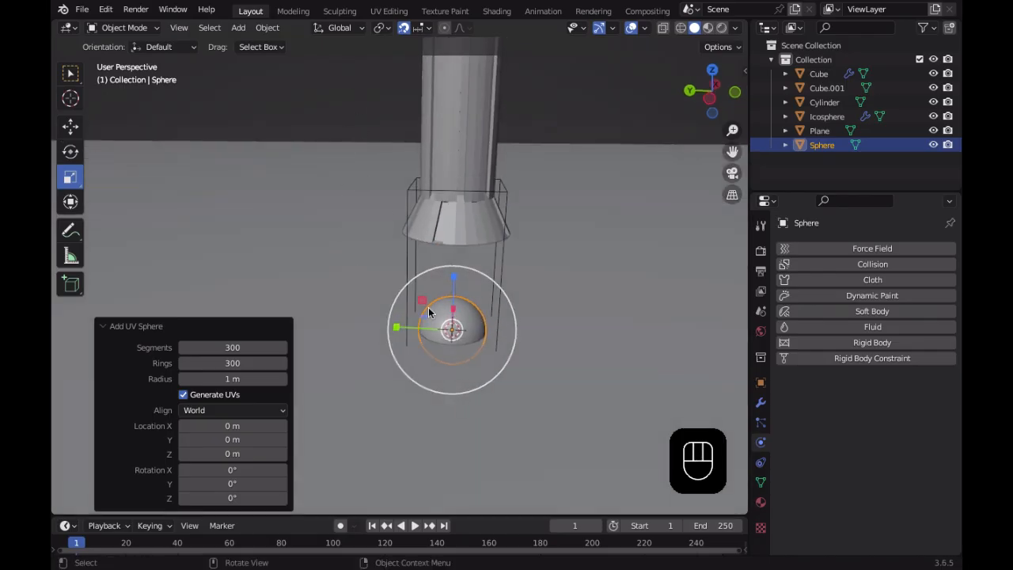
scroll(419, 378, down, 5)
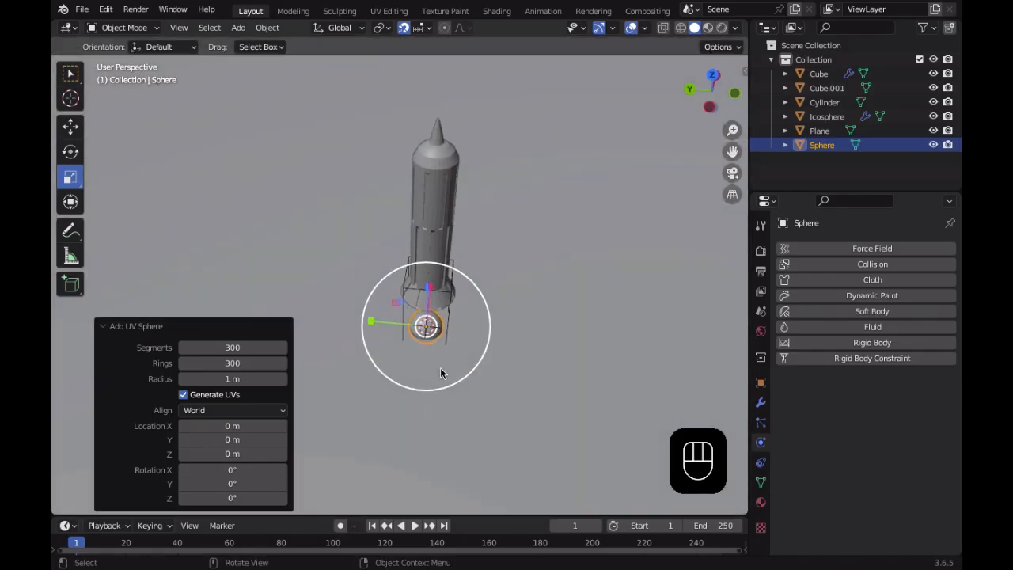
middle_drag(466, 391, 293, 411)
drag(406, 270, 332, 408)
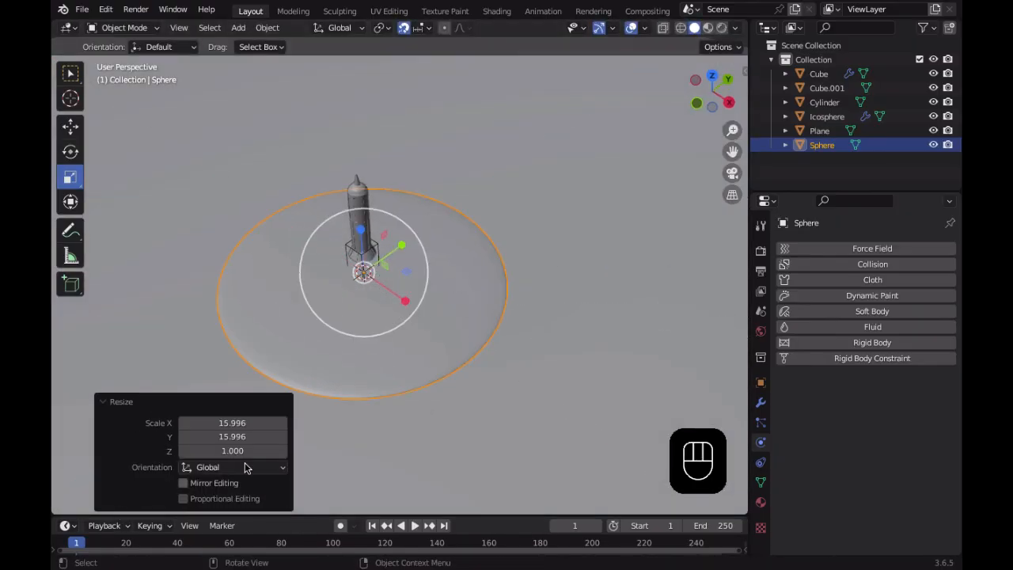
middle_drag(482, 287, 434, 386)
scroll(431, 380, down, 4)
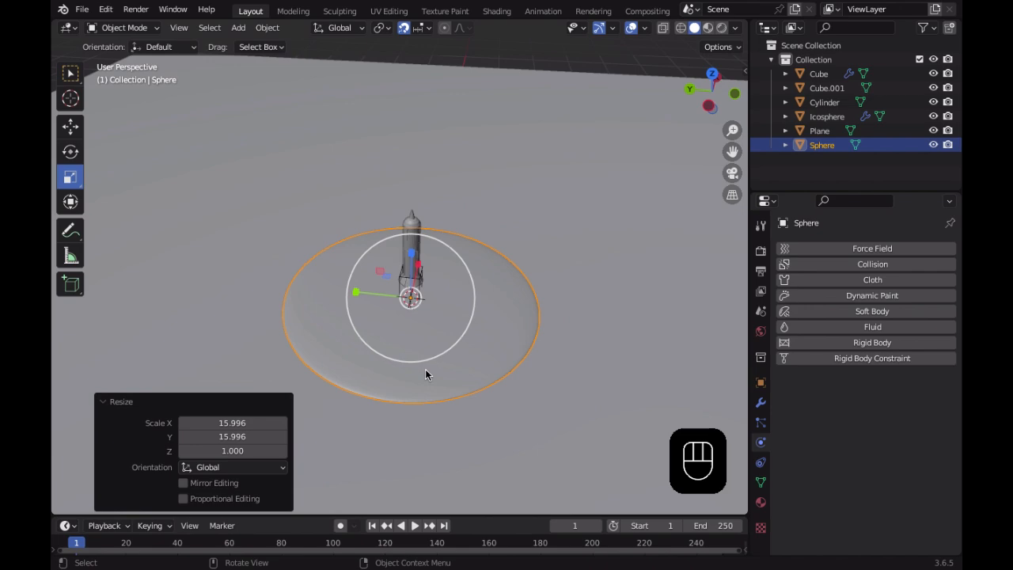
scroll(420, 362, up, 3)
mouse_move(418, 361)
middle_down()
mouse_move(387, 227)
mouse_move(320, 316)
mouse_move(334, 381)
mouse_move(342, 353)
mouse_move(418, 357)
middle_up()
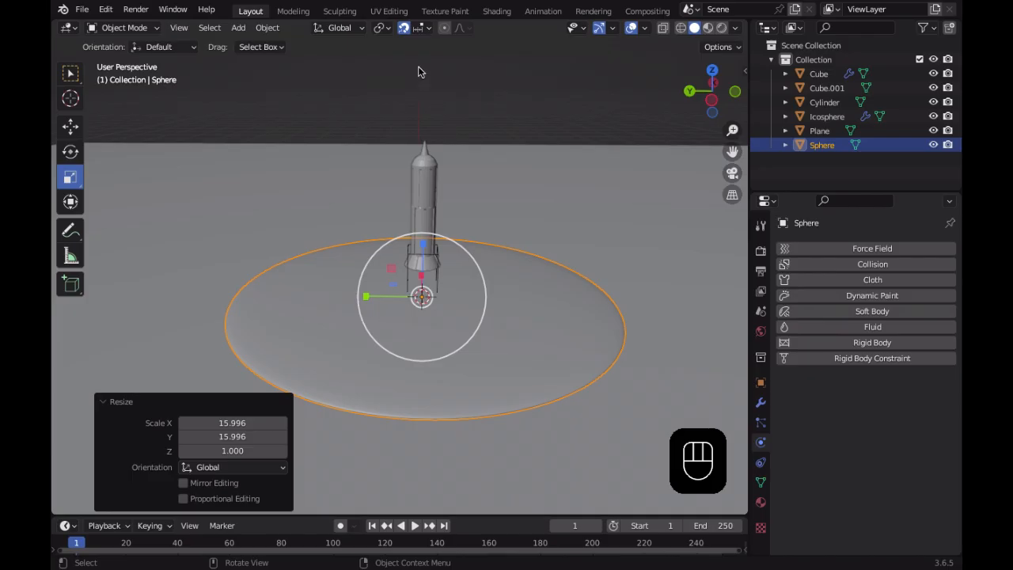
click(566, 113)
Raise the thin upright bar beside the rocket nozzle along Z so it clears the mound
middle_drag(550, 197, 495, 202)
scroll(489, 348, up, 4)
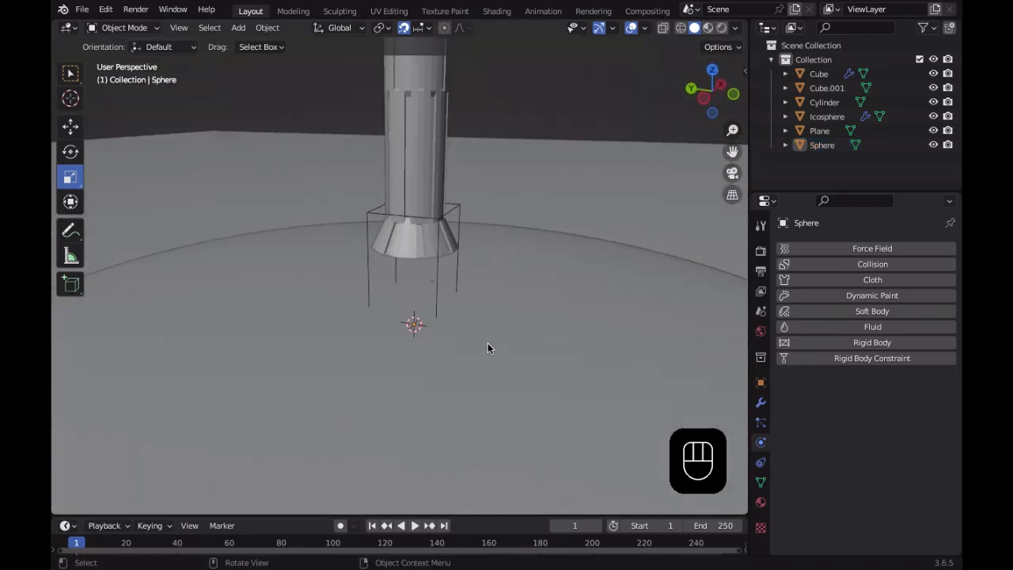
scroll(484, 346, up, 2)
middle_drag(480, 344, 298, 332)
click(298, 274)
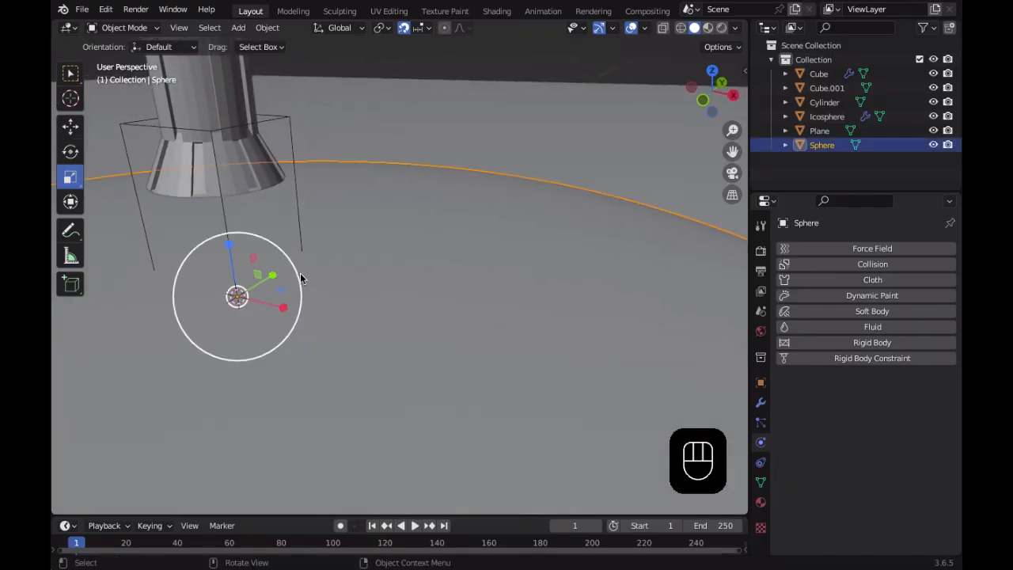
click(300, 277)
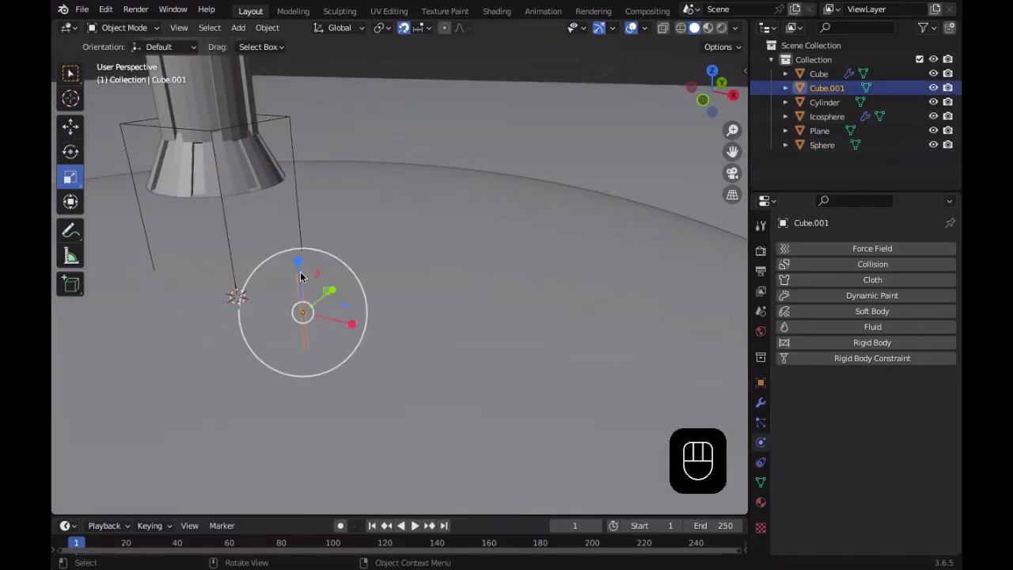
click(71, 125)
drag(295, 257, 297, 73)
Isolate the selection to the Fire + Smoke flow icosphere inside the rocket nozzle
middle_drag(380, 262, 475, 342)
click(441, 357)
scroll(441, 357, down, 5)
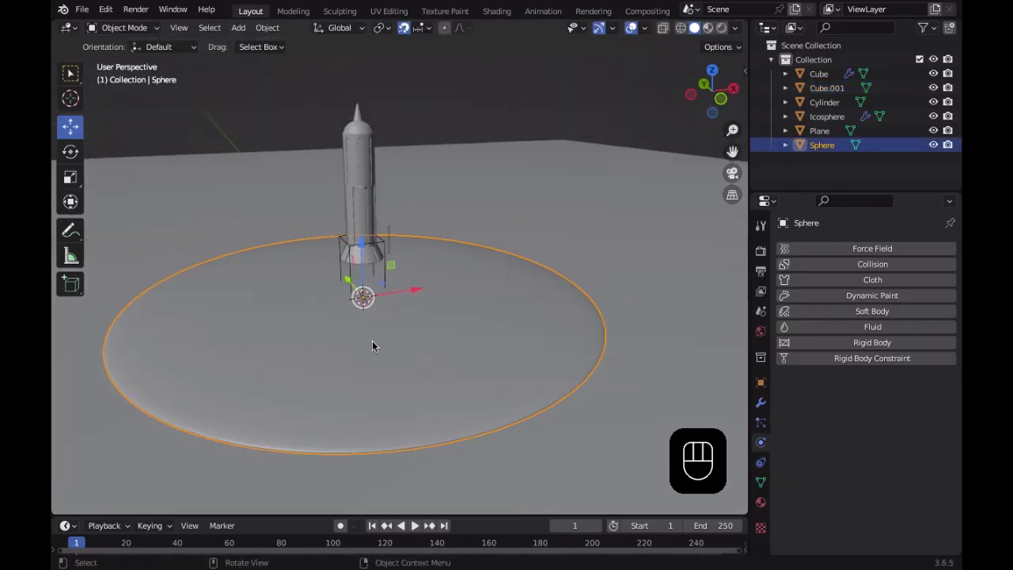
scroll(361, 301, up, 4)
middle_drag(344, 276, 422, 406)
click(411, 274)
scroll(417, 292, up, 6)
shift+click(421, 404)
shift+click(421, 405)
shift+click(421, 410)
shift+click(420, 411)
shift+click(420, 411)
shift+click(404, 346)
middle_drag(404, 346, 449, 406)
middle_drag(471, 306, 472, 281)
shift+click(408, 442)
scroll(474, 316, down, 9)
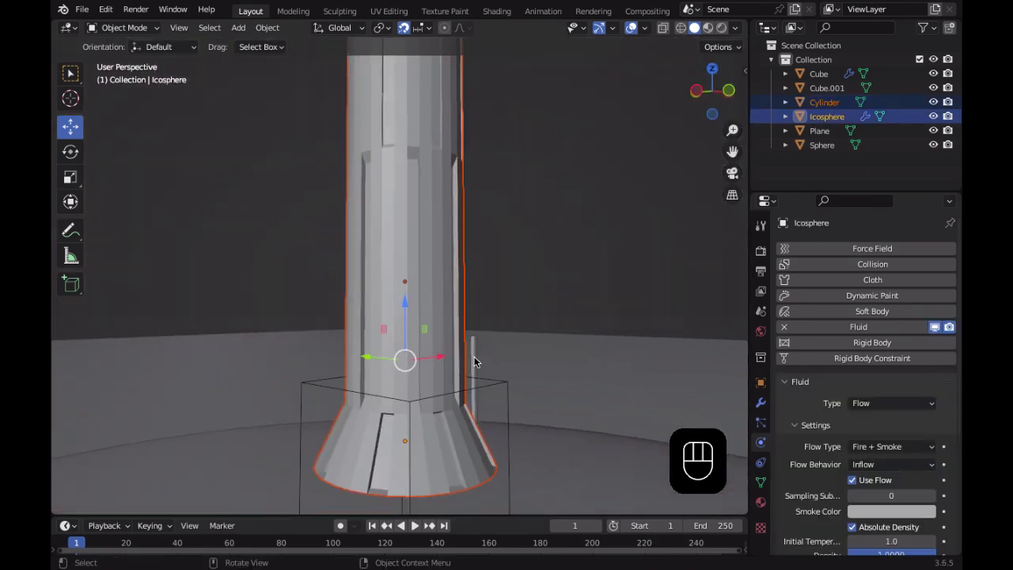
scroll(452, 382, up, 2)
middle_drag(440, 356, 419, 271)
shift+click(418, 273)
shift+click(418, 273)
shift+click(418, 273)
shift+click(418, 274)
middle_drag(418, 274, 473, 332)
shift+click(442, 230)
shift+click(442, 228)
middle_drag(442, 227, 546, 400)
shift+click(546, 401)
shift+click(545, 402)
shift+click(539, 317)
shift+click(537, 318)
shift+click(529, 327)
middle_drag(523, 363, 346, 378)
shift+click(301, 392)
shift+click(301, 389)
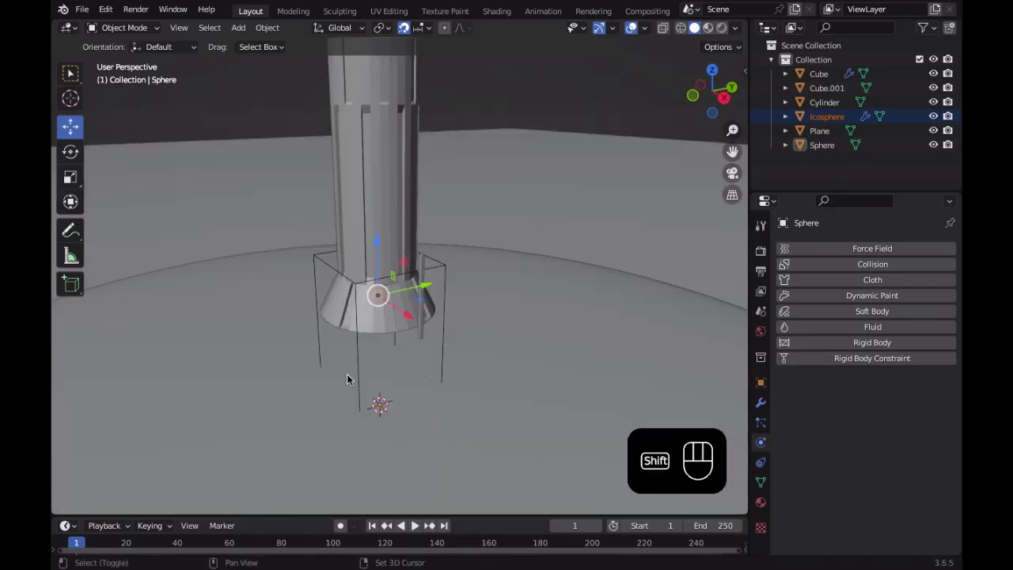
Add the fluid domain cube and the rocket cylinder to the selection, raise all three along Z above the mound, and deselect them
shift+click(358, 365)
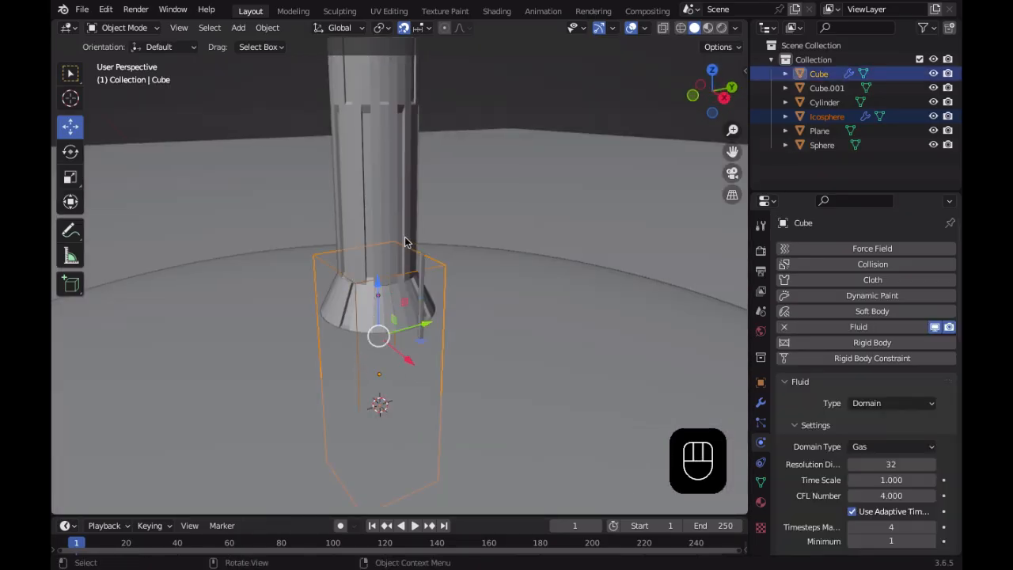
shift+click(389, 212)
key(g)
key(z)
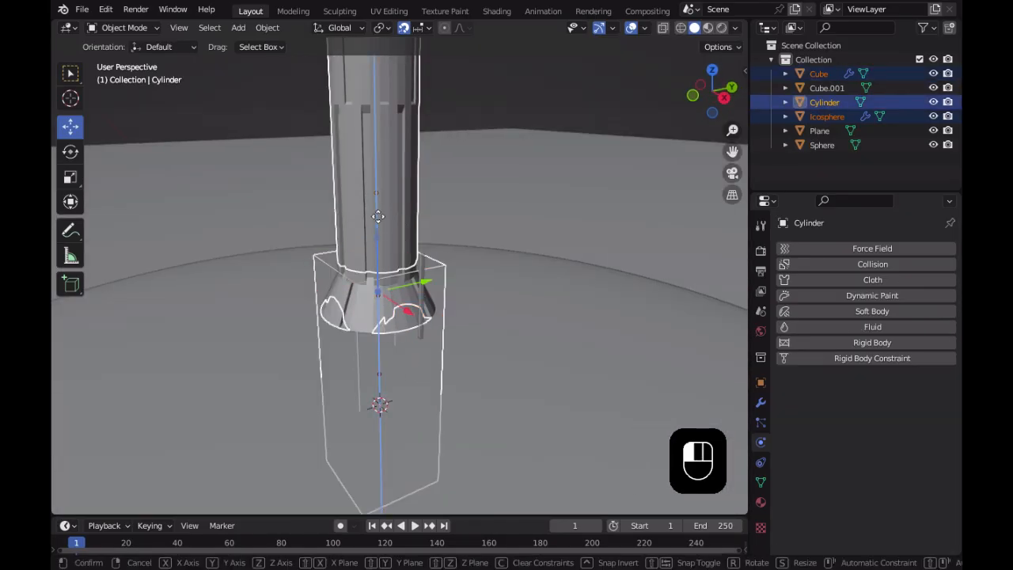
click(365, 75)
middle_drag(365, 75, 389, 61)
drag(388, 61, 390, 138)
middle_drag(491, 186, 527, 198)
click(571, 233)
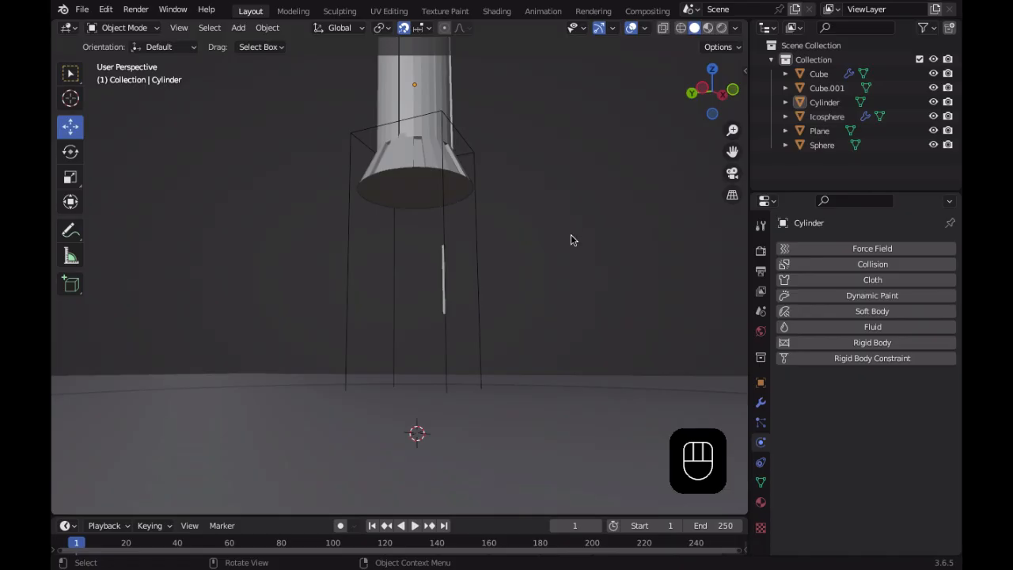
Play the fire simulation to check the flame below the nozzle, stop it and return to frame 1
key(space)
middle_drag(570, 236, 543, 288)
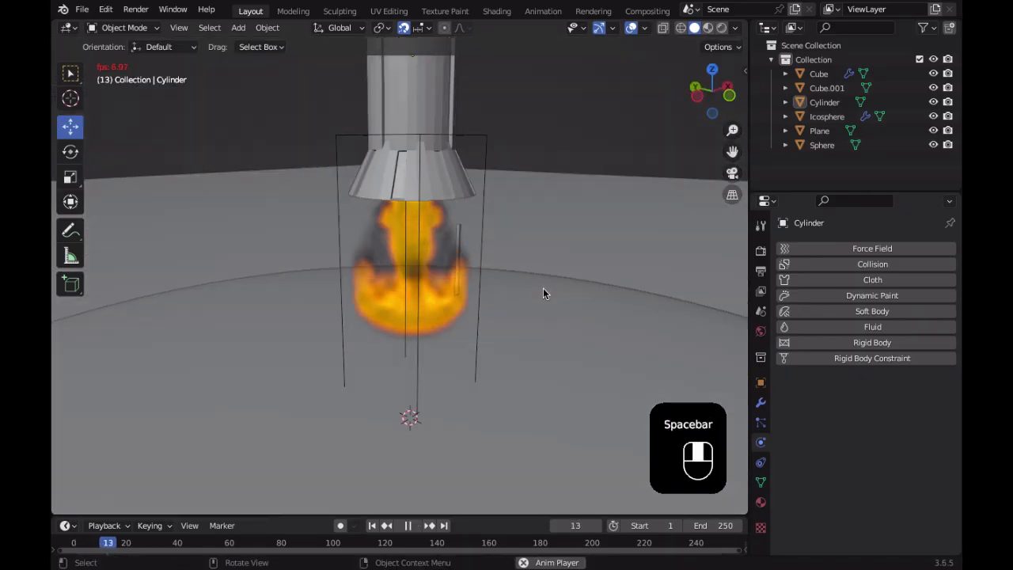
middle_drag(532, 357, 430, 349)
key(space)
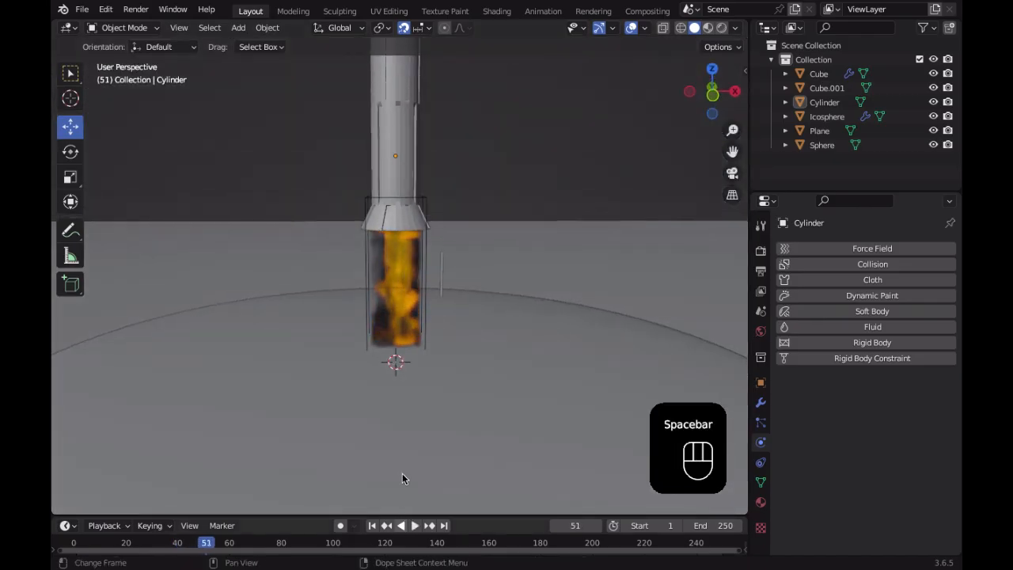
click(356, 525)
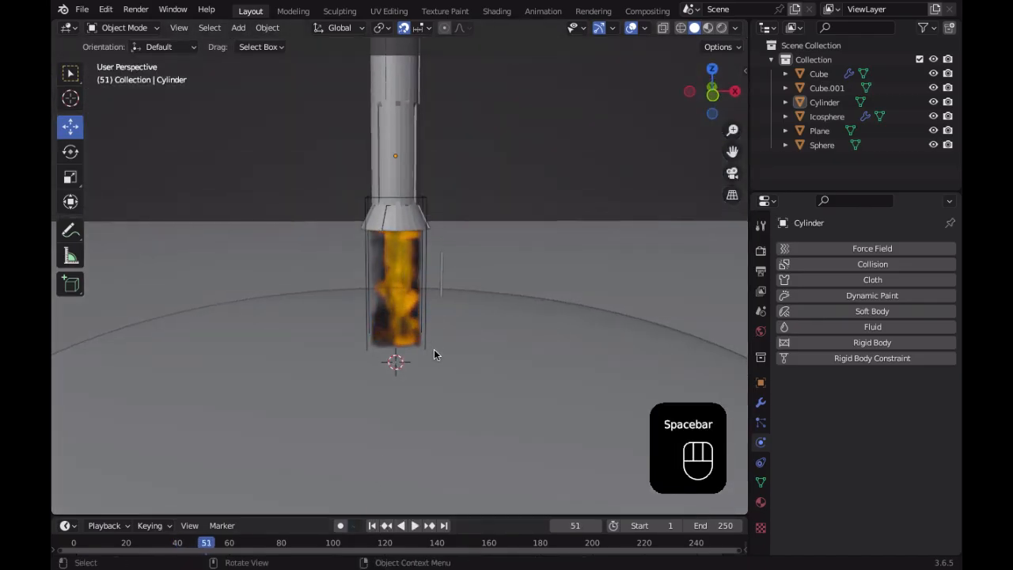
click(372, 525)
Select the ground plane and the flattened sphere together and switch to the Sculpting workspace
middle_drag(543, 402, 487, 317)
click(487, 317)
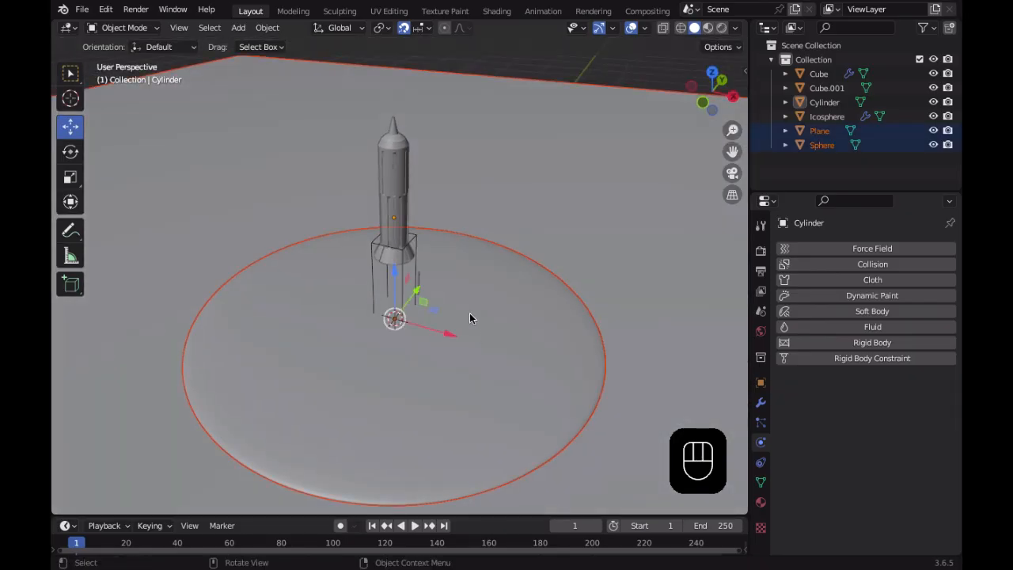
scroll(475, 333, up, 2)
scroll(451, 371, down, 4)
middle_drag(517, 364, 467, 275)
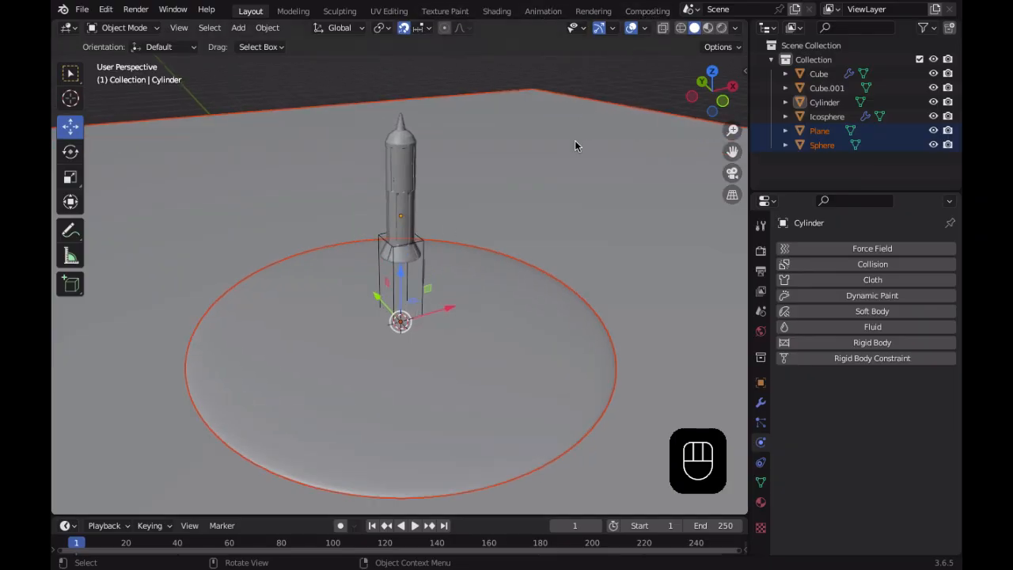
click(345, 12)
Try to sculpt the ground around the mound with the Draw brush at 50 px radius and 0.500 strength
mouse_move(454, 372)
middle_down()
mouse_move(448, 327)
mouse_move(461, 349)
mouse_move(529, 319)
mouse_move(515, 327)
mouse_move(511, 348)
middle_up()
scroll(467, 356, down, 4)
scroll(508, 395, up, 3)
scroll(508, 395, down, 3)
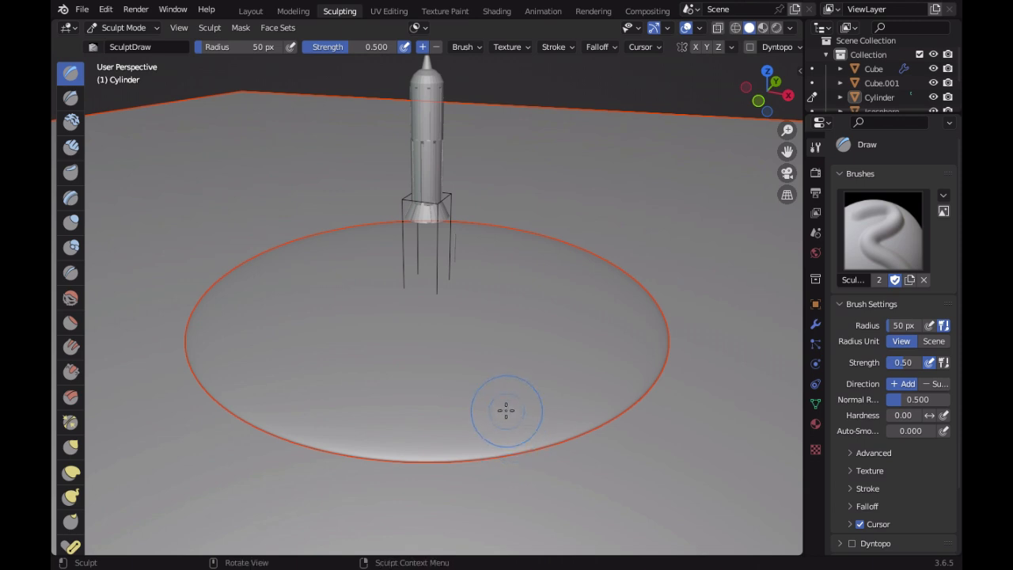
drag(619, 500, 639, 486)
drag(757, 355, 628, 500)
mouse_move(698, 387)
mouse_down()
mouse_move(606, 520)
mouse_move(581, 478)
mouse_up()
Return to the Layout workspace, reduce the selection to the flattened sphere and reopen the Sculpting workspace
click(250, 10)
click(560, 149)
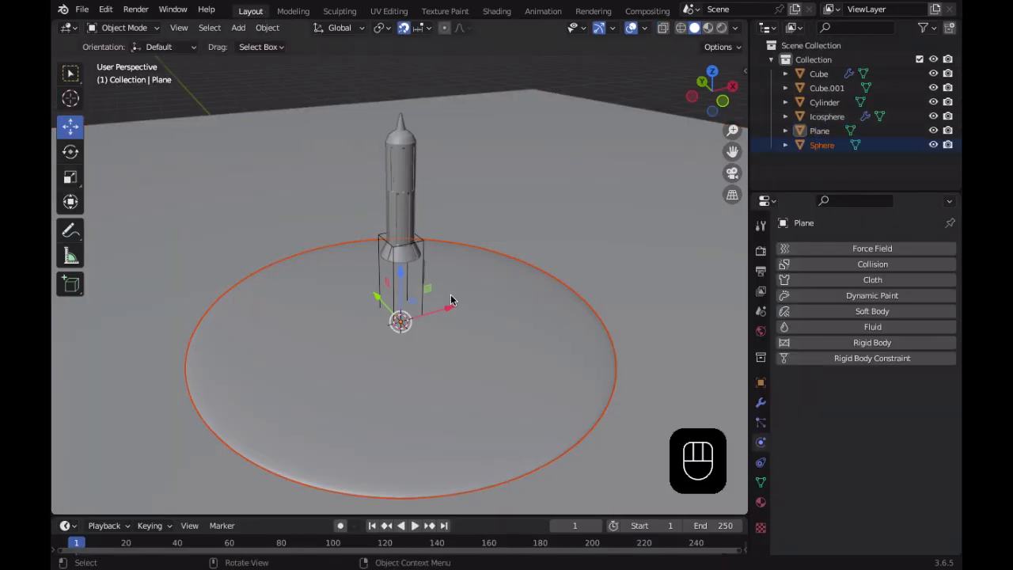
click(340, 10)
Try several Draw brush strokes across the flattened sphere's surface in Sculpt Mode
scroll(561, 366, up, 3)
scroll(554, 401, down, 3)
mouse_move(466, 392)
mouse_down()
mouse_move(502, 381)
mouse_move(515, 355)
mouse_move(465, 398)
mouse_up()
scroll(527, 414, up, 4)
middle_drag(528, 414, 547, 392)
drag(554, 404, 576, 425)
drag(423, 489, 425, 446)
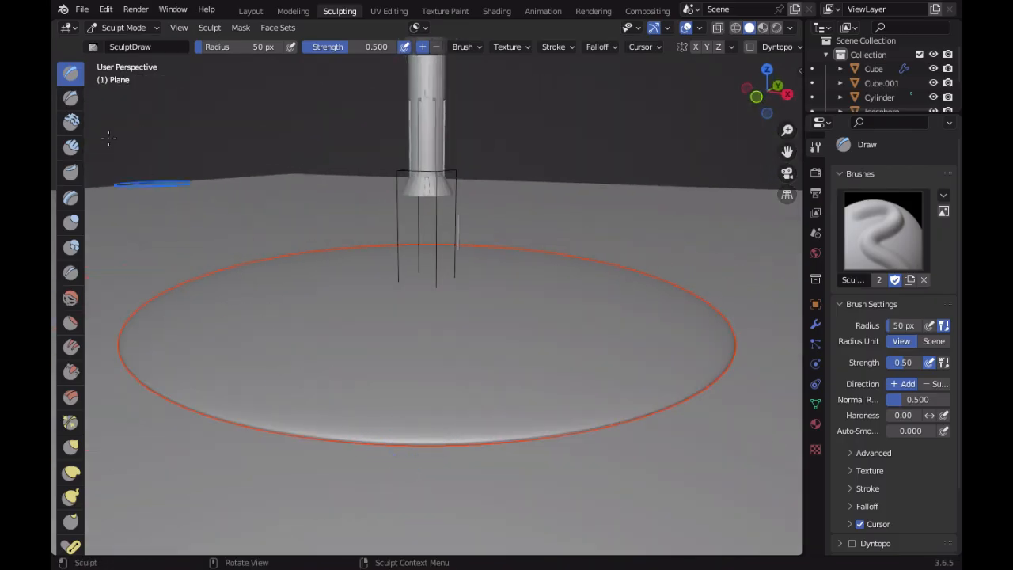
drag(383, 317, 512, 402)
Switch to Edit Mode and back to Sculpt Mode, and try another Draw stroke on the mound
key(Tab)
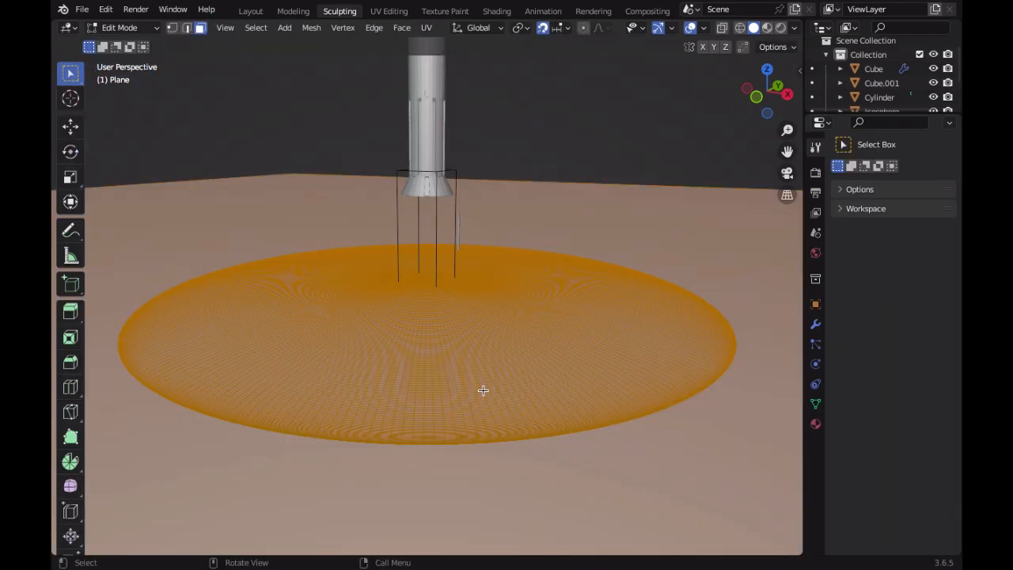
drag(435, 391, 501, 417)
key(Tab)
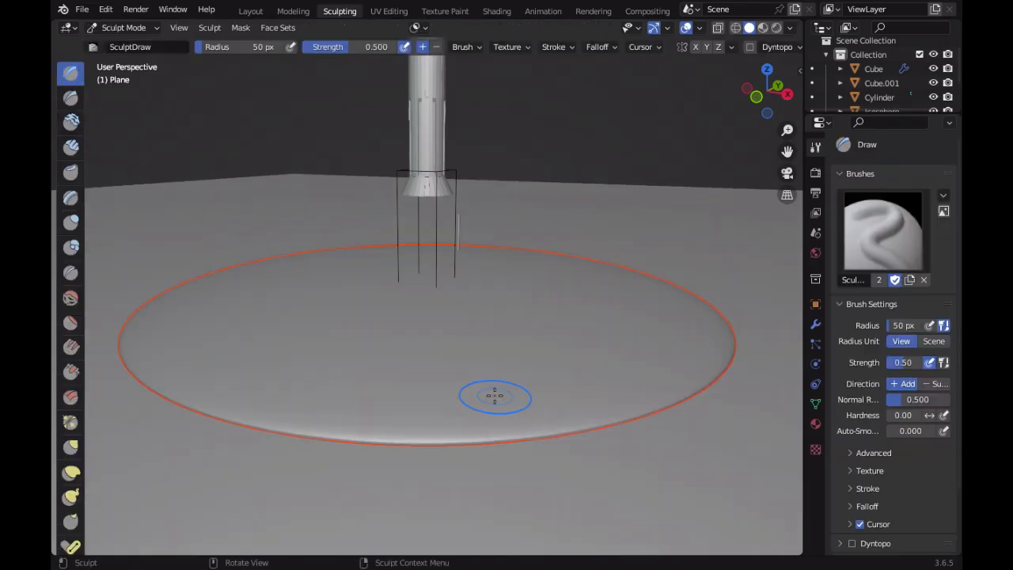
drag(479, 383, 411, 404)
scroll(454, 468, up, 4)
scroll(475, 480, down, 3)
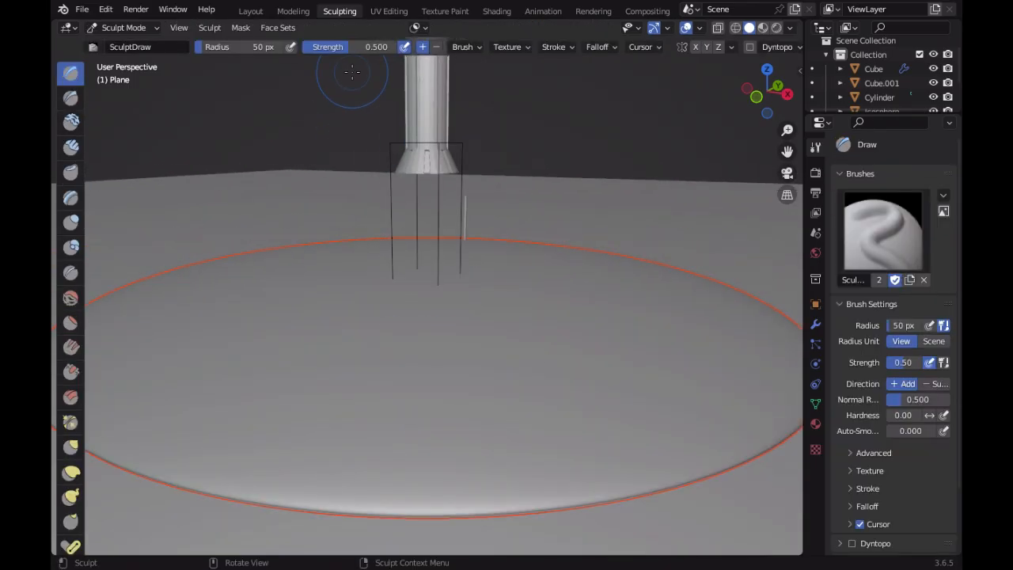
Raise the Draw brush strength to 1.000 and try several strokes on the flattened sphere's surface
drag(361, 49, 409, 49)
drag(464, 496, 465, 497)
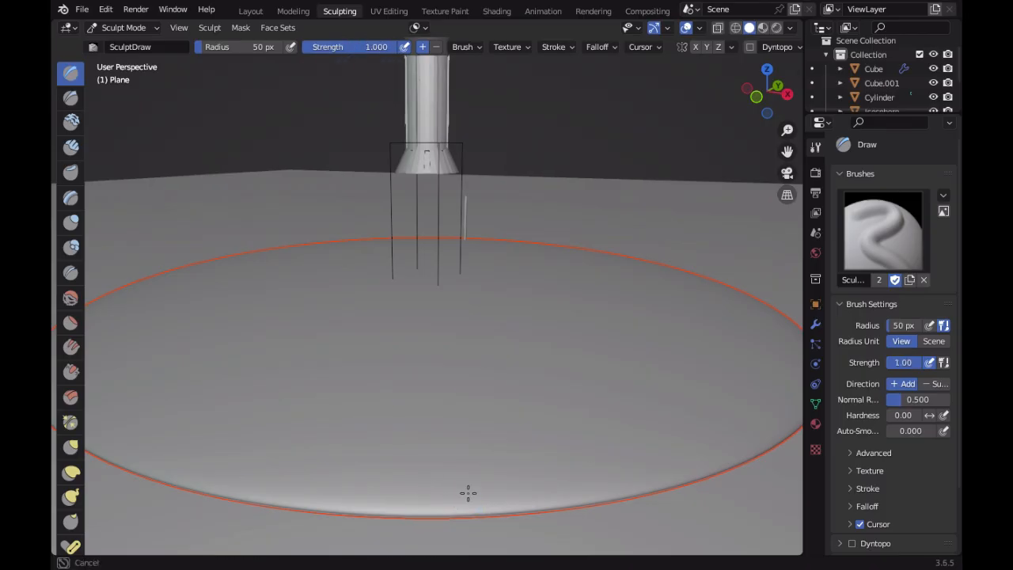
drag(552, 452, 499, 454)
scroll(499, 468, up, 3)
shift+middle_drag(502, 496, 491, 399)
drag(493, 398, 536, 399)
middle_drag(509, 474, 685, 499)
scroll(657, 486, down, 7)
mouse_move(522, 453)
middle_down()
mouse_move(498, 420)
mouse_move(524, 397)
mouse_move(511, 414)
middle_up()
drag(473, 282, 473, 282)
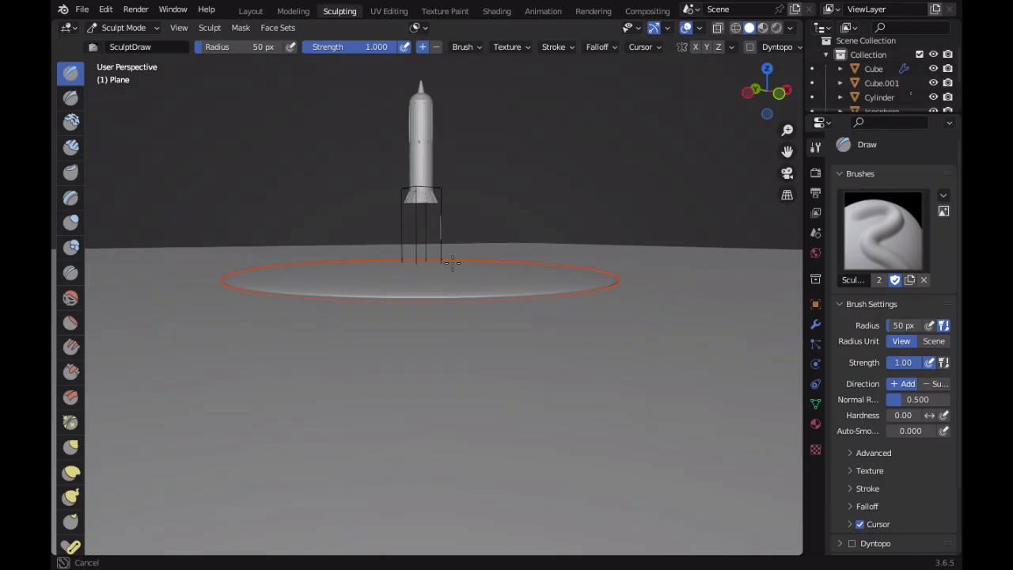
Switch to the Draw Sharp brush and try strokes at 0.500 strength along the lower part of the flattened sphere
scroll(533, 391, up, 3)
middle_drag(534, 391, 506, 448)
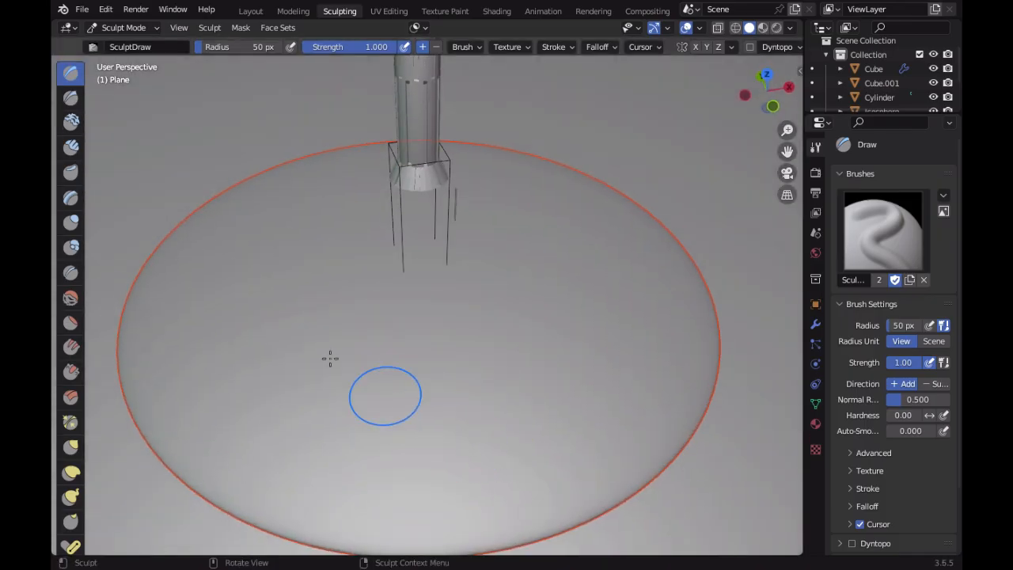
click(71, 97)
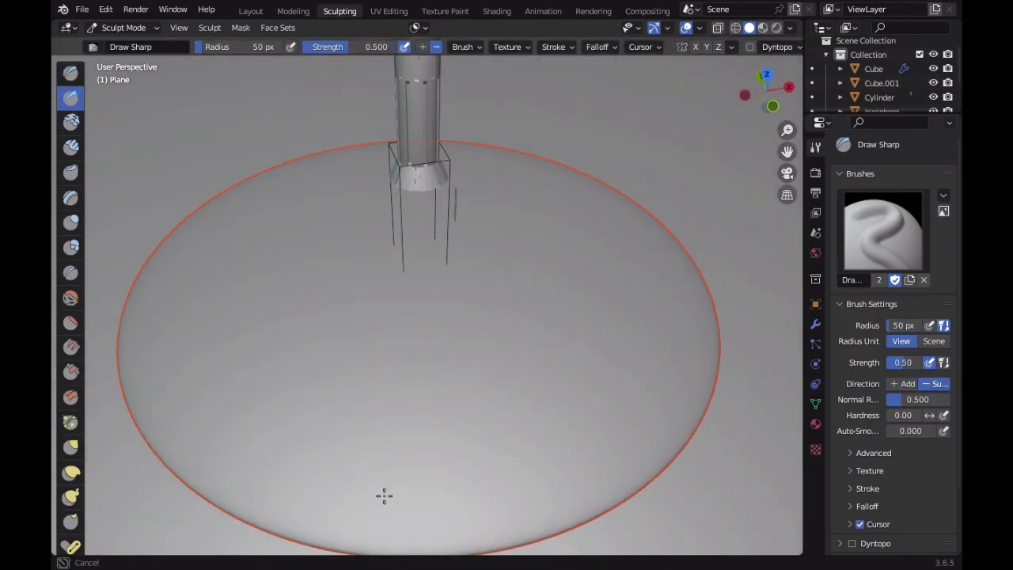
drag(643, 557, 685, 552)
drag(632, 494, 605, 444)
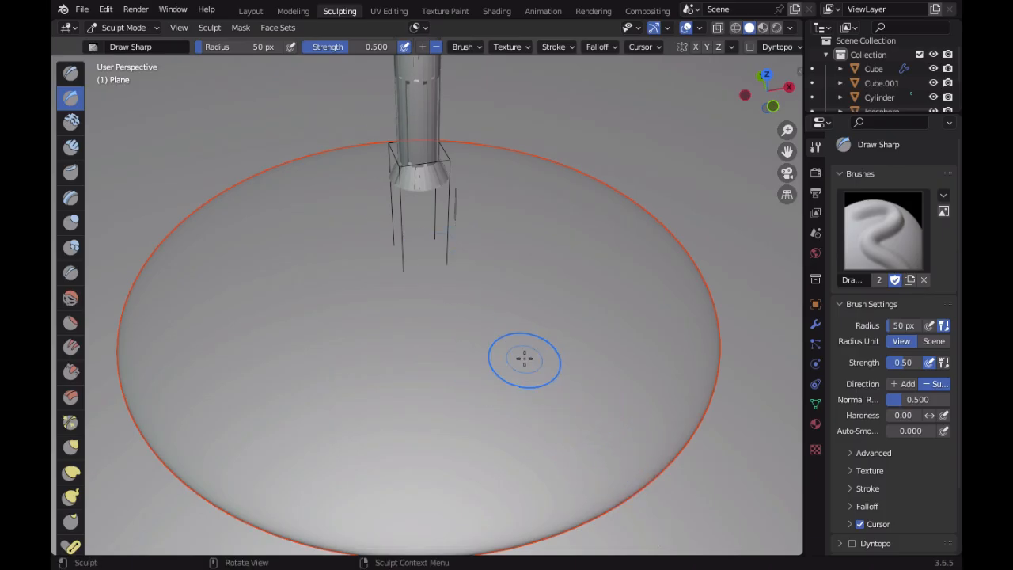
Save the scene to the Desktop as "Rocket Animation Tutorial.blend"
key(ctrl+s)
double_click(334, 502)
key(BackSpace)
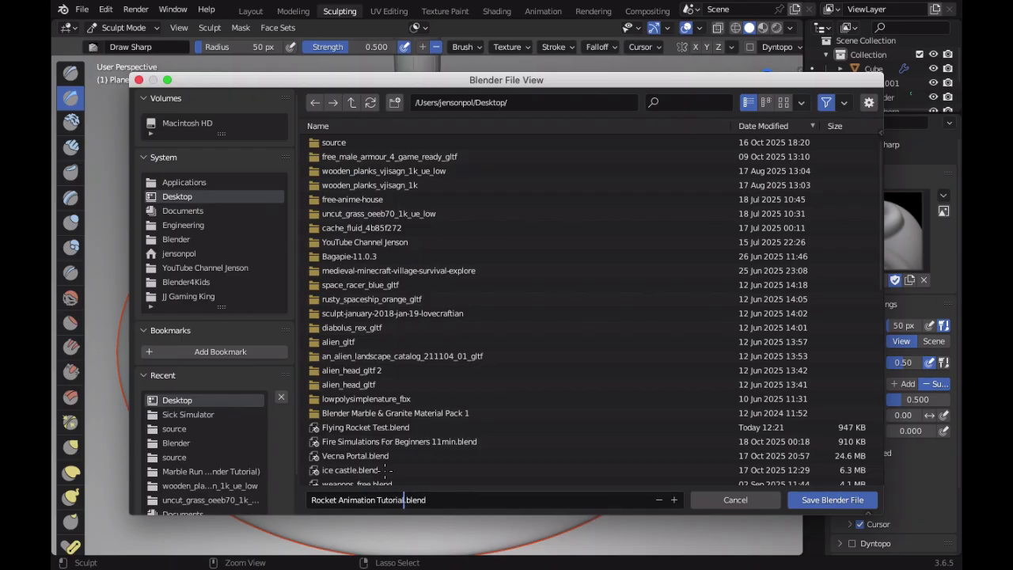
key(Return)
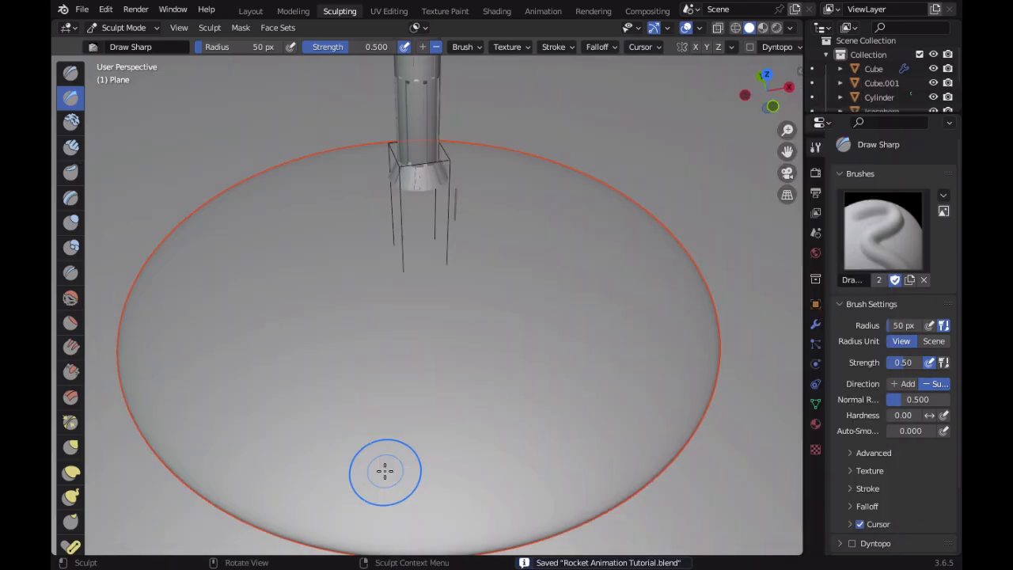
Try two more Draw Sharp strokes across the flattened sphere
drag(535, 353, 546, 395)
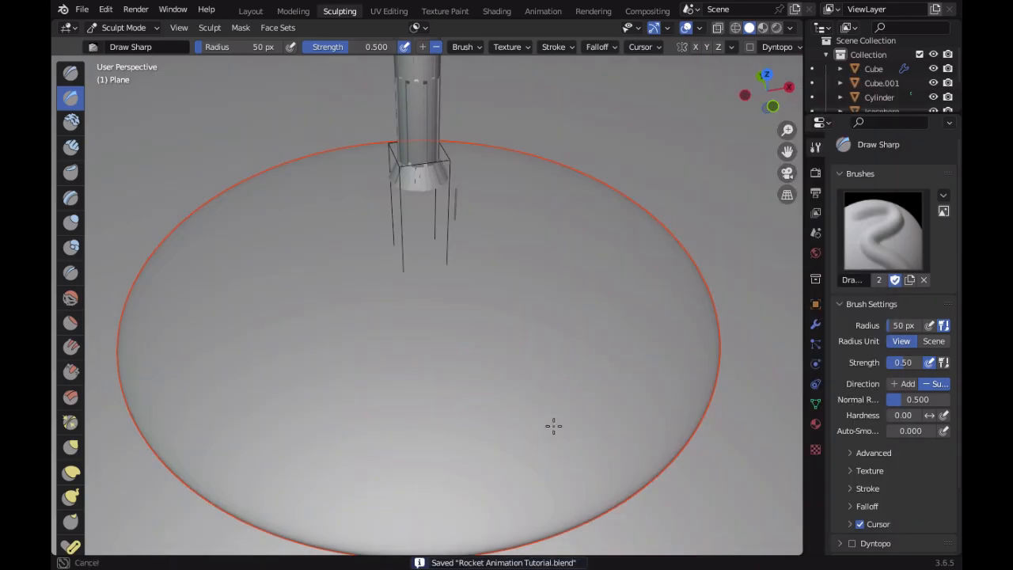
drag(618, 504, 577, 430)
scroll(554, 427, down, 3)
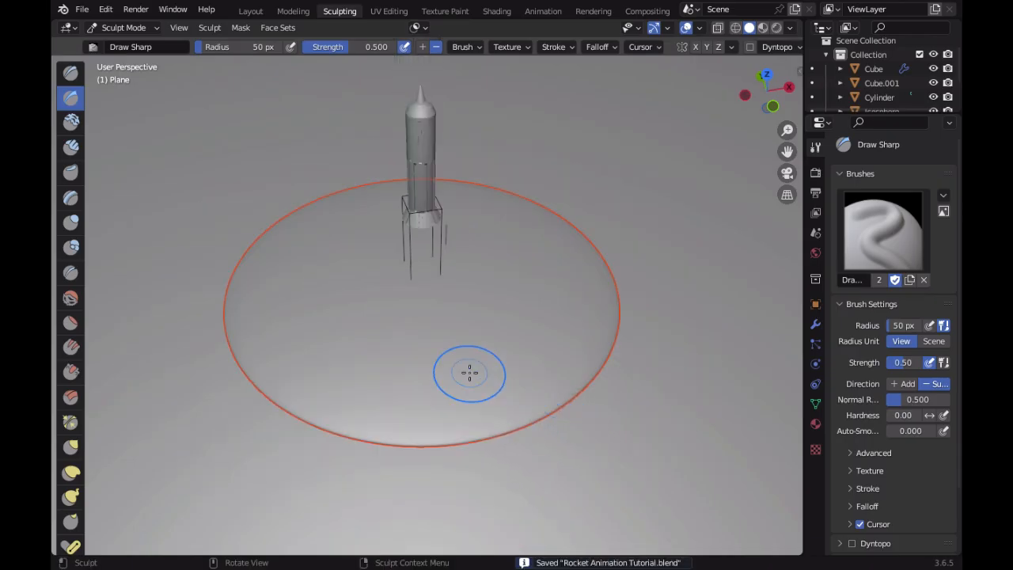
Return to the Layout workspace and apply Shade Smooth to the flattened sphere
click(250, 10)
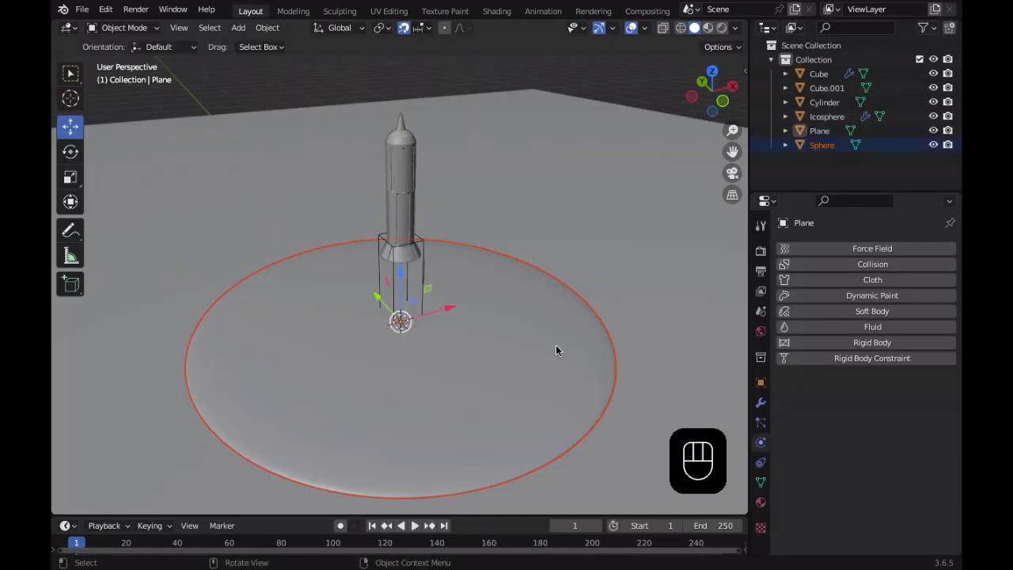
middle_drag(491, 459, 518, 446)
scroll(511, 438, down, 3)
right_click(484, 388)
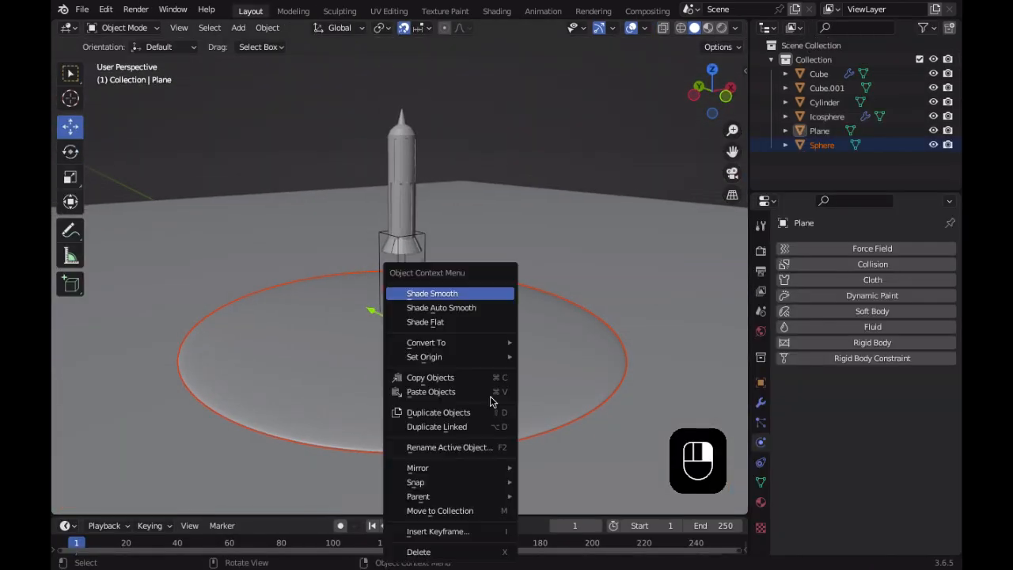
click(454, 294)
right_click(320, 416)
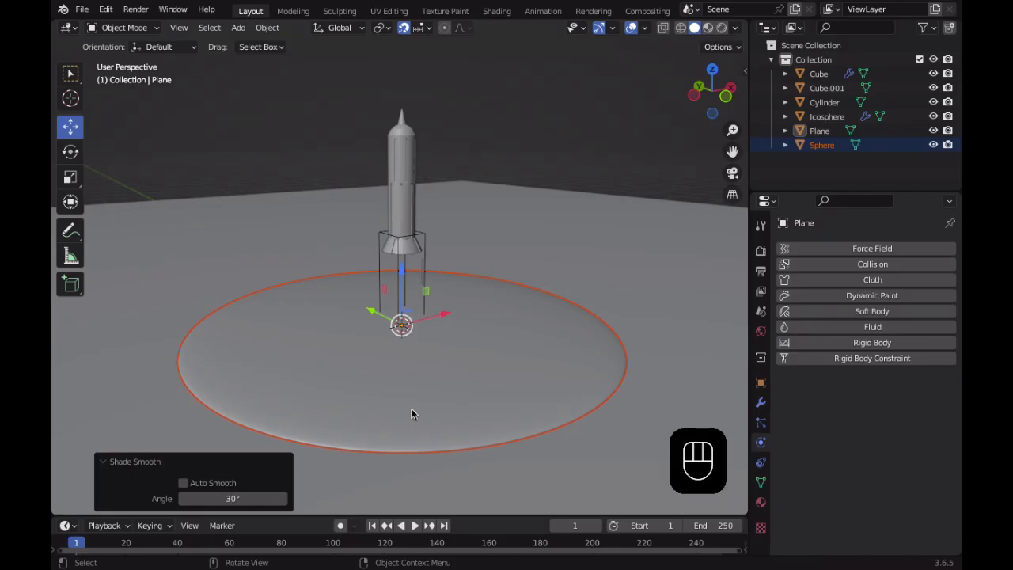
Apply the flattened sphere's scale transform
key(super+a)
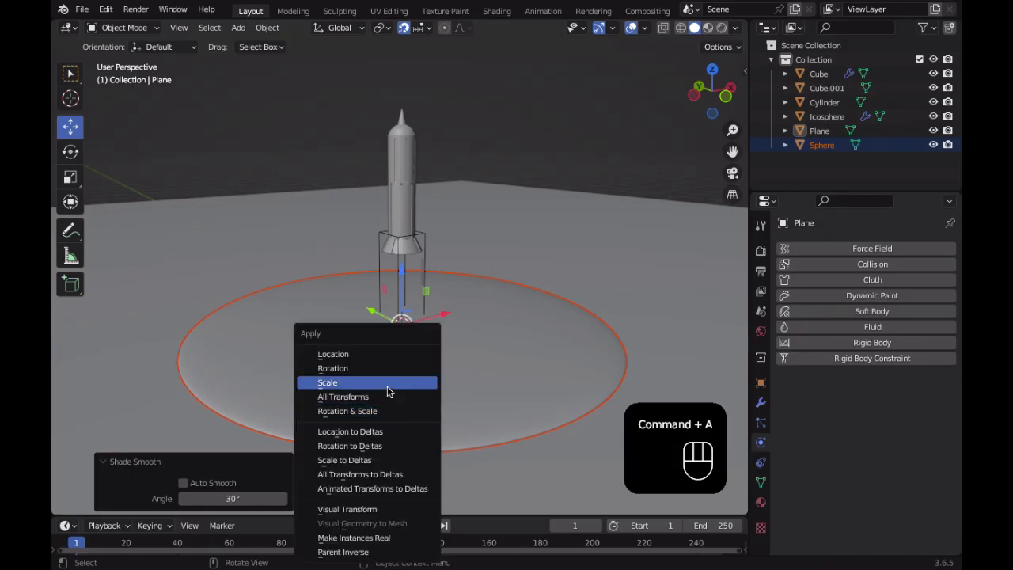
click(387, 385)
scroll(456, 478, up, 2)
scroll(356, 315, down, 1)
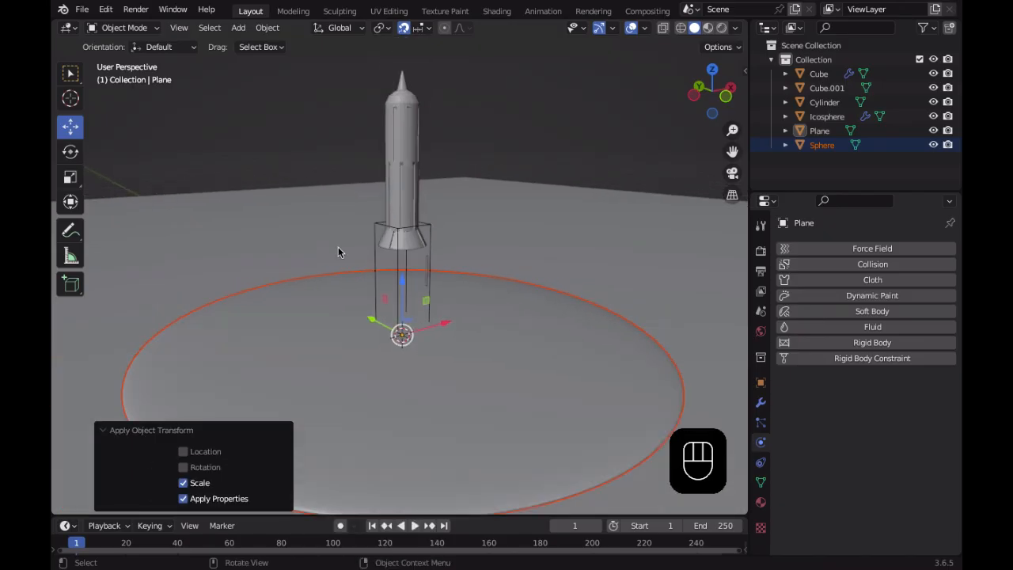
Briefly reopen the Sculpting workspace, return to Layout and delete the flattened sphere
click(355, 11)
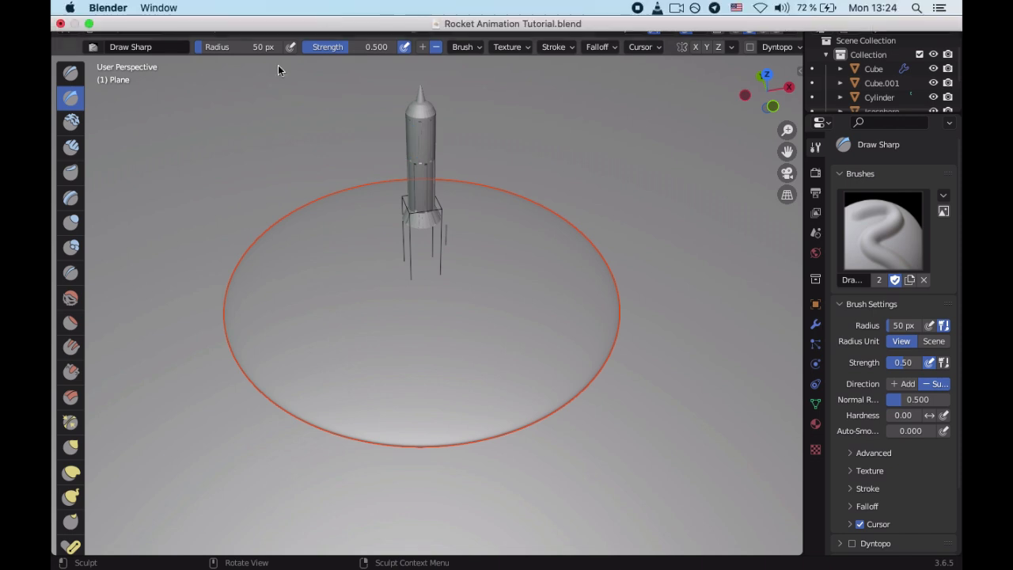
click(250, 11)
scroll(486, 409, up, 3)
scroll(479, 405, down, 3)
key(x)
click(467, 405)
Select the rocket, fire domain, emitter and thin bar together, lower them slightly along Z towards the ground plane and deselect them
middle_drag(464, 314, 356, 236)
scroll(396, 348, up, 4)
middle_drag(398, 349, 519, 348)
drag(256, 128, 467, 301)
scroll(397, 206, up, 3)
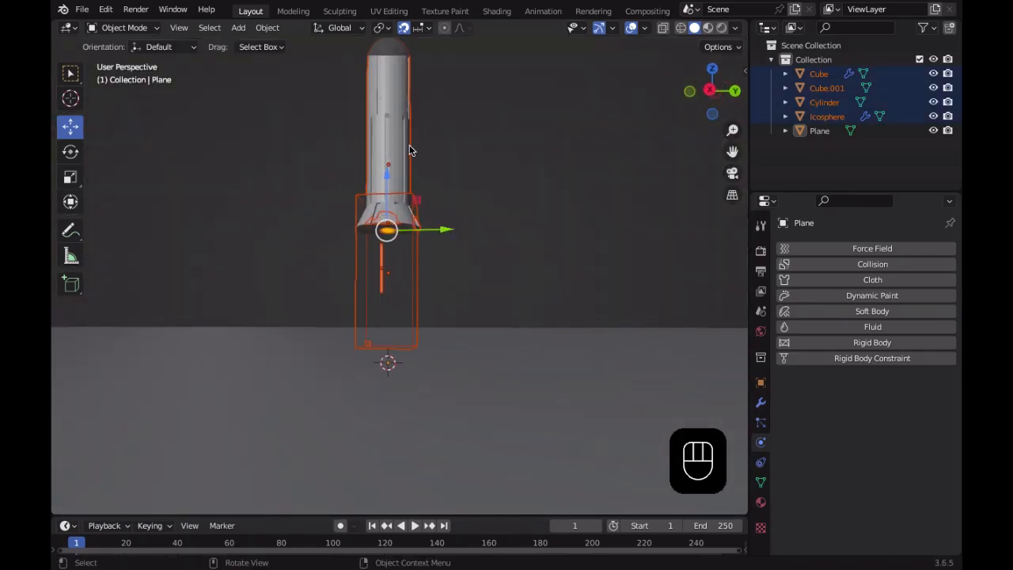
drag(388, 178, 388, 196)
click(538, 254)
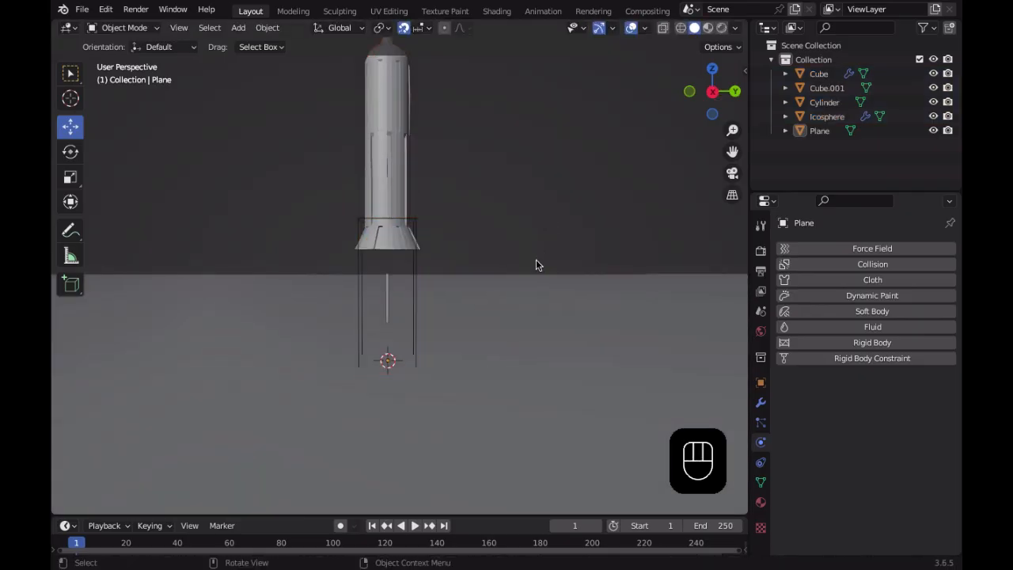
Play the fire simulation, examine the flames under the nozzle from several angles and return the timeline to frame 1
key(space)
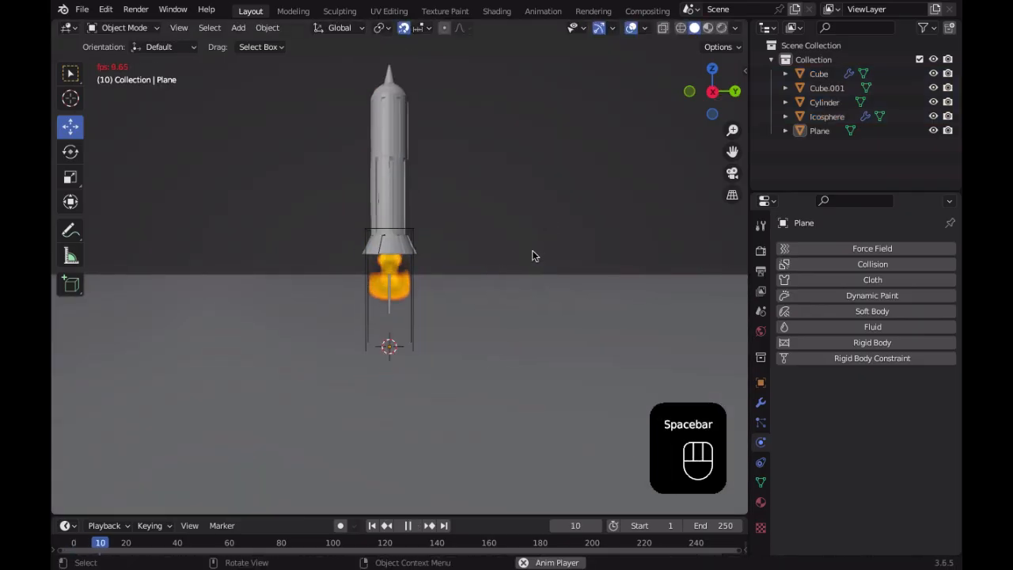
middle_drag(489, 285, 620, 387)
scroll(586, 371, up, 7)
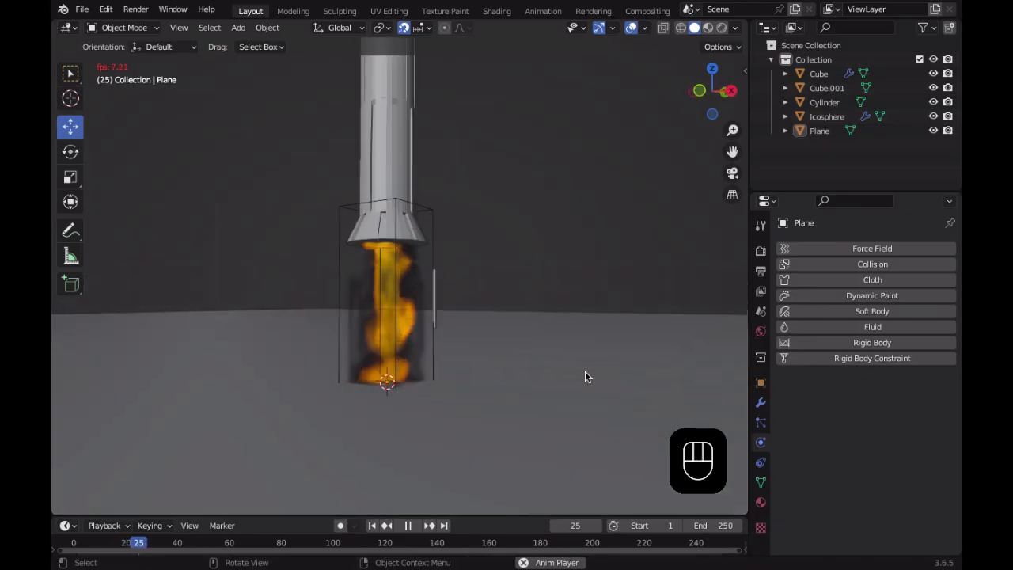
middle_drag(547, 372, 534, 430)
scroll(522, 427, down, 10)
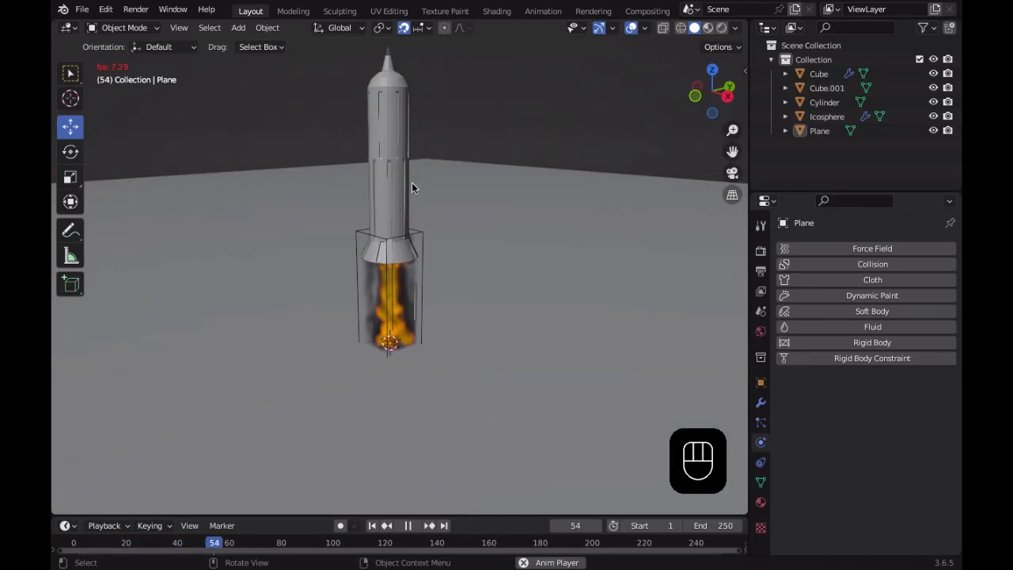
key(space)
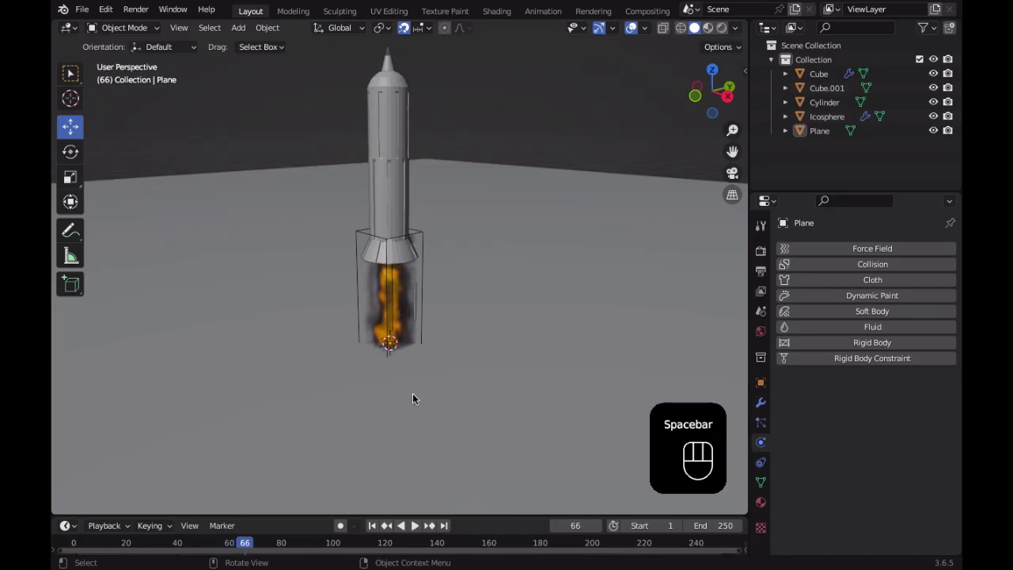
click(371, 525)
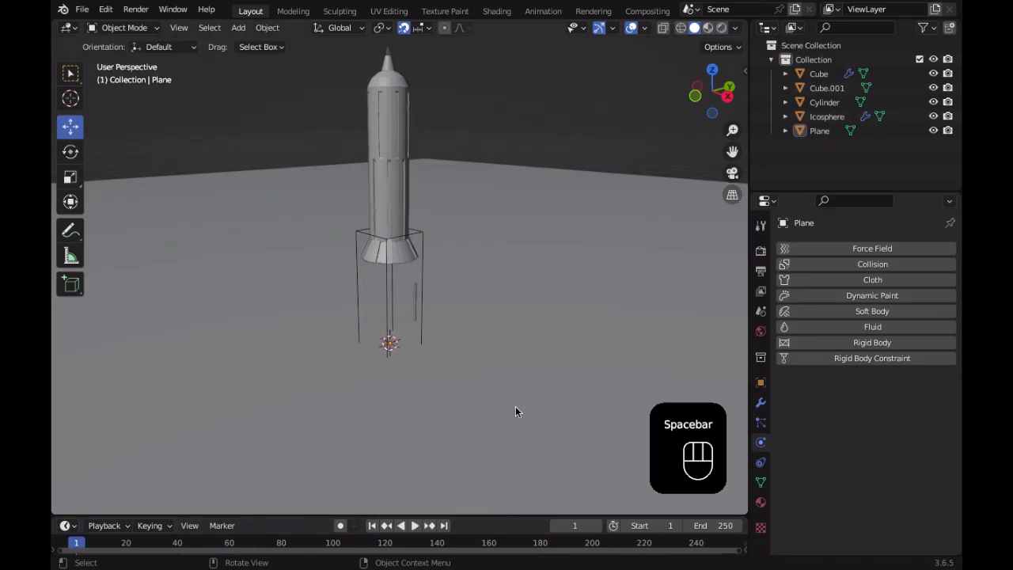
Move the thin bar beside the rocket down 2 m along Z and shift it along negative Y to one corner of the launch area
scroll(515, 412, up, 3)
click(427, 299)
drag(426, 304, 426, 366)
middle_drag(398, 355, 385, 323)
shift+middle_drag(399, 395, 383, 377)
shift+middle_drag(407, 421, 436, 408)
scroll(434, 406, down, 1)
middle_drag(426, 372, 423, 409)
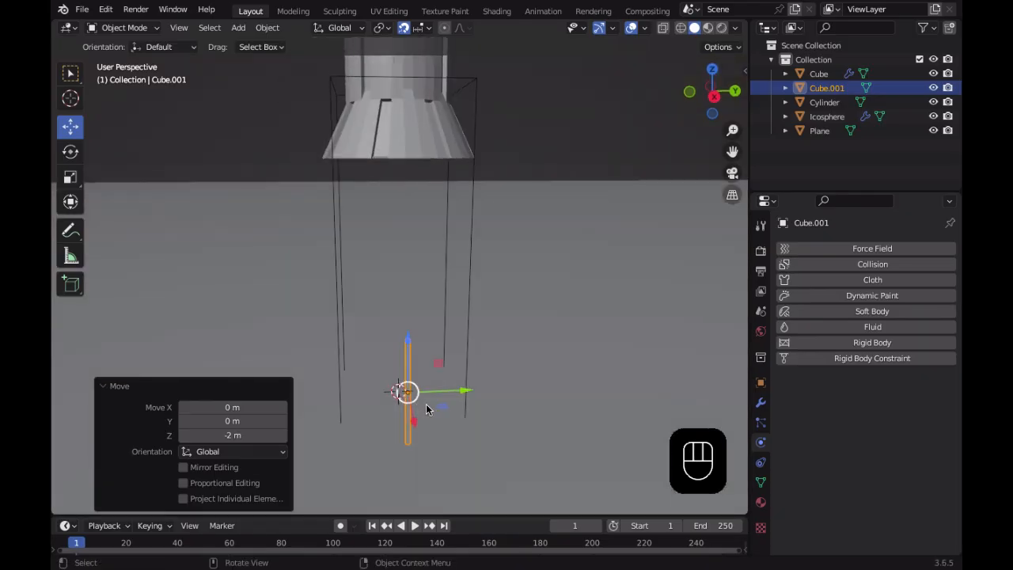
drag(463, 390, 408, 394)
middle_drag(448, 403, 418, 417)
Duplicate the thin bar and place the copy 2 m away along the Y axis
key(shift+d)
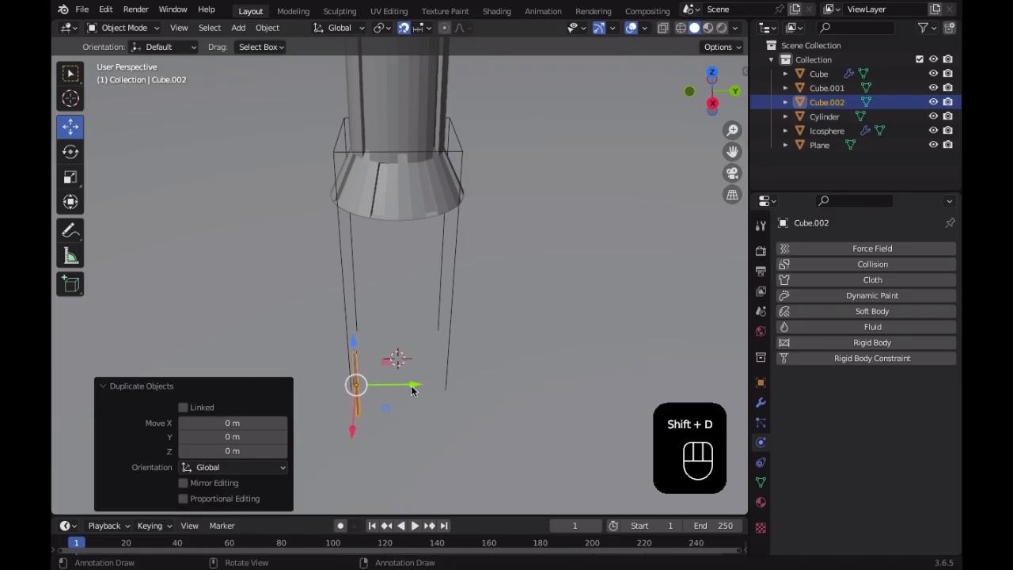
key(y)
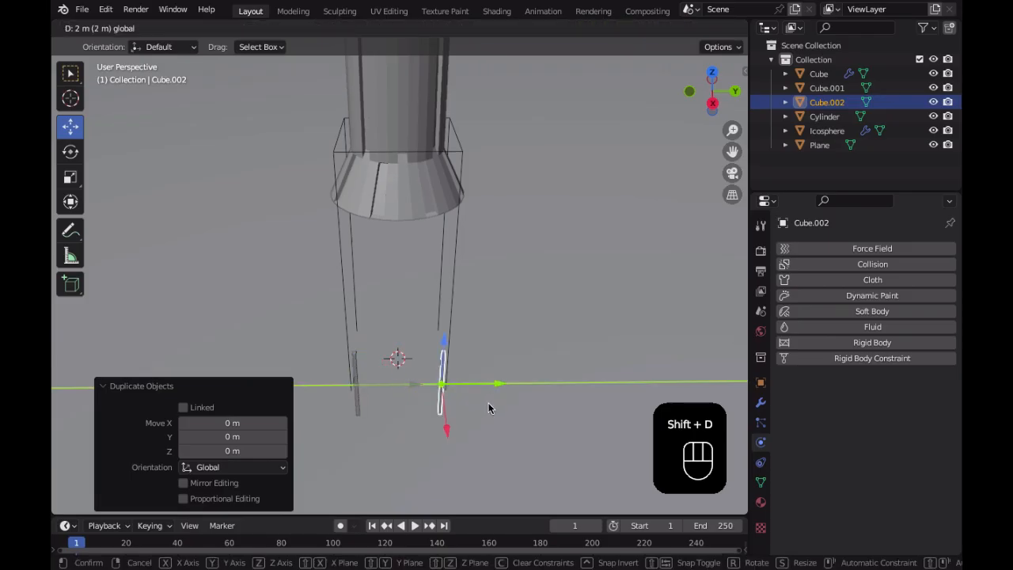
click(489, 409)
Select both upright bars, duplicate them and move the copies outward along X to form a second pair of posts
scroll(484, 403, down, 3)
middle_drag(482, 402, 527, 388)
shift+click(423, 339)
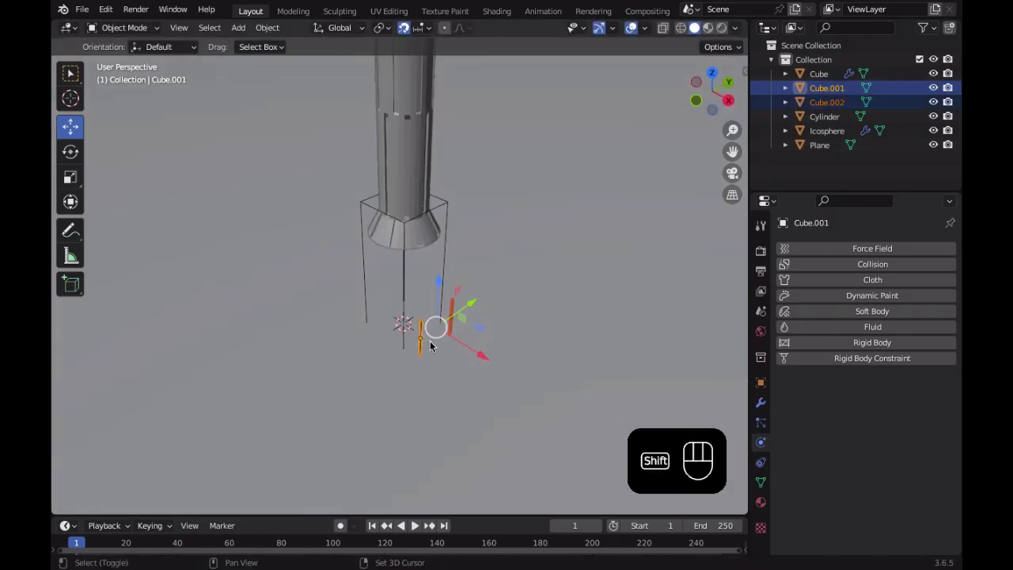
middle_drag(424, 338, 513, 377)
key(shift+d)
right_click(501, 340)
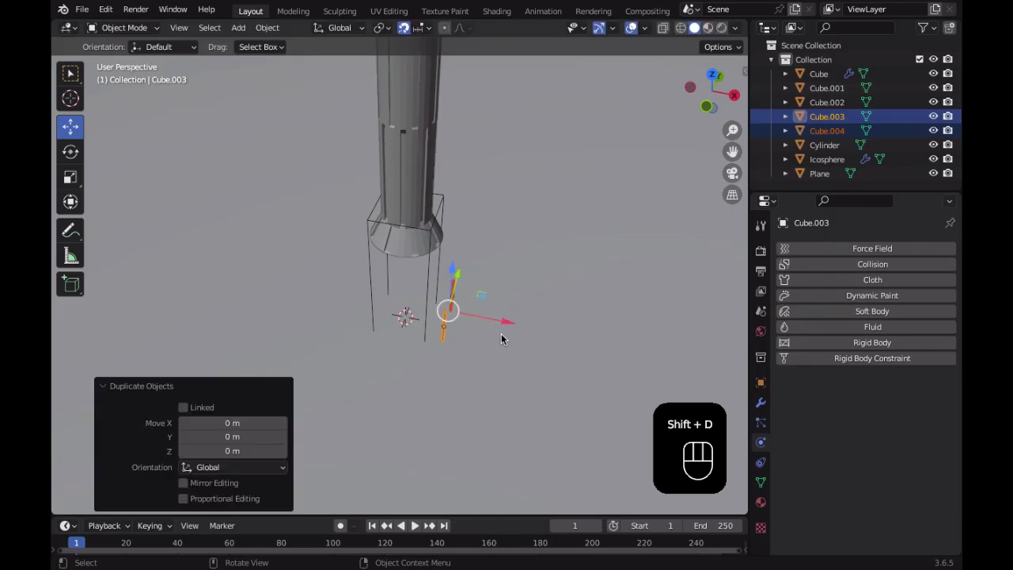
drag(512, 326, 550, 332)
middle_drag(550, 333, 504, 382)
drag(520, 376, 519, 376)
middle_drag(519, 375, 433, 307)
scroll(471, 355, up, 3)
middle_drag(471, 355, 520, 271)
scroll(507, 353, down, 4)
scroll(507, 385, up, 5)
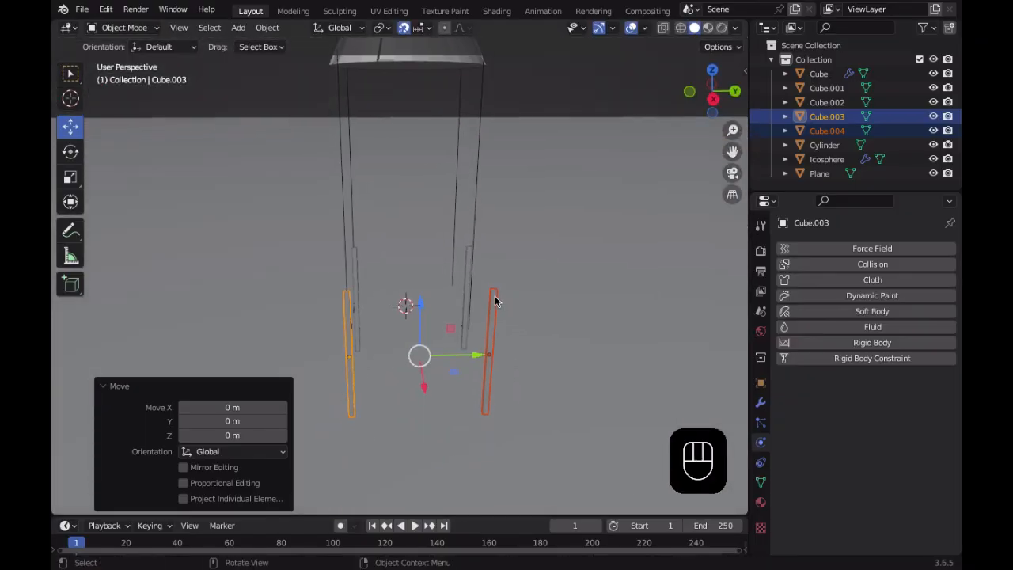
Duplicate the post Cube.004 and move the copy -1 m along Y, midway between the two outer posts
click(490, 342)
middle_drag(491, 342, 463, 317)
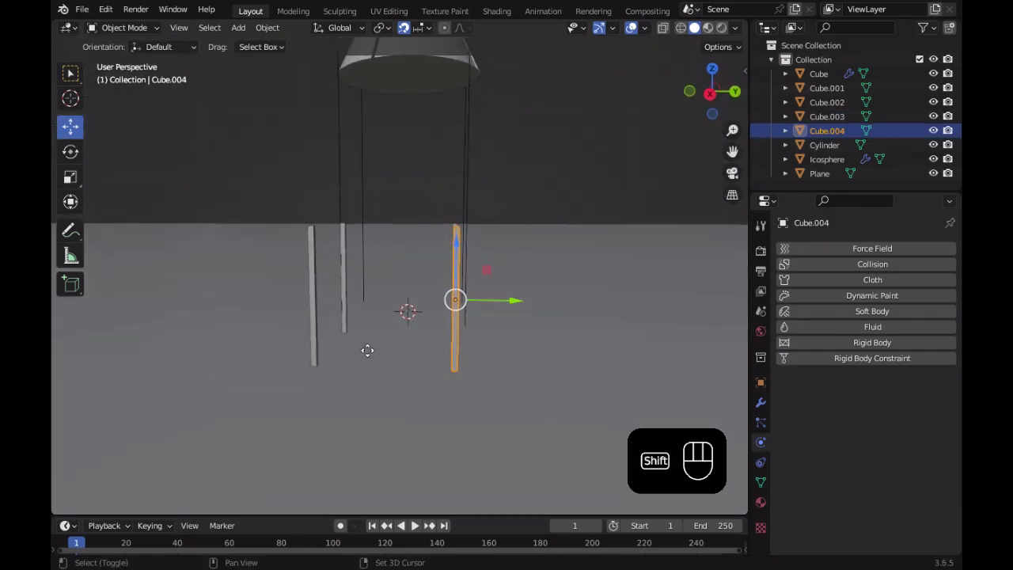
key(shift+d)
click(430, 299)
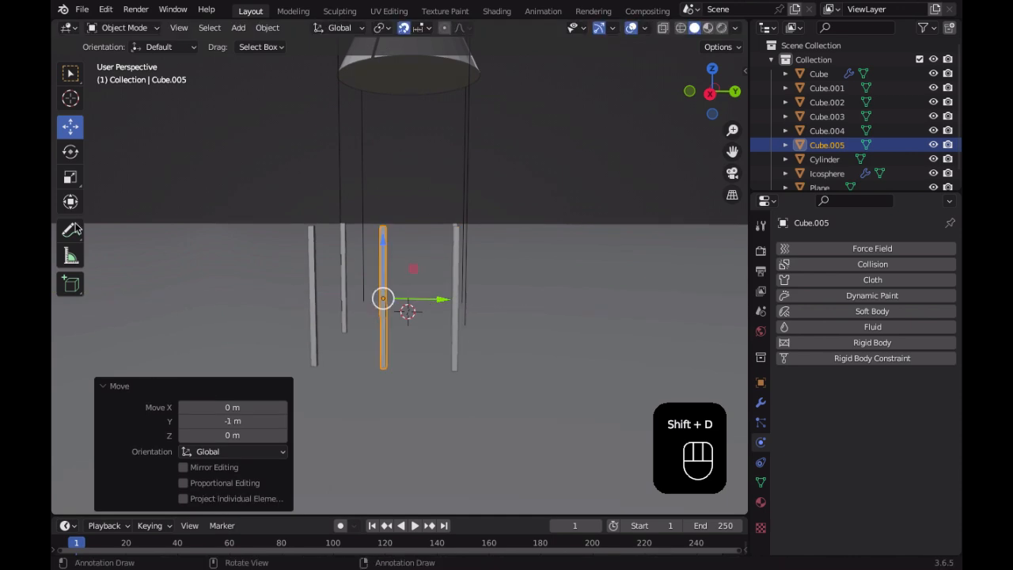
Rotate the middle bar 45° around the global X axis to make a diagonal brace
click(68, 154)
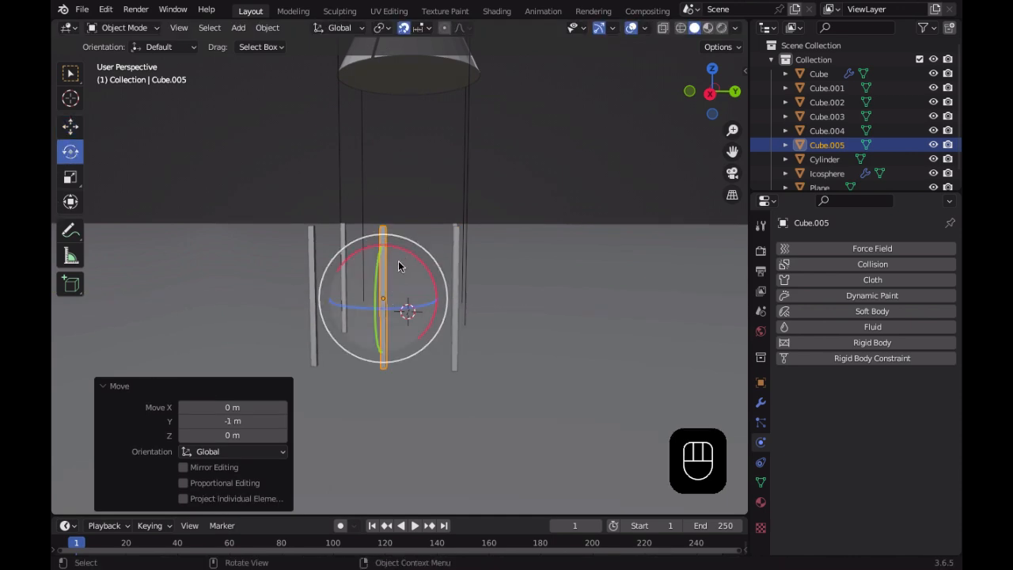
key(r)
key(x)
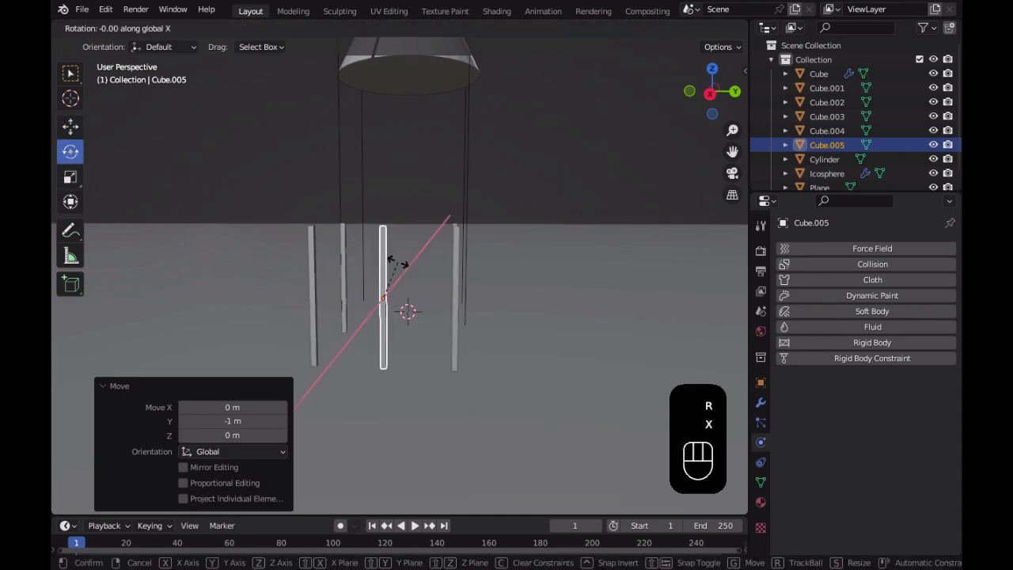
key(KP_4)
key(KP_5)
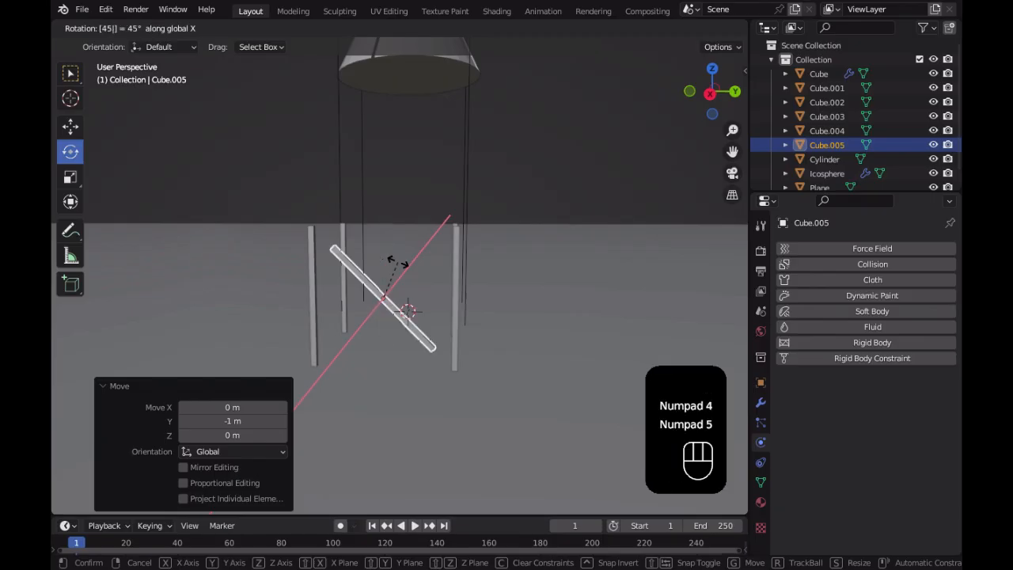
key(Return)
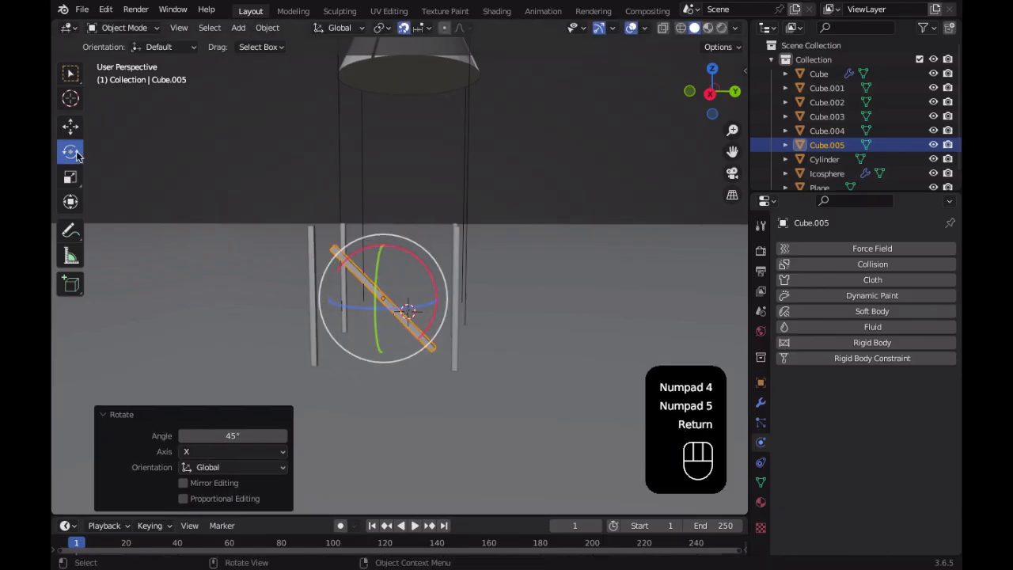
Turn off snapping and extrude the diagonal brace's upper end face about 0.43 m along its normal to meet the post top
middle_drag(370, 304, 537, 386)
key(Tab)
click(513, 372)
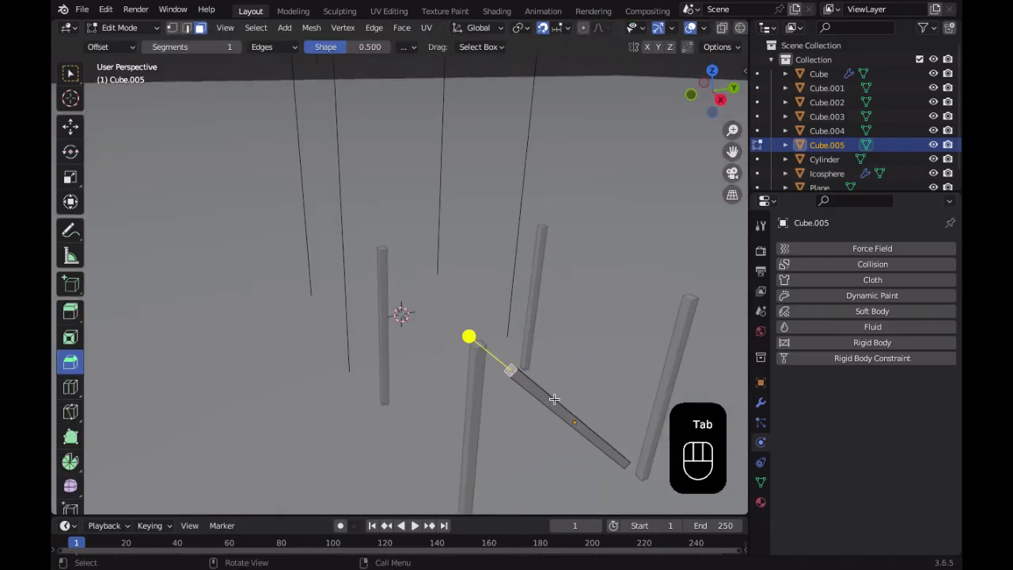
key(e)
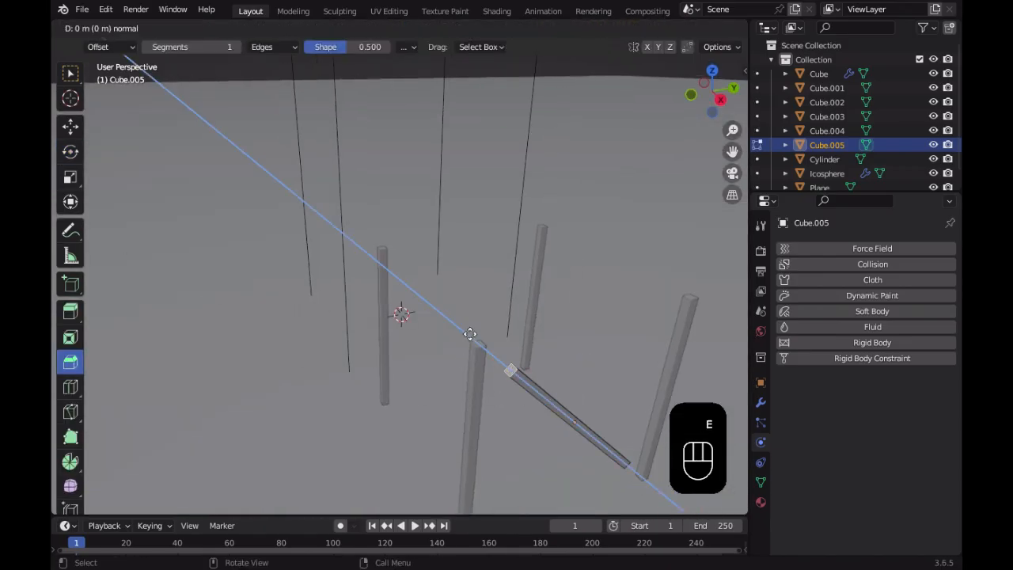
right_click(434, 313)
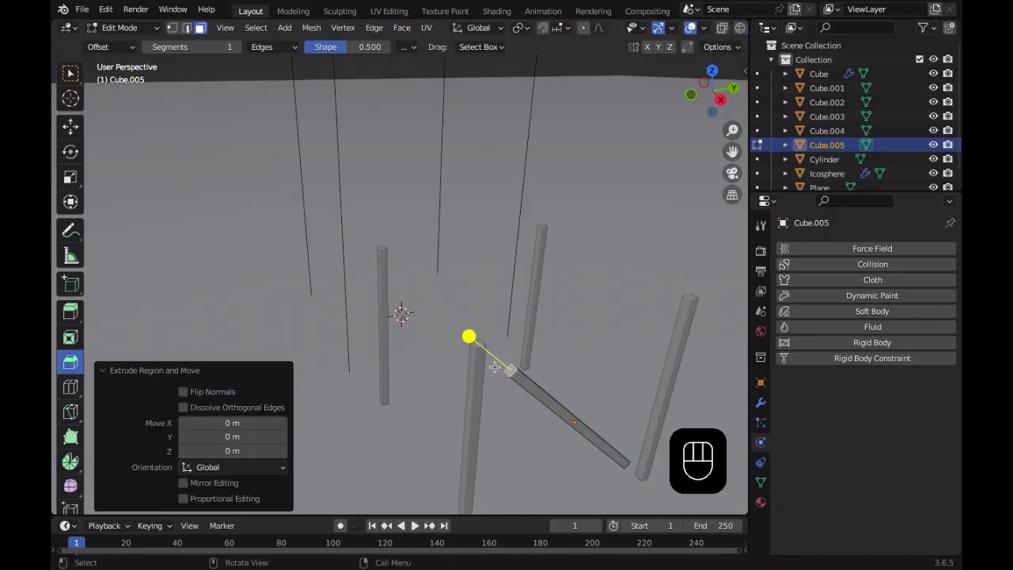
key(e)
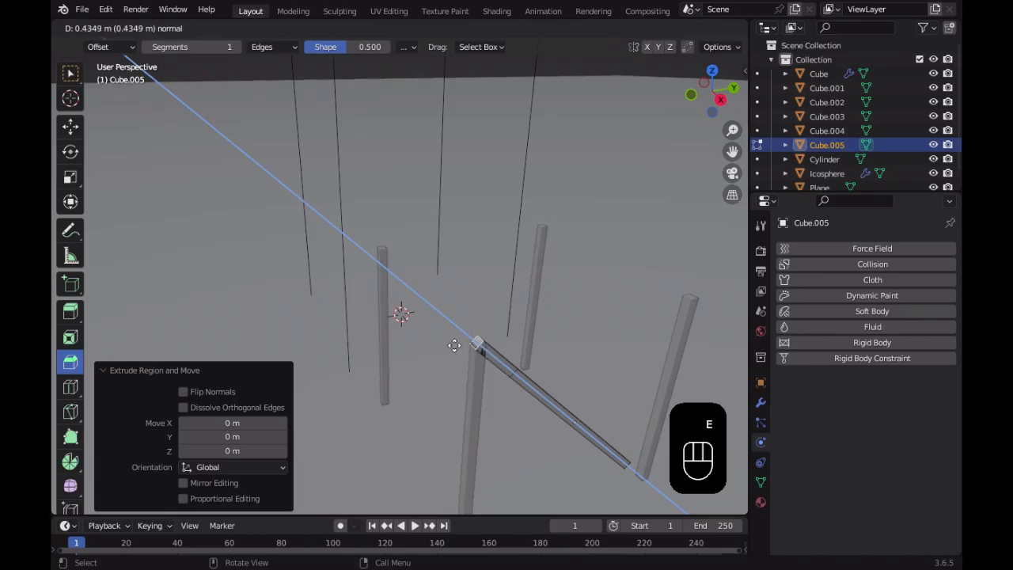
click(454, 345)
Try to extrude the diagonal brace's lower end face along its normal toward the foot of the adjacent post
middle_drag(617, 427, 314, 389)
shift+middle_drag(222, 329, 270, 374)
key(e)
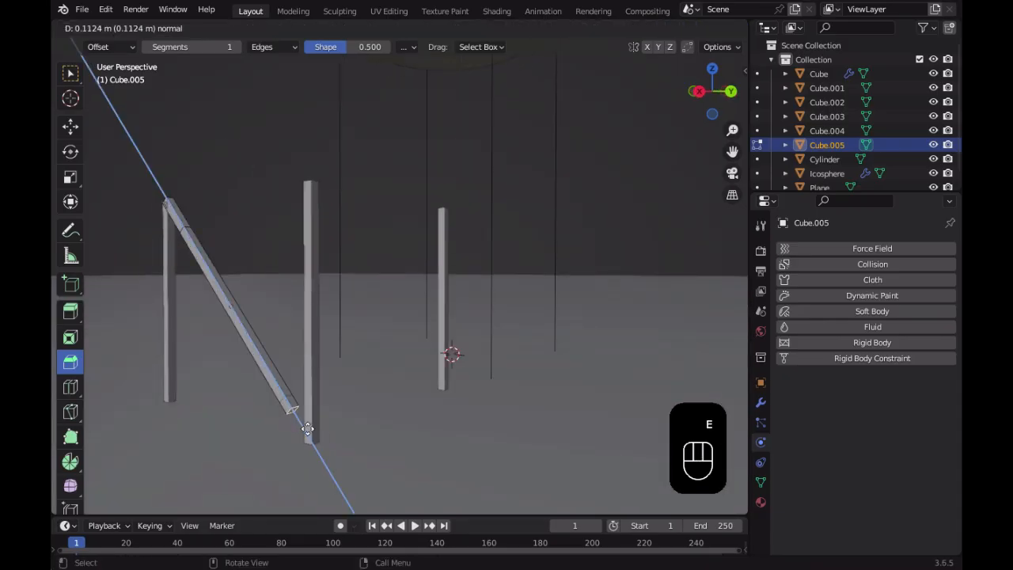
click(353, 466)
middle_drag(353, 467, 403, 433)
key(super+z)
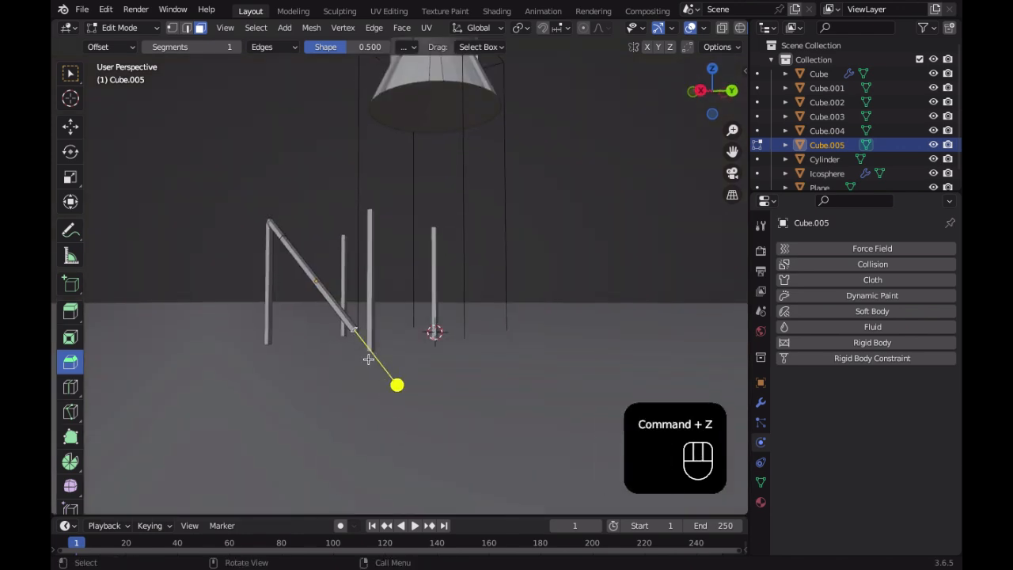
Extrude the diagonal brace's lower end face about 0.38 m to the foot of the adjacent post and return to Object Mode
key(e)
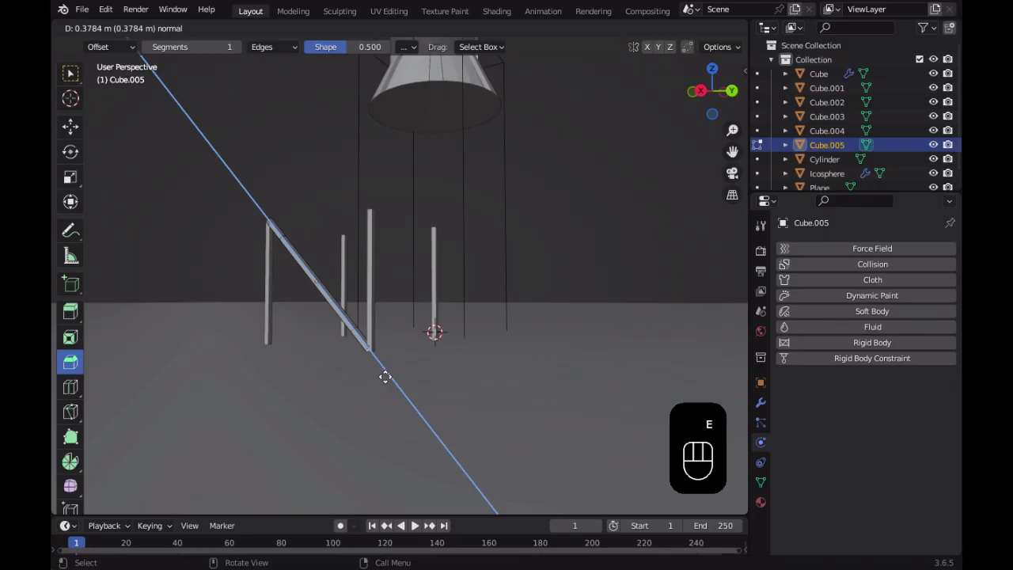
click(432, 413)
middle_drag(604, 240, 393, 447)
key(Tab)
Duplicate the diagonal brace in place and mirror the copy along the global Y axis
key(shift+d)
right_click(381, 425)
right_click(380, 425)
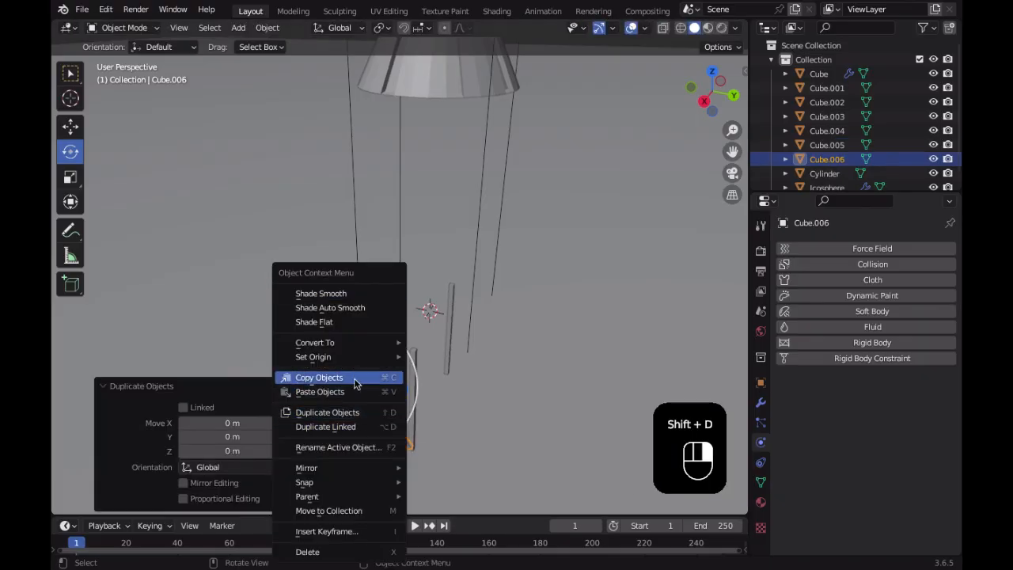
mouse_move(347, 470)
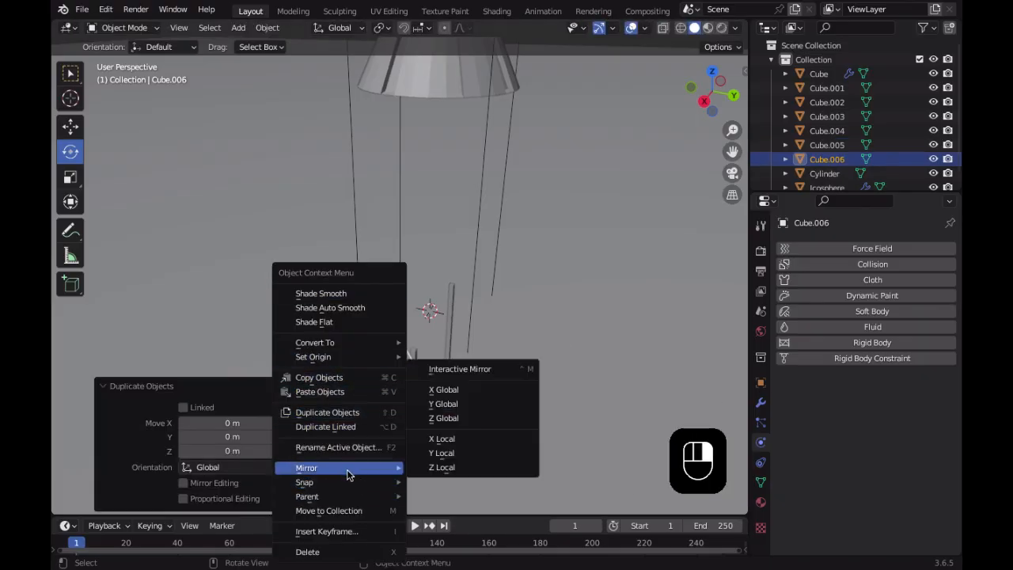
click(441, 403)
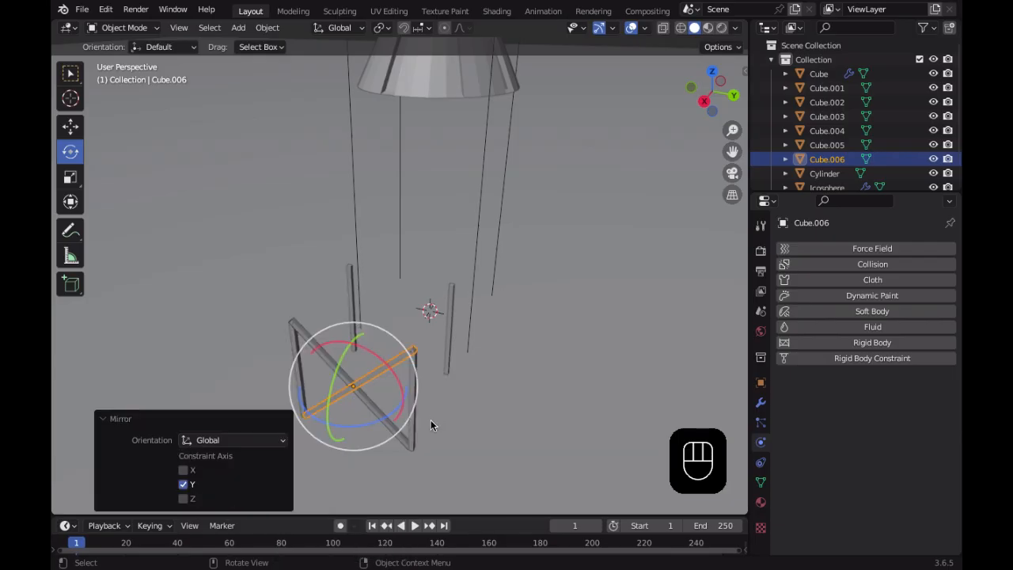
Turn snapping back on and move the mirrored brace -2 m along X to the opposite pair of posts
click(69, 130)
drag(323, 418, 364, 368)
right_click(364, 368)
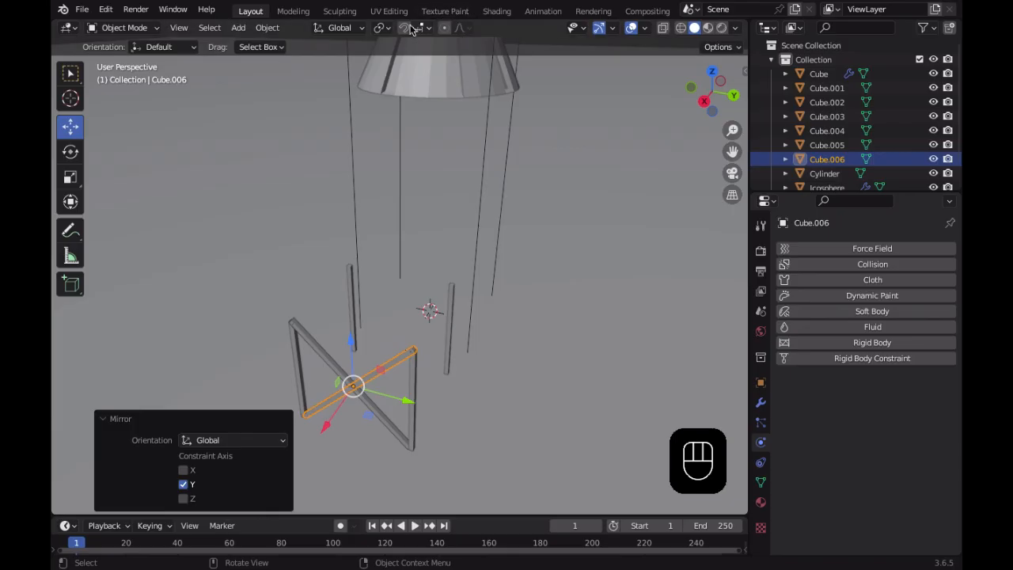
drag(326, 424, 377, 358)
middle_drag(375, 415, 425, 412)
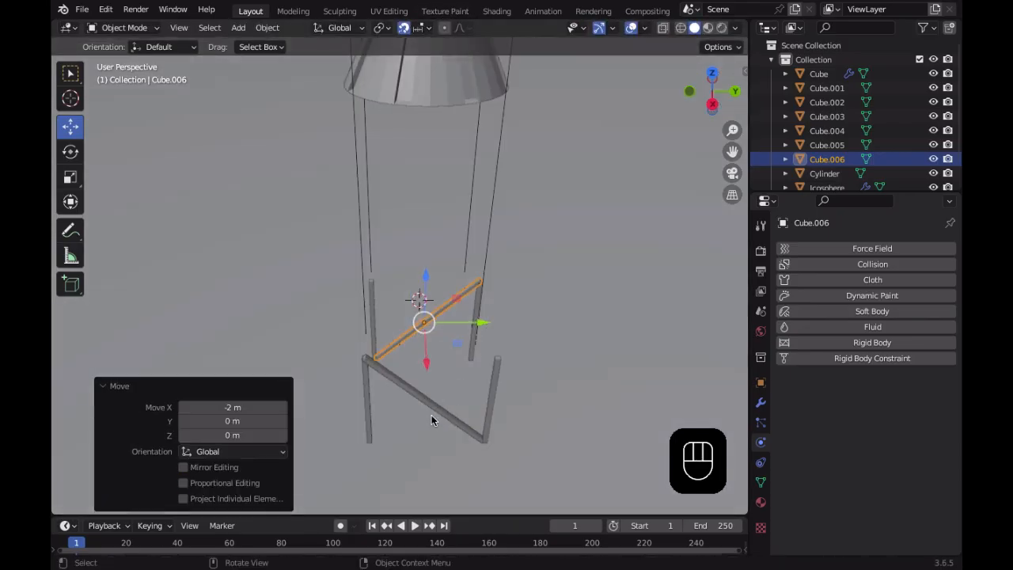
Duplicate both diagonal braces in place and rotate the copies 90° around the global Z axis to brace the other two sides
shift+click(432, 407)
key(shift+d)
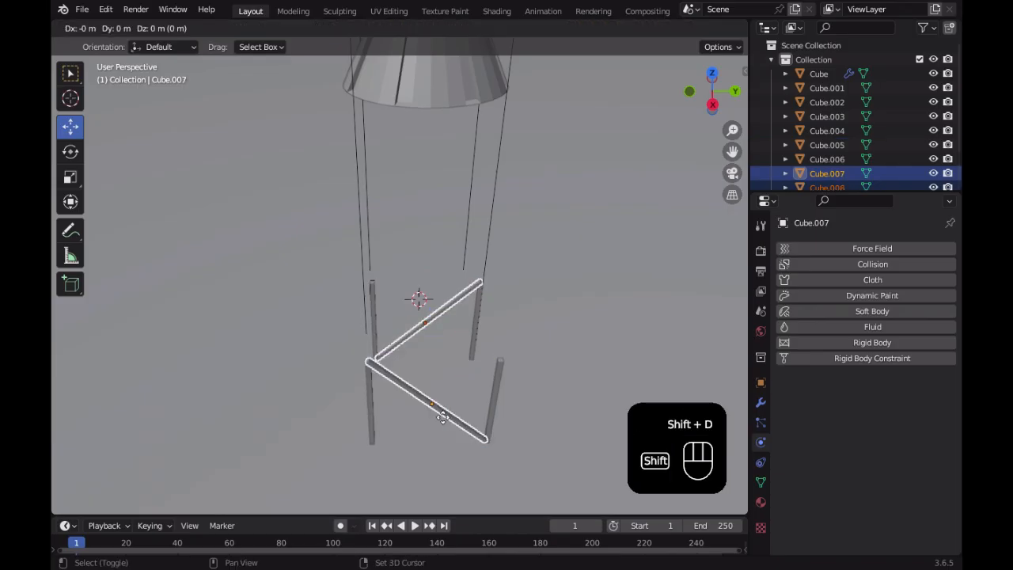
right_click(442, 416)
right_click(443, 408)
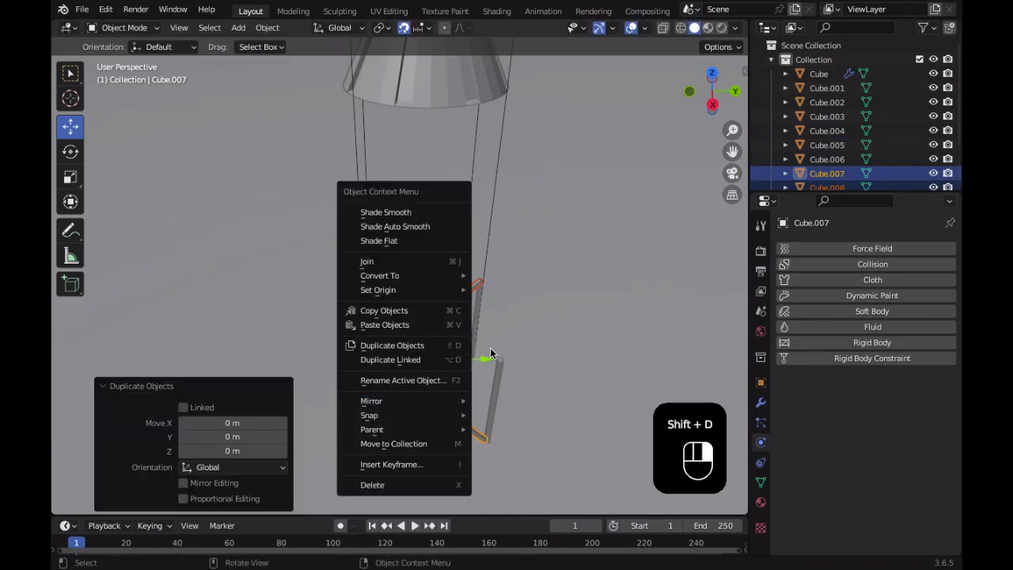
click(529, 303)
key(r)
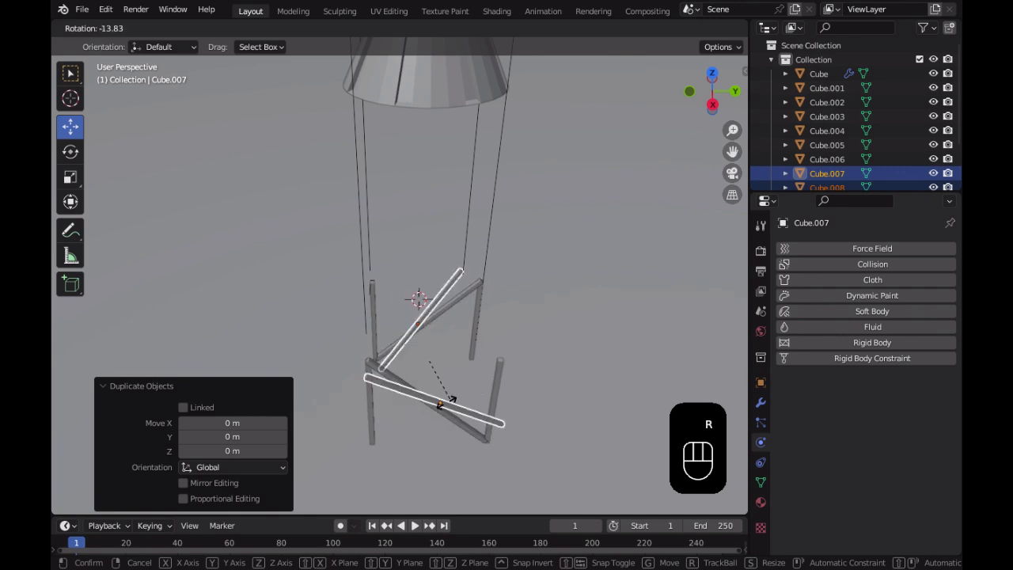
key(z)
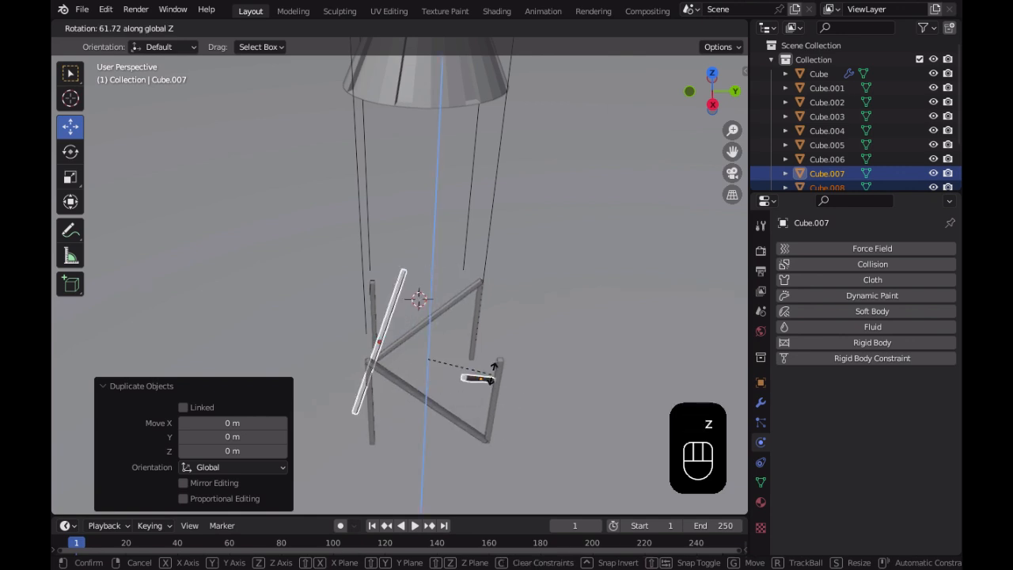
text(90)
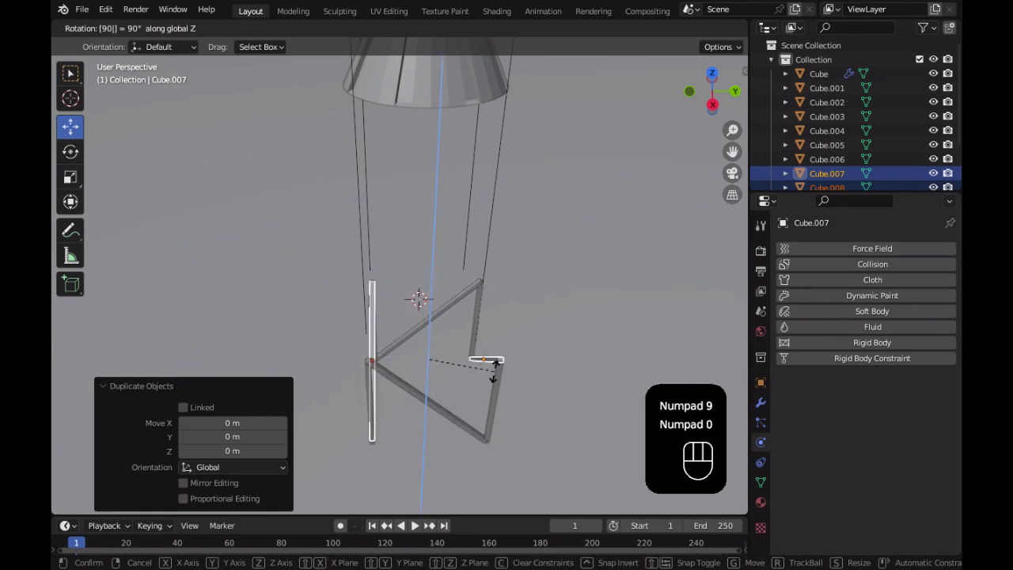
key(Return)
middle_drag(494, 371, 598, 372)
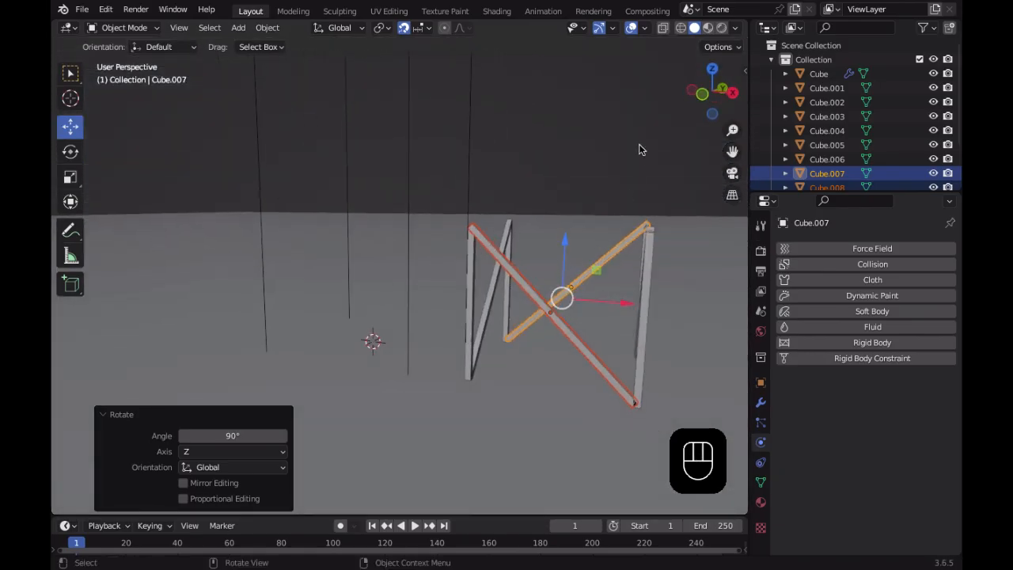
click(638, 159)
Add a 2 m plane, move it over the four posts and raise it 2 m along Z to their tops
middle_drag(539, 357, 526, 403)
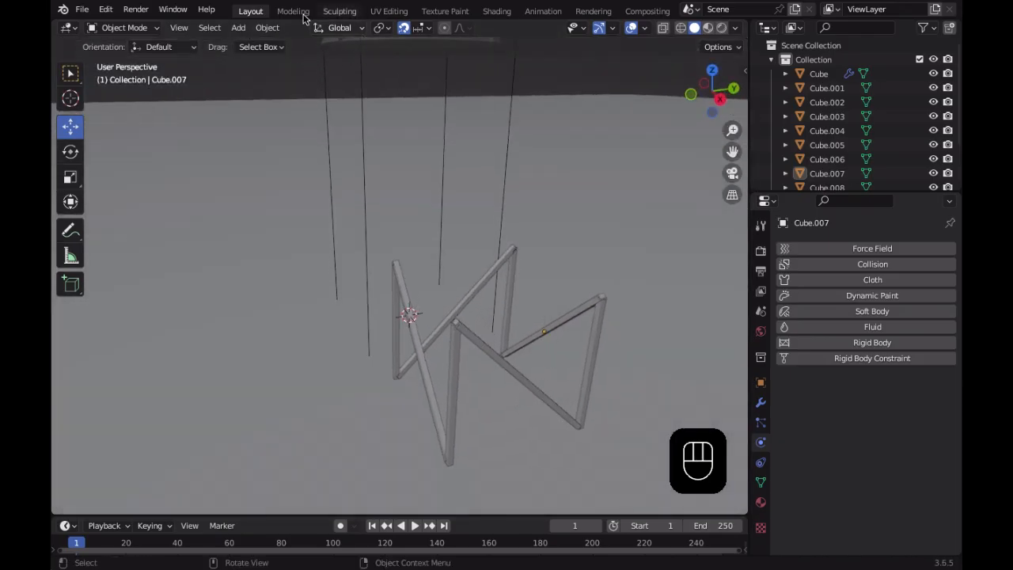
click(239, 28)
mouse_move(317, 44)
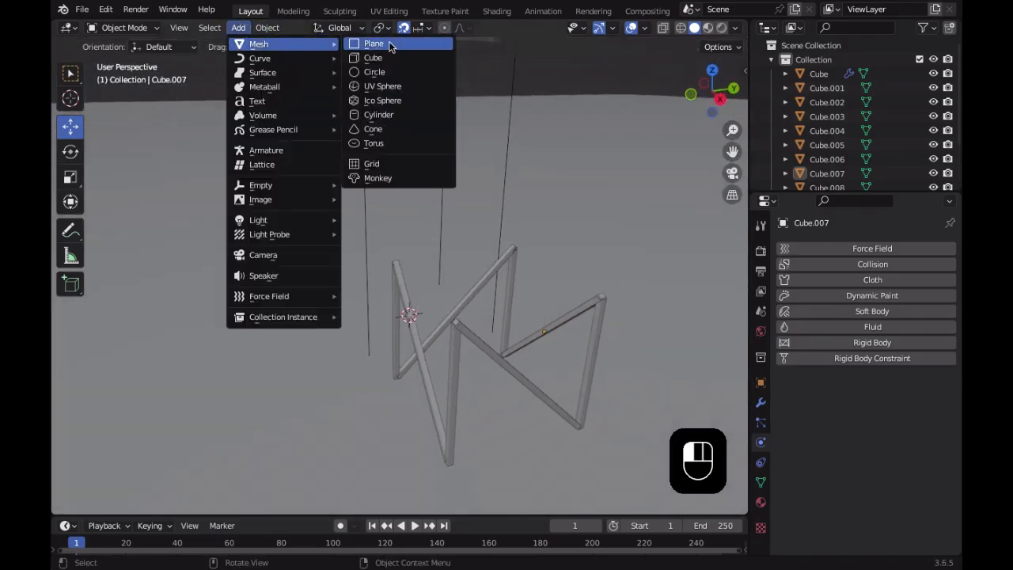
click(387, 44)
middle_drag(584, 333, 427, 354)
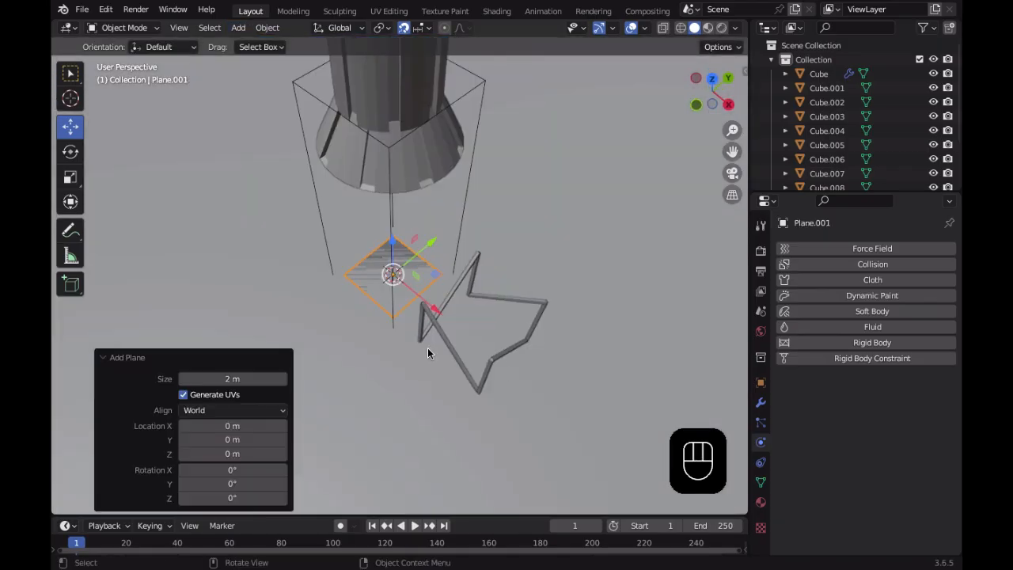
drag(431, 313, 483, 278)
middle_drag(482, 281, 453, 264)
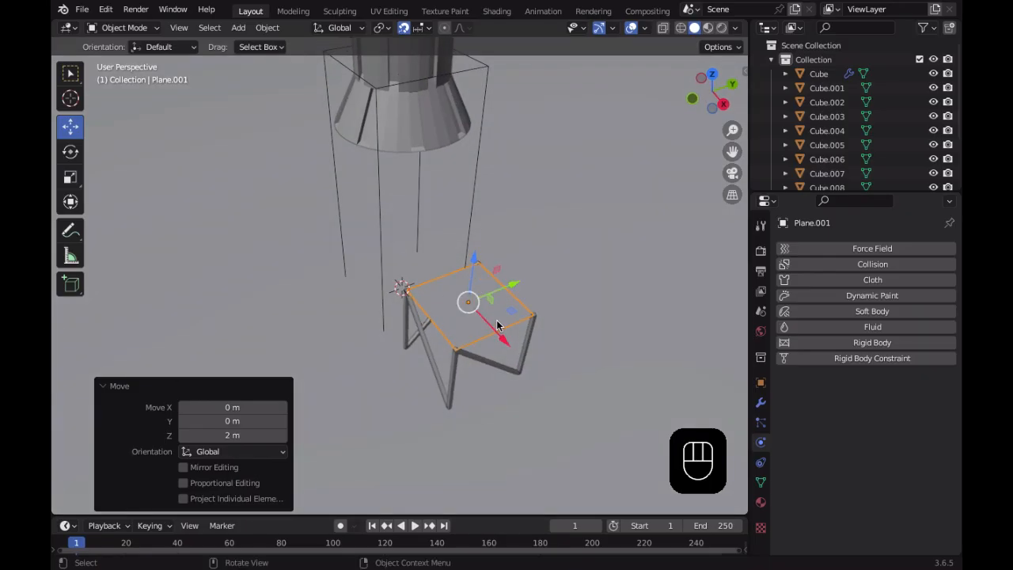
Scale the top plane to about 1.061 in X and Y so it covers the post tops
scroll(468, 410, up, 5)
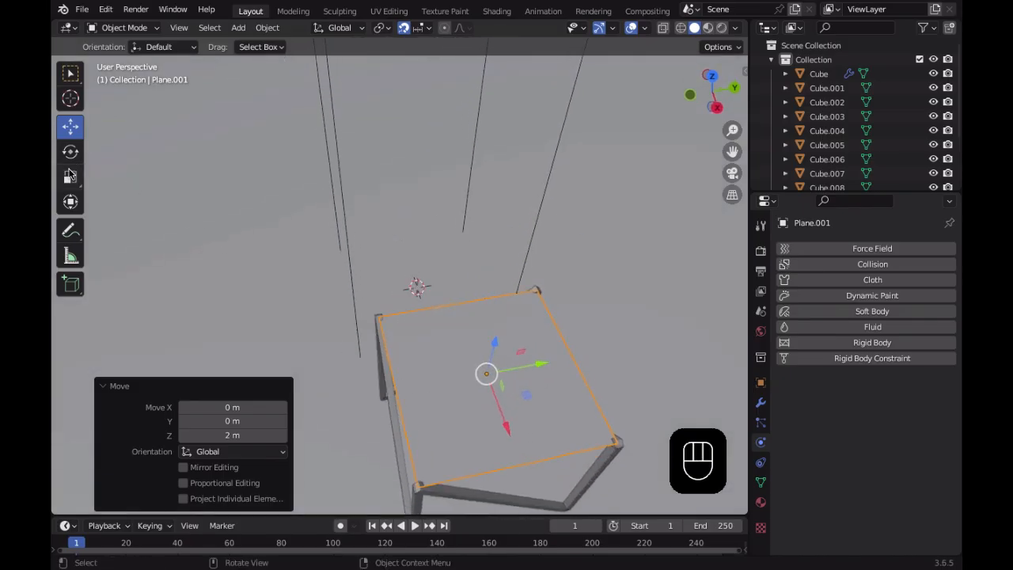
click(70, 176)
drag(530, 402, 531, 420)
scroll(533, 443, down, 6)
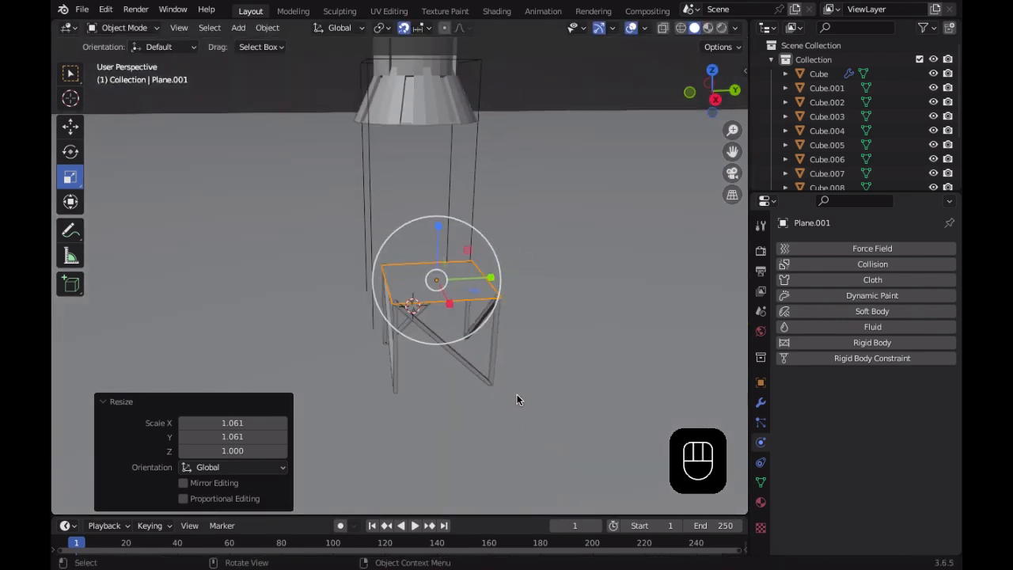
middle_drag(517, 400, 484, 374)
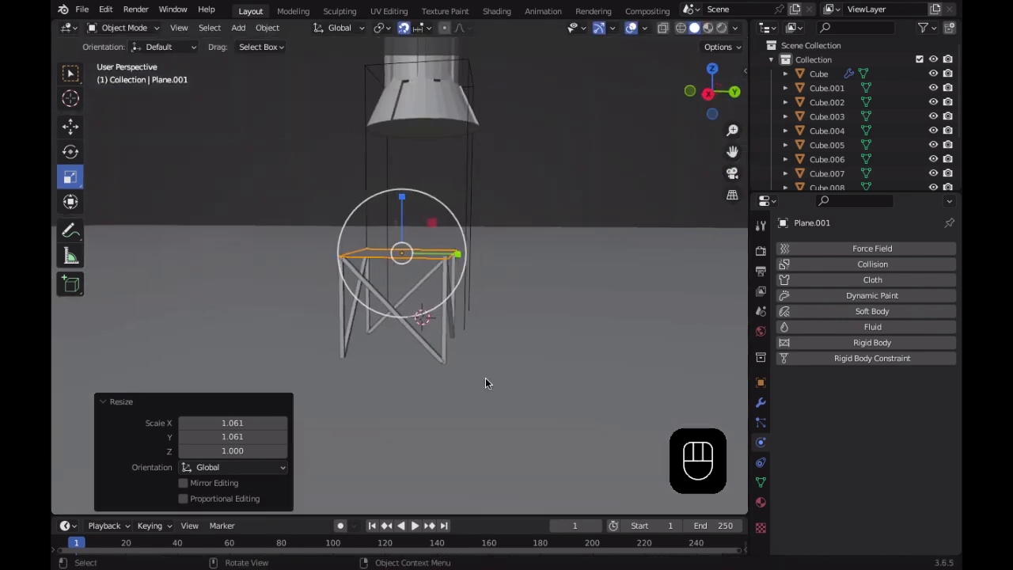
Try placing a copy of the top plane 2 m lower at the feet of the posts, and delete the copy
scroll(437, 278, up, 4)
middle_drag(441, 332, 436, 324)
key(shift+d)
right_click(434, 328)
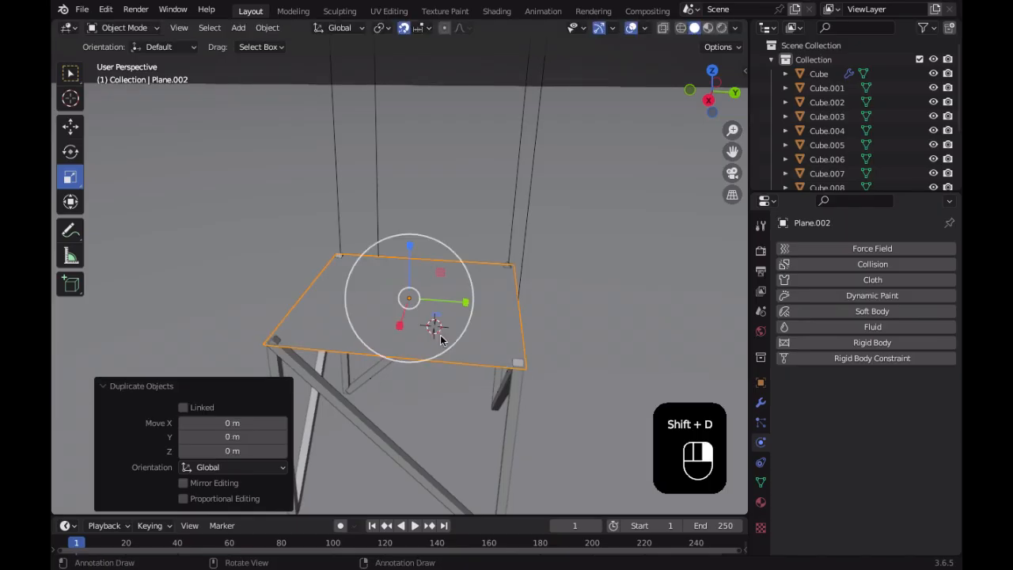
click(70, 126)
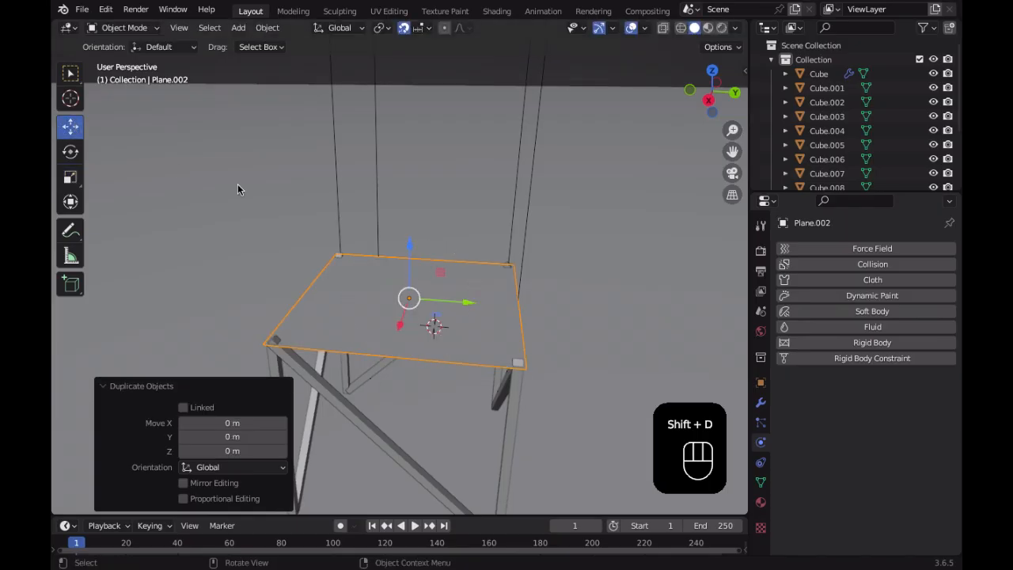
drag(411, 246, 422, 390)
middle_drag(424, 389, 475, 368)
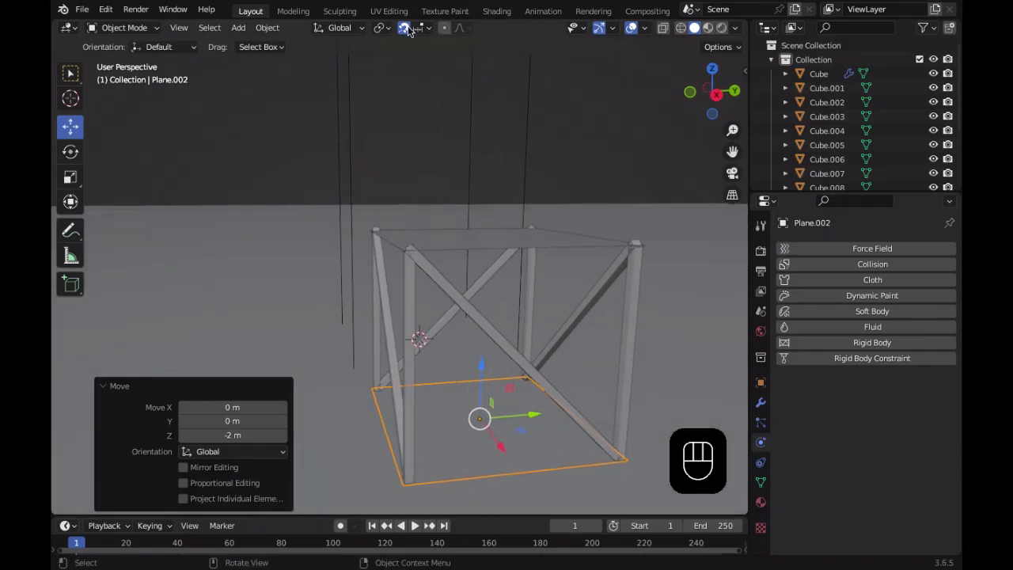
drag(484, 368, 484, 363)
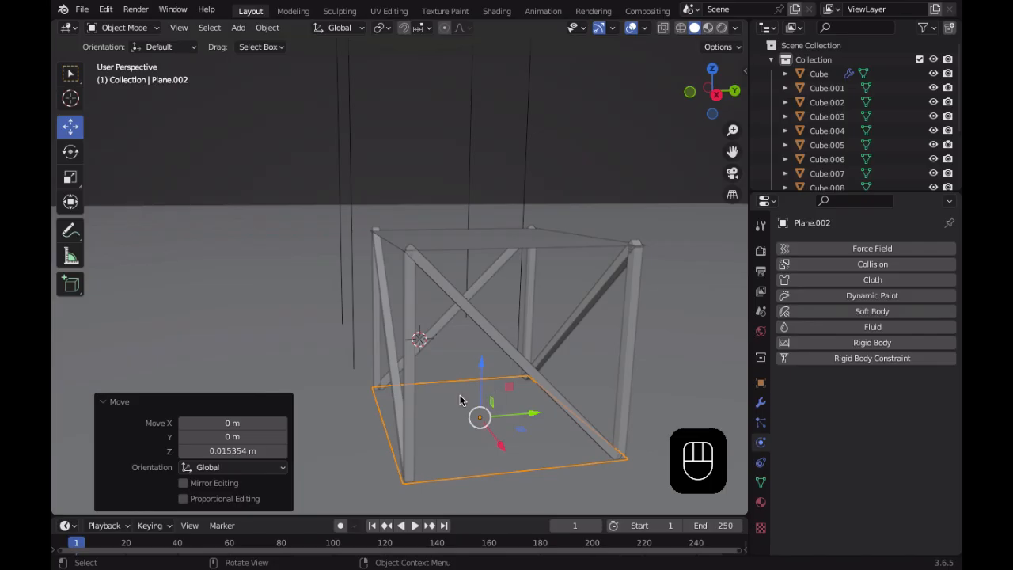
key(x)
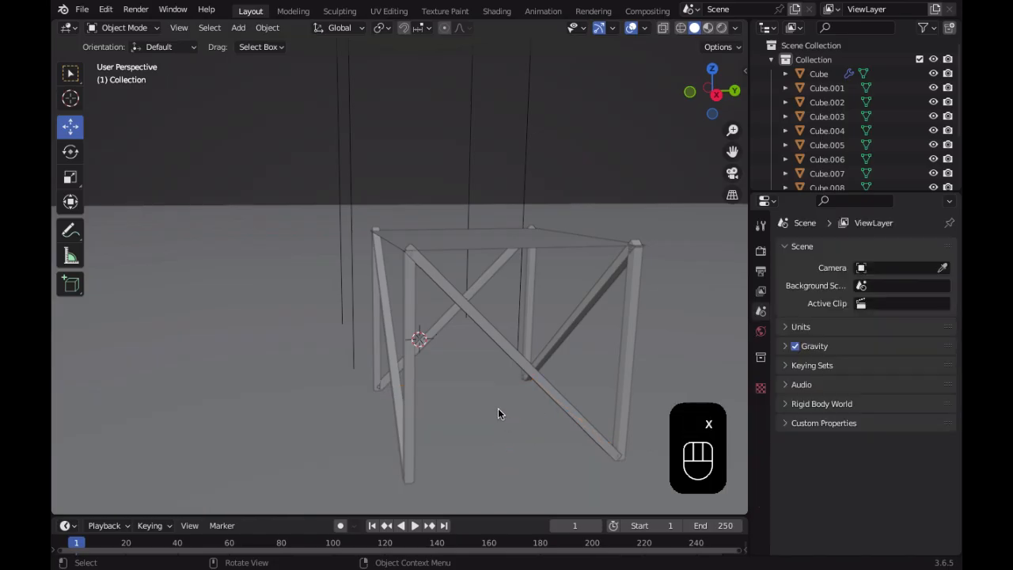
Select the whole braced section with its top plane, duplicate it and move the copy 2 m up along Z with snapping on
middle_drag(336, 301, 552, 299)
drag(459, 227, 723, 301)
middle_drag(723, 301, 562, 308)
key(shift+d)
right_click(554, 273)
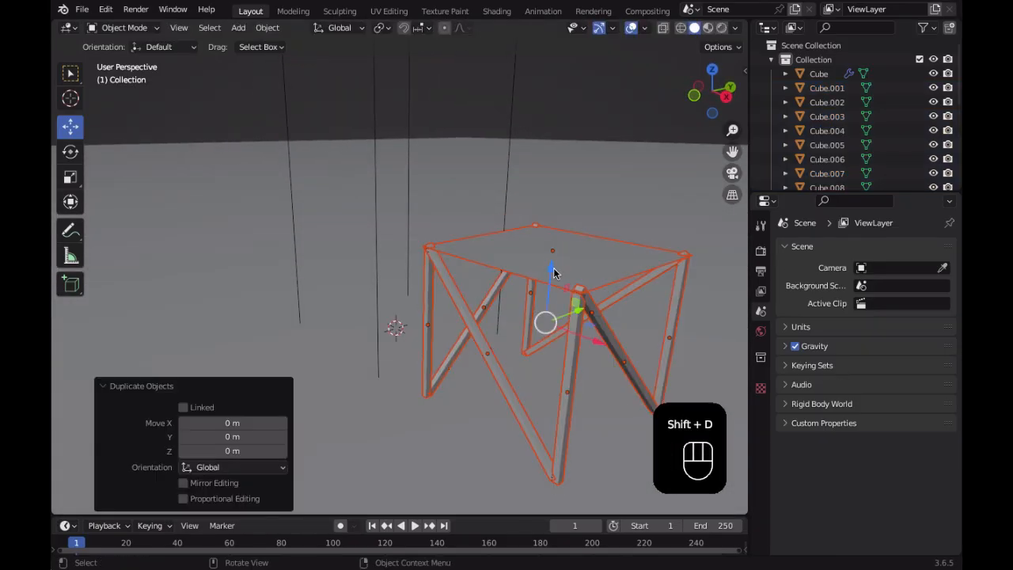
drag(551, 266, 575, 107)
right_click(575, 108)
drag(550, 261, 546, 205)
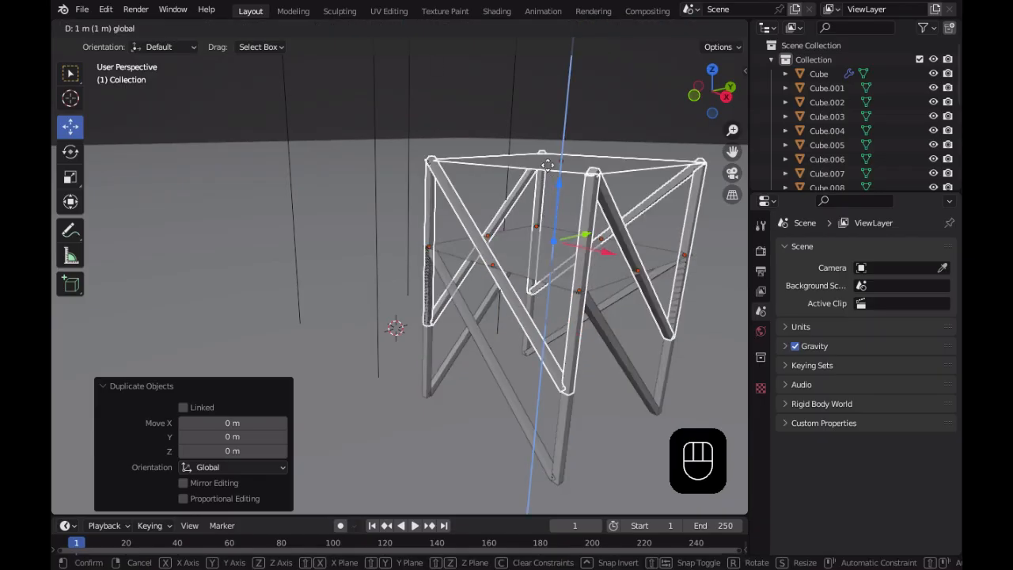
drag(554, 143, 563, 103)
scroll(588, 297, down, 6)
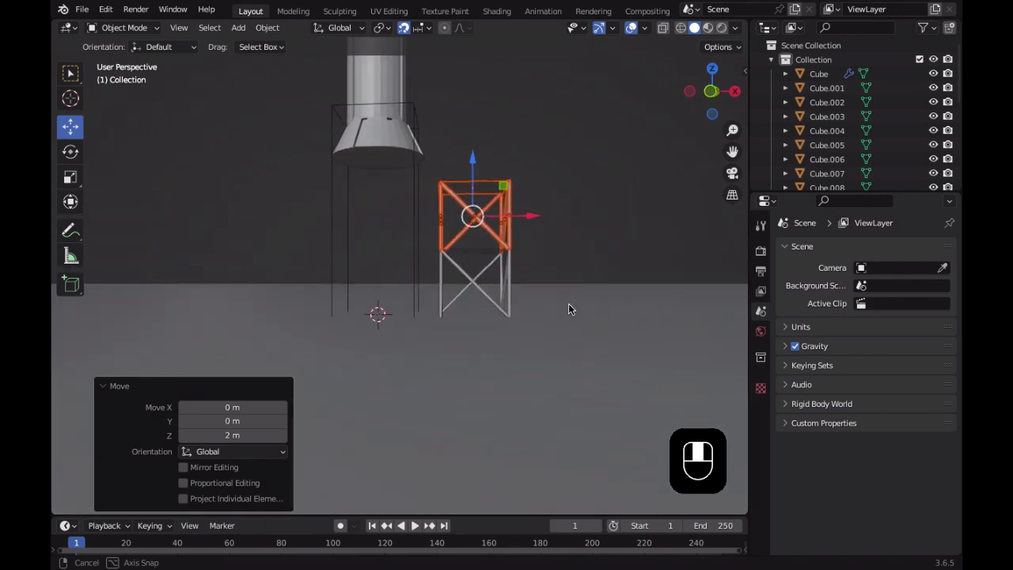
Select both stacked tower sections, duplicate them and move the copies 4 m up along Z
drag(432, 178, 549, 285)
middle_drag(549, 285, 398, 376)
key(shift+d)
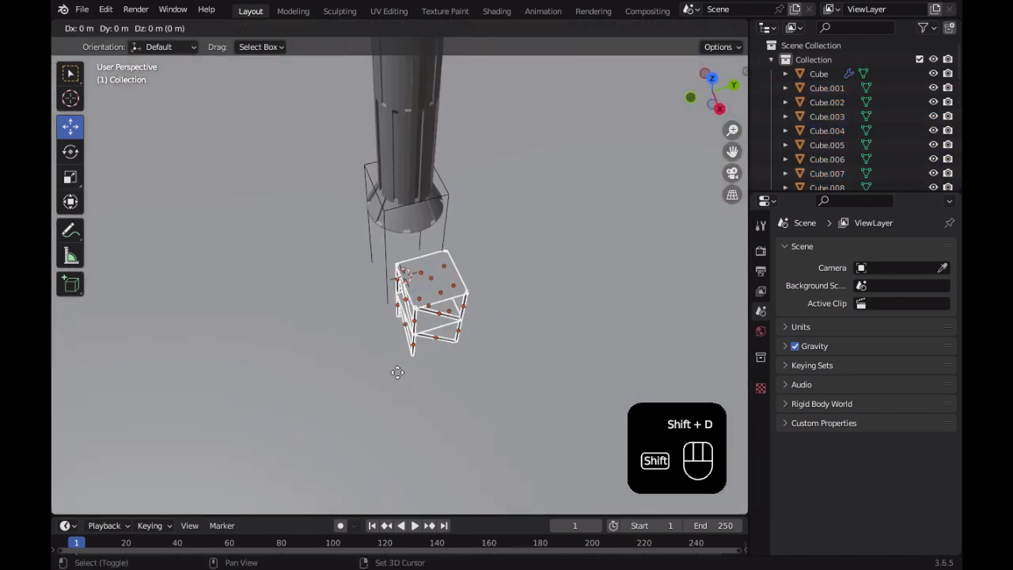
right_click(397, 372)
drag(429, 274, 426, 219)
middle_drag(426, 216, 421, 210)
middle_drag(490, 378, 629, 310)
middle_drag(529, 292, 495, 247)
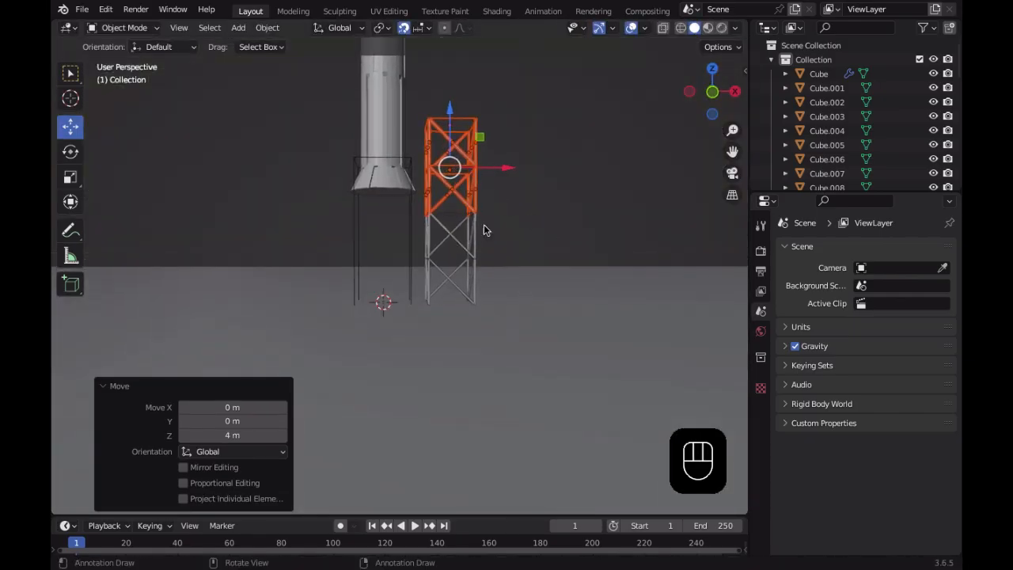
Duplicate the whole tower, move the copy 7 m up along Z and raise it further until it sits on the original
drag(424, 112, 449, 198)
drag(522, 267, 530, 267)
middle_drag(532, 267, 470, 368)
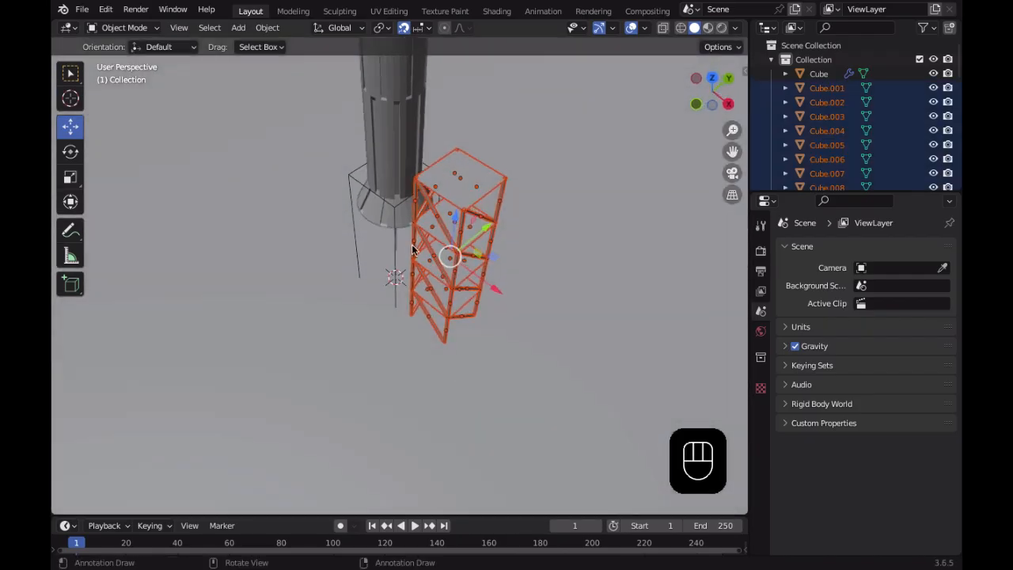
key(shift+d)
right_click(509, 411)
scroll(474, 326, down, 3)
drag(431, 244, 453, 159)
scroll(485, 313, up, 3)
middle_drag(485, 314, 480, 397)
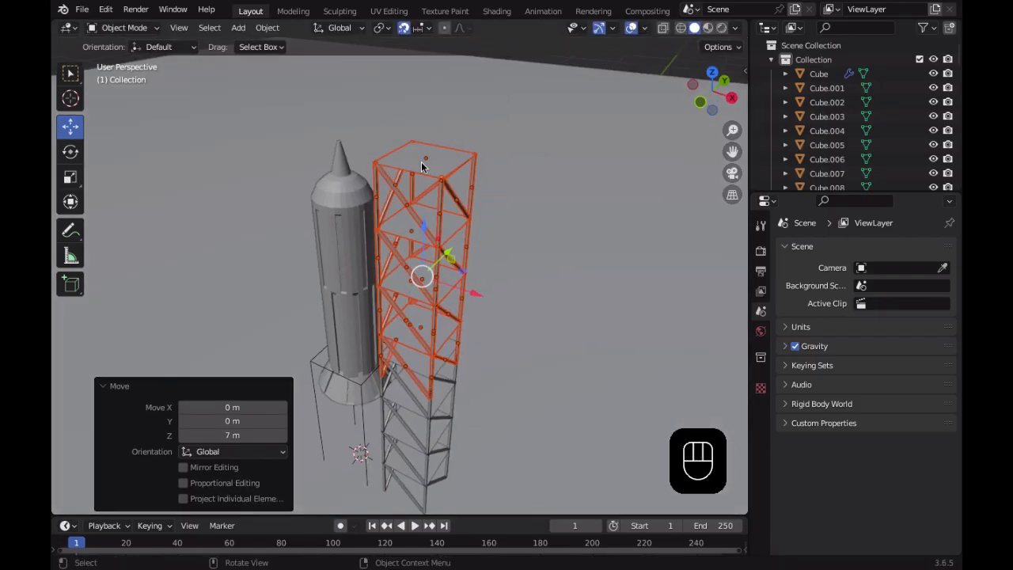
drag(429, 226, 430, 193)
middle_drag(430, 193, 578, 286)
Select only the topmost section of the tower and delete it
click(648, 133)
middle_drag(637, 304, 402, 159)
scroll(627, 249, down, 2)
drag(390, 90, 543, 152)
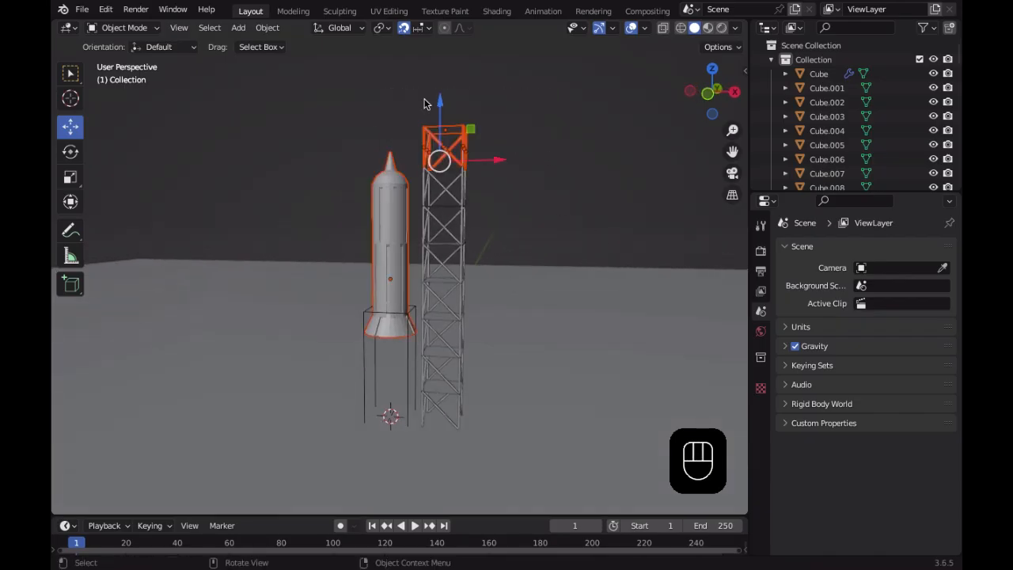
drag(410, 95, 533, 149)
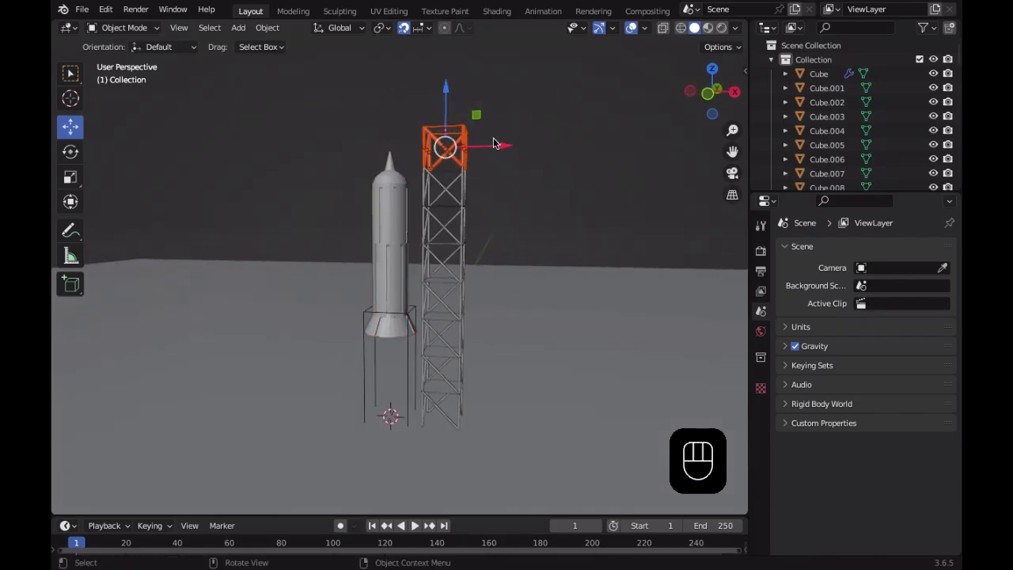
key(x)
click(495, 143)
Examine the shortened tower beside the rocket from several angles and distances
middle_drag(511, 216, 447, 403)
scroll(481, 317, up, 4)
scroll(519, 329, up, 2)
scroll(434, 365, down, 3)
middle_drag(478, 340, 534, 291)
scroll(506, 367, up, 2)
scroll(506, 366, up, 2)
scroll(562, 357, down, 5)
Select the complete tower without the rocket and duplicate it in place
drag(423, 110, 629, 392)
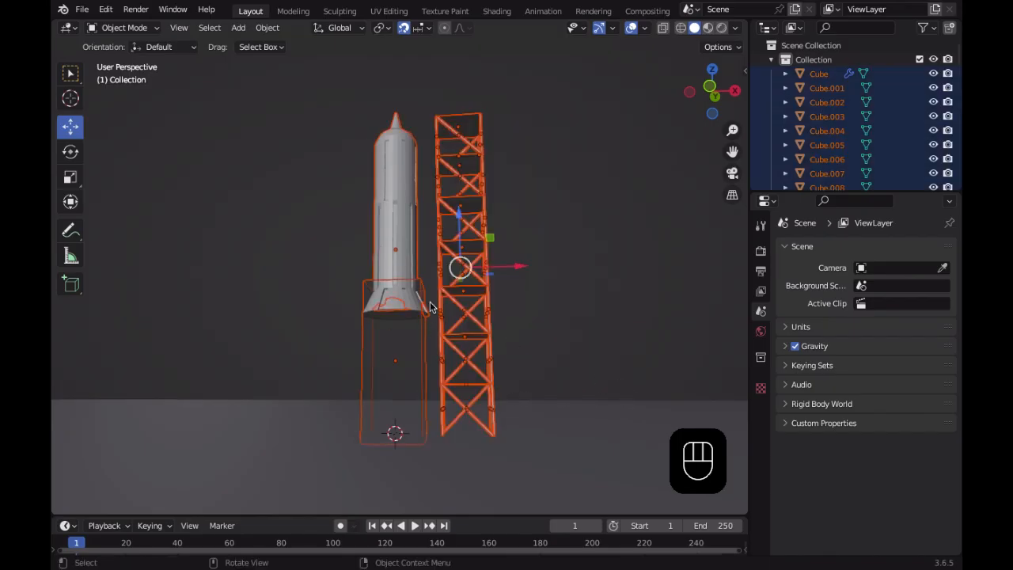
click(637, 295)
drag(437, 112, 650, 394)
middle_drag(644, 388, 526, 373)
key(shift+d)
right_click(492, 409)
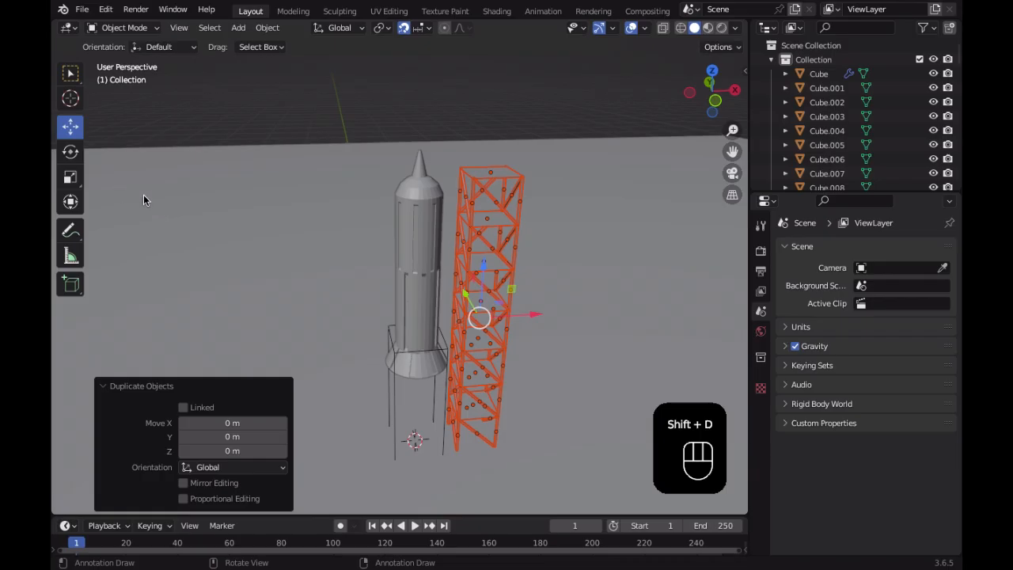
Rotate the tower copy 90° about the global Y axis so it lies horizontally
click(74, 151)
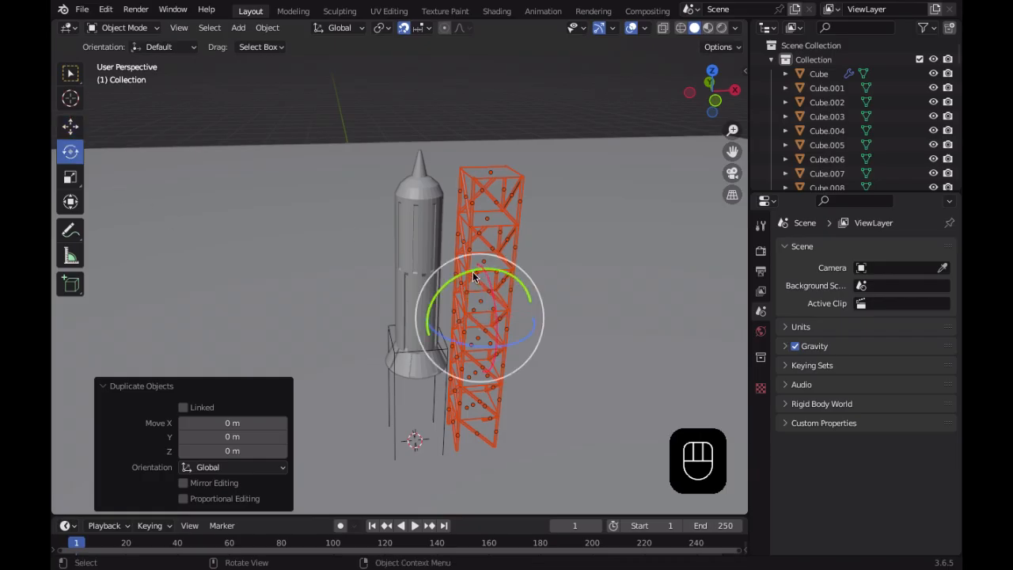
key(r)
key(x)
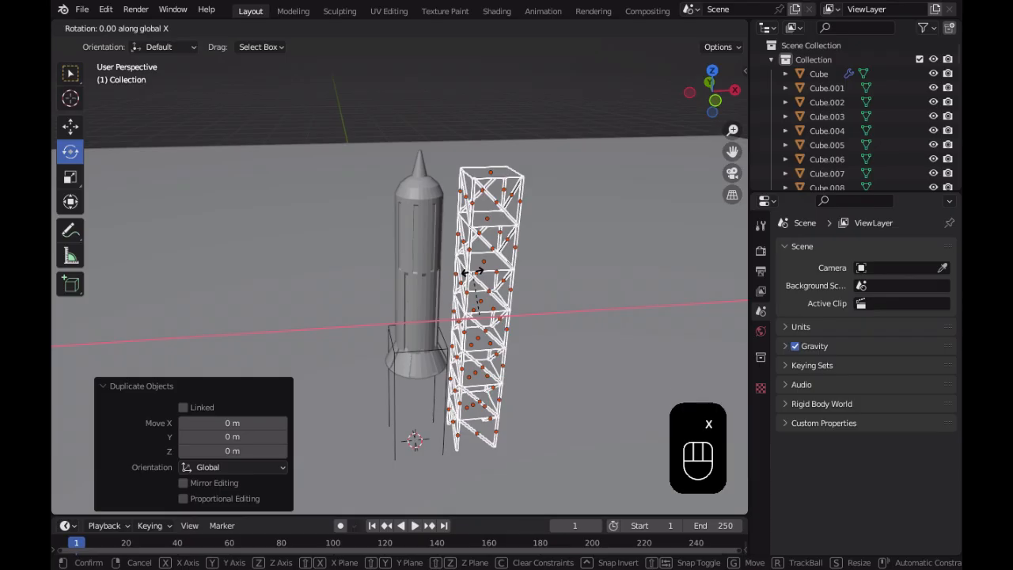
key(z)
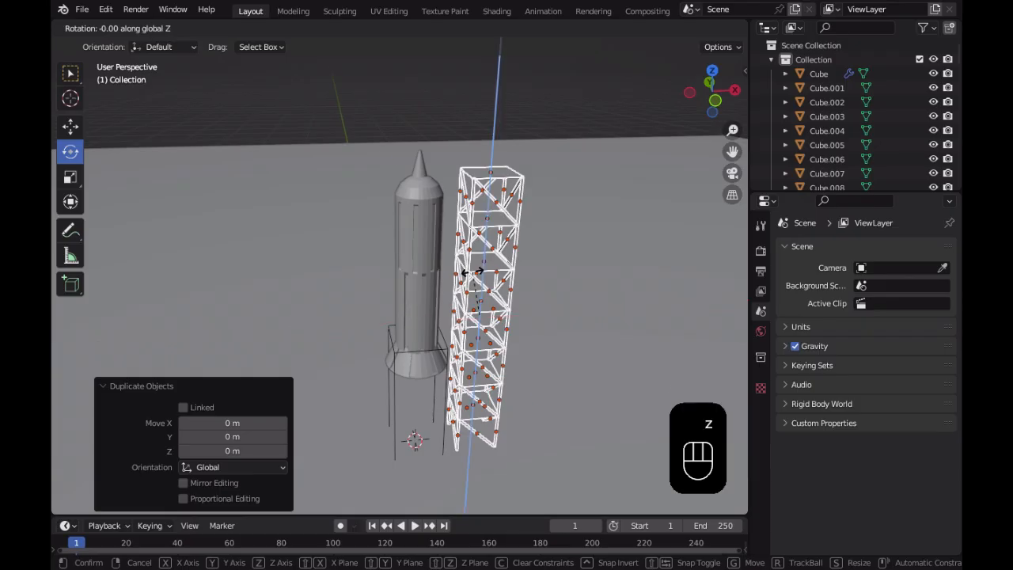
key(y)
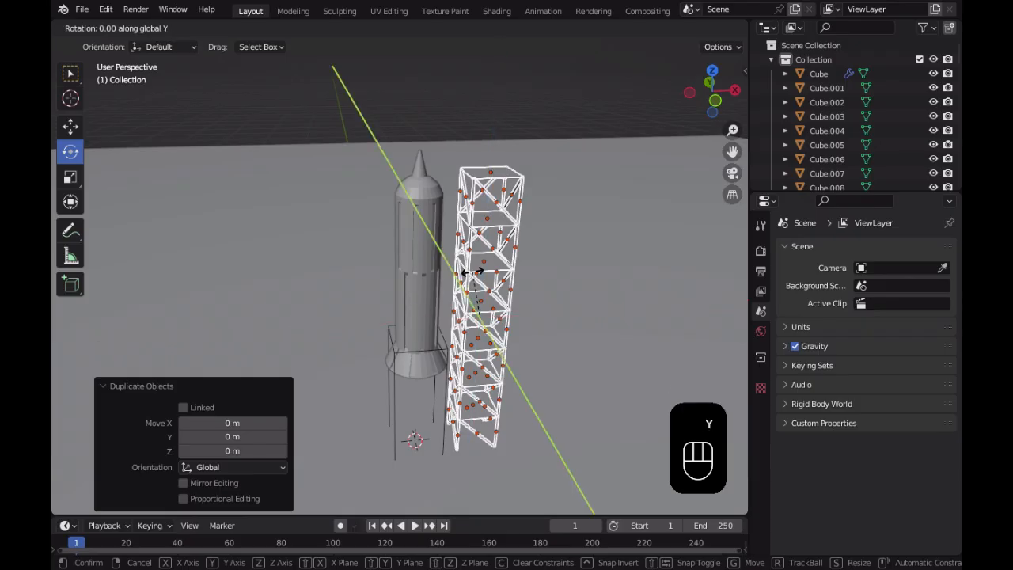
key(KP_9)
key(KP_0)
key(Return)
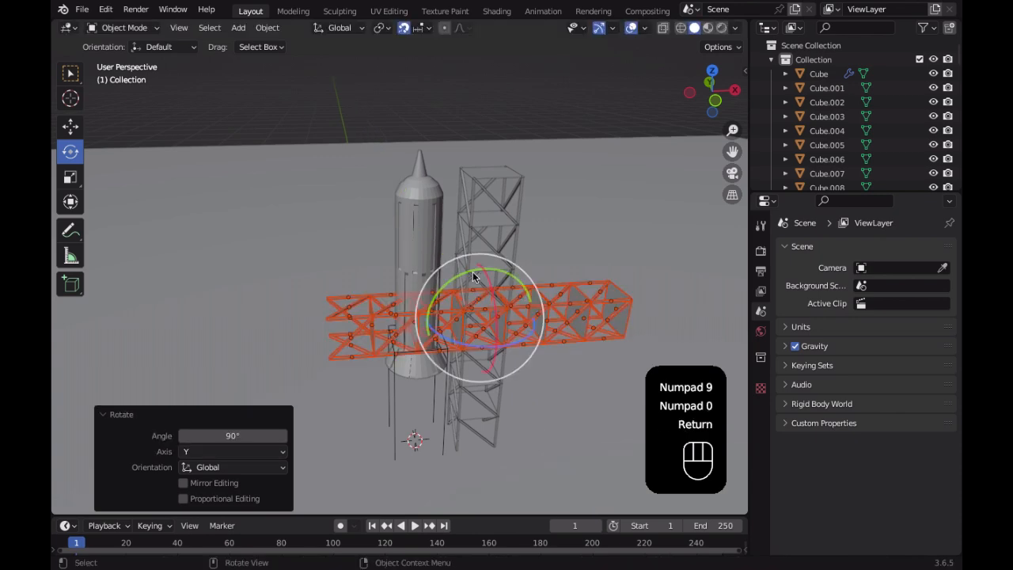
scroll(525, 372, up, 3)
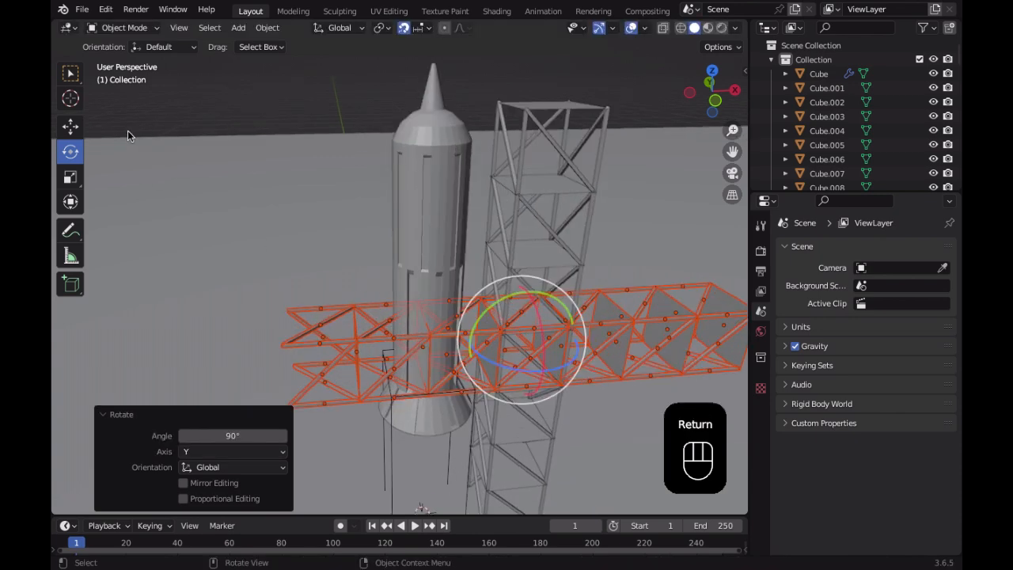
Scale the horizontal tower copy uniformly to about 0.156 to make a small truss arm
click(79, 182)
drag(521, 341, 524, 341)
scroll(577, 397, up, 3)
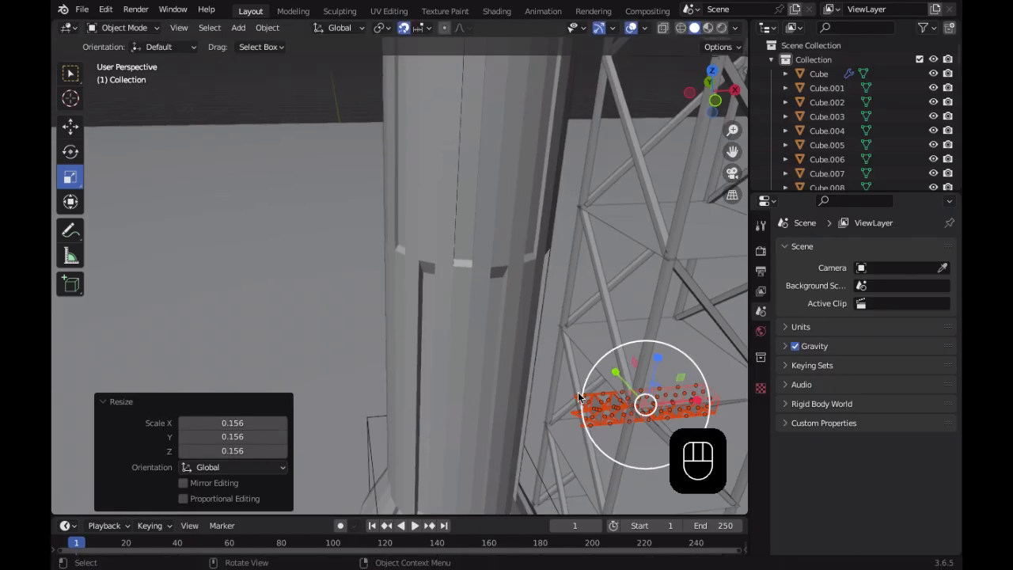
shift+middle_drag(597, 414, 471, 346)
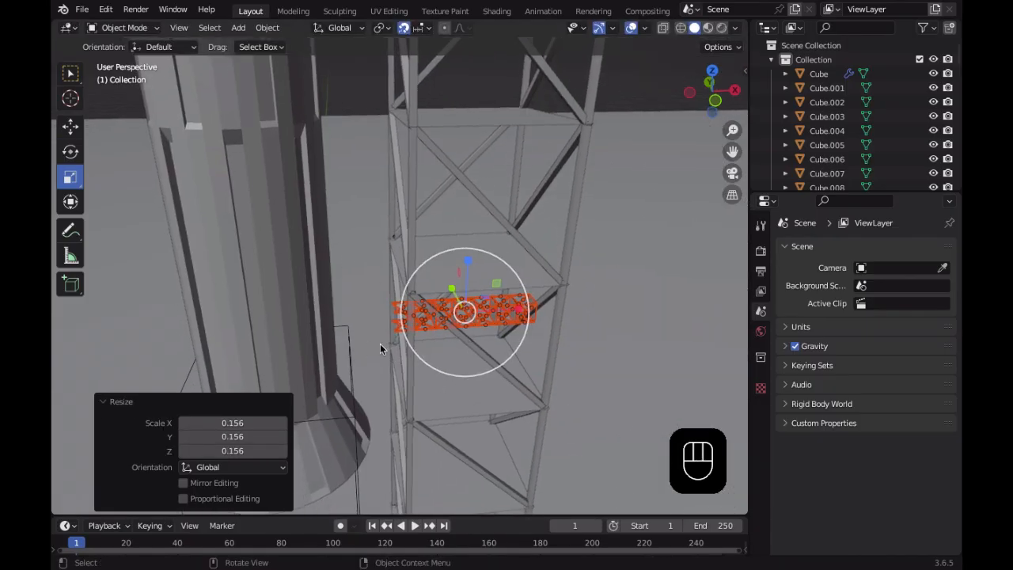
Move the small truss arm along X towards the rocket and raise it 1 m along Z
click(70, 127)
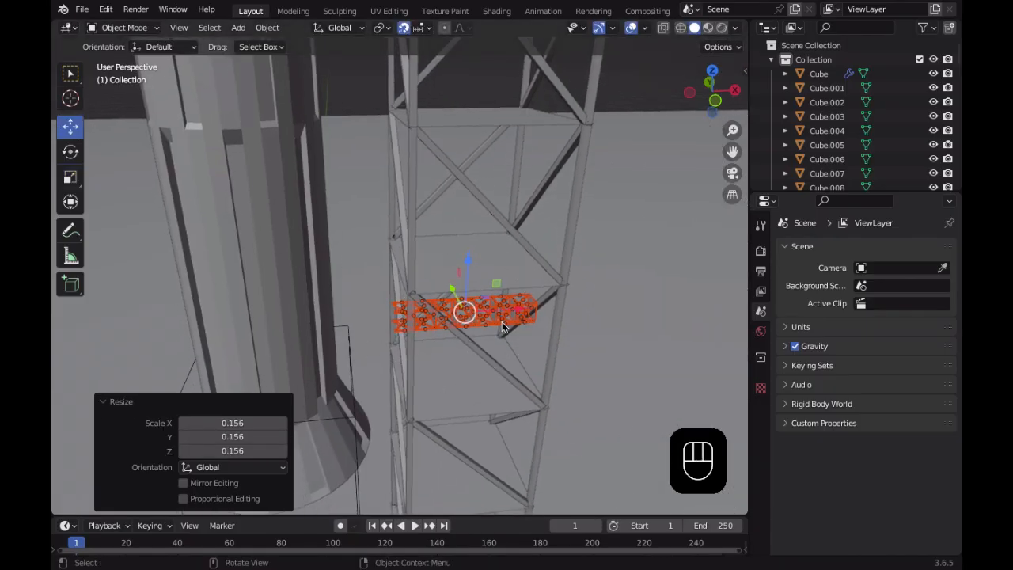
drag(501, 313, 388, 318)
middle_drag(392, 317, 337, 303)
scroll(361, 312, up, 5)
key(g)
key(z)
key(1)
key(Return)
Extrude the truss arm's end plane 2 m along its normal through the tower to its far side
scroll(434, 339, up, 3)
click(264, 284)
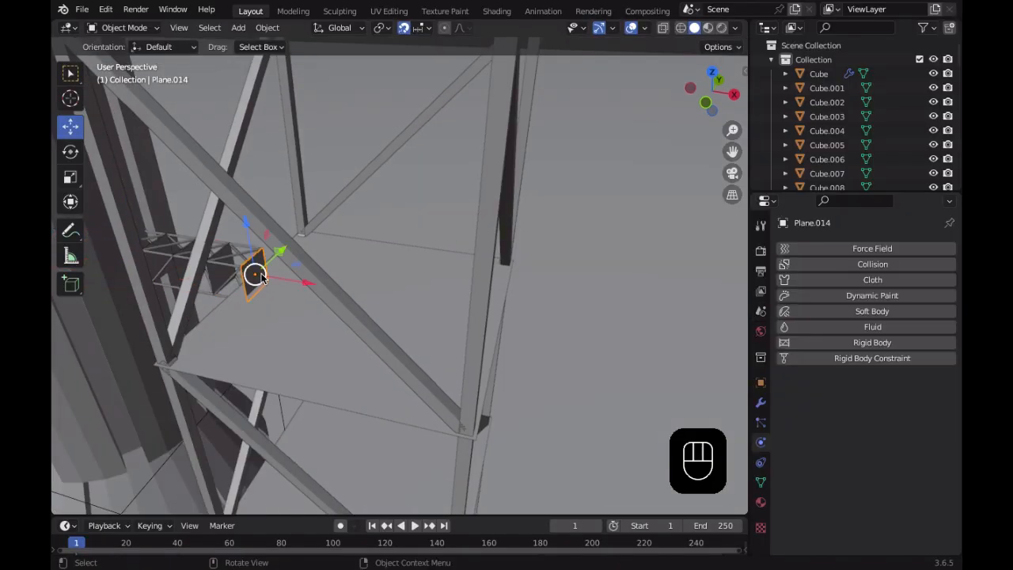
key(Tab)
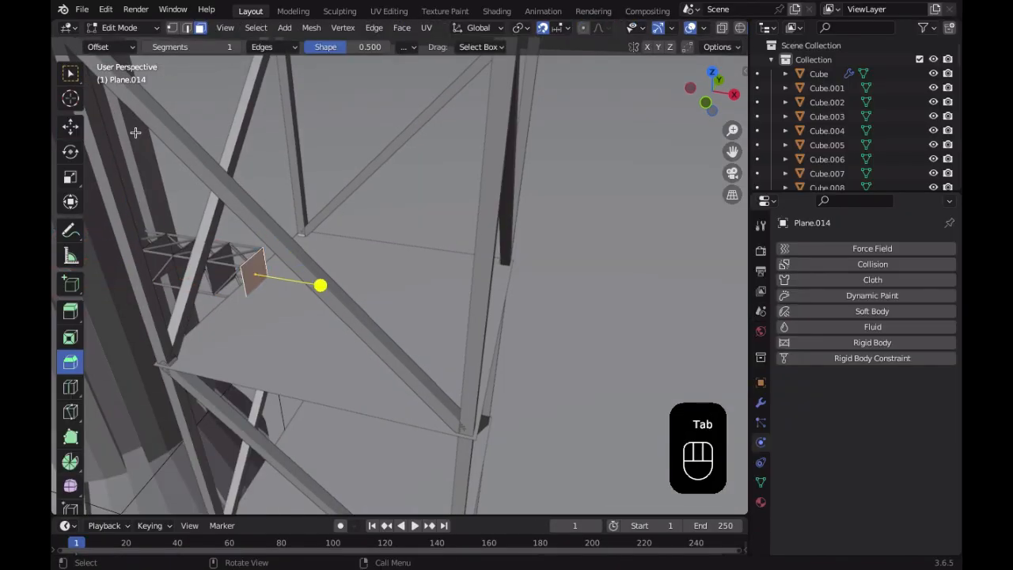
key(e)
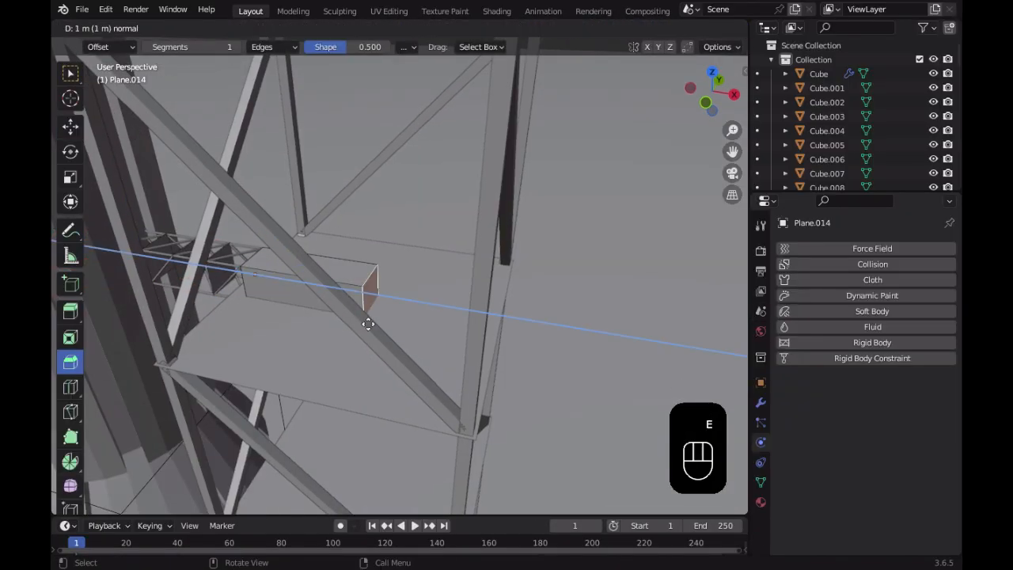
click(455, 354)
middle_drag(455, 354, 501, 200)
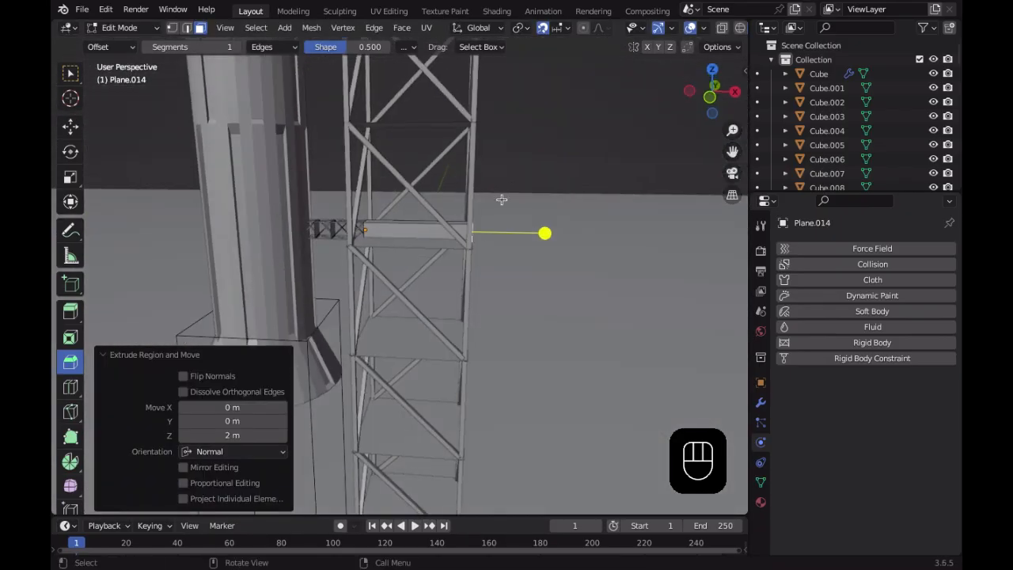
click(597, 99)
key(Tab)
middle_drag(479, 305, 536, 197)
key(Tab)
key(Tab)
mouse_move(542, 255)
middle_down()
mouse_move(528, 305)
mouse_move(548, 285)
mouse_move(546, 262)
middle_up()
click(572, 63)
Examine the truss arm and the part of it that lies inside the rocket body
scroll(548, 285, down, 4)
click(537, 177)
middle_drag(537, 177, 472, 290)
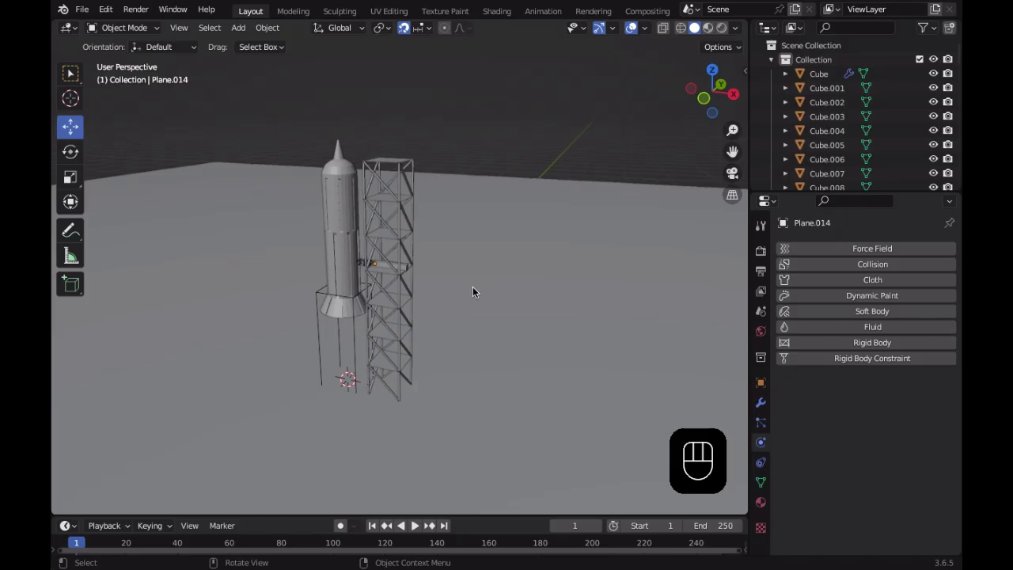
scroll(392, 277, up, 10)
shift+middle_drag(346, 240, 409, 276)
click(367, 233)
middle_drag(367, 233, 519, 352)
click(419, 266)
scroll(420, 270, up, 2)
scroll(504, 316, down, 2)
click(401, 454)
middle_drag(412, 465, 435, 340)
click(422, 442)
scroll(428, 428, up, 4)
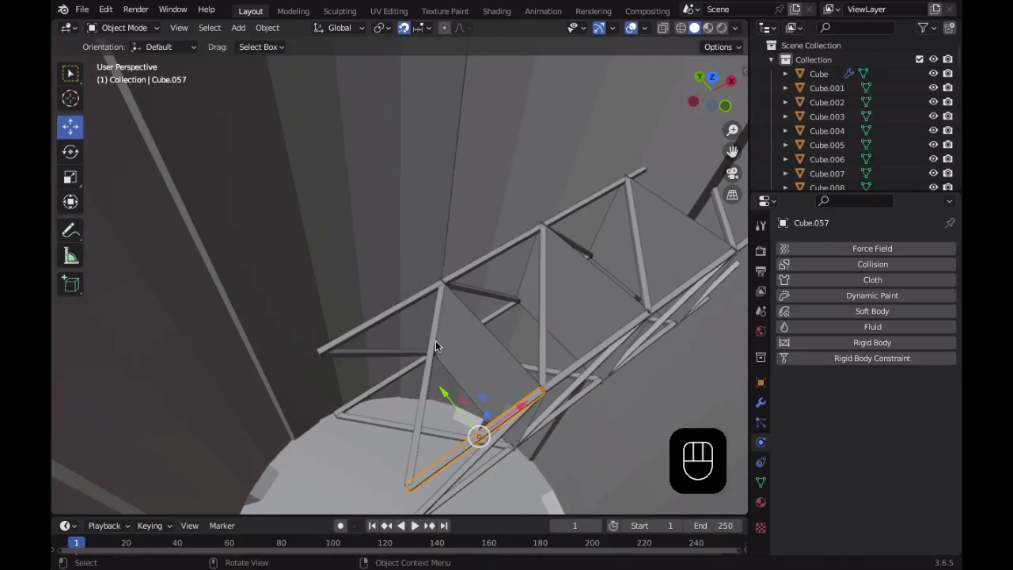
Circle-select the truss arm's bars and planes inside the rocket body
key(c)
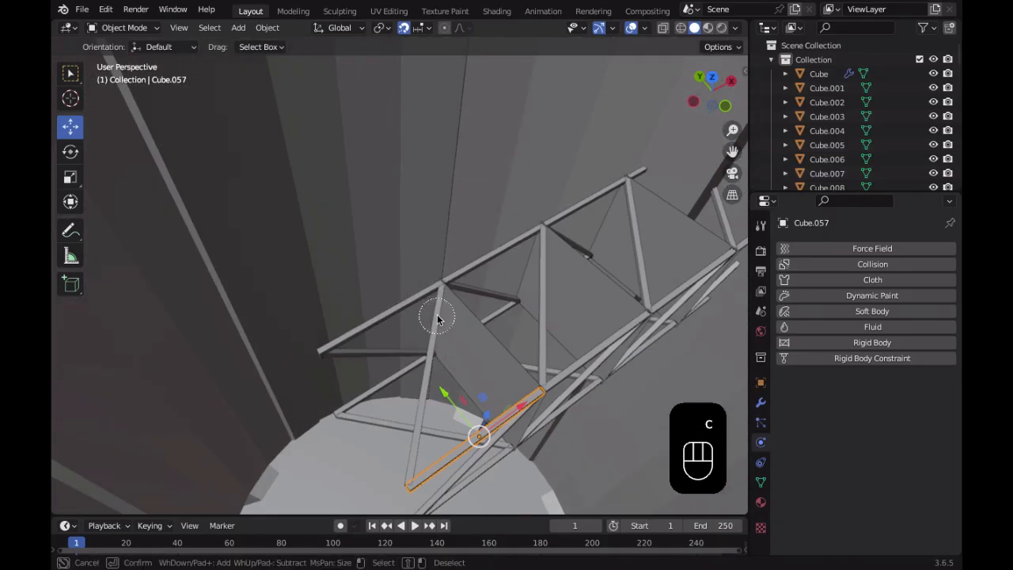
mouse_move(442, 319)
mouse_down()
mouse_move(480, 362)
mouse_move(543, 398)
mouse_move(515, 293)
mouse_move(442, 327)
mouse_move(479, 332)
mouse_move(547, 289)
mouse_move(605, 222)
mouse_move(664, 286)
mouse_up()
mouse_move(459, 473)
mouse_down()
mouse_move(370, 374)
mouse_move(329, 348)
mouse_move(379, 358)
mouse_up()
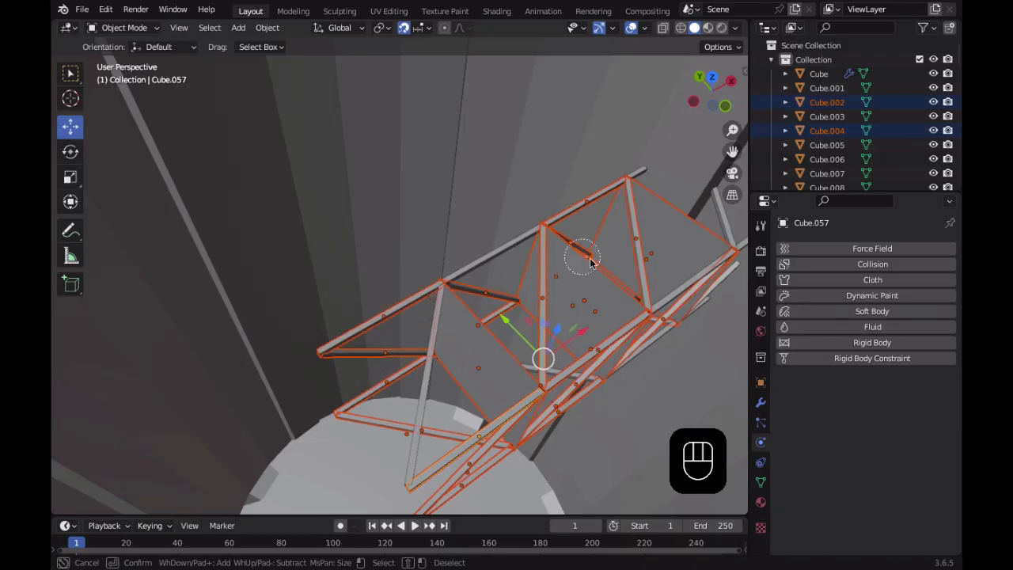
mouse_move(600, 220)
mouse_down()
mouse_move(686, 244)
mouse_move(662, 247)
mouse_up()
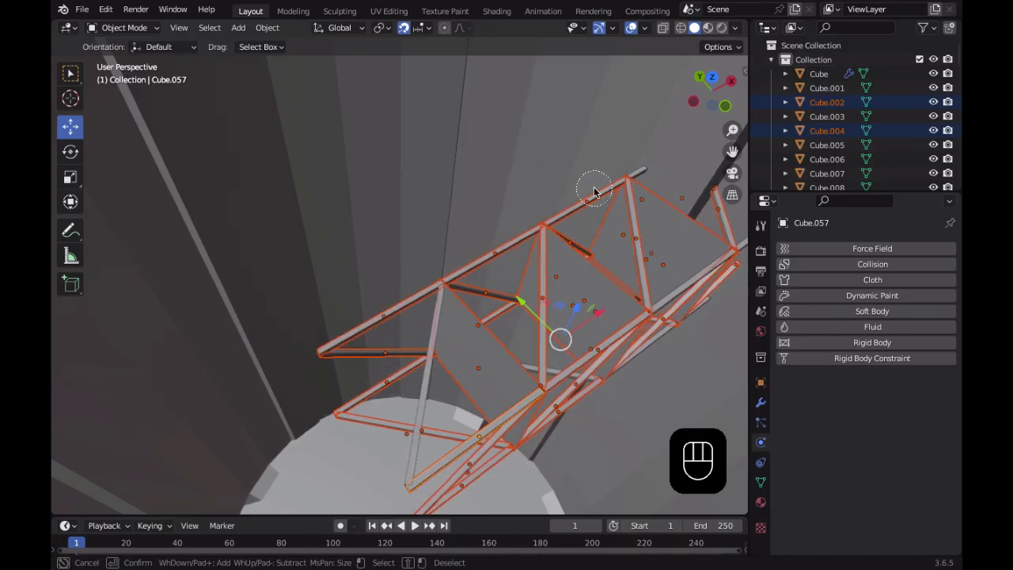
drag(710, 198, 716, 202)
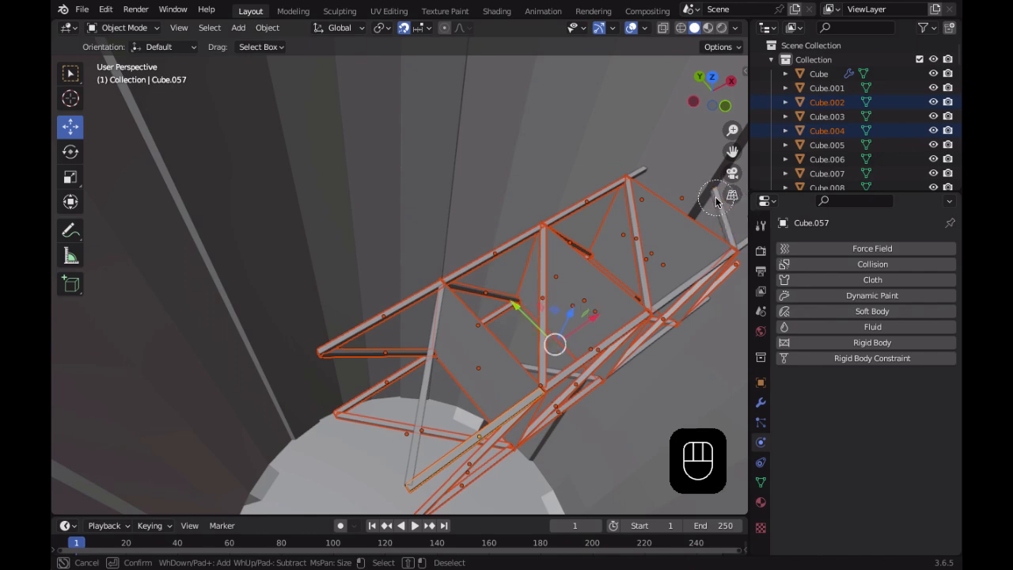
right_click(723, 295)
Remove the truss parts outside the rocket body from the selection
middle_drag(724, 295, 456, 330)
key(c)
mouse_move(343, 302)
middle_down()
mouse_move(489, 312)
mouse_move(449, 262)
mouse_move(376, 354)
mouse_move(474, 305)
mouse_move(289, 332)
middle_up()
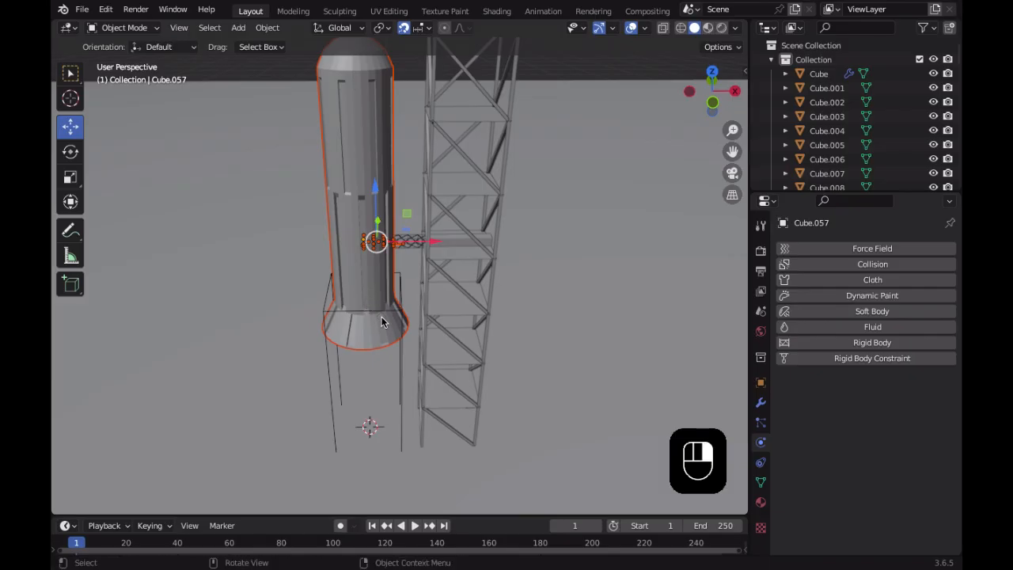
right_click(382, 317)
scroll(380, 318, up, 6)
key(c)
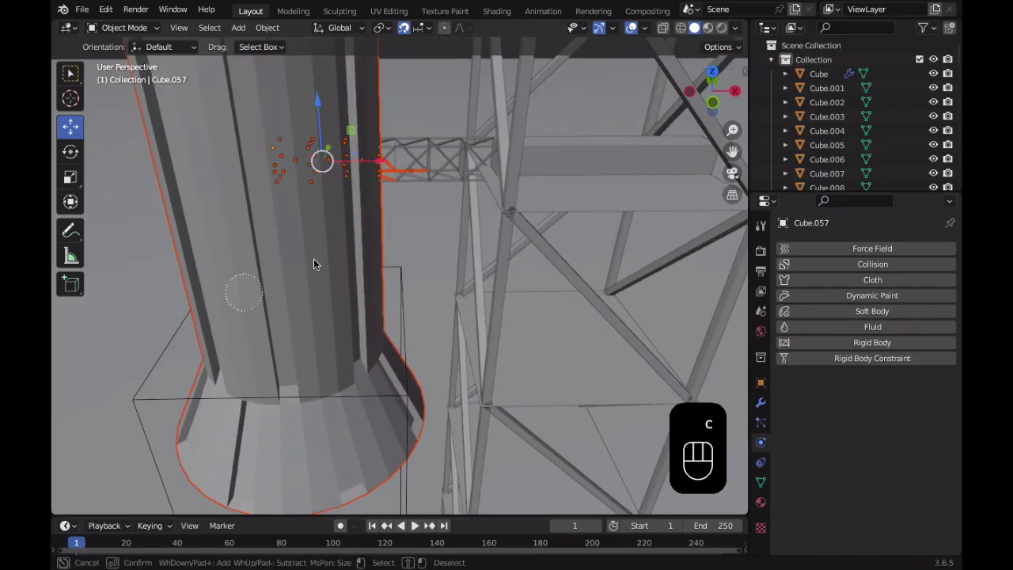
middle_click(393, 168)
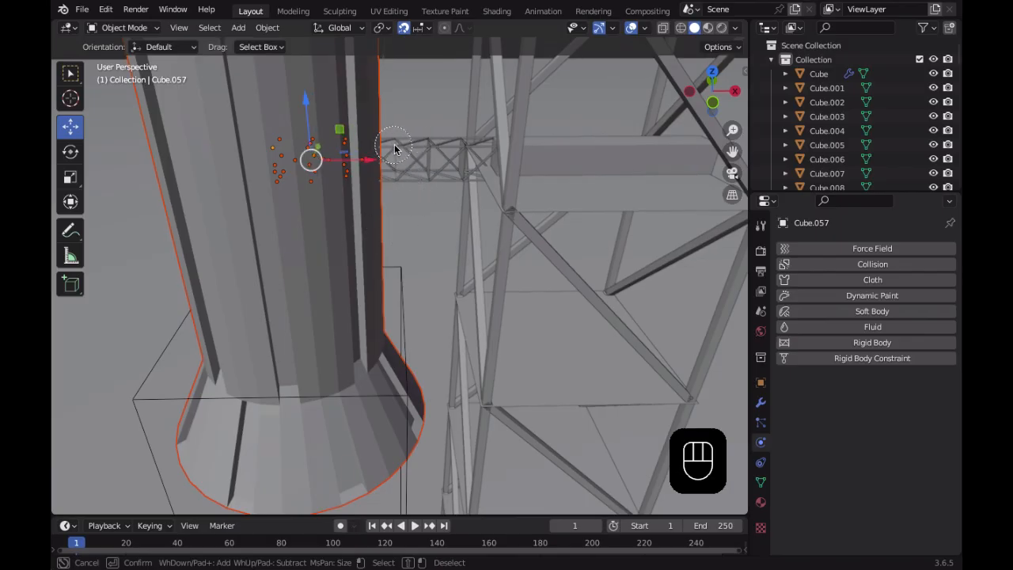
right_click(416, 434)
Take the rocket body out of the selection and delete the selected truss parts inside it
middle_drag(416, 433, 444, 315)
scroll(489, 283, up, 6)
key(c)
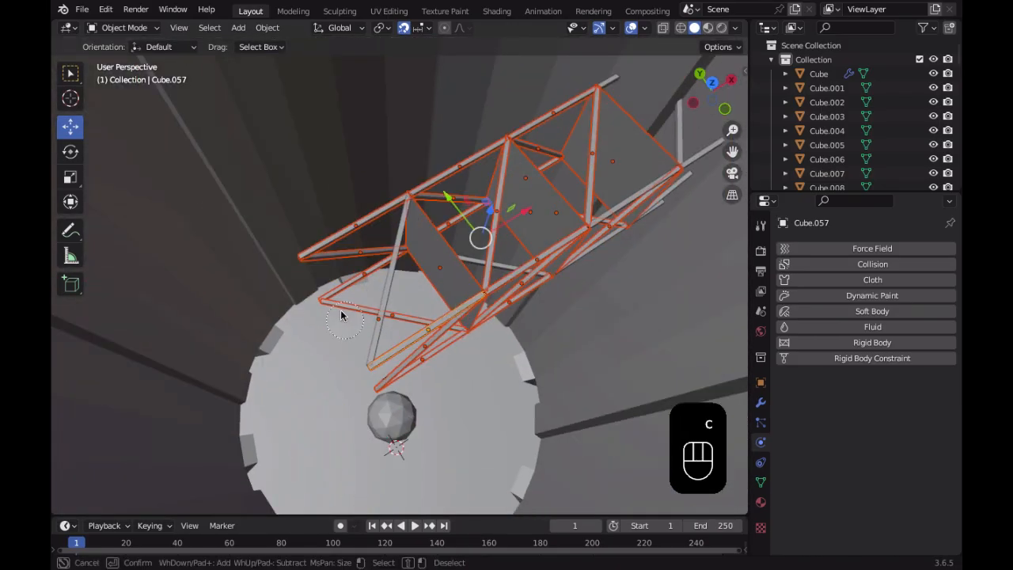
right_click(100, 319)
scroll(277, 366, down, 6)
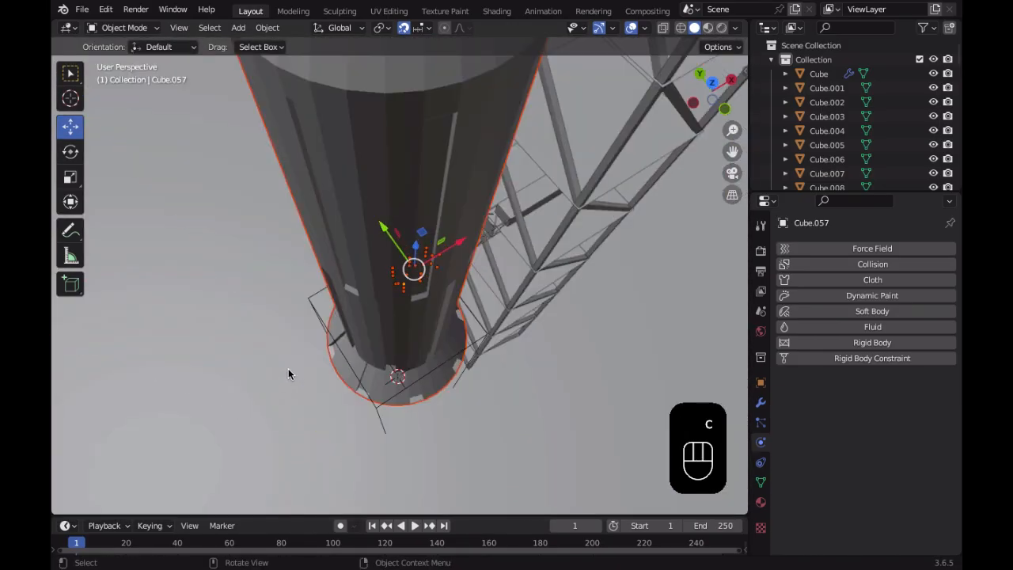
middle_drag(287, 370, 293, 191)
shift+click(343, 79)
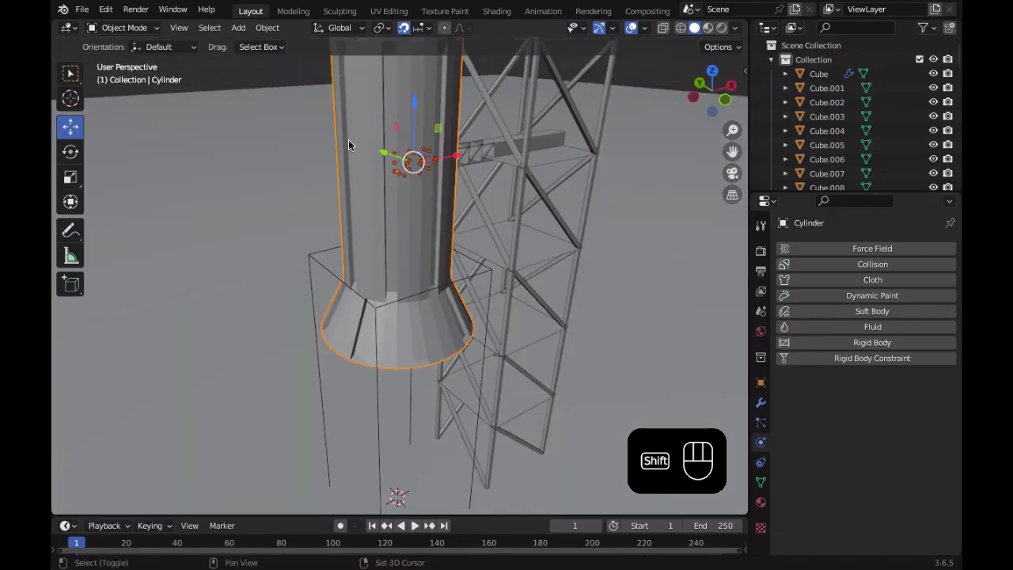
shift+click(342, 74)
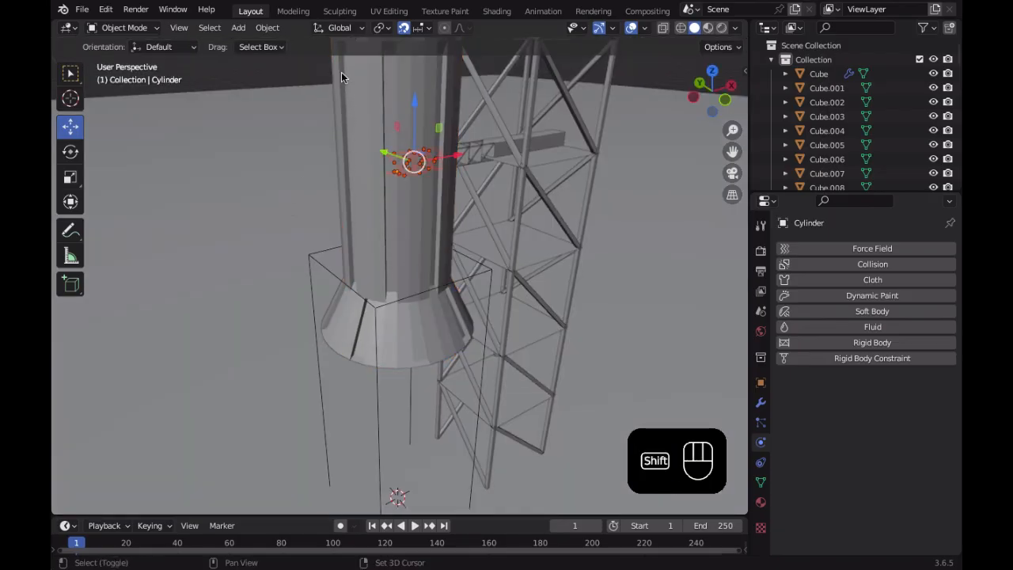
scroll(425, 228, up, 2)
middle_drag(424, 228, 467, 321)
key(x)
click(457, 363)
Circle-select the leftover truss bars inside the rocket body and delete the selection
scroll(467, 320, up, 1)
key(c)
mouse_move(349, 320)
mouse_down()
mouse_move(515, 307)
mouse_move(369, 333)
mouse_move(422, 304)
mouse_move(589, 265)
mouse_move(508, 208)
mouse_move(516, 285)
mouse_up()
mouse_move(475, 250)
middle_down()
mouse_move(529, 351)
mouse_move(502, 267)
mouse_move(567, 281)
mouse_move(520, 236)
middle_up()
drag(492, 299, 497, 312)
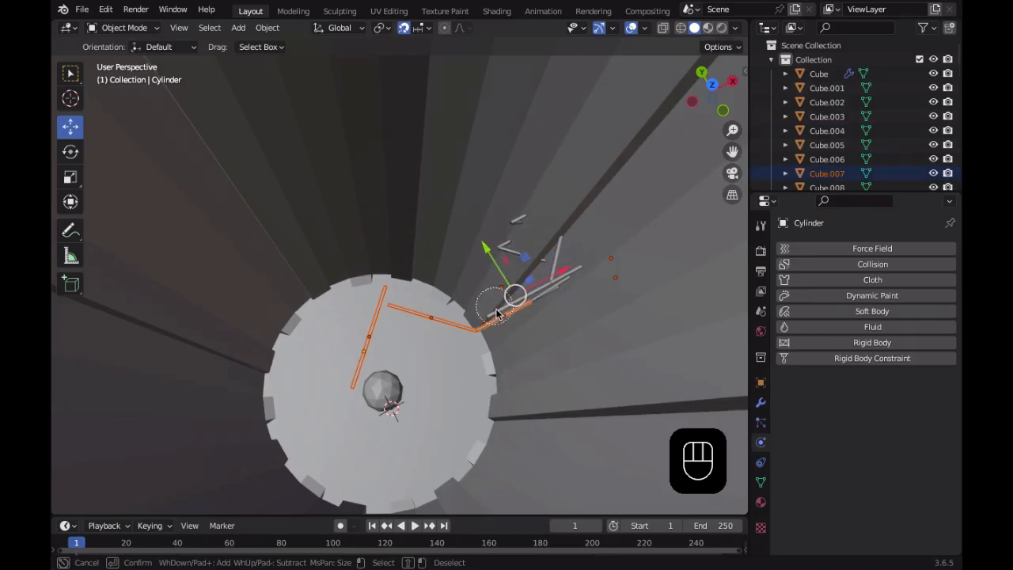
right_click(477, 300)
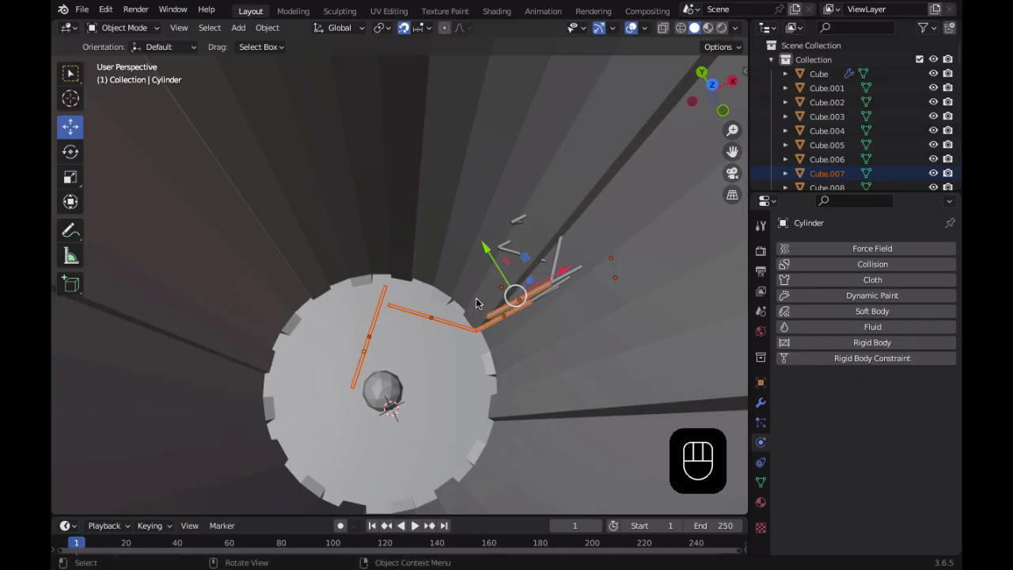
key(x)
click(476, 298)
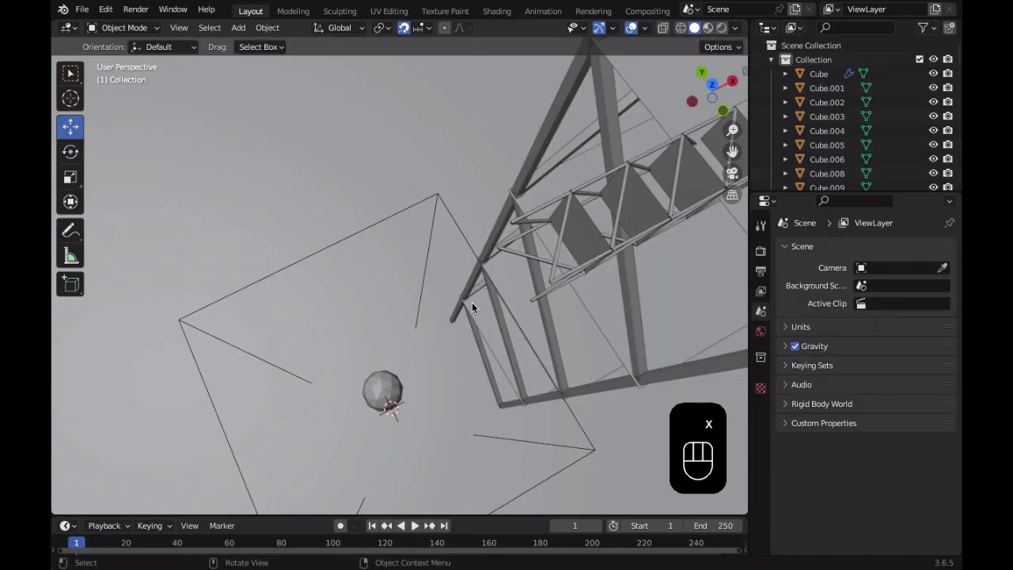
Undo the last deletions and remove the ground plane, rocket body and tower parts from the selection
key(super+z)
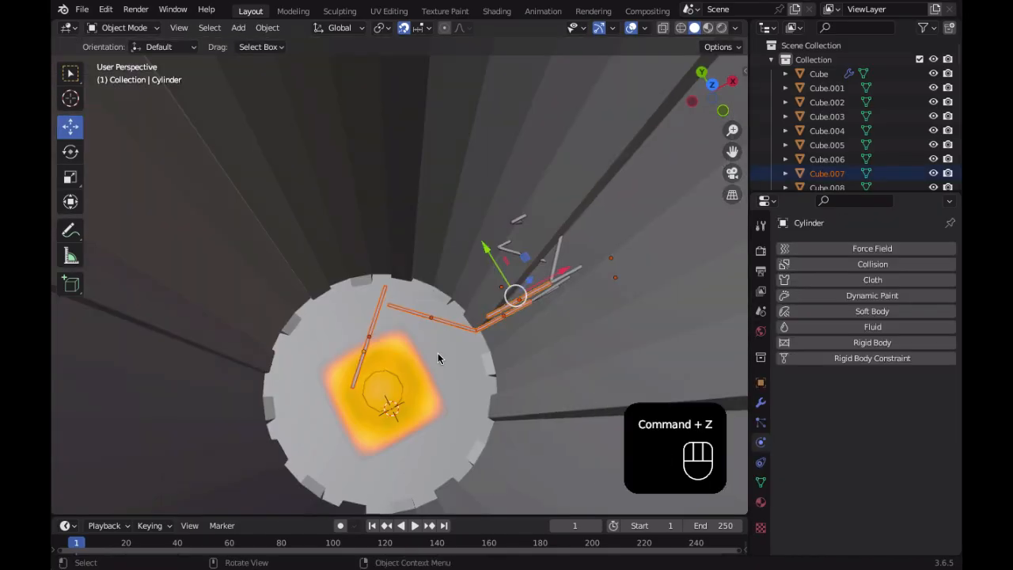
key(super+z)
middle_drag(442, 360, 378, 116)
shift+click(380, 85)
shift+click(381, 85)
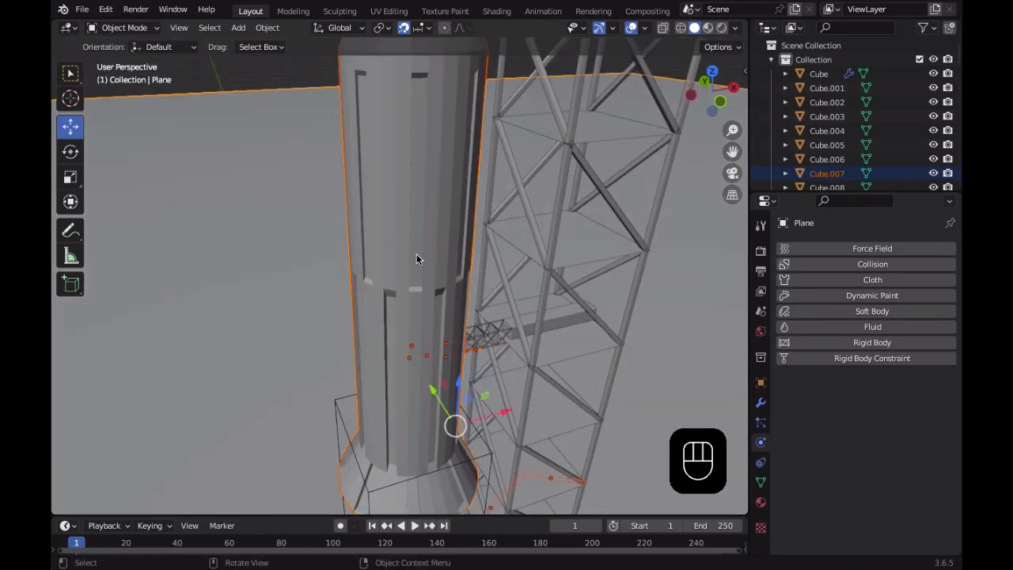
scroll(429, 293, down, 6)
shift+click(459, 383)
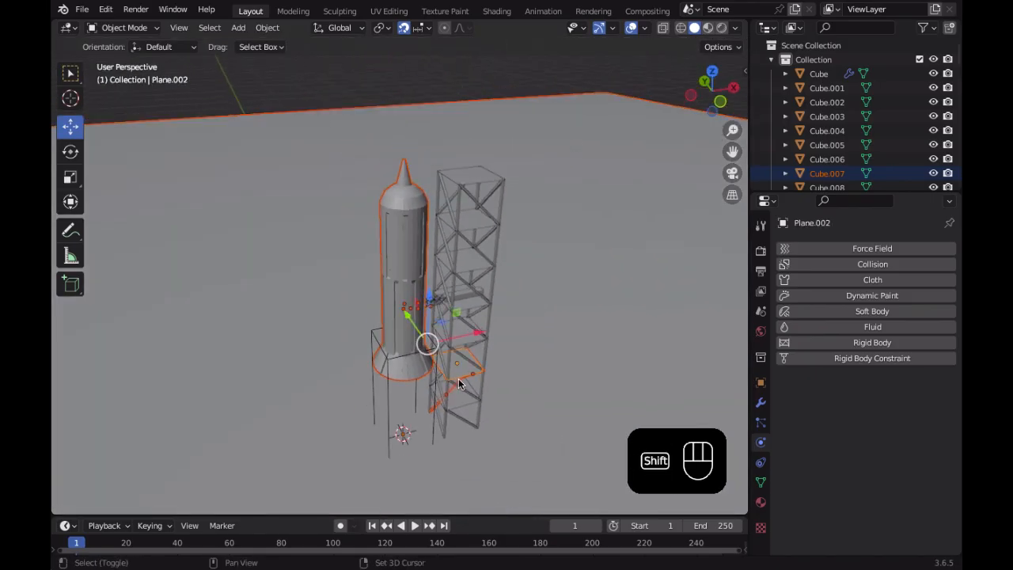
scroll(460, 382, up, 4)
shift+middle_drag(474, 356, 478, 229)
shift+click(582, 266)
shift+click(583, 267)
shift+click(349, 125)
shift+click(348, 125)
Circle-deselect the parts outside the rocket body and delete the truss parts still selected inside it
scroll(467, 407, up, 2)
shift+middle_drag(448, 340, 434, 303)
key(c)
middle_click(487, 355)
middle_click(440, 415)
right_click(499, 266)
middle_drag(499, 266, 487, 287)
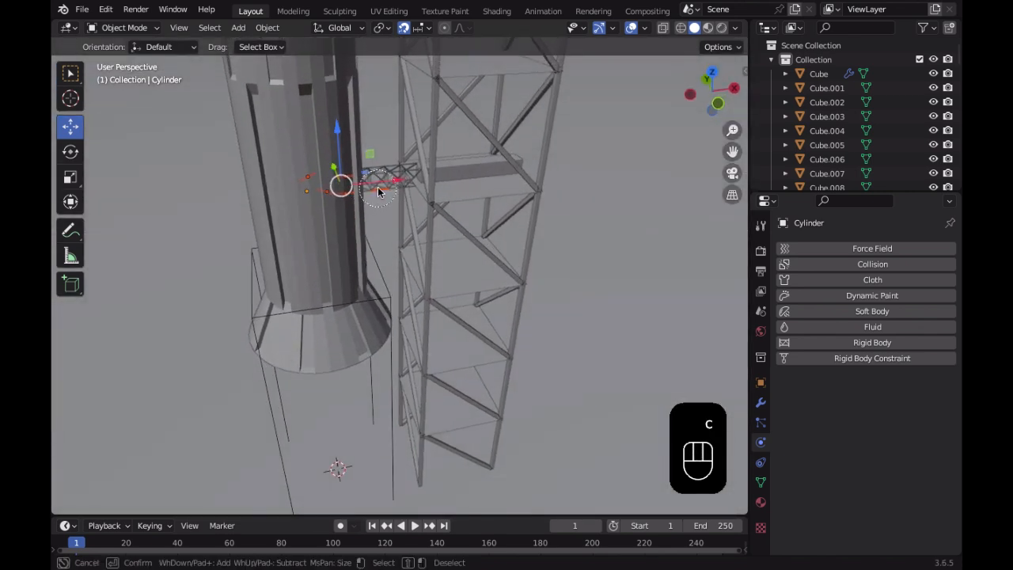
right_click(381, 197)
key(x)
click(377, 196)
scroll(375, 195, up, 3)
middle_drag(376, 196, 453, 281)
middle_drag(520, 400, 424, 325)
scroll(515, 355, down, 4)
scroll(393, 258, up, 1)
scroll(392, 258, up, 3)
shift+middle_drag(399, 198, 410, 307)
scroll(515, 178, up, 1)
middle_drag(478, 197, 489, 162)
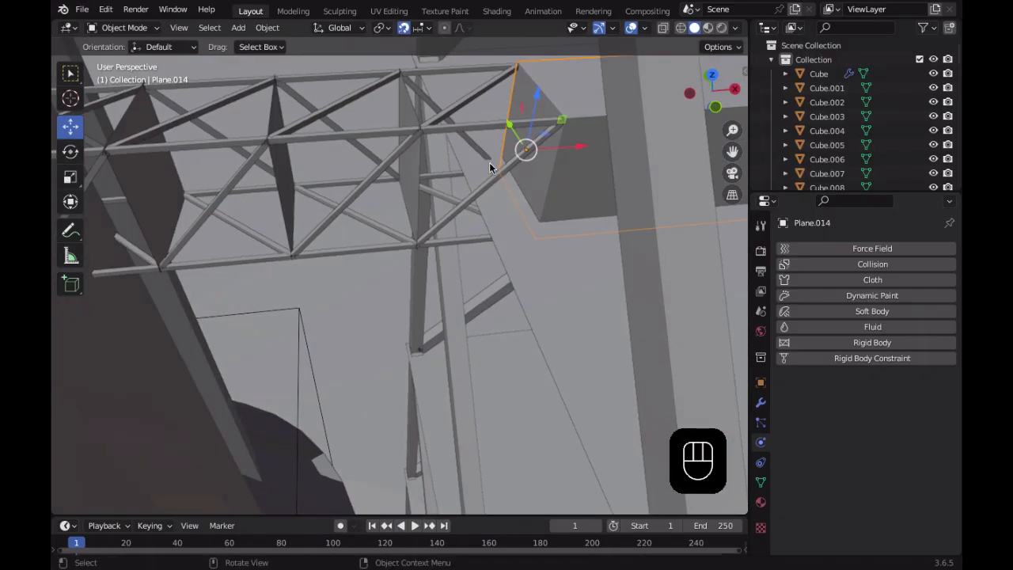
shift+click(552, 133)
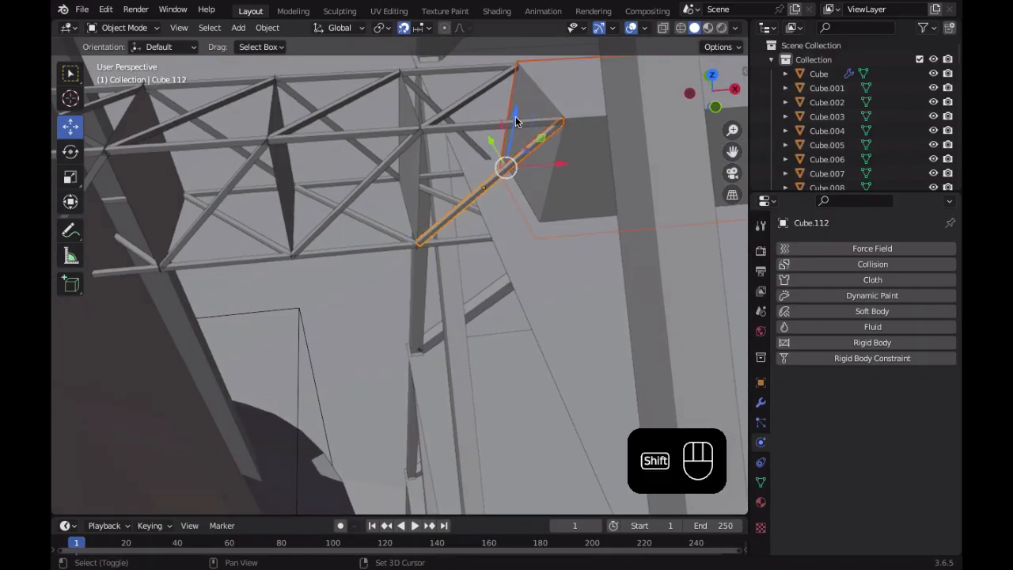
key(c)
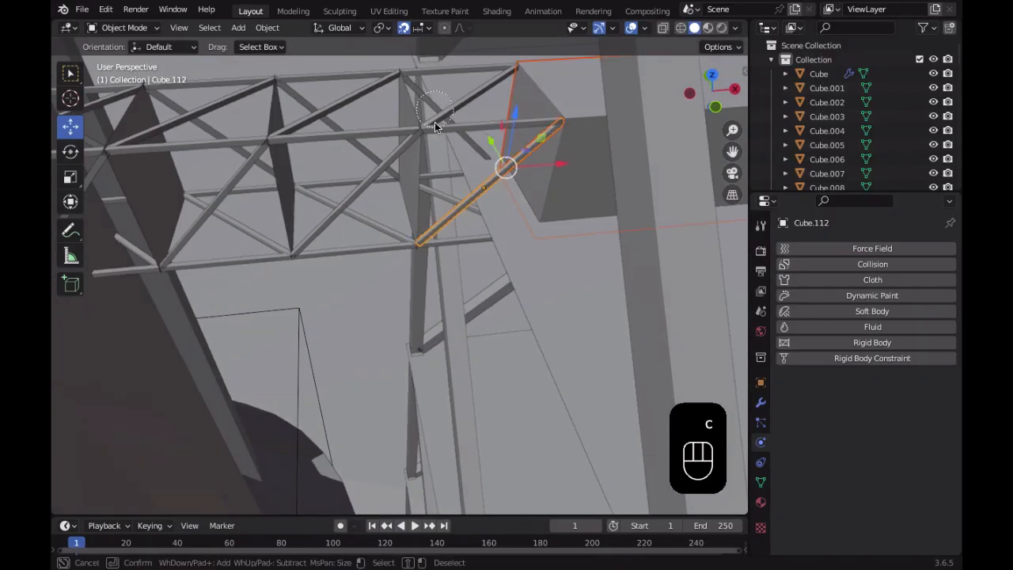
drag(447, 224, 456, 71)
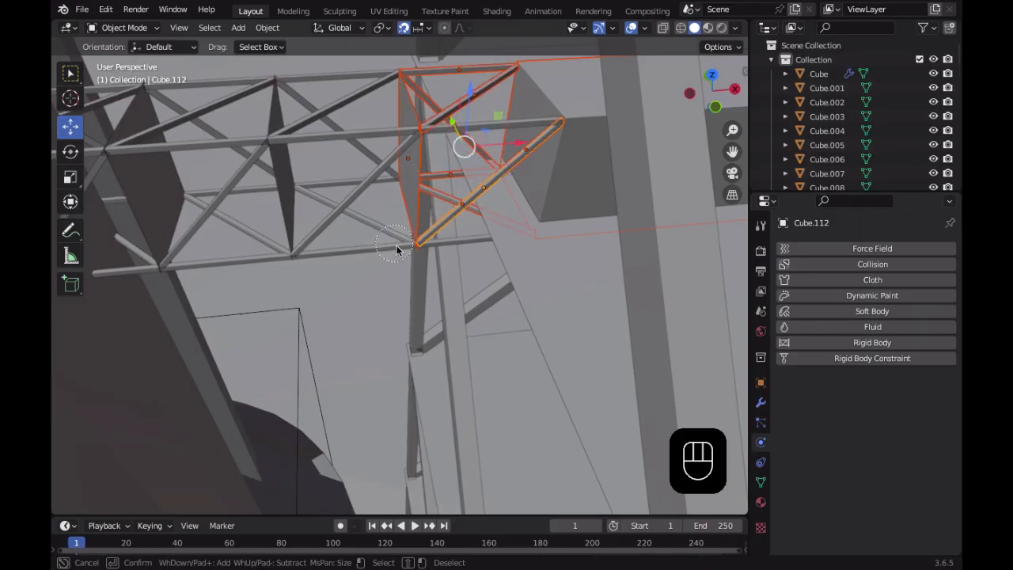
right_click(394, 168)
scroll(394, 168, down, 7)
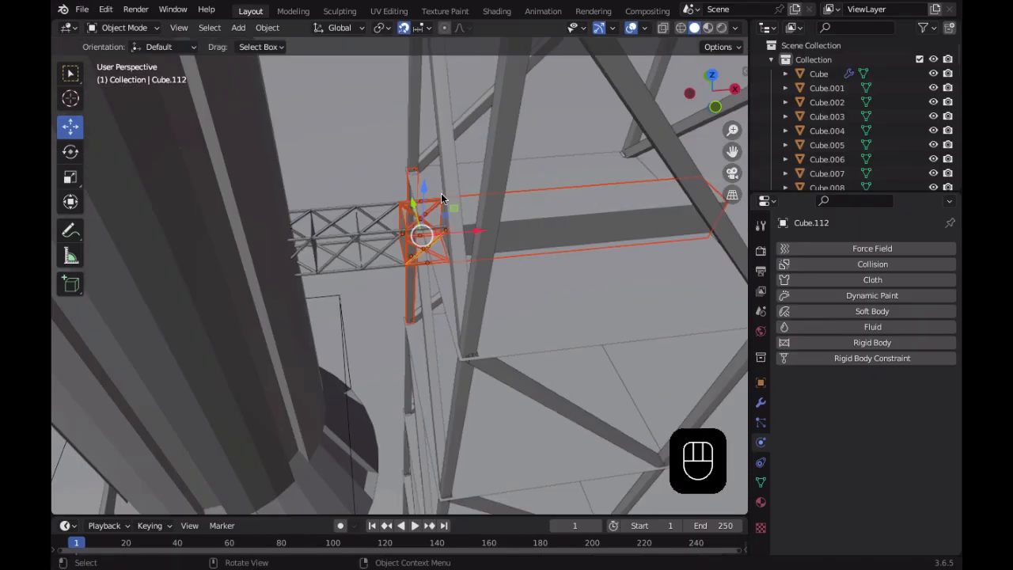
click(373, 78)
Box-select the truss arm, add its beam inside the tower, and duplicate the whole arm 2 m up along Z
middle_drag(380, 88, 365, 70)
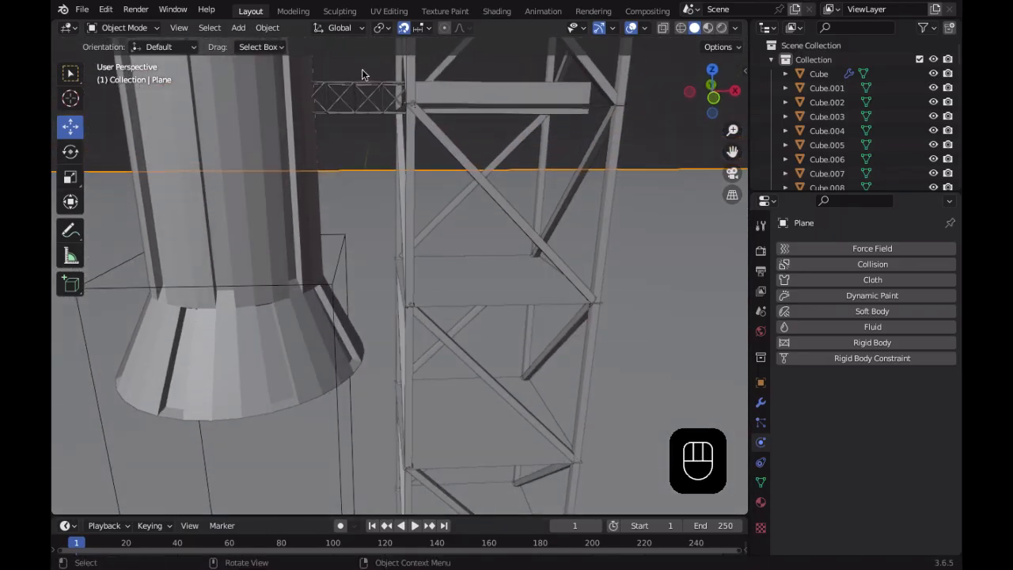
drag(322, 63, 391, 122)
middle_drag(391, 122, 533, 213)
shift+click(541, 196)
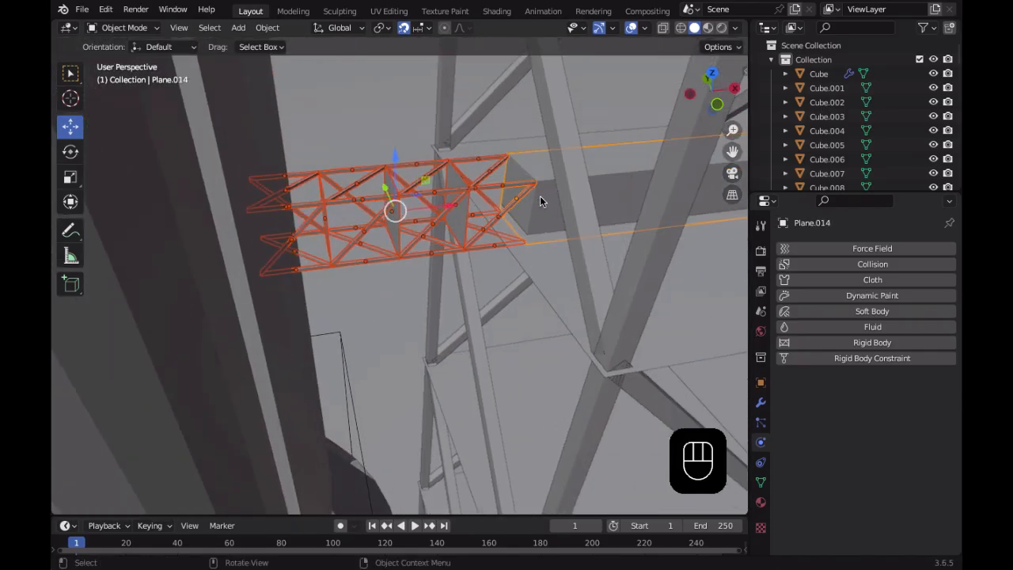
scroll(540, 197, down, 6)
key(shift+d)
right_click(451, 209)
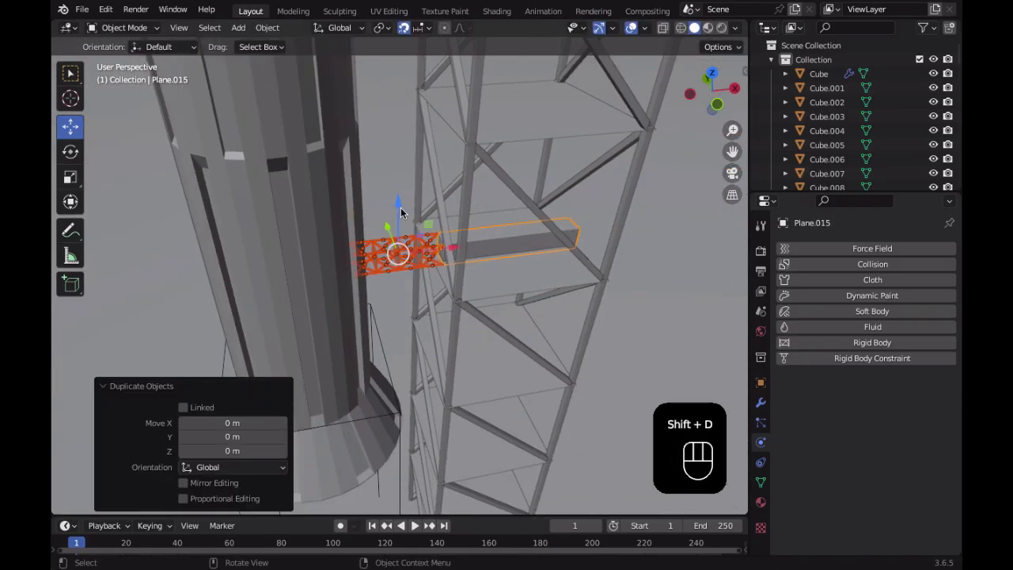
text(g2z)
key(Return)
scroll(417, 142, down, 3)
middle_drag(417, 139, 411, 203)
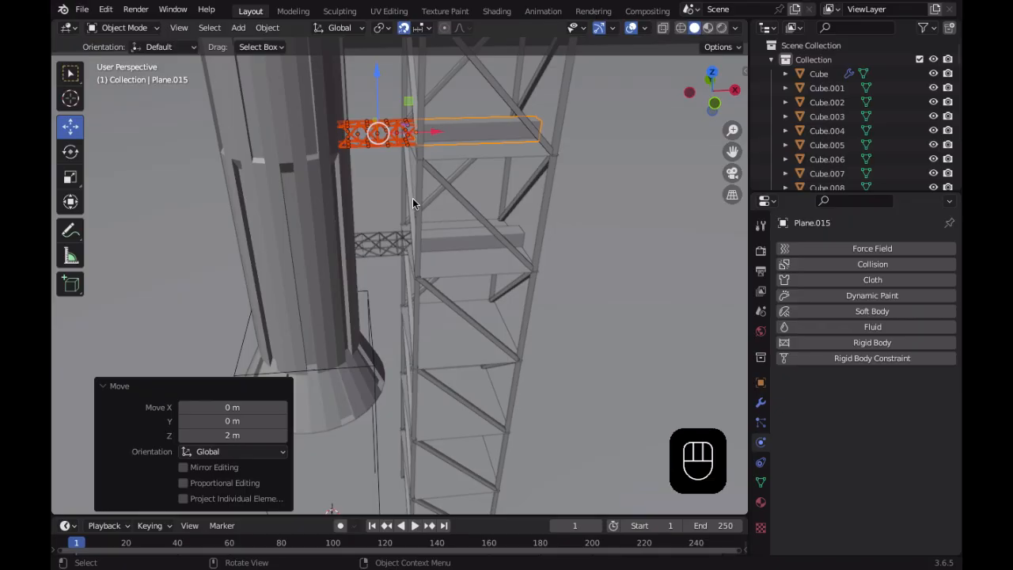
Duplicate the arm again and lower the copy along Z to the level of the rocket's nozzle
key(shift+d)
right_click(410, 199)
key(g)
key(z)
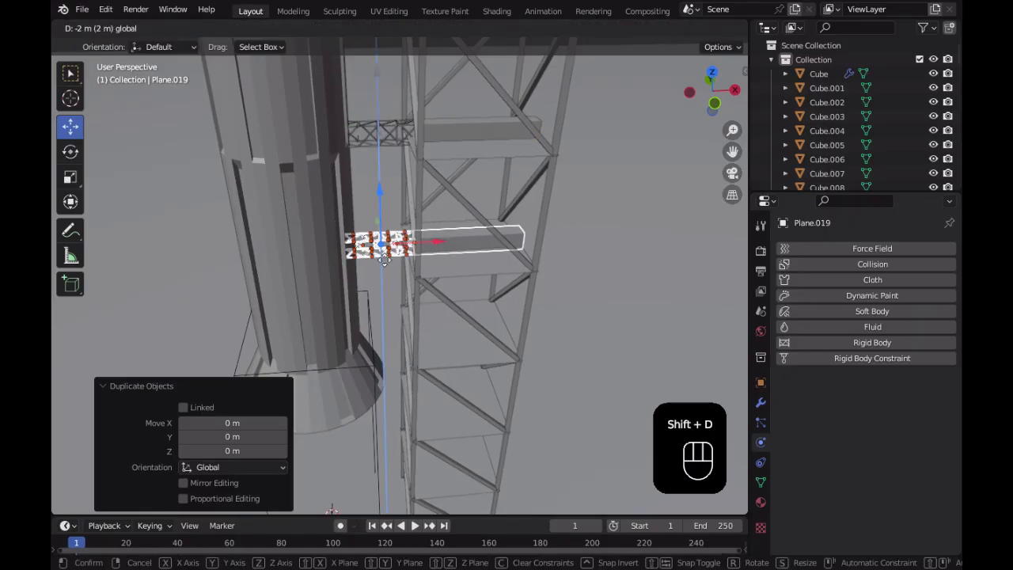
click(414, 351)
Box-select the uppermost truss arm and add its beam inside the tower to the selection
middle_drag(414, 350, 589, 301)
scroll(601, 254, down, 3)
scroll(589, 301, up, 4)
middle_drag(505, 130, 489, 203)
scroll(482, 173, up, 2)
scroll(448, 246, up, 2)
middle_drag(448, 247, 425, 198)
scroll(462, 155, down, 1)
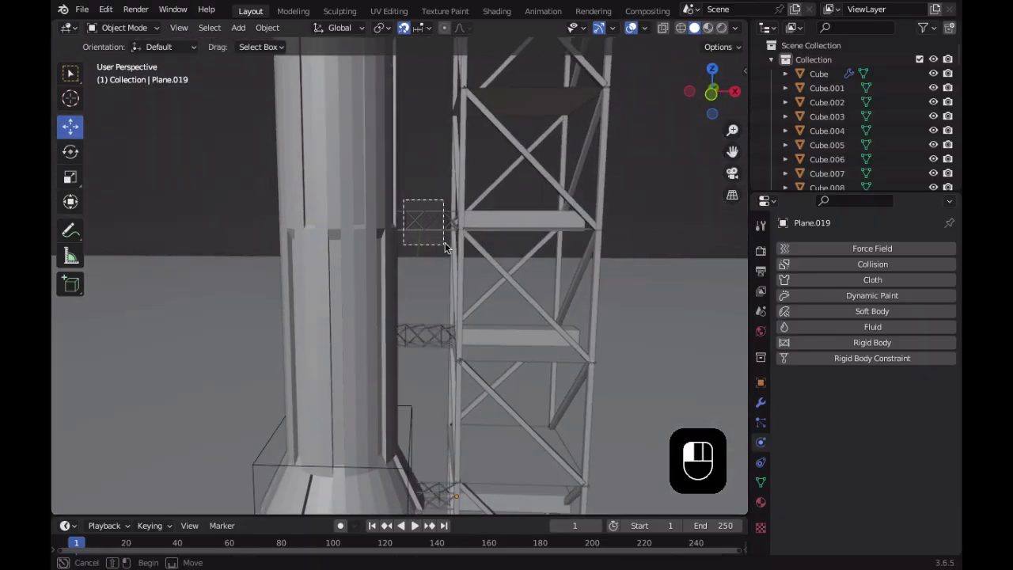
click(446, 224)
middle_drag(499, 220, 503, 240)
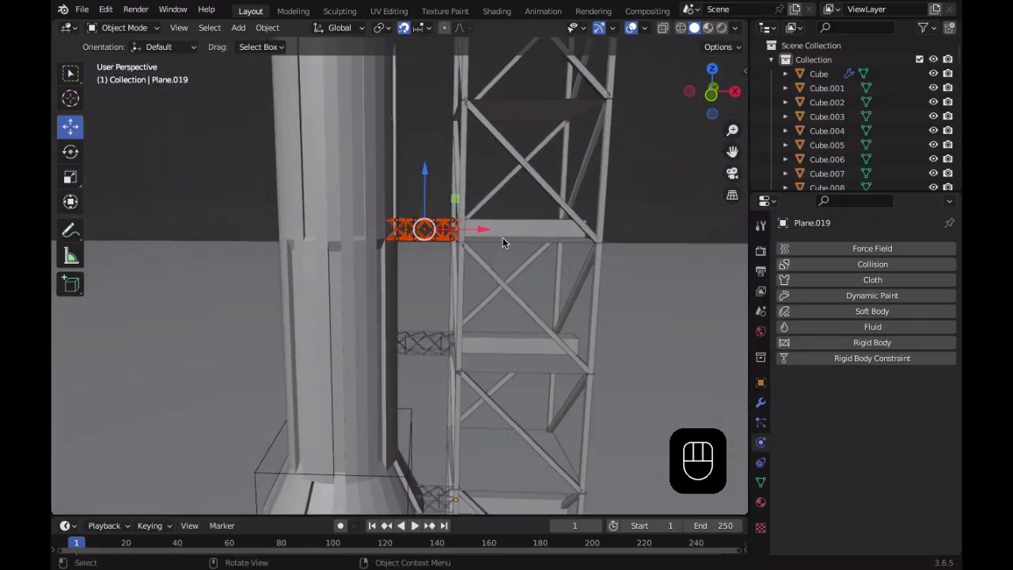
shift+click(506, 231)
Duplicate the selected arm and raise the copy 3 m and another 1 m along Z onto the tower's top
key(shift+d)
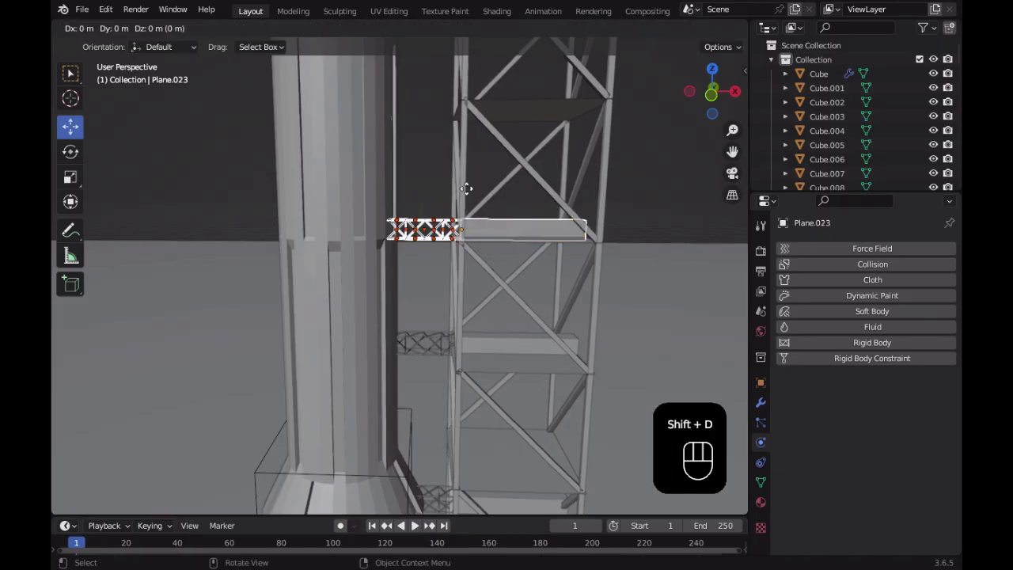
right_click(435, 184)
drag(426, 176, 420, 475)
shift+middle_drag(533, 301, 531, 409)
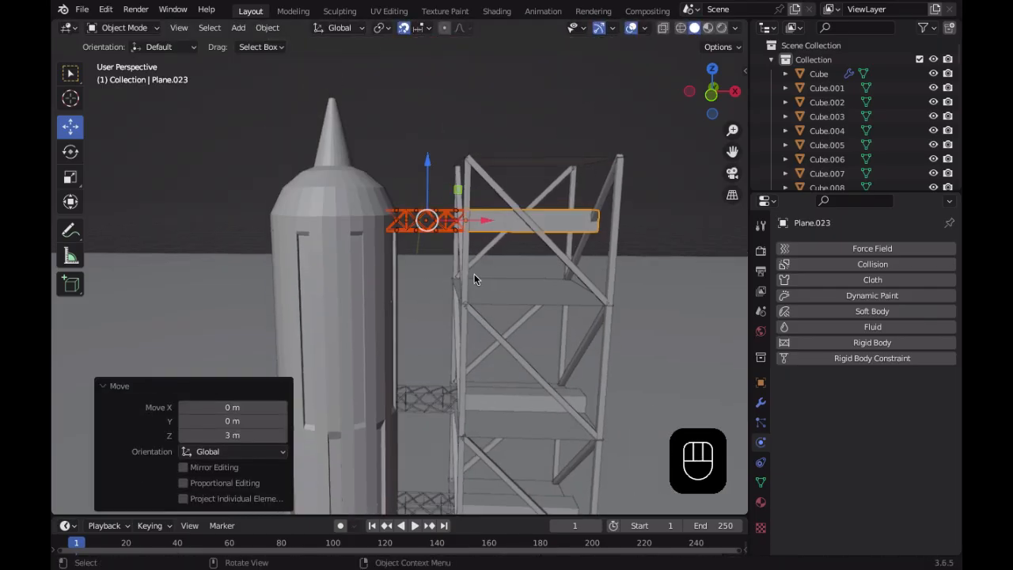
drag(426, 163, 414, 109)
middle_drag(475, 301, 446, 302)
scroll(495, 359, up, 8)
scroll(468, 357, down, 8)
middle_drag(468, 357, 514, 301)
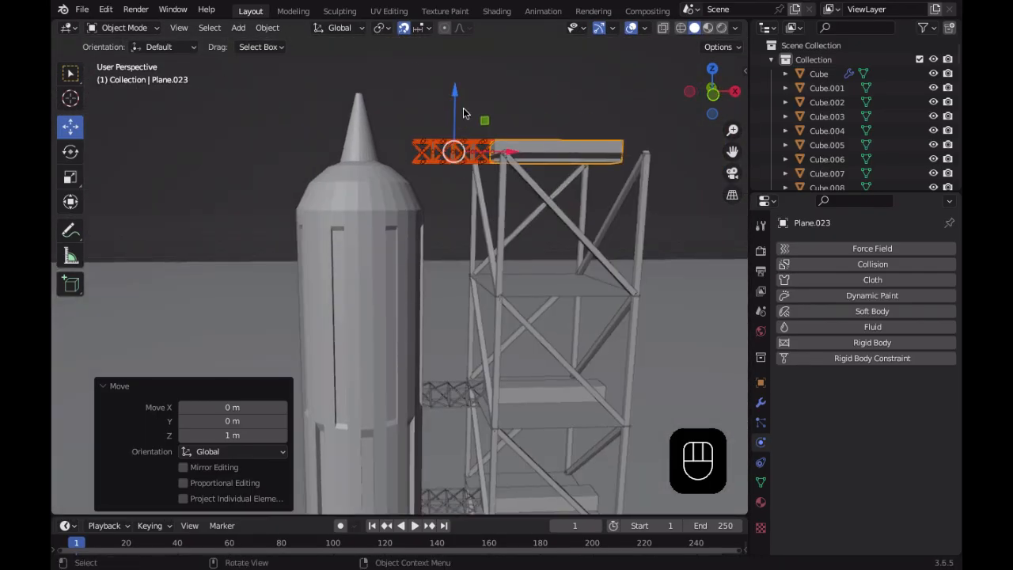
Select the outer truss section of the top arm together with its end plane, leaving out the beam
click(329, 99)
drag(410, 113, 460, 173)
scroll(459, 197, up, 6)
shift+middle_drag(473, 167, 446, 256)
click(634, 294)
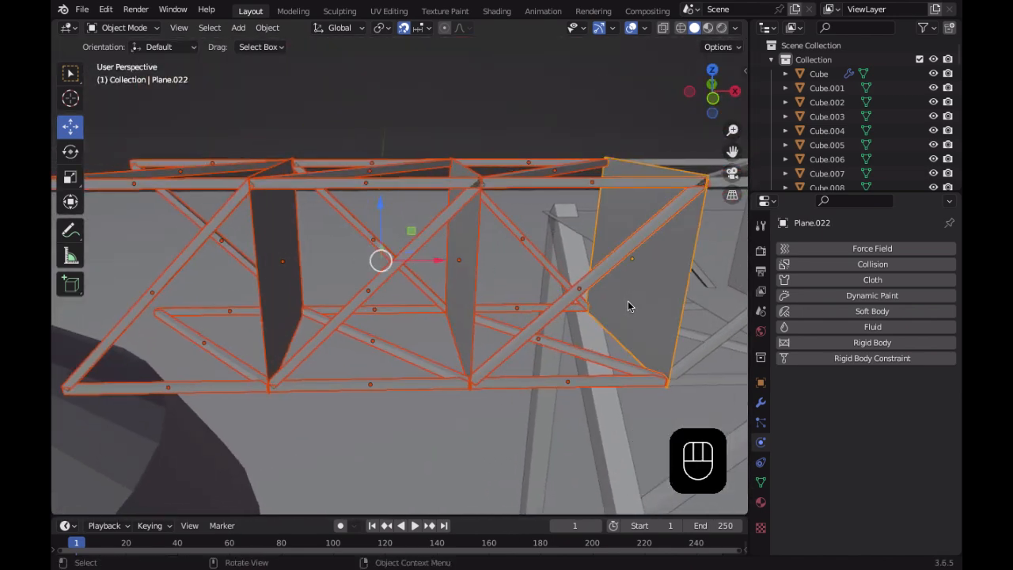
Duplicate the truss section and, with snapping off, move the copy along X to extend the arm to the rocket's nose cone
scroll(487, 327, down, 5)
key(shift+d)
right_click(407, 300)
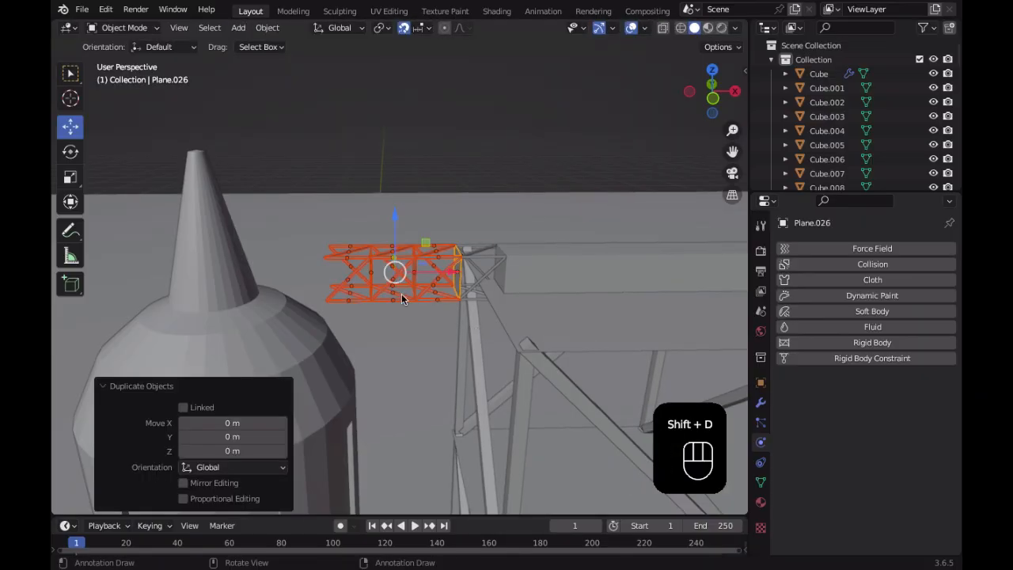
key(shift+d)
key(x)
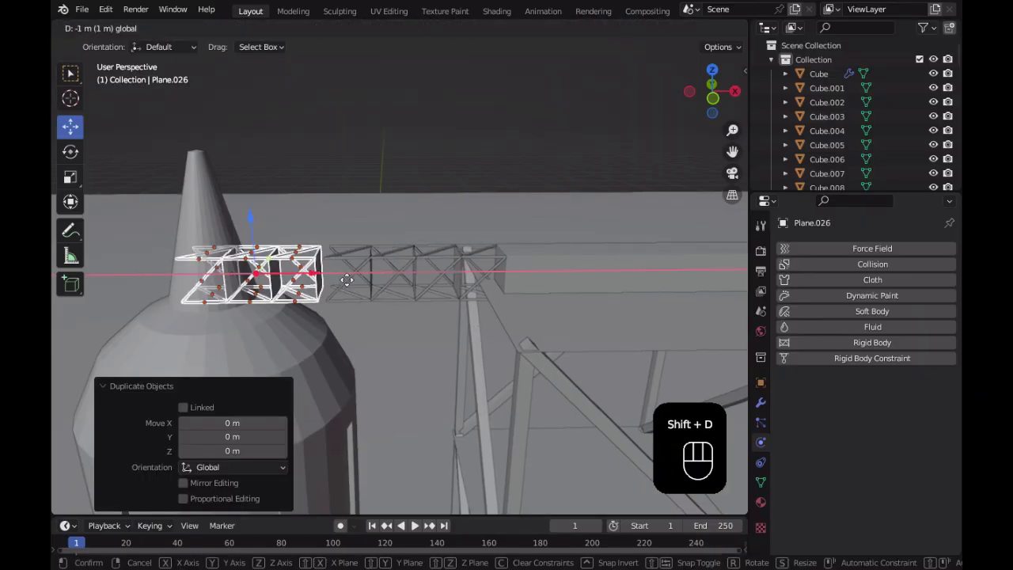
right_click(389, 290)
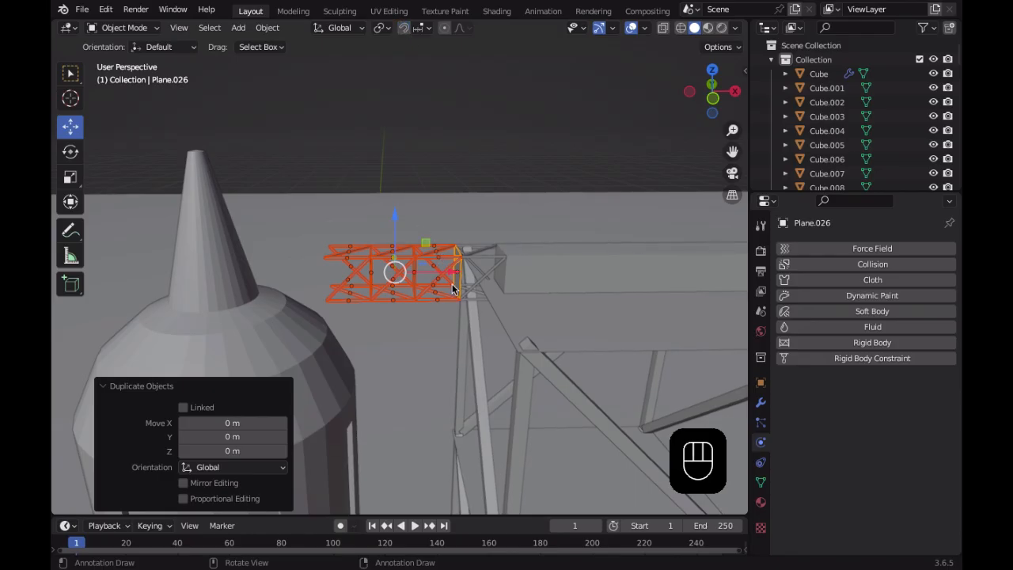
key(g)
key(x)
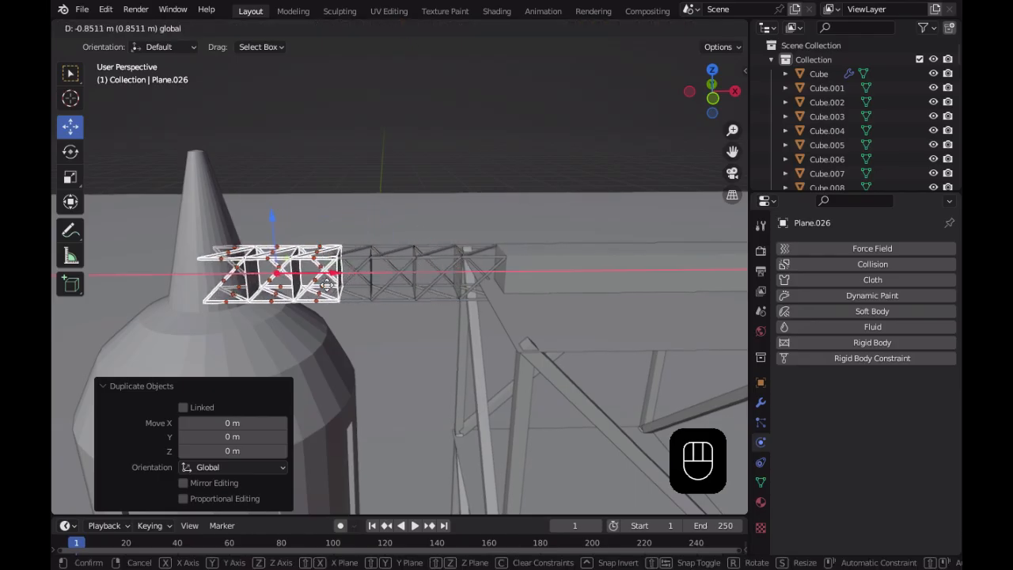
click(317, 282)
Examine the rocket, launch tower and connecting truss arms from several sides
scroll(366, 328, up, 4)
scroll(351, 337, down, 3)
shift+middle_drag(346, 342, 394, 349)
scroll(380, 348, down, 3)
scroll(380, 346, up, 4)
scroll(379, 347, down, 4)
click(490, 127)
scroll(477, 355, down, 10)
middle_drag(532, 362, 365, 393)
scroll(514, 345, up, 4)
scroll(525, 317, down, 4)
scroll(527, 328, up, 4)
click(365, 391)
scroll(441, 370, down, 2)
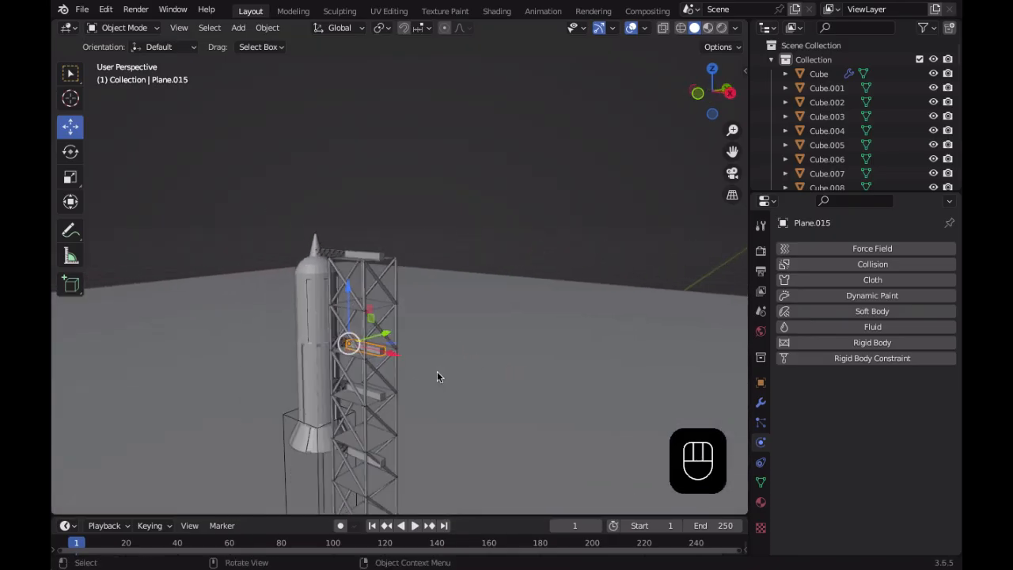
scroll(440, 369, up, 4)
shift+middle_drag(451, 308, 535, 317)
scroll(456, 327, up, 5)
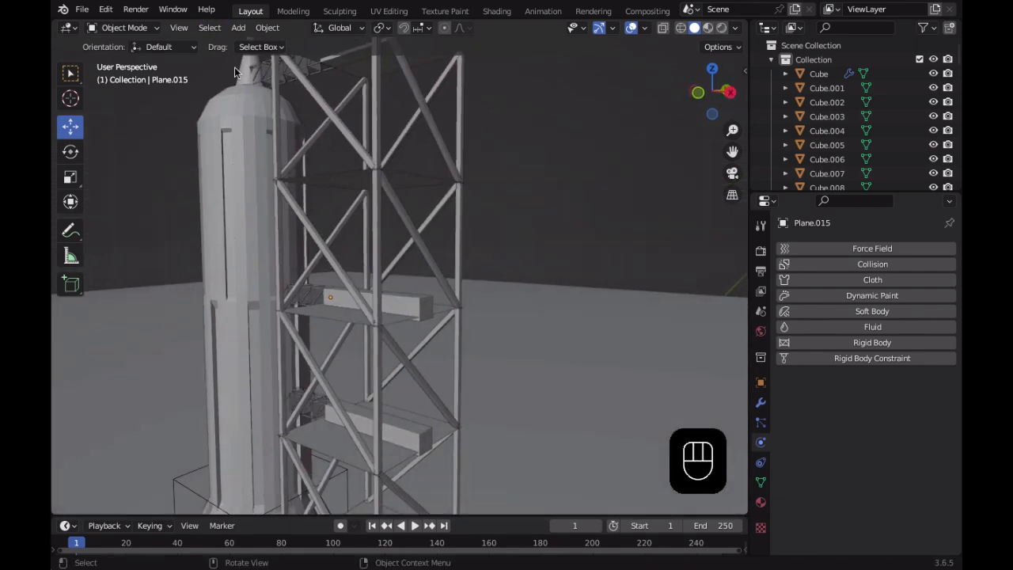
scroll(525, 339, down, 3)
middle_drag(319, 246, 408, 259)
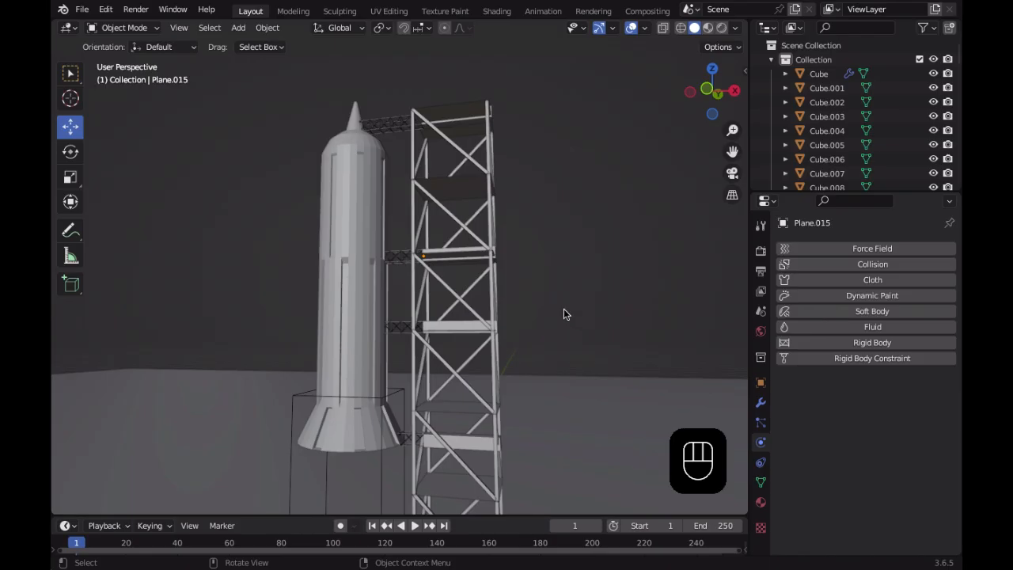
scroll(569, 316, down, 4)
scroll(476, 410, up, 4)
click(235, 29)
mouse_move(250, 42)
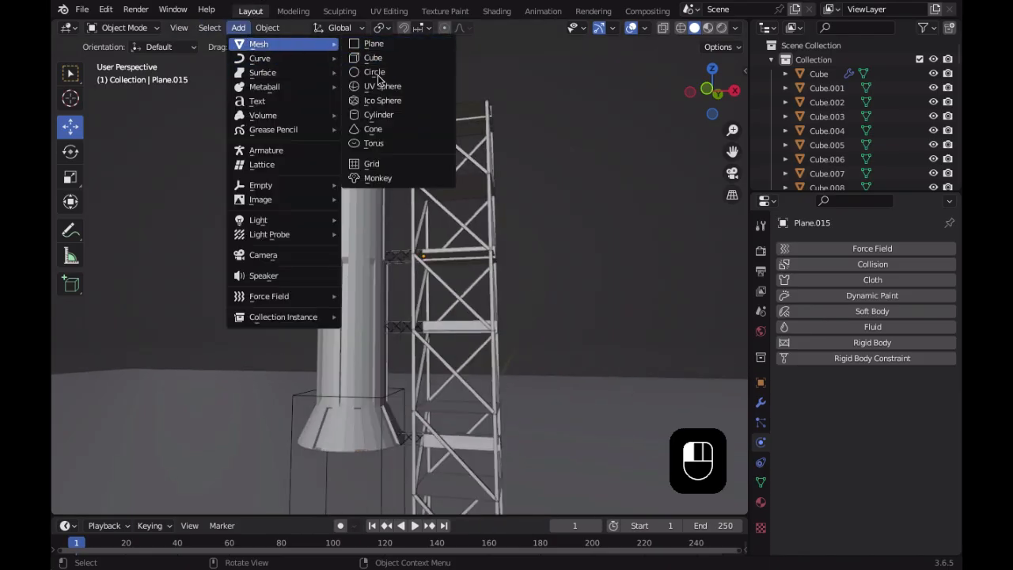
Duplicate the diagonal brace between the two middle arms and move the copy 2 m along Y to the tower's opposite side
click(463, 273)
middle_drag(464, 273, 381, 331)
scroll(360, 309, up, 3)
scroll(296, 331, down, 5)
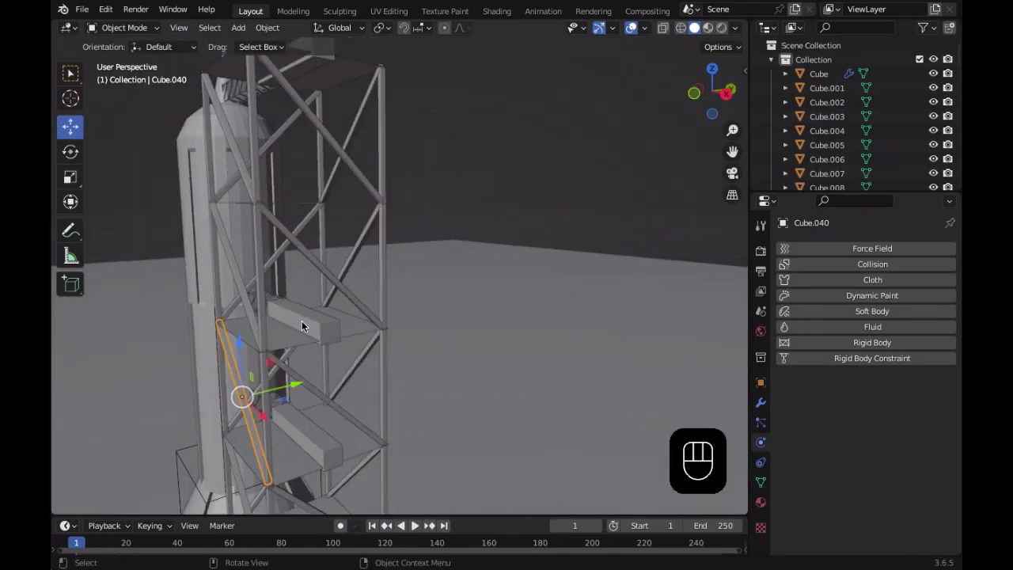
middle_drag(295, 331, 337, 359)
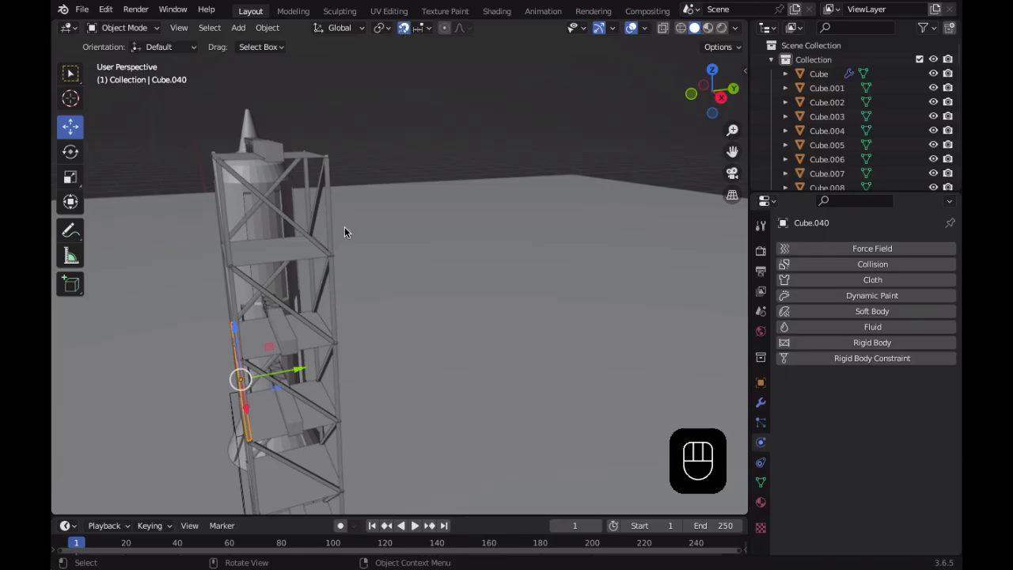
key(shift+d)
right_click(262, 358)
drag(290, 372, 382, 370)
shift+middle_drag(345, 409, 359, 295)
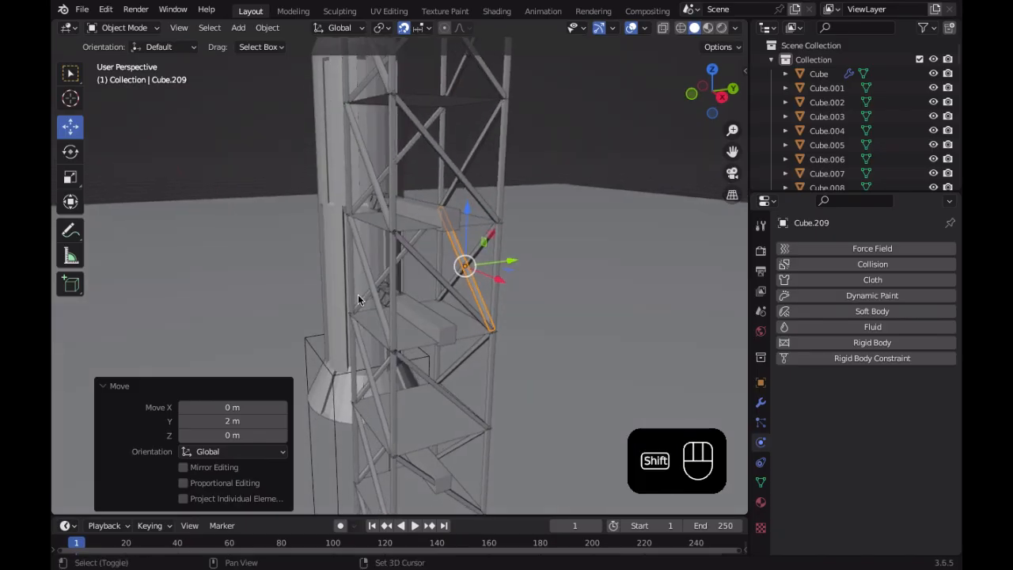
shift+click(376, 294)
middle_drag(448, 297, 510, 313)
scroll(391, 332, down, 3)
scroll(525, 322, down, 2)
key(shift+d)
right_click(529, 323)
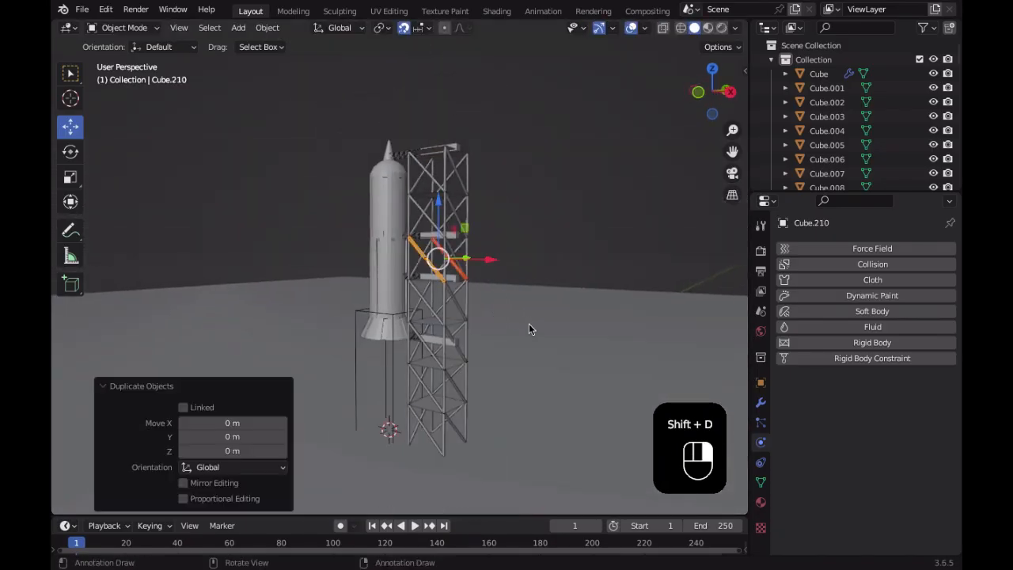
drag(442, 212, 453, 266)
scroll(453, 266, up, 3)
key(x)
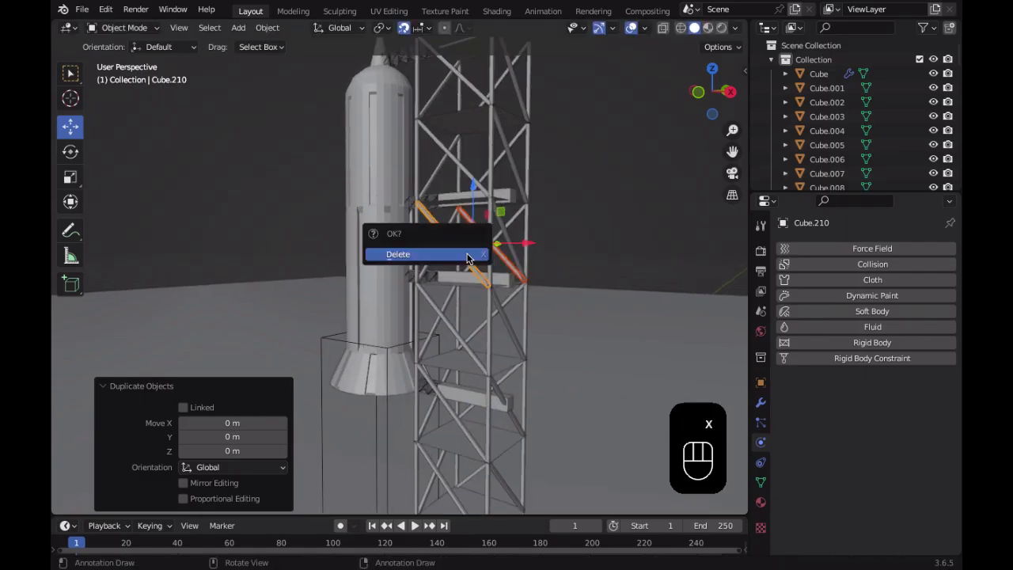
click(467, 255)
Duplicate the two parallel diagonal braces between the middle arms and move the copies 2 m along X and -3 m along Z
scroll(469, 255, up, 2)
click(498, 231)
shift+click(523, 211)
middle_drag(520, 211, 515, 236)
click(498, 263)
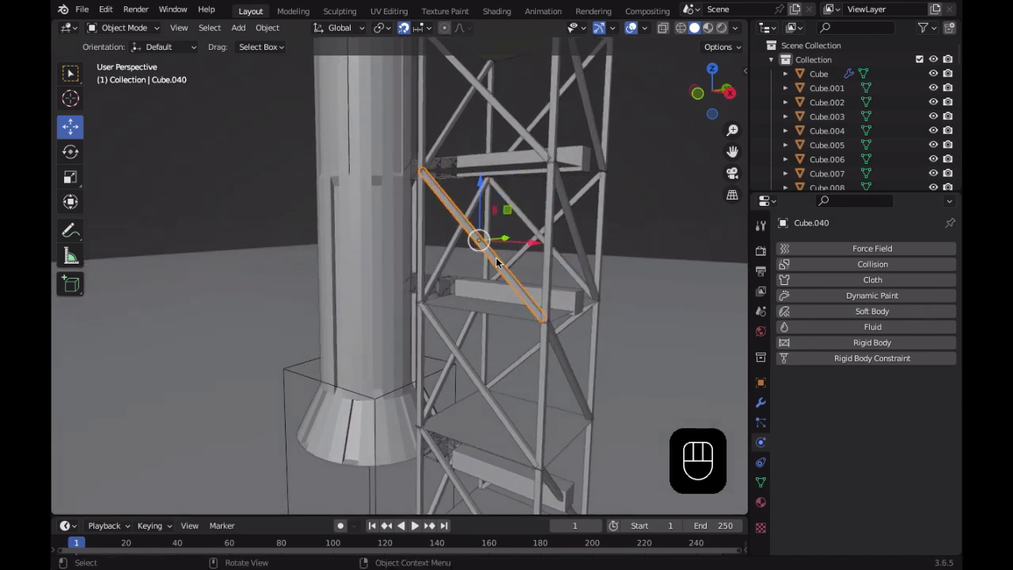
key(shift+d)
right_click(511, 242)
shift+click(520, 212)
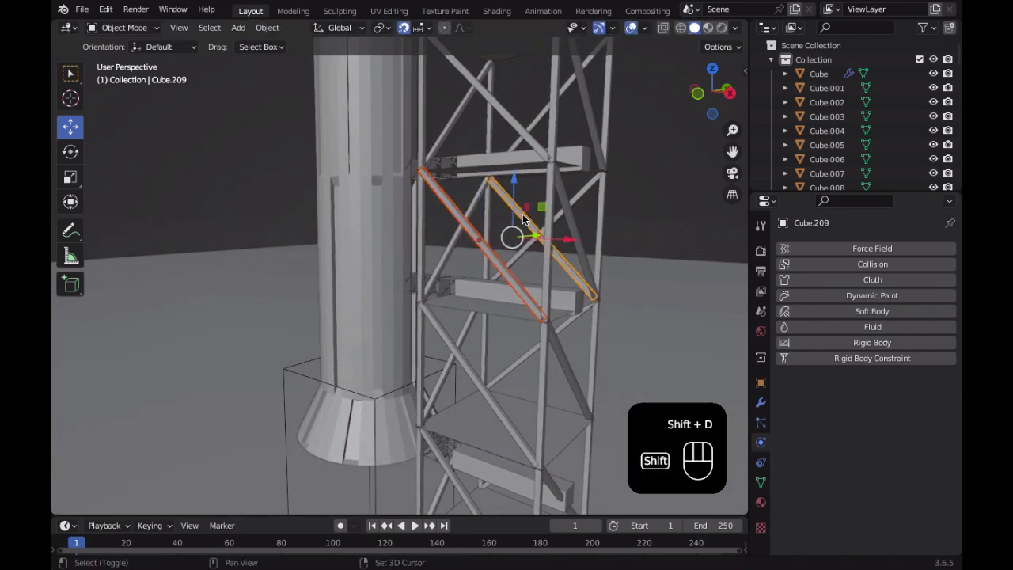
scroll(523, 218, down, 5)
key(shift+d)
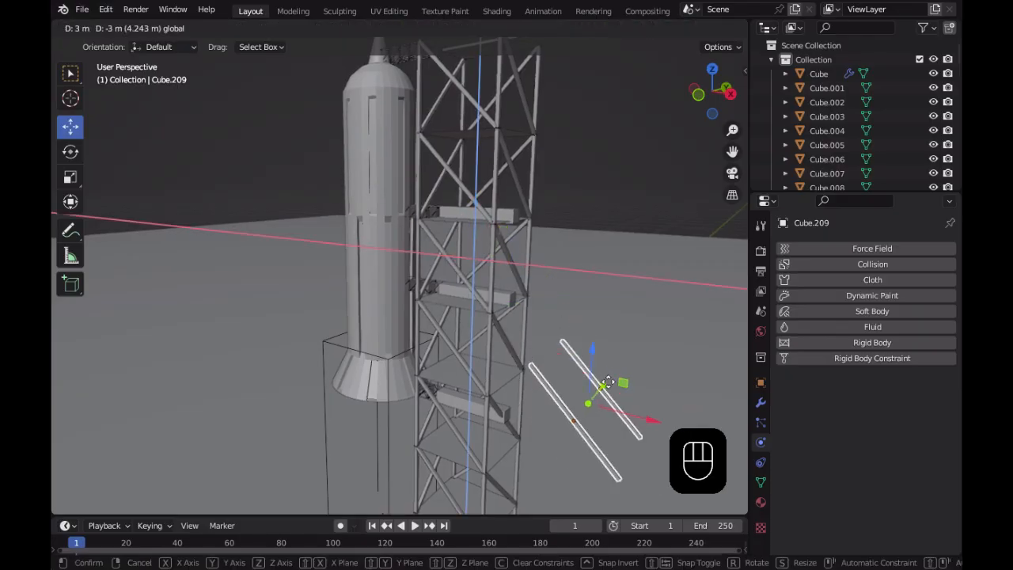
click(596, 384)
scroll(604, 364, down, 5)
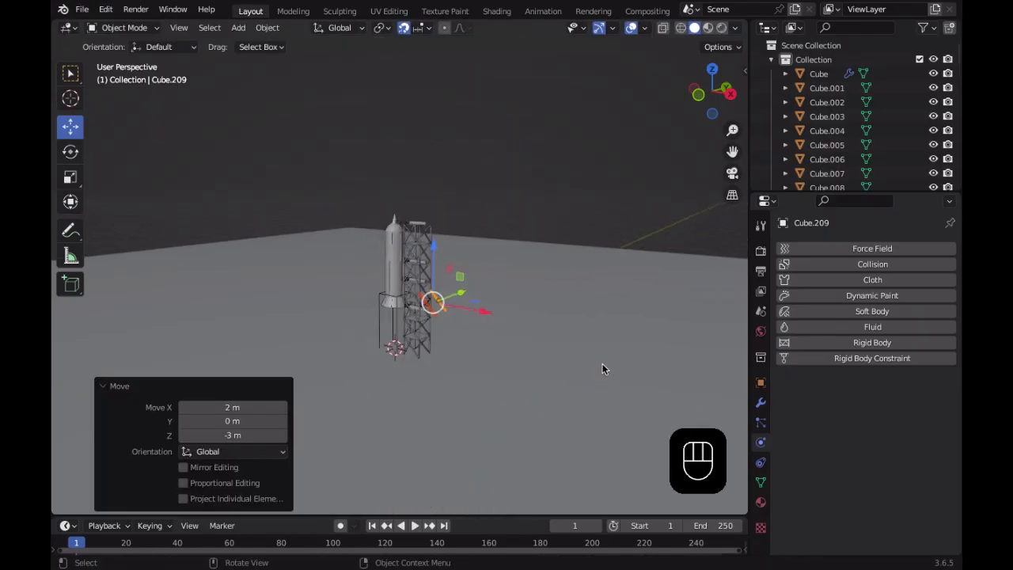
Move the duplicated braces farther from the tower along X and lower them 2 m along Z
shift+middle_drag(563, 320, 553, 297)
drag(498, 278, 526, 284)
drag(459, 236, 480, 288)
scroll(480, 288, up, 4)
scroll(496, 234, up, 2)
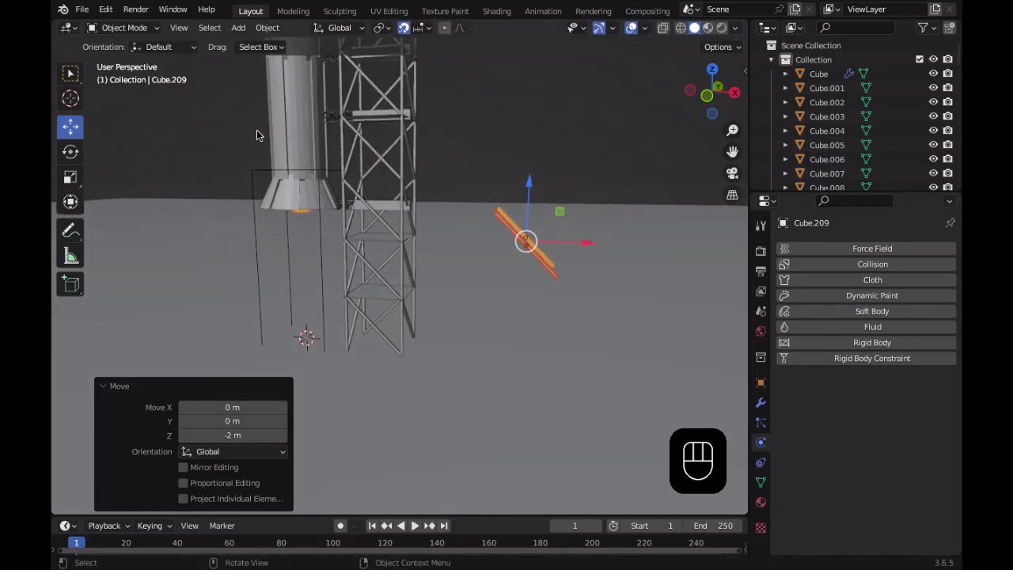
Scale both duplicated braces by about 4.09 in X and Z, leaving Y at 1, so they reach from tower to ground
click(70, 178)
drag(563, 287, 617, 400)
right_click(618, 401)
middle_drag(612, 363, 571, 361)
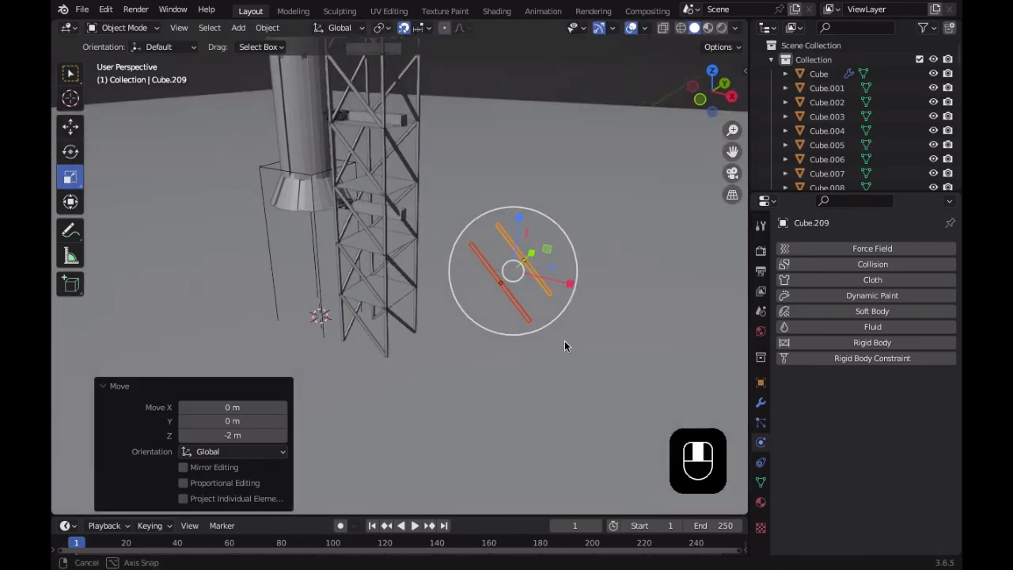
drag(545, 248, 634, 167)
scroll(692, 256, up, 1)
scroll(547, 262, down, 4)
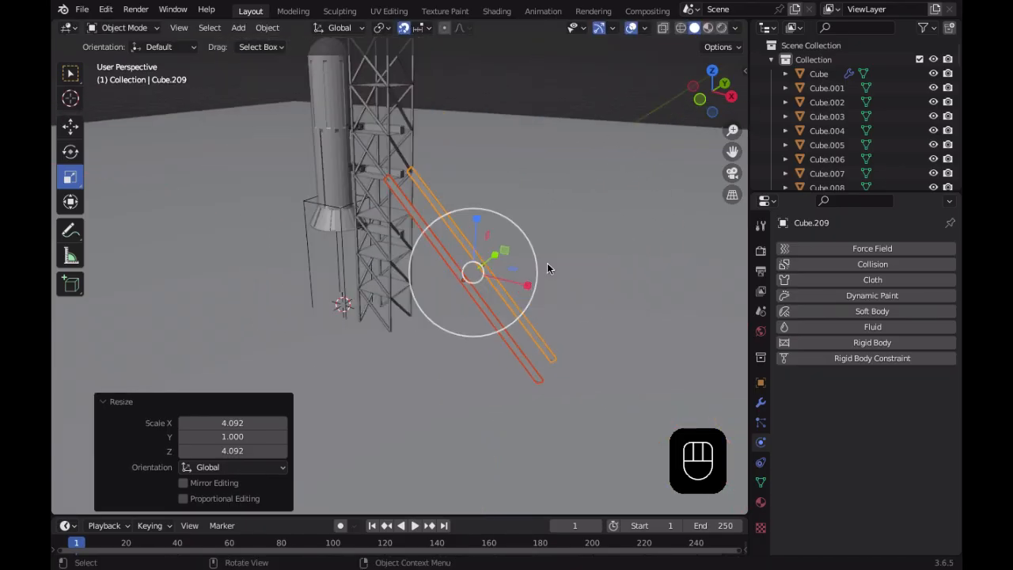
click(598, 97)
middle_drag(571, 223, 576, 245)
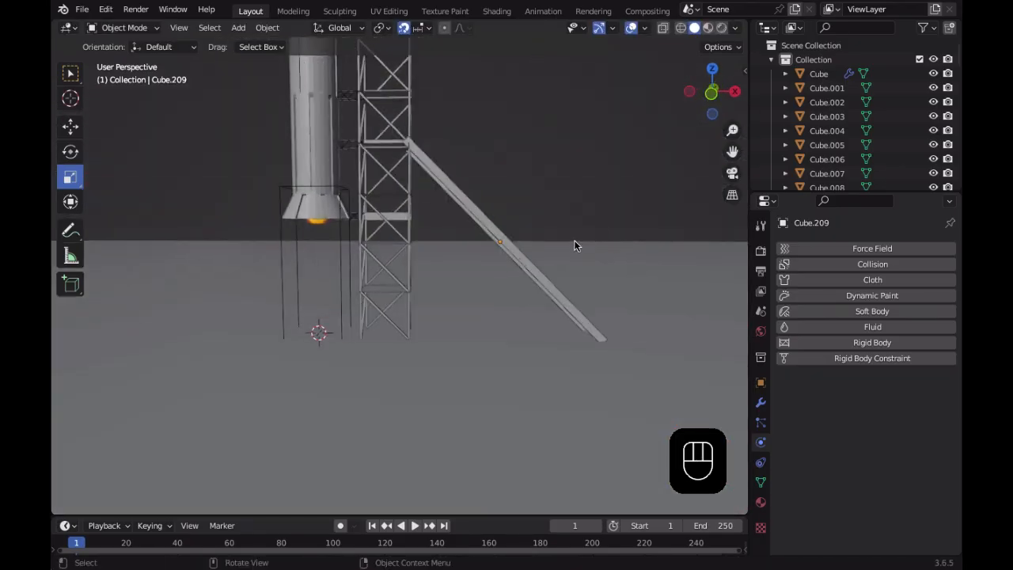
Select both long sloping beams, lower them slightly along Z, and fine-tune their scale in X and Z
shift+click(497, 227)
shift+middle_drag(497, 227, 389, 277)
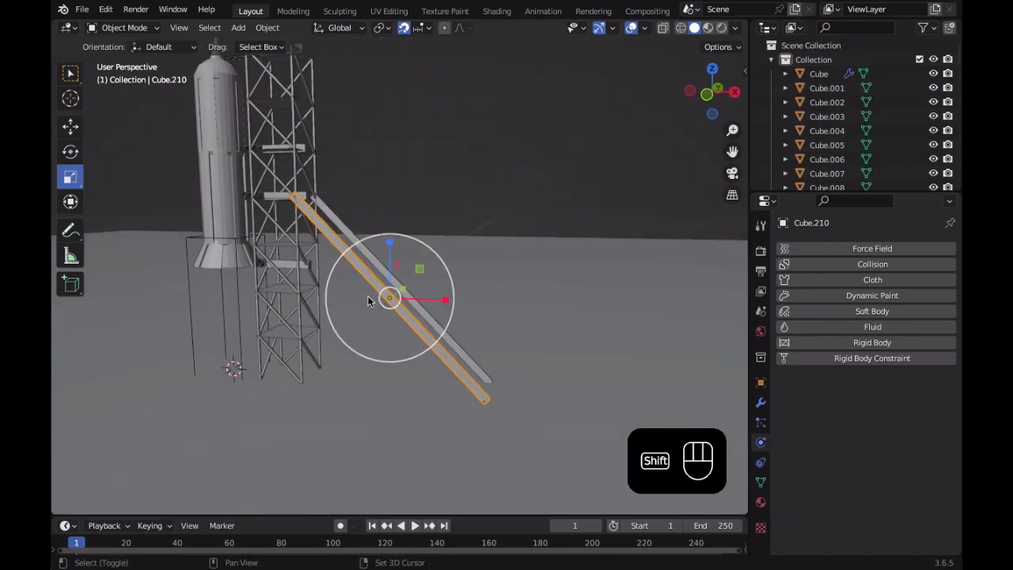
shift+click(388, 277)
click(77, 127)
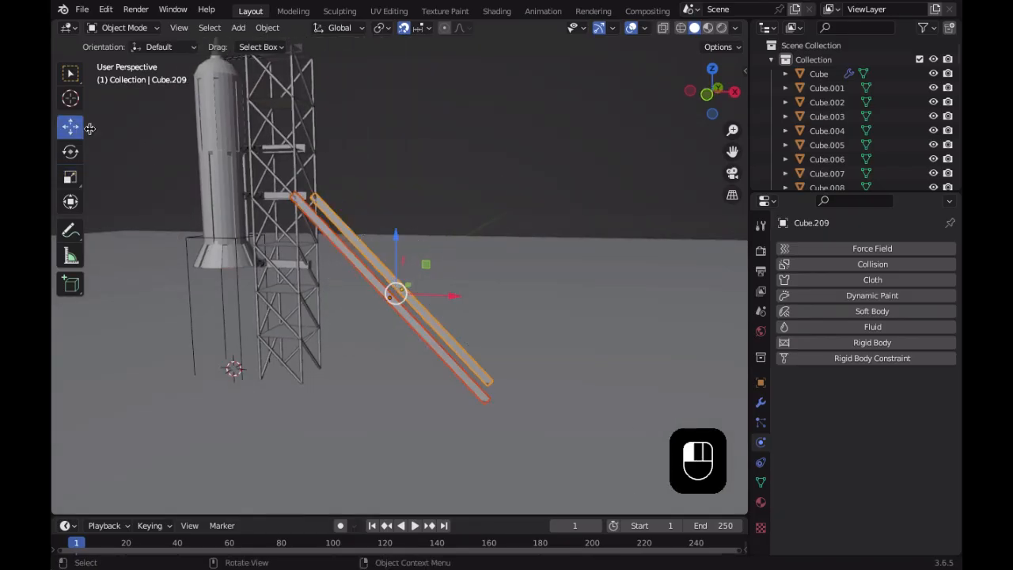
drag(392, 237, 390, 247)
click(70, 176)
drag(426, 263, 428, 260)
Select both long sloping beams and open them together in Edit Mode
middle_drag(539, 163, 323, 315)
scroll(460, 309, up, 3)
scroll(367, 310, up, 2)
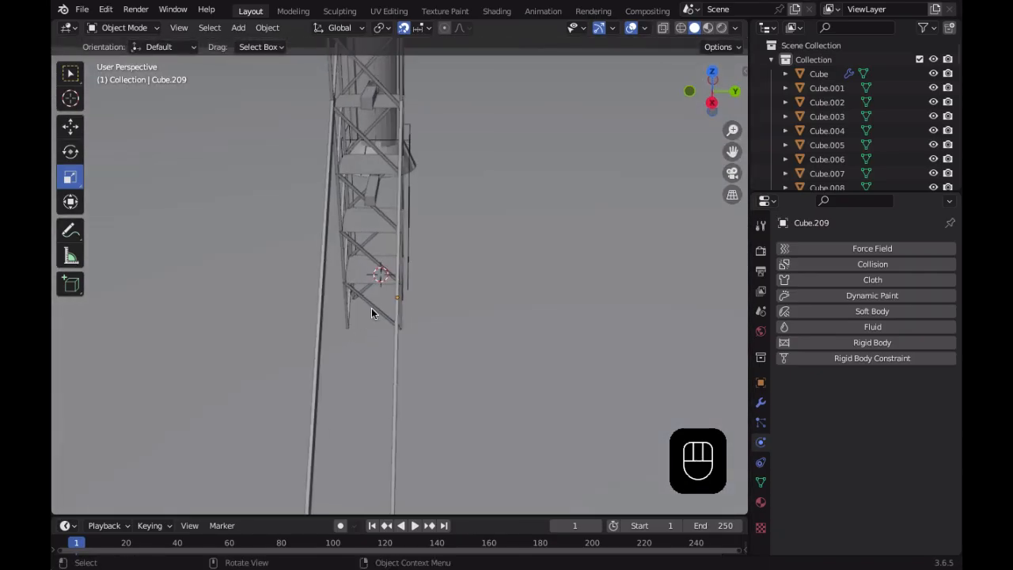
shift+middle_drag(397, 315, 300, 289)
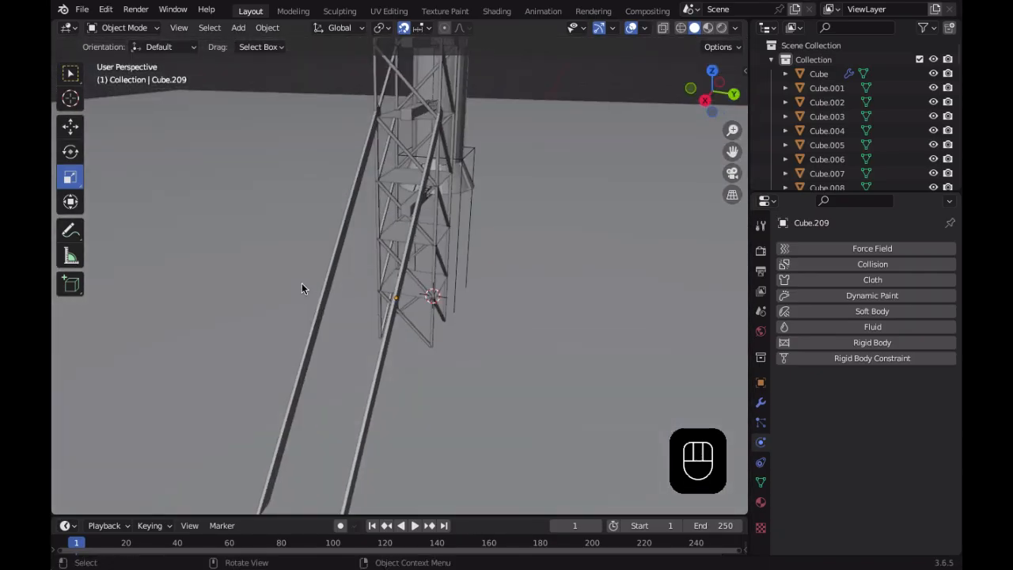
click(322, 299)
shift+click(387, 324)
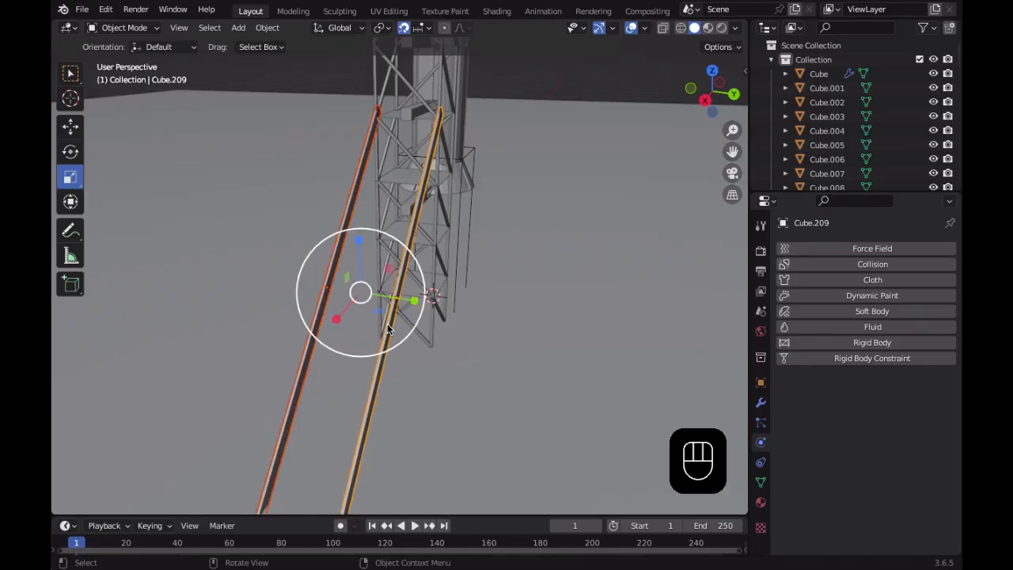
key(Tab)
With snapping off, extrude the inner side face of the first sloping beam toward the other beam by about 0.17 m
scroll(387, 324, up, 2)
click(290, 278)
middle_drag(290, 278, 396, 303)
key(e)
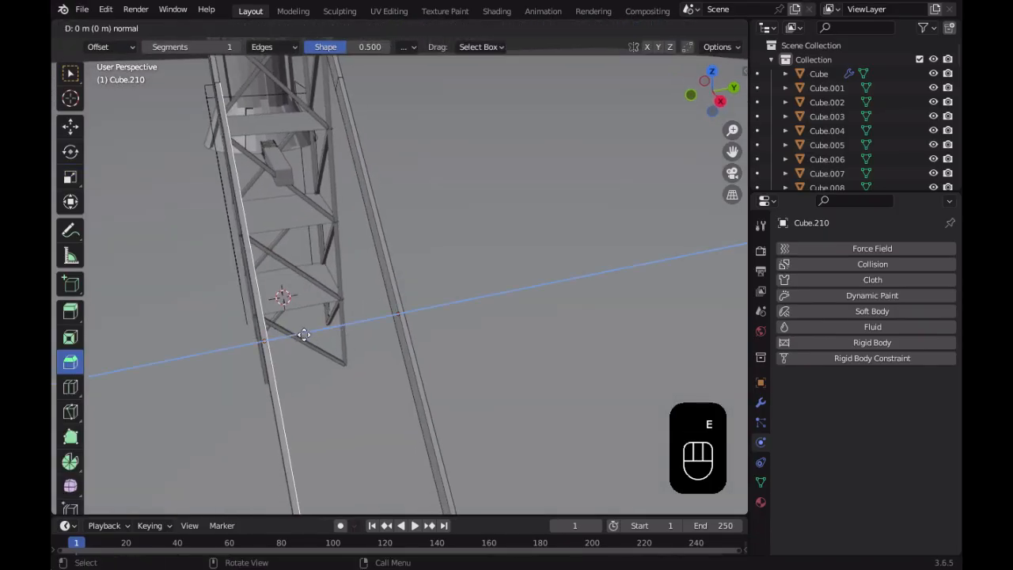
right_click(396, 326)
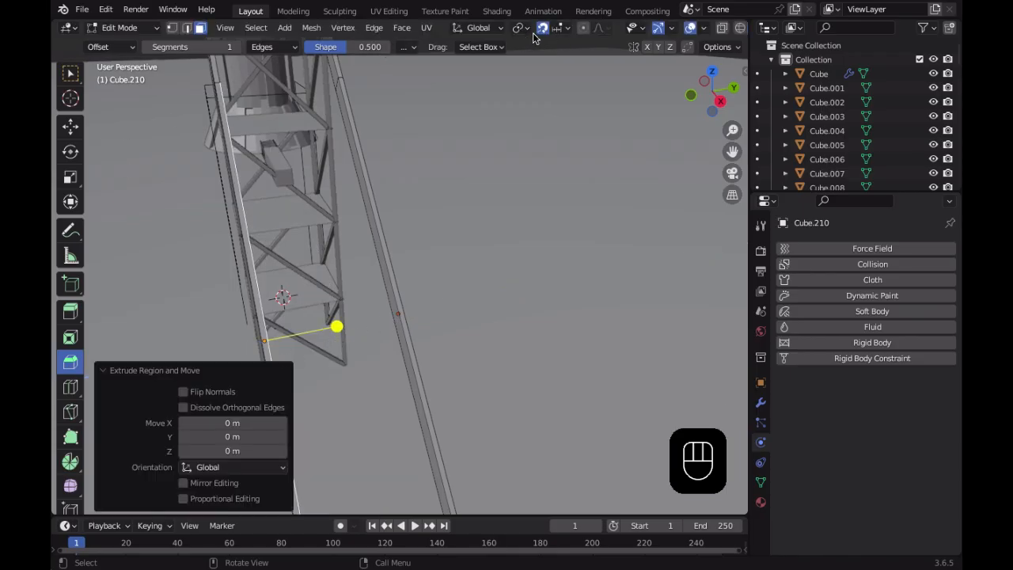
key(e)
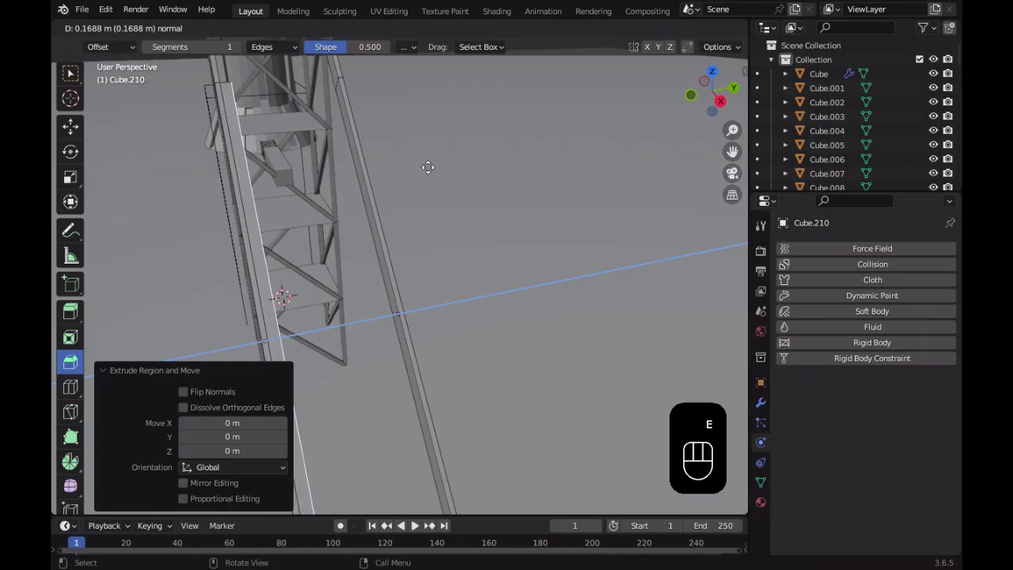
click(428, 168)
Extrude the inner side face of the second sloping beam inward by about 0.25 m
click(368, 202)
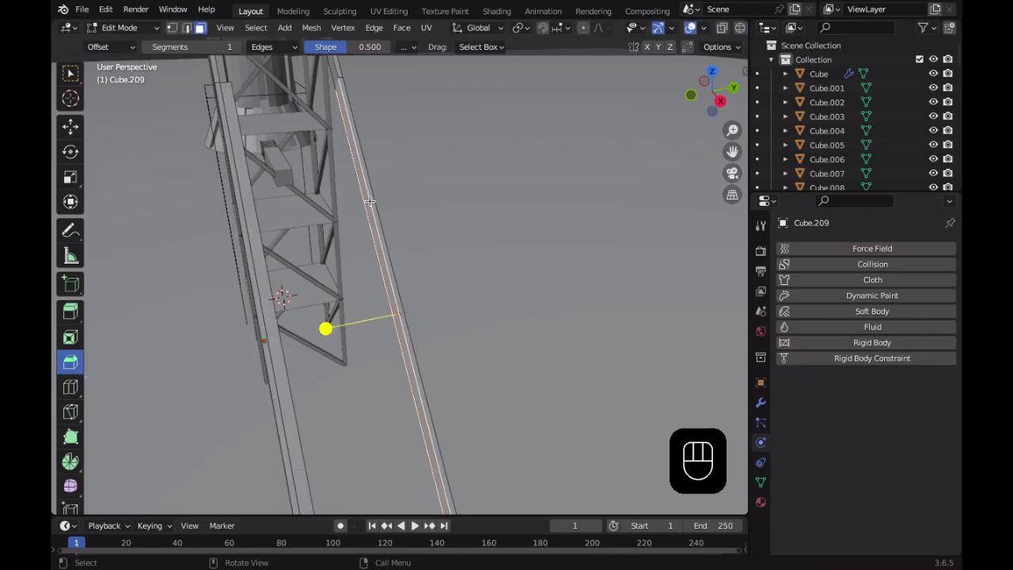
key(e)
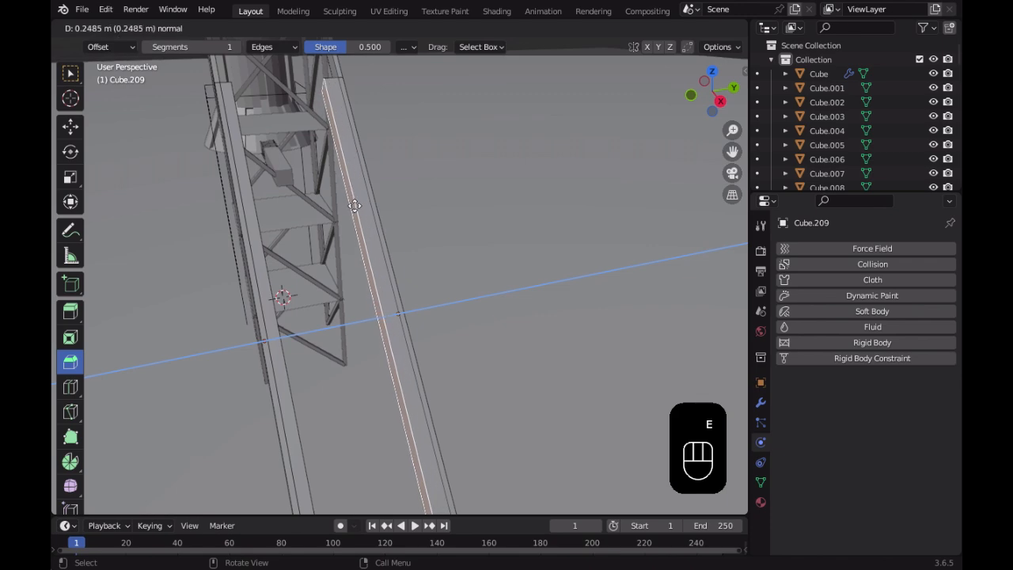
click(353, 207)
scroll(430, 266, down, 3)
middle_drag(422, 206, 507, 74)
click(507, 75)
middle_drag(458, 248, 569, 319)
scroll(459, 303, up, 2)
scroll(221, 254, down, 2)
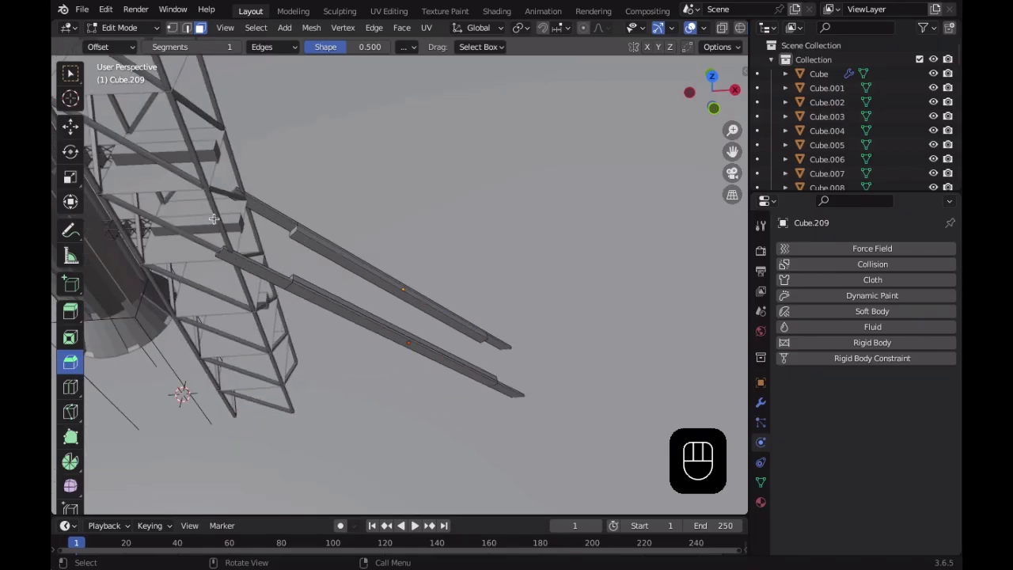
Select the inner faces at the lower ends of both sloping beams
mouse_move(331, 273)
middle_down()
mouse_move(372, 380)
mouse_move(478, 487)
mouse_move(489, 451)
mouse_move(400, 467)
mouse_move(333, 453)
mouse_move(287, 424)
middle_up()
shift+click(289, 425)
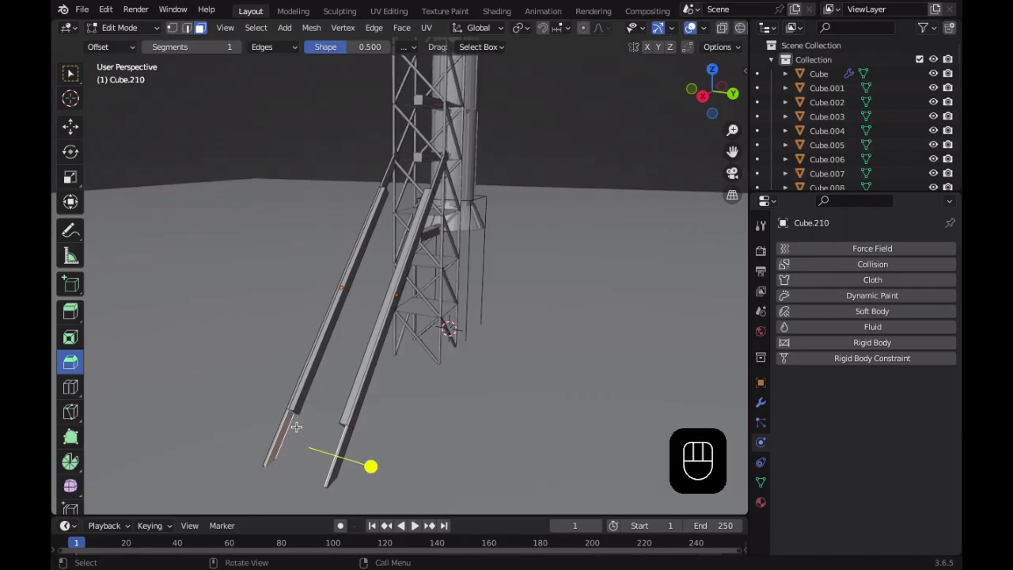
Try to extrude the selected lower-end faces and scale them to about -0.35 across their midpoint
key(e)
key(s)
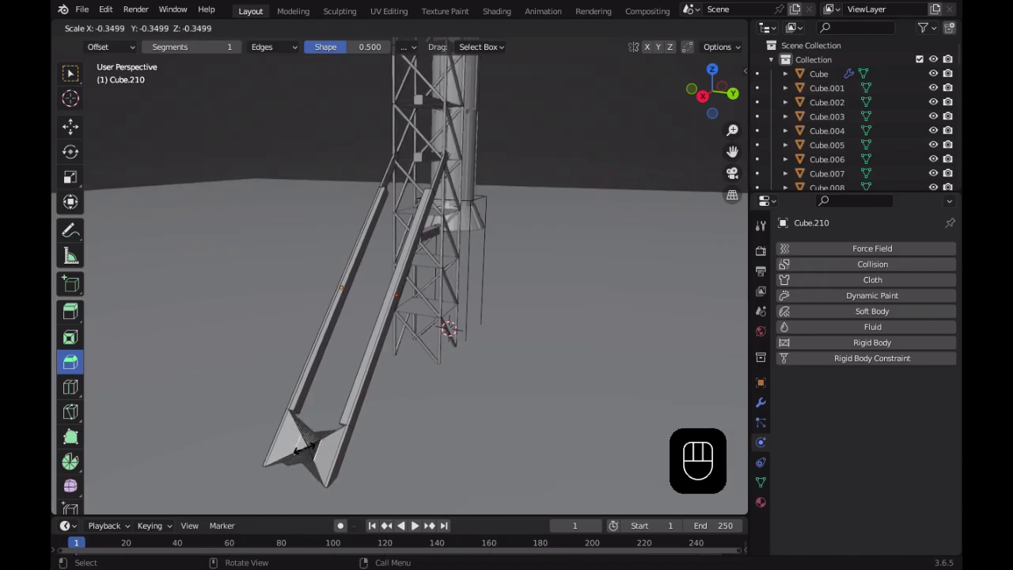
click(303, 449)
middle_drag(316, 452, 421, 371)
key(Tab)
key(super+z)
key(super+z)
key(super+z)
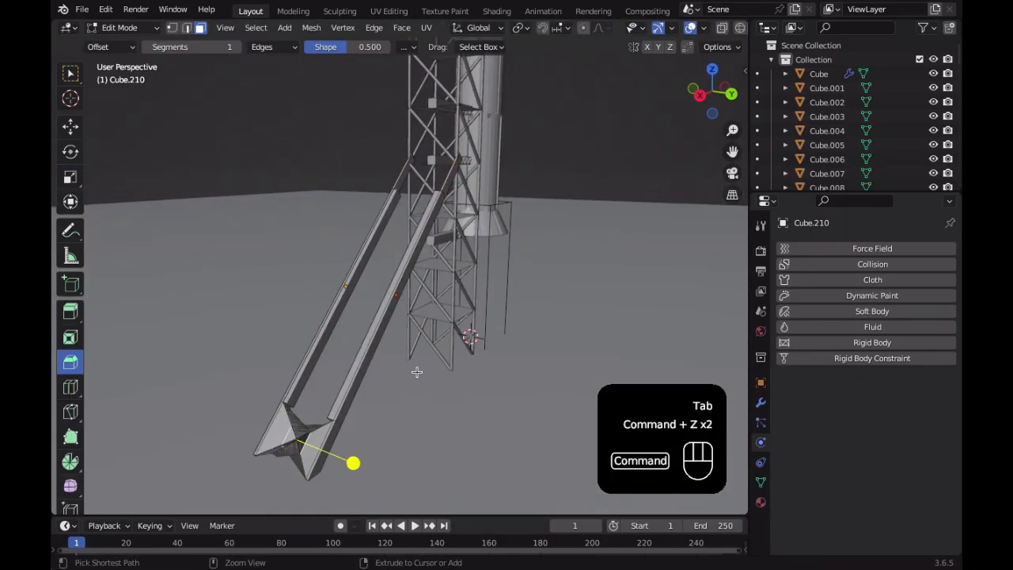
Extrude the lower-end inner faces and scale them to about 0.03 so they meet in the middle between the beams
key(e)
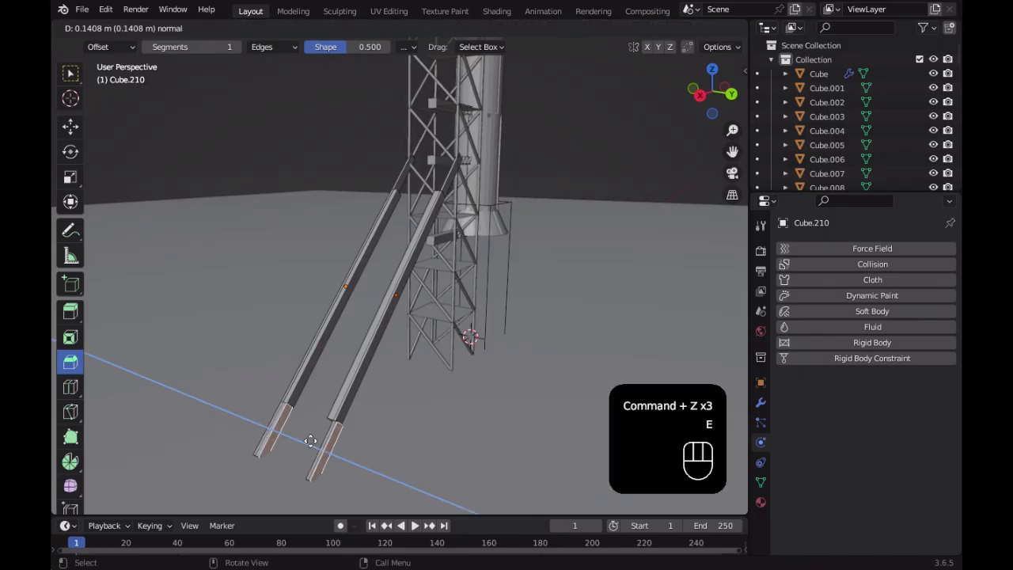
key(s)
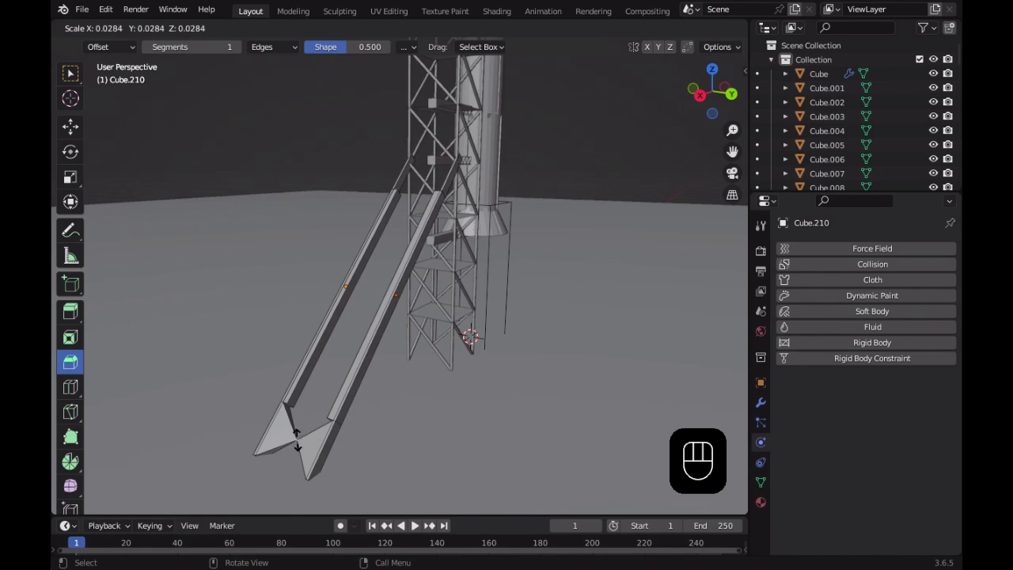
click(297, 440)
Extrude the inner faces at the upper ends of both beams and scale them to about 0.02 so they meet midway
middle_drag(297, 440, 583, 430)
scroll(411, 310, up, 3)
shift+middle_drag(412, 309, 329, 231)
click(343, 206)
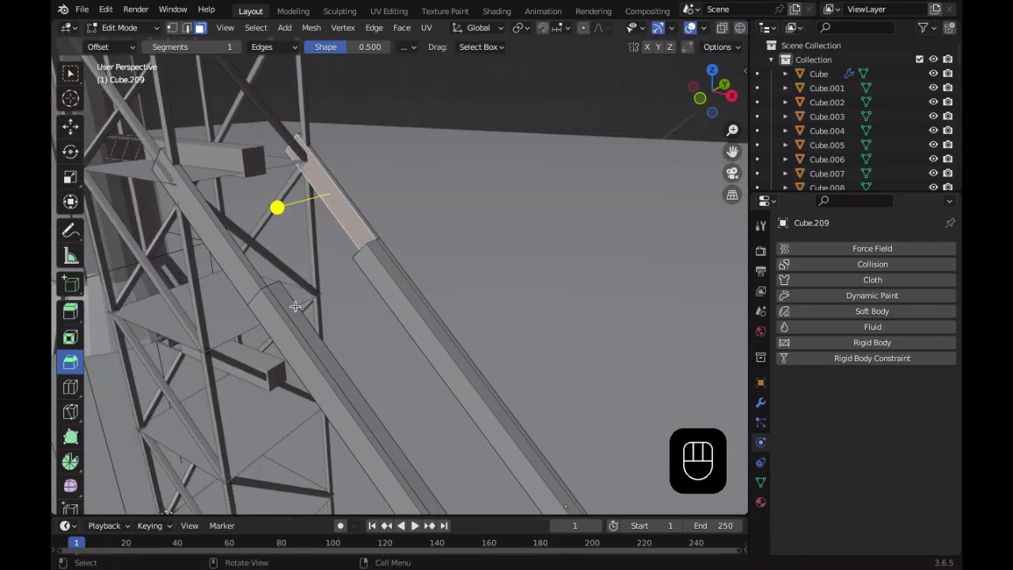
middle_drag(291, 302, 179, 258)
shift+click(333, 178)
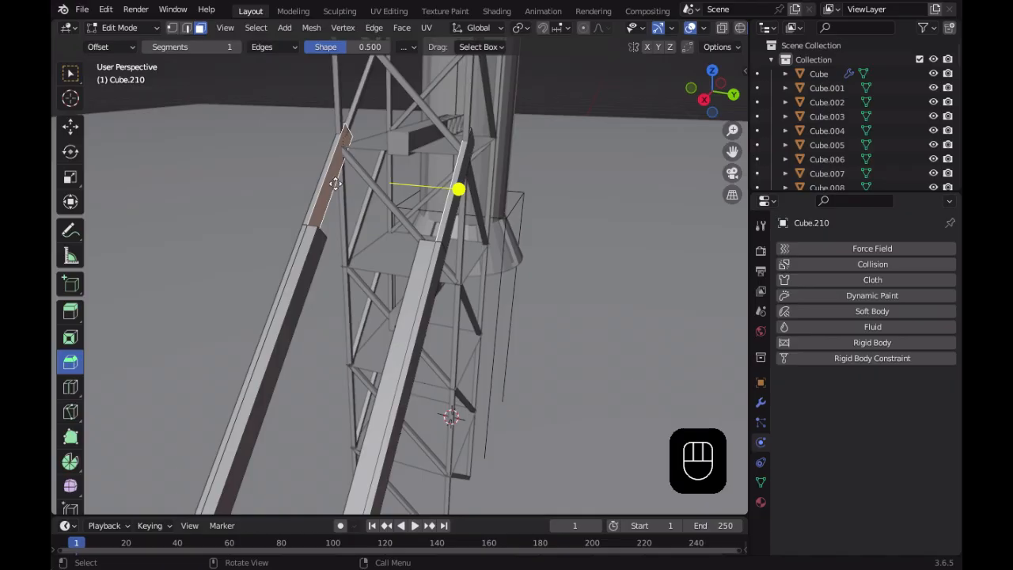
key(e)
key(s)
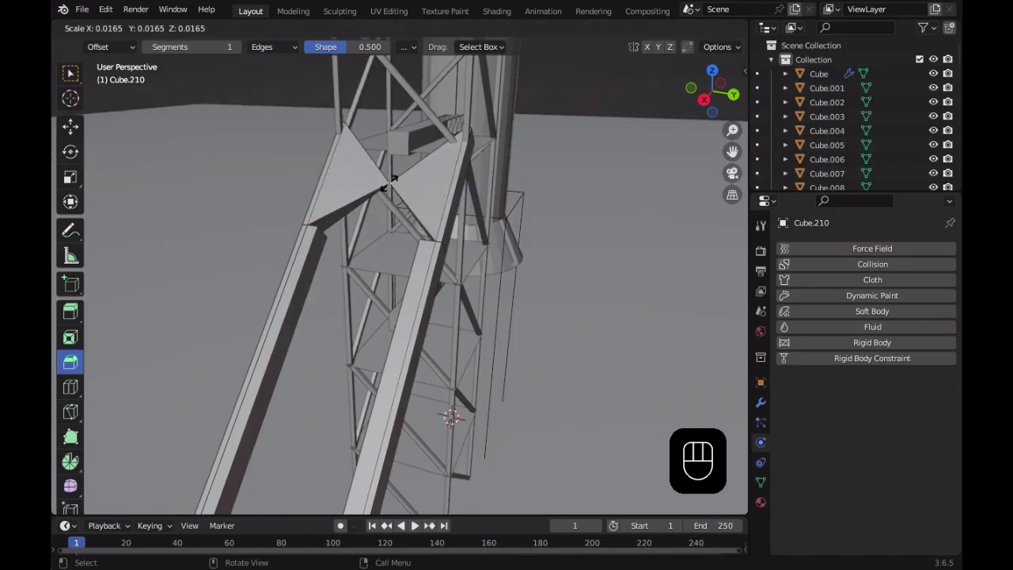
click(389, 183)
Deselect the faces and return both sloping beams to Object Mode
middle_drag(389, 184, 459, 154)
scroll(459, 155, down, 4)
click(527, 87)
middle_drag(527, 87, 506, 303)
key(Tab)
click(491, 234)
Play the fire simulation, stop it, and return to frame 1 to examine the rocket from the opposite side
key(space)
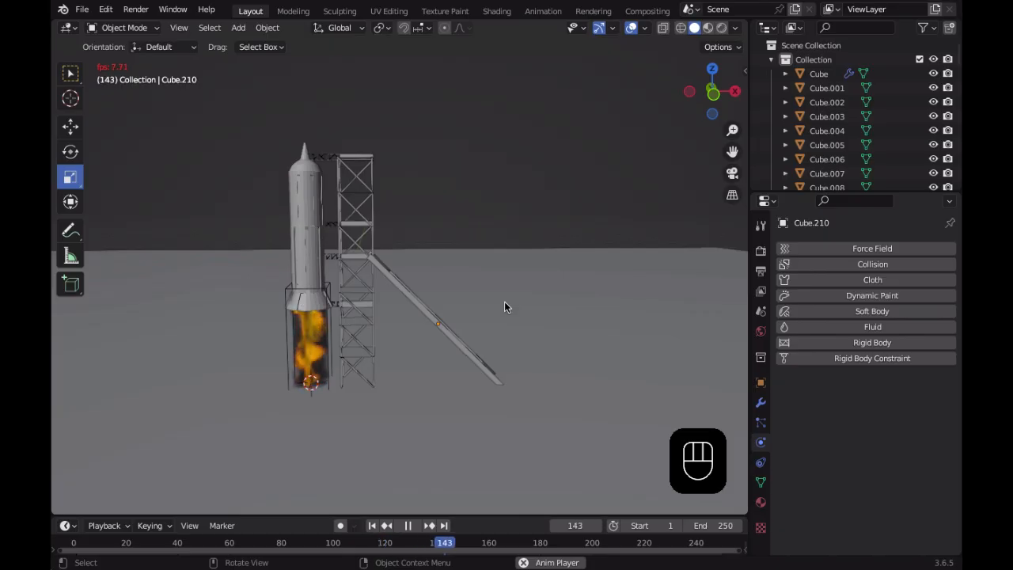
key(space)
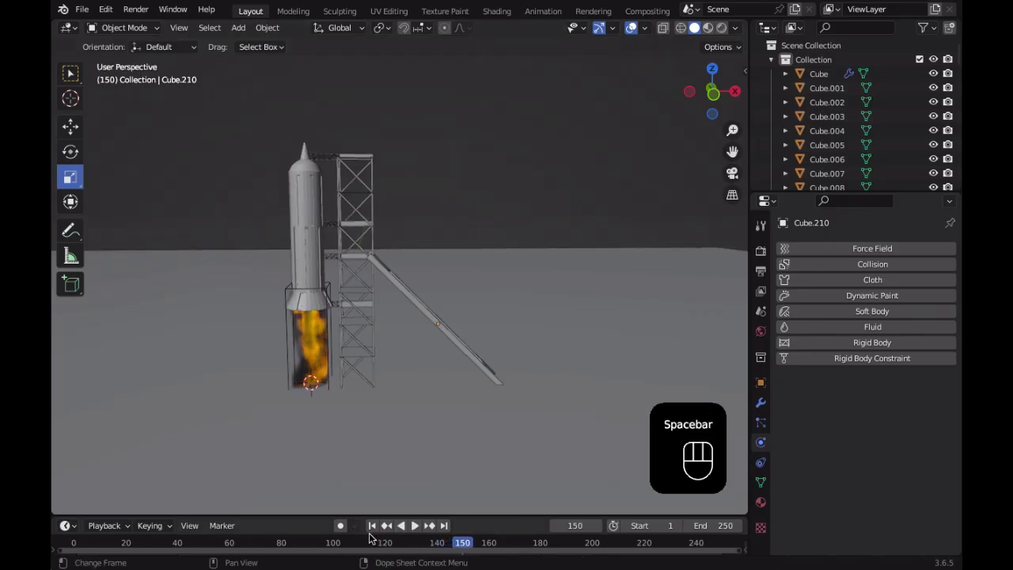
middle_drag(393, 384, 524, 415)
scroll(521, 410, down, 2)
scroll(579, 205, up, 2)
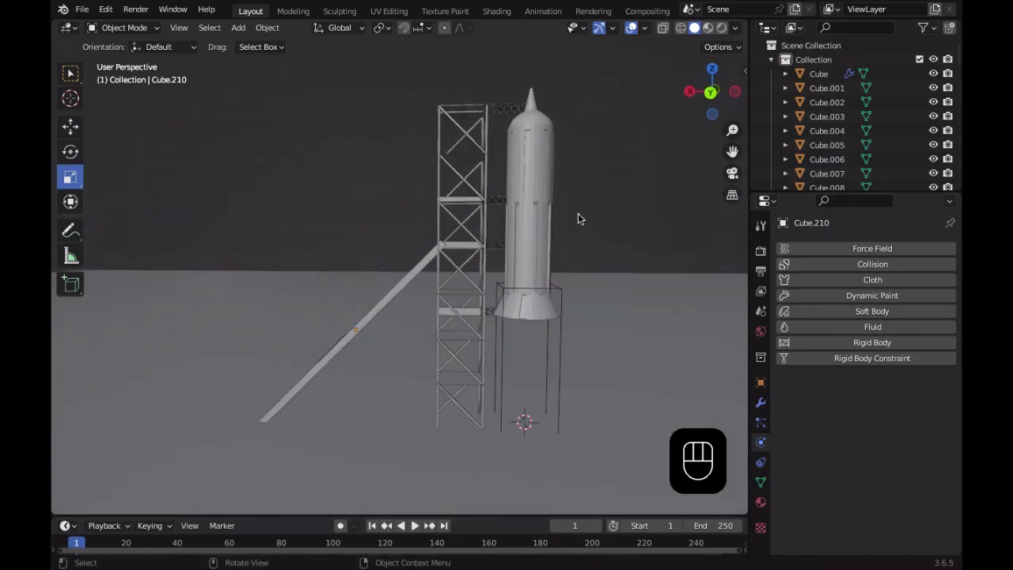
shift+middle_drag(597, 244, 472, 229)
Replay the fire simulation and examine the flame, rocket and braced tower from both sides
key(space)
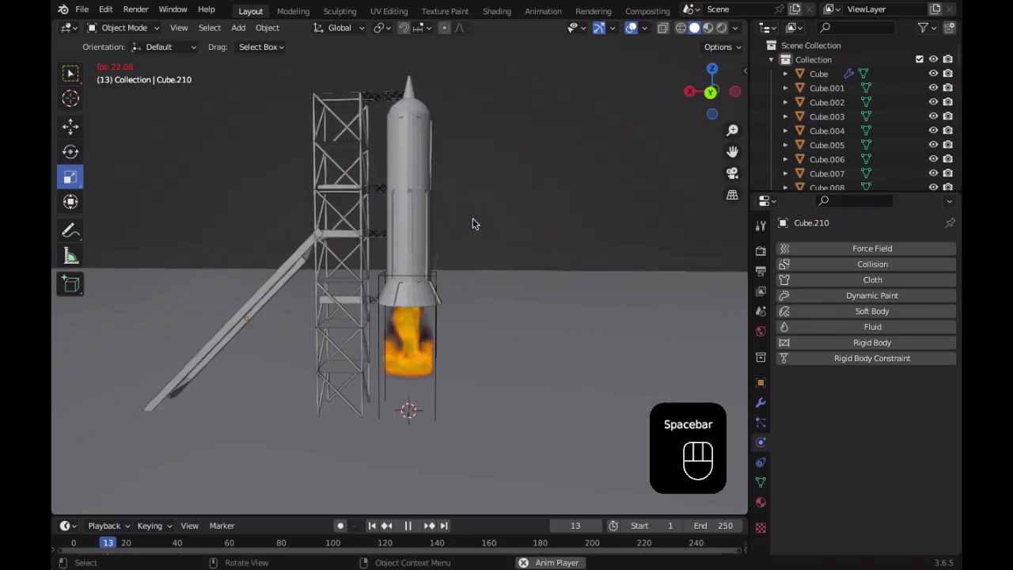
scroll(473, 224, up, 1)
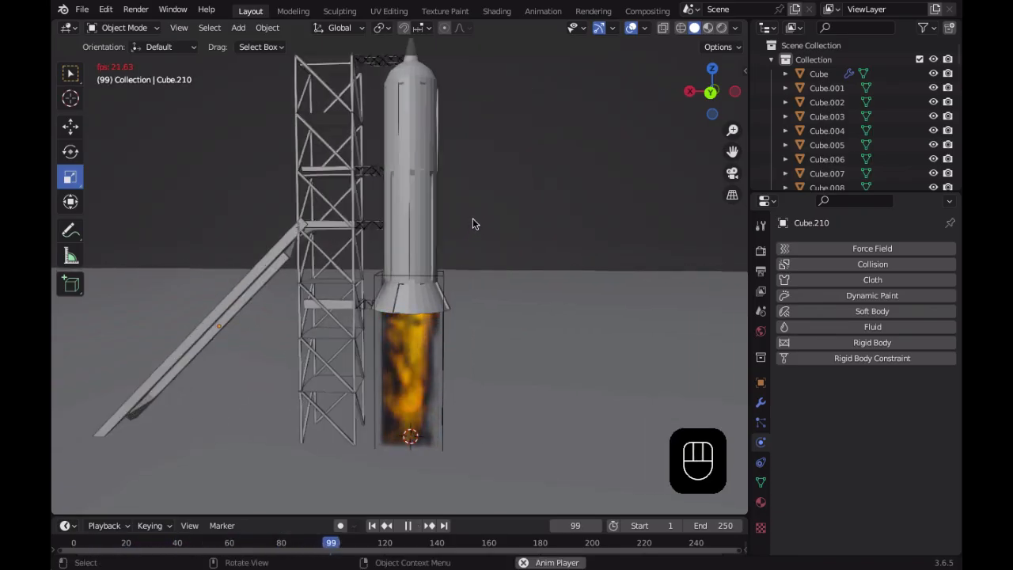
scroll(529, 248, down, 2)
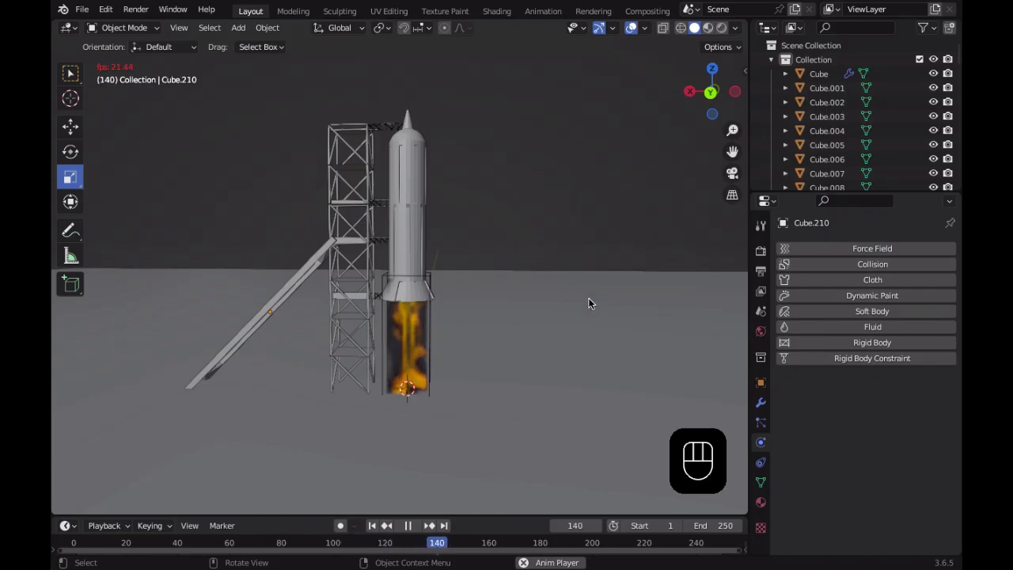
middle_drag(590, 310, 408, 325)
middle_drag(492, 318, 413, 324)
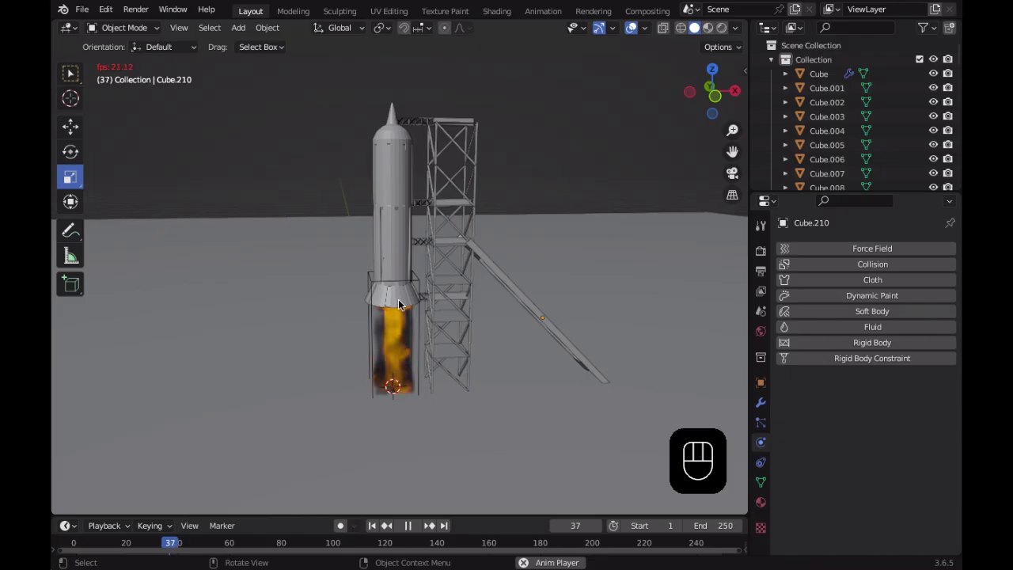
key(space)
key(space)
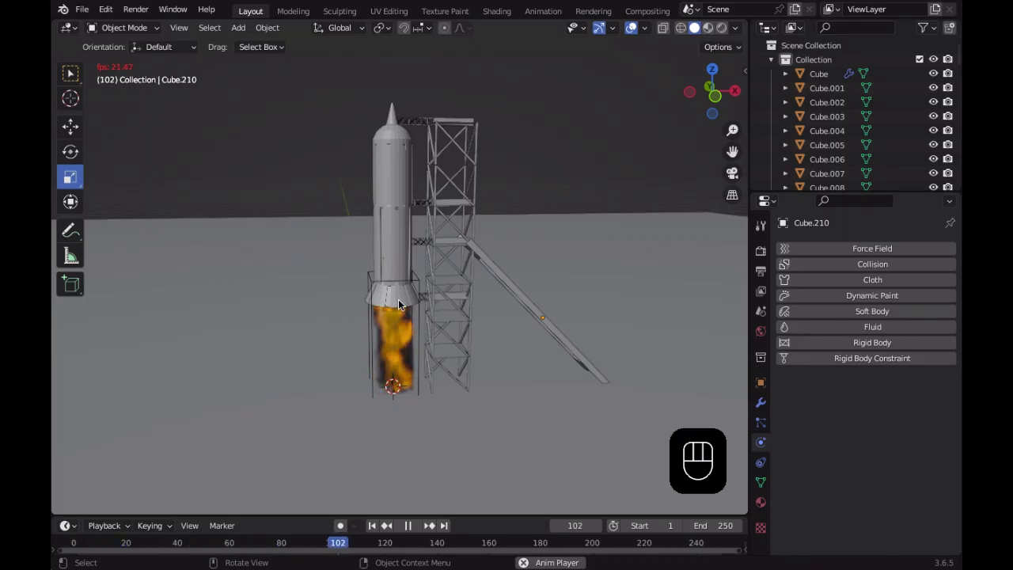
Examine the whole launch scene during fire playback, from ground level and from above, at near and far distances
scroll(402, 298, up, 4)
middle_drag(400, 285, 491, 351)
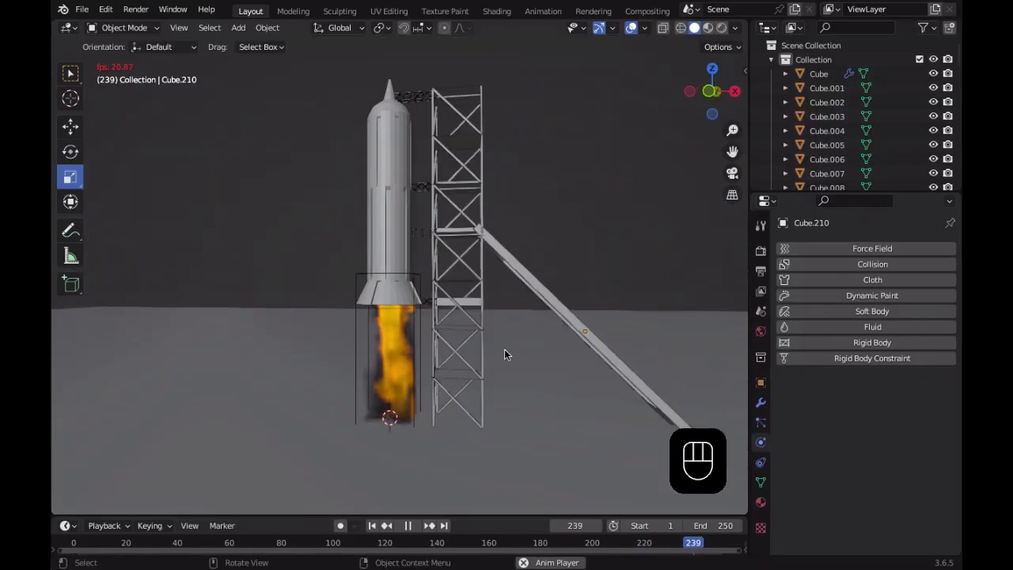
scroll(504, 349, down, 3)
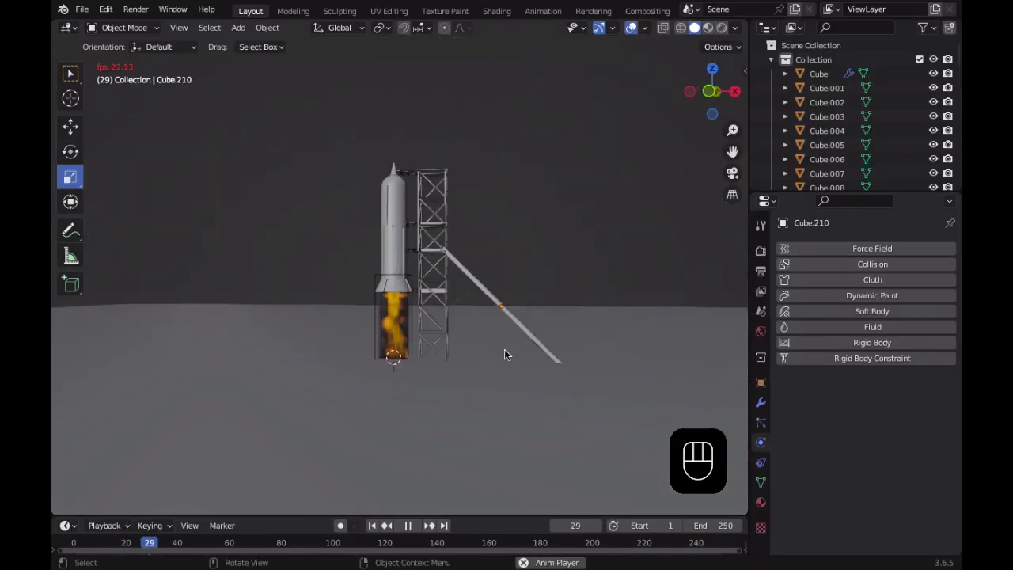
scroll(505, 349, up, 5)
middle_drag(534, 351, 572, 407)
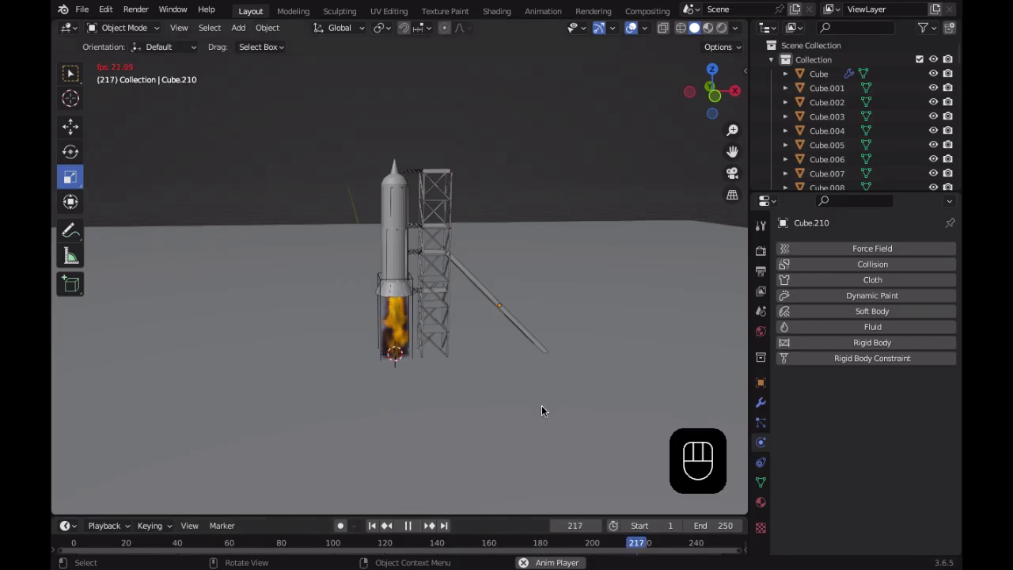
scroll(564, 391, up, 6)
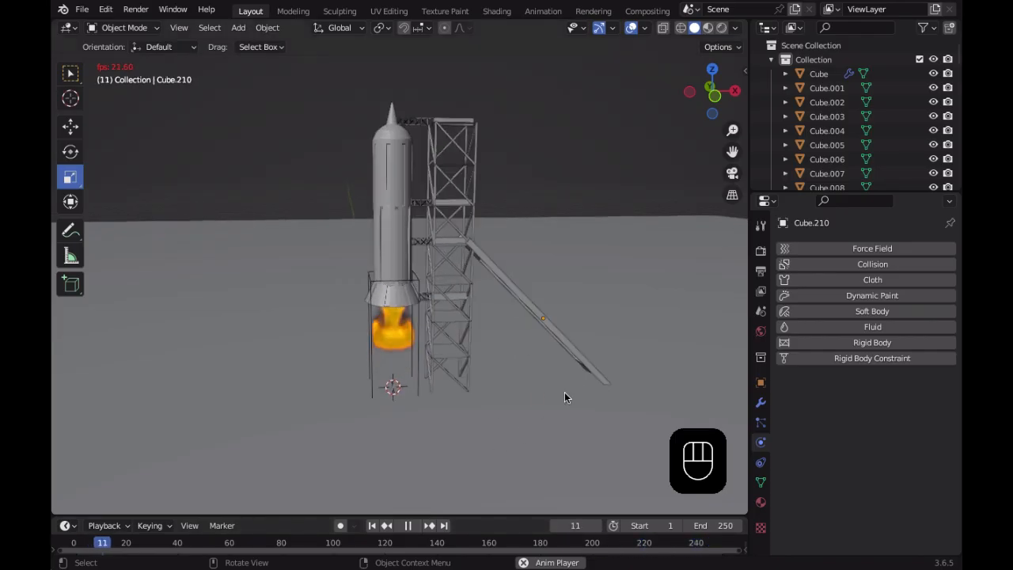
middle_drag(562, 389, 503, 395)
scroll(425, 452, down, 3)
scroll(509, 389, down, 1)
middle_drag(596, 331, 626, 301)
scroll(490, 383, up, 3)
middle_drag(489, 383, 450, 378)
scroll(451, 378, down, 2)
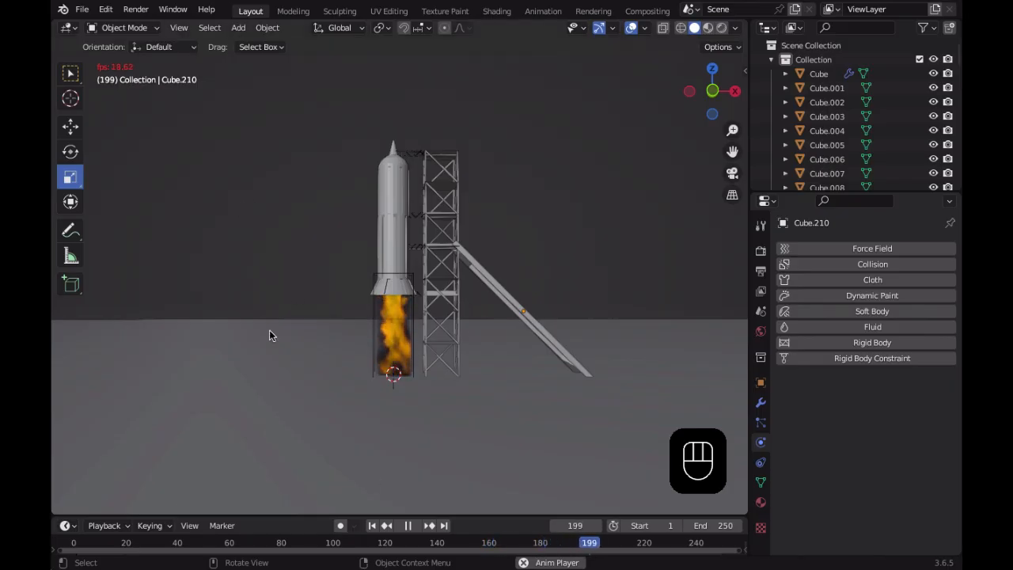
Inspect the nozzle flame, truss arms and sloping support beams up close from an elevated angle while the simulation plays
scroll(377, 278, up, 2)
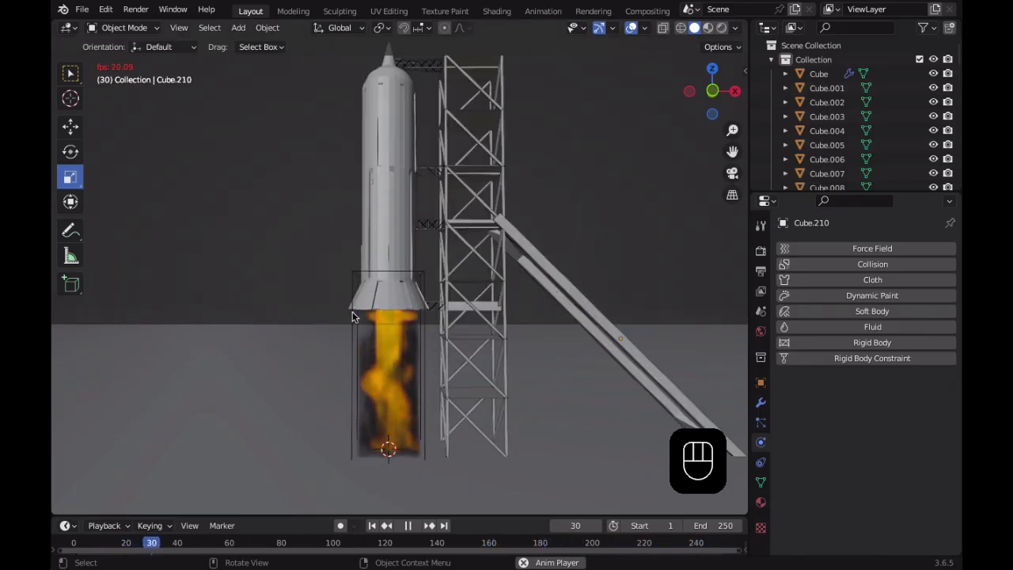
middle_drag(422, 267, 446, 335)
scroll(472, 312, up, 5)
scroll(495, 395, down, 3)
scroll(494, 392, down, 3)
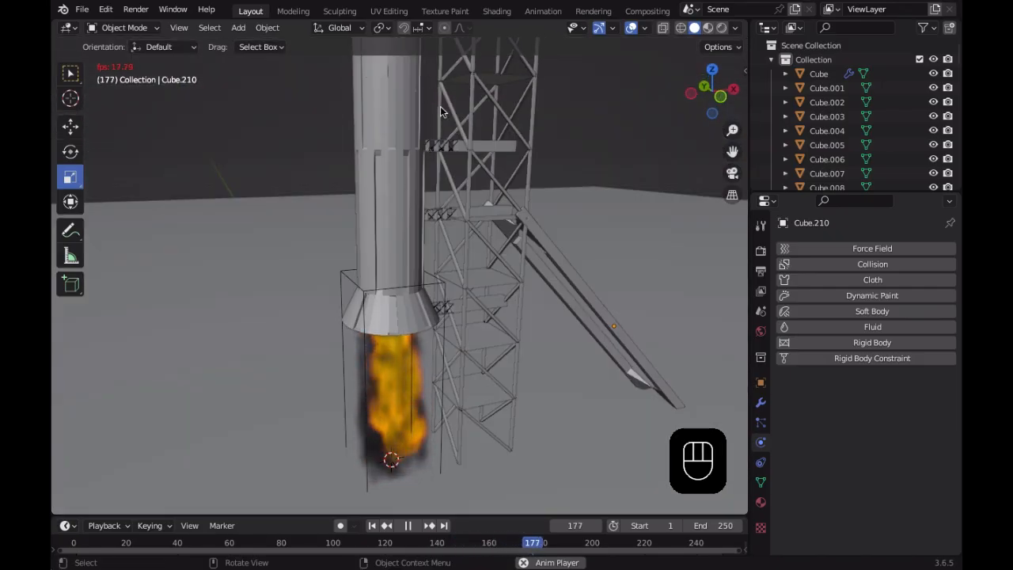
scroll(452, 79, down, 4)
scroll(441, 277, up, 2)
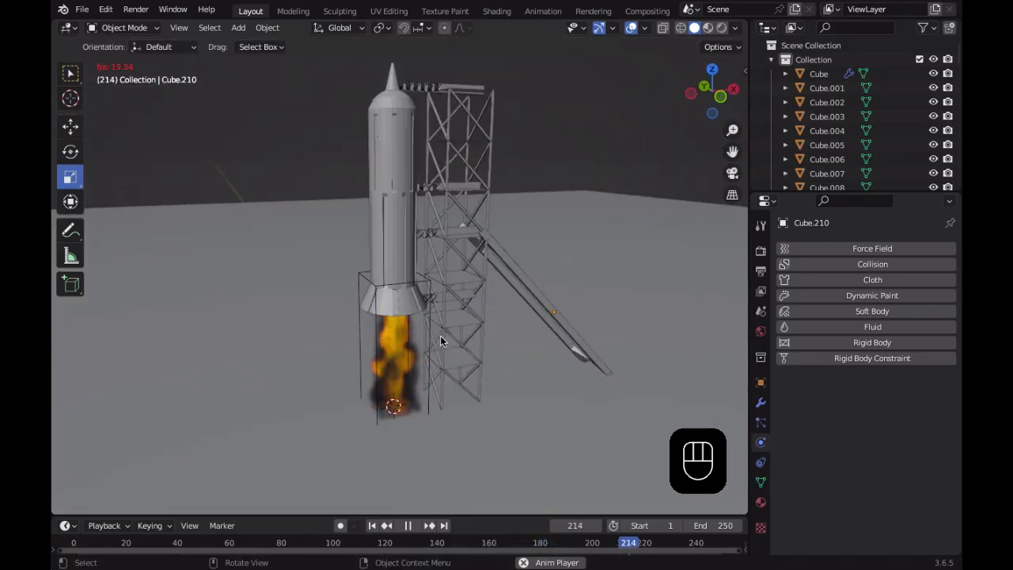